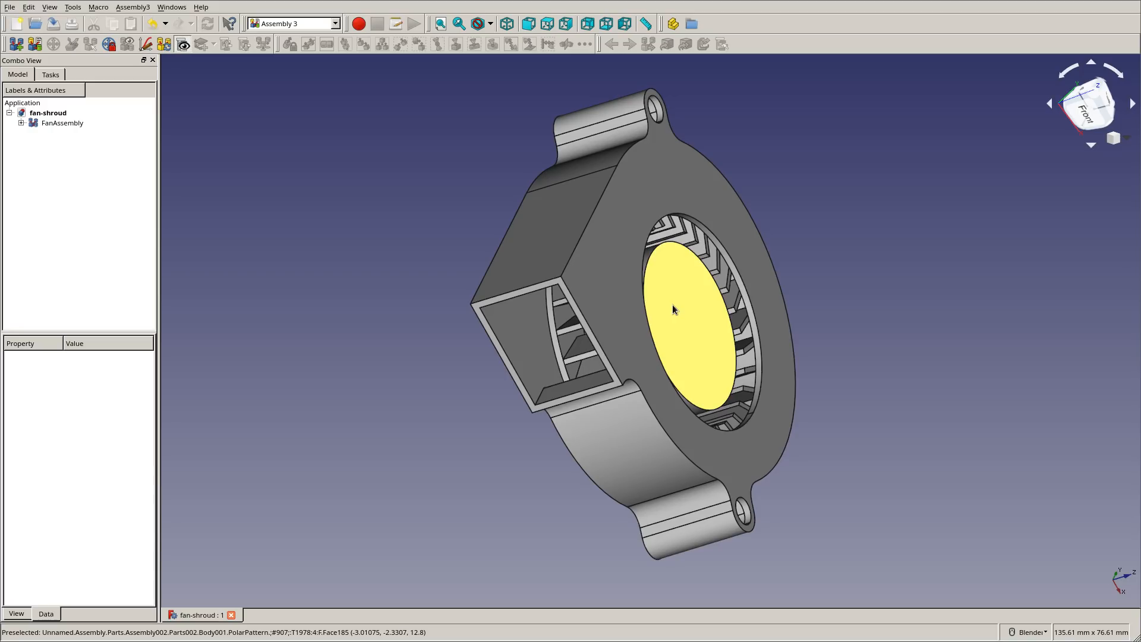
Examine the finished fan assembly from several angles, including its outlet, impeller opening and mounting lugs
{"action": "middle_click_drag", "start_coordinate": [683, 297], "coordinate": [925, 281]}
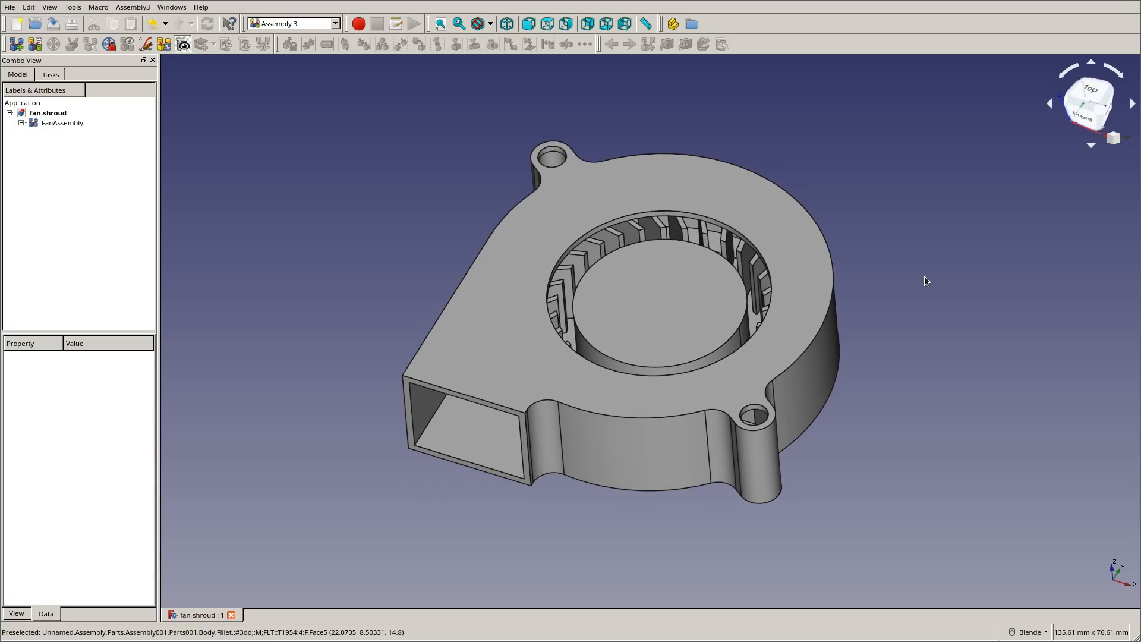
{"action": "middle_click_drag", "start_coordinate": [980, 293], "coordinate": [517, 139]}
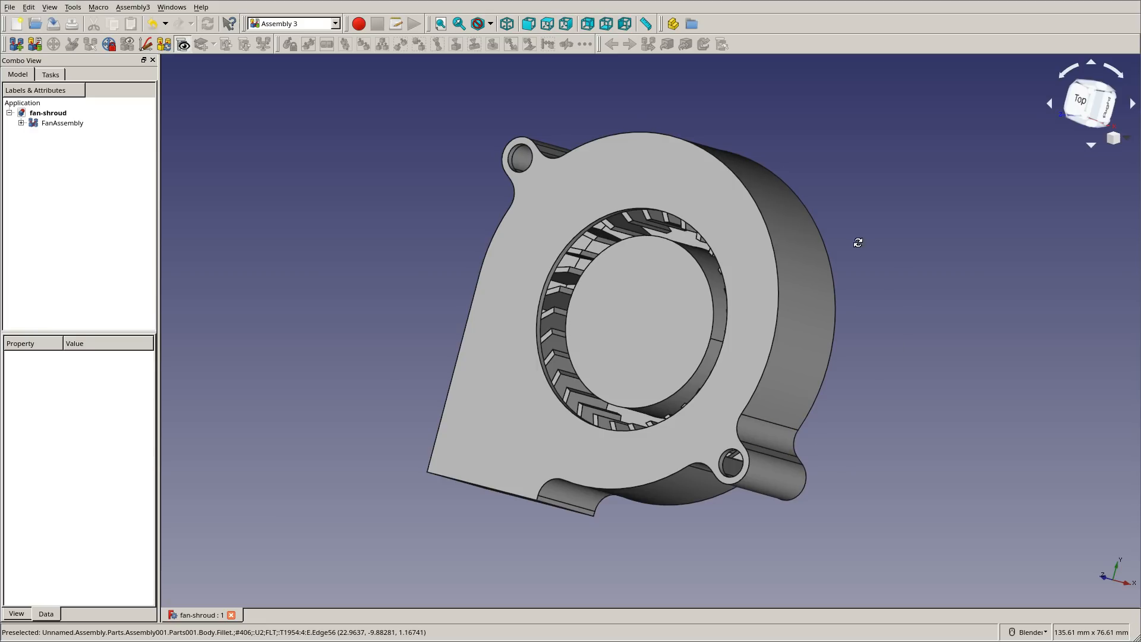
{"action": "middle_click_drag", "start_coordinate": [857, 242], "coordinate": [469, 241]}
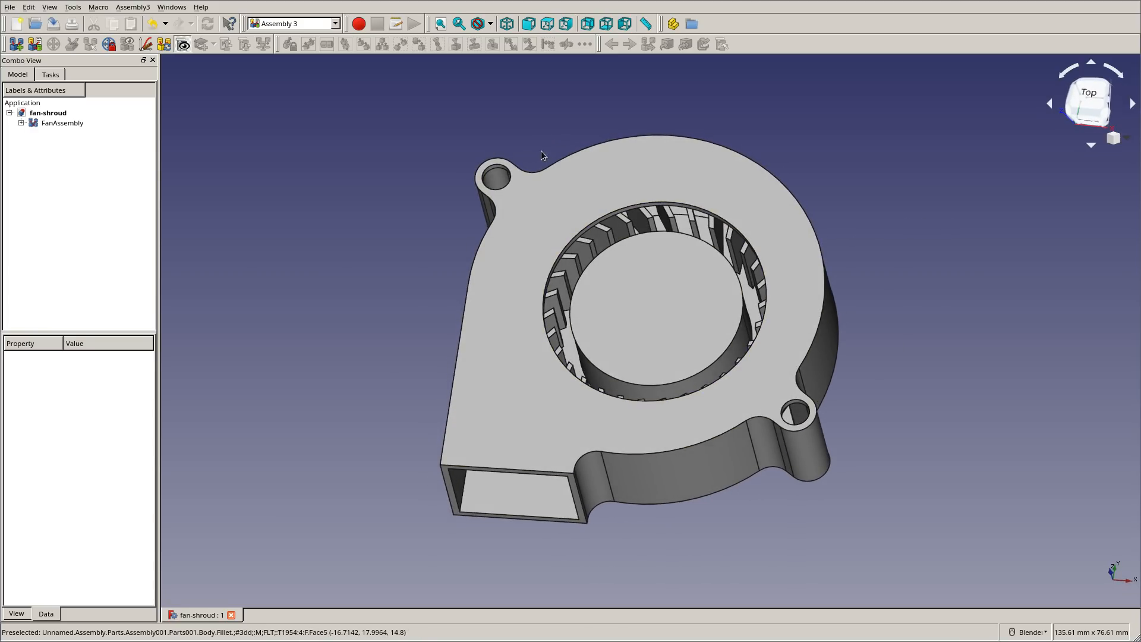
{"action": "middle_click_drag", "start_coordinate": [379, 184], "coordinate": [725, 269]}
{"action": "scroll", "coordinate": [726, 269], "scroll_direction": "down", "scroll_amount": 4}
Close the fan-shroud document and create a new empty document
{"action": "left_click", "coordinate": [10, 8]}
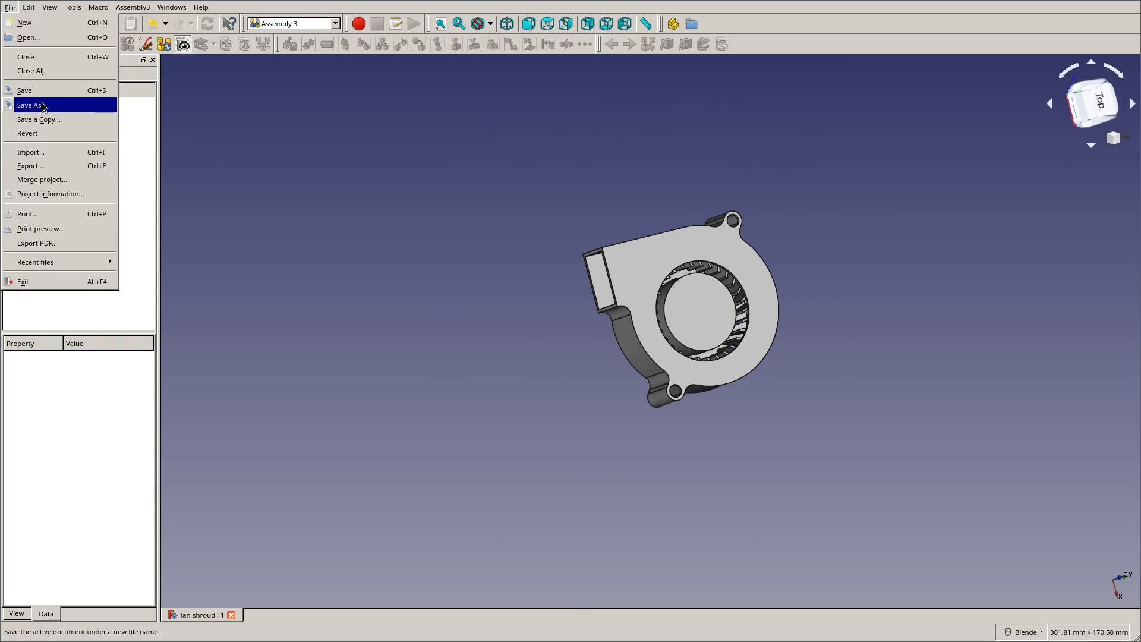
{"action": "left_click", "coordinate": [26, 57]}
{"action": "left_click", "coordinate": [15, 25]}
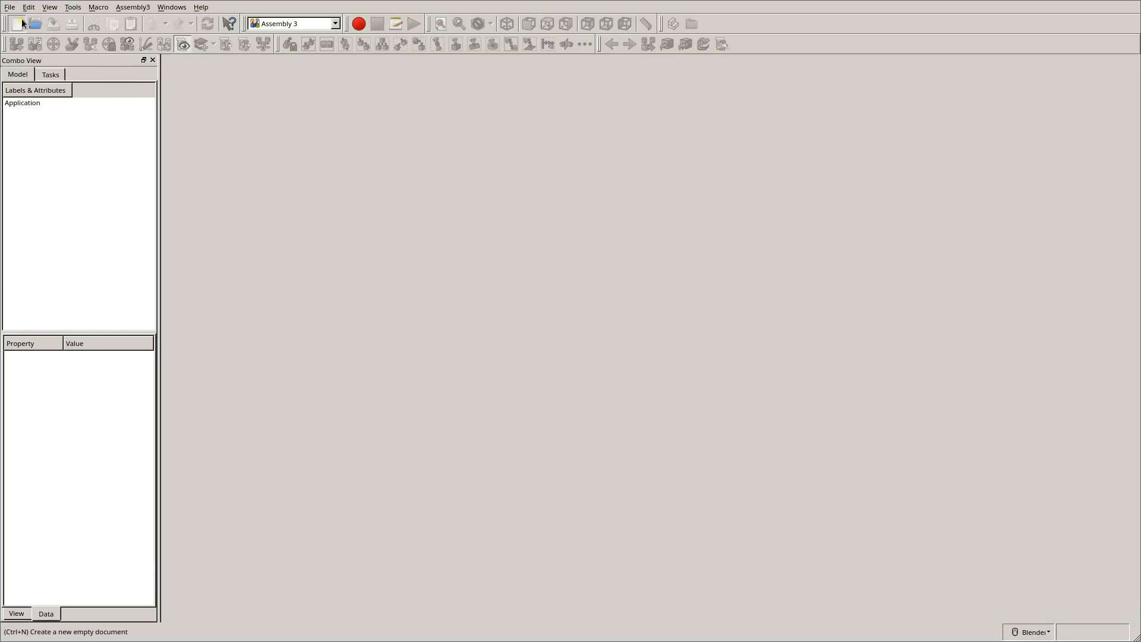
Switch to the Part Design workbench and create two bodies in the new document
{"action": "left_click", "coordinate": [265, 24]}
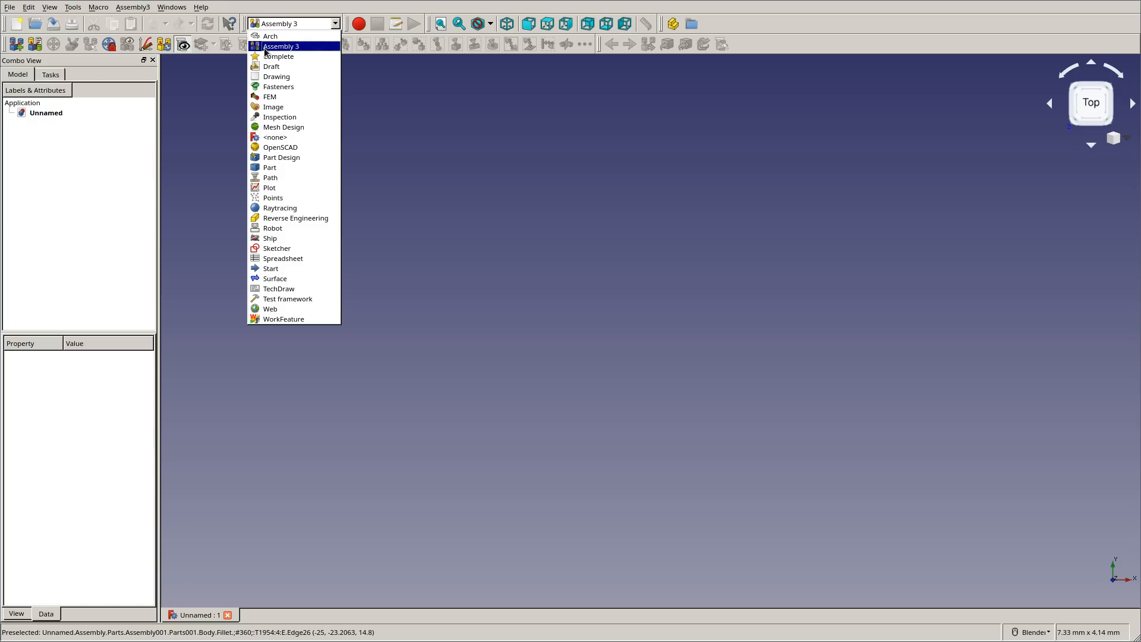
{"action": "left_click", "coordinate": [282, 157]}
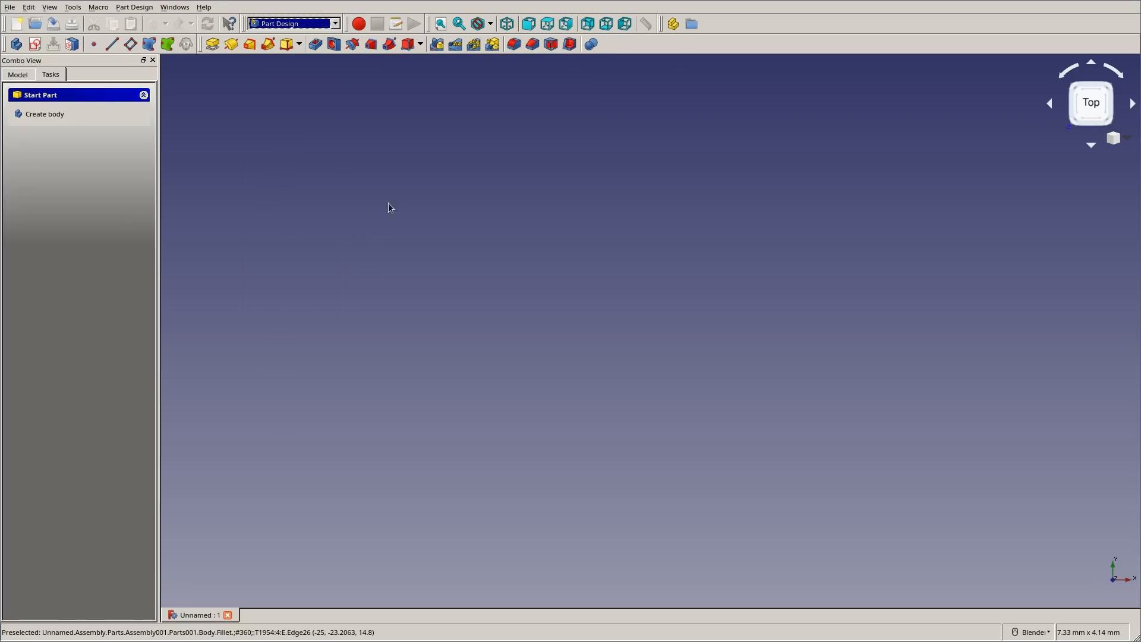
{"action": "left_click", "coordinate": [44, 113]}
{"action": "left_click", "coordinate": [31, 75]}
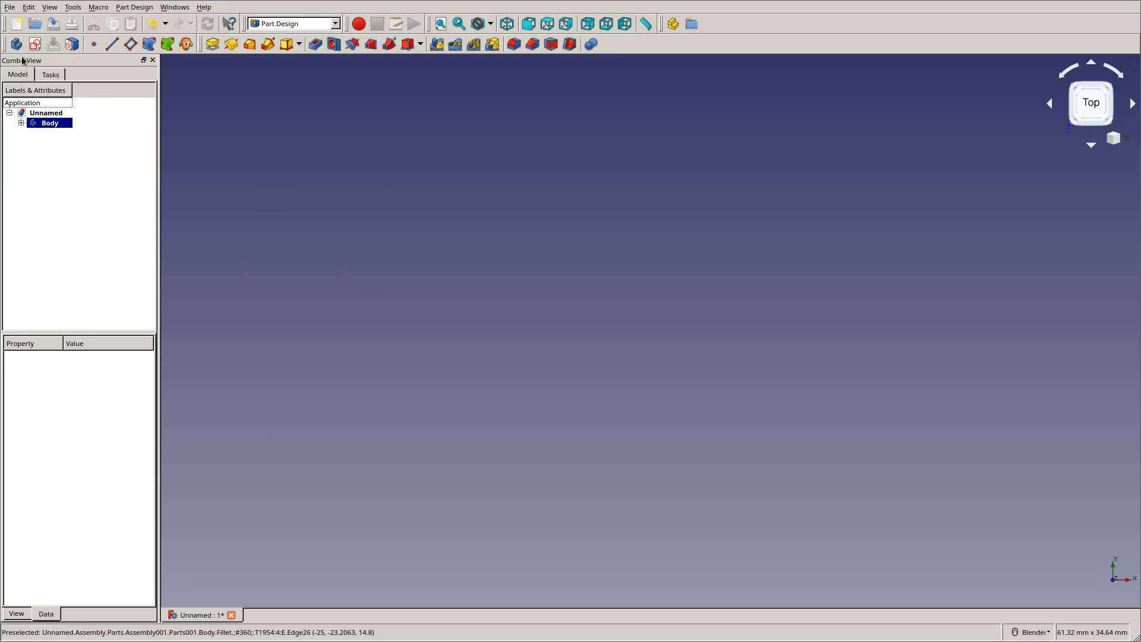
{"action": "left_click", "coordinate": [16, 44]}
{"action": "left_click", "coordinate": [564, 334]}
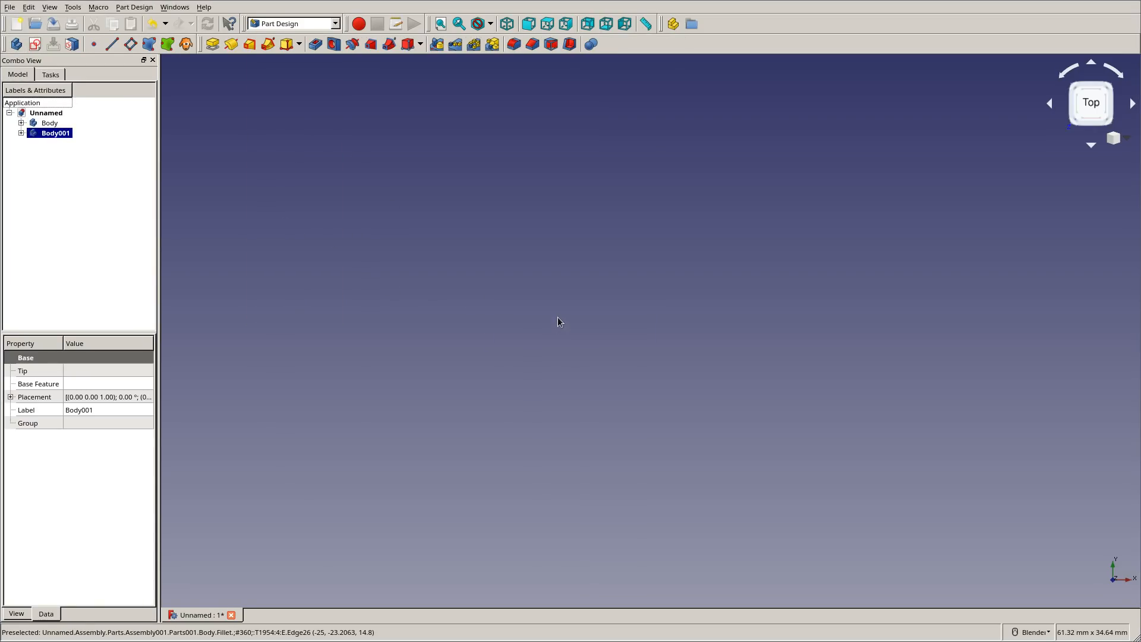
Start a new sketch on the XY plane of the second body
{"action": "left_click", "coordinate": [49, 122]}
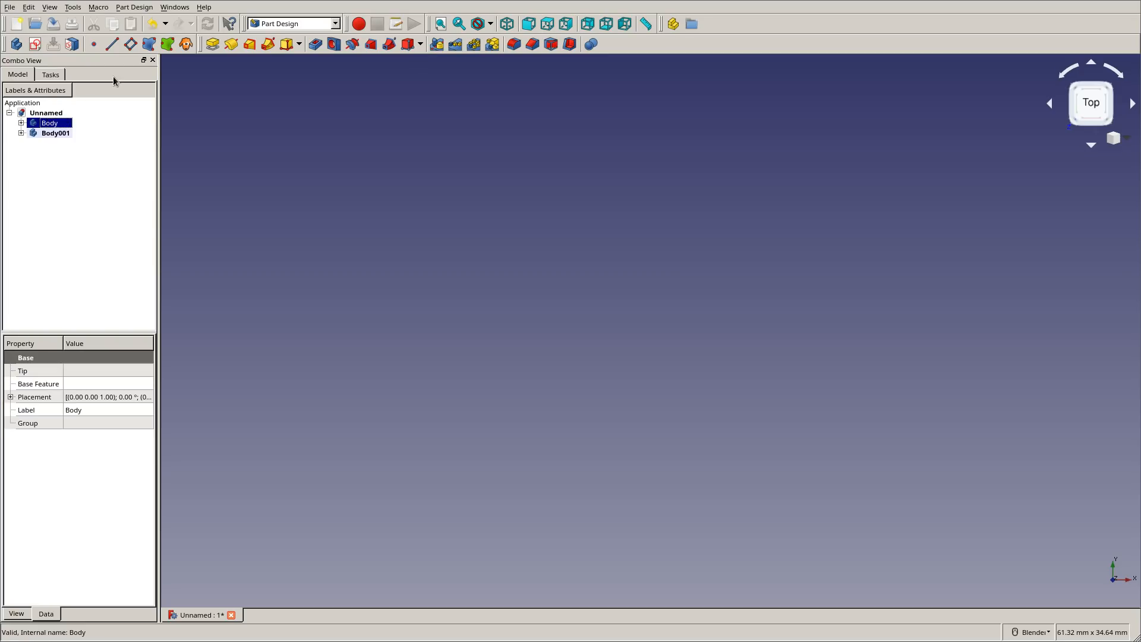
{"action": "left_click", "coordinate": [37, 44]}
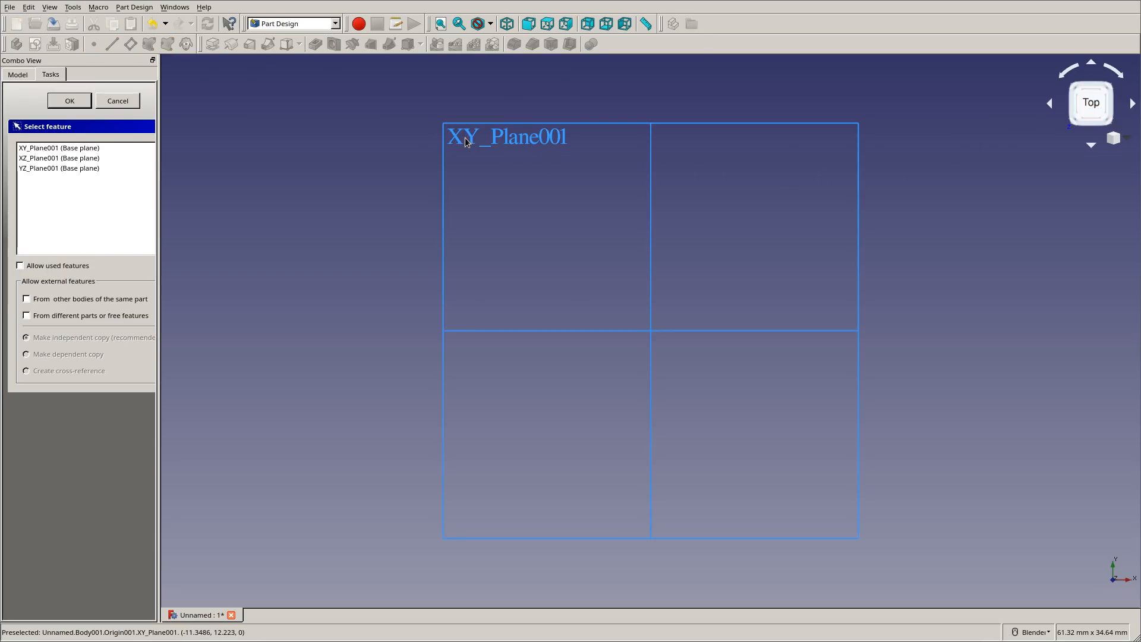
{"action": "left_click", "coordinate": [62, 149]}
{"action": "left_click", "coordinate": [70, 100]}
Draw a circle centred on the sketch origin and constrain its radius to 25 mm
{"action": "scroll", "coordinate": [683, 257], "scroll_direction": "down", "scroll_amount": 5}
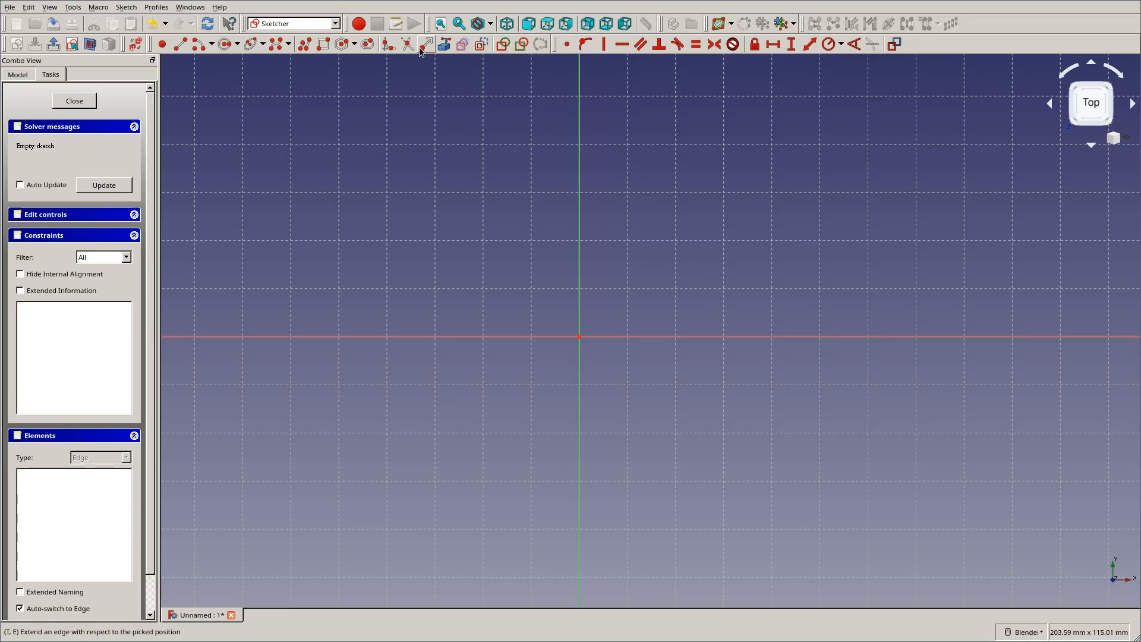
{"action": "left_click", "coordinate": [225, 45]}
{"action": "left_click", "coordinate": [579, 336]}
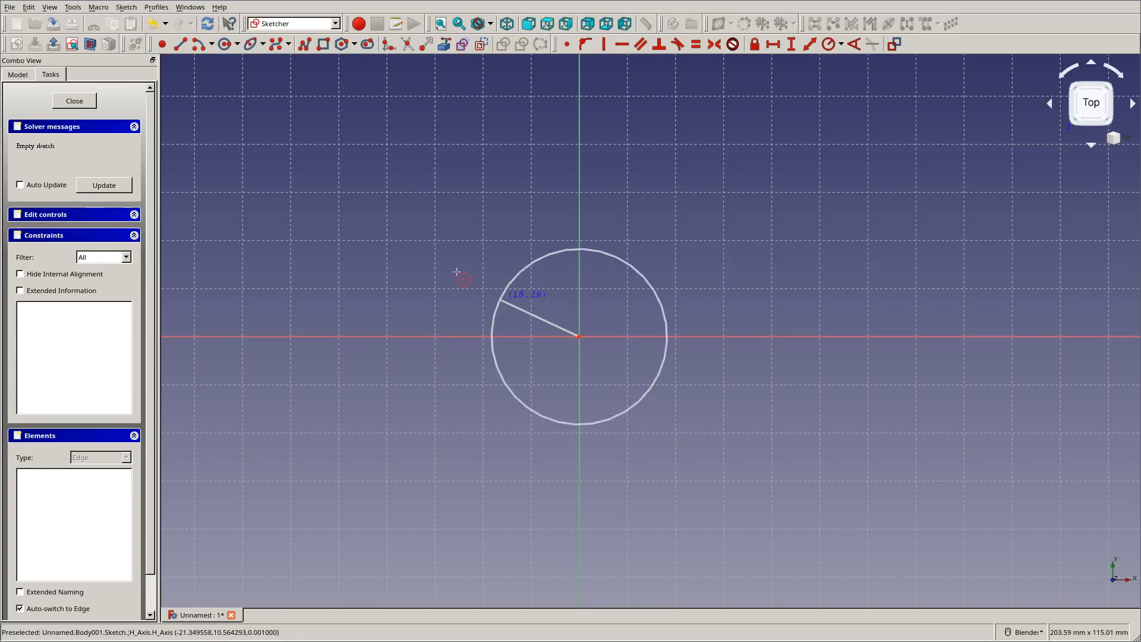
{"action": "left_click", "coordinate": [391, 192]}
{"action": "left_click", "coordinate": [414, 194]}
{"action": "left_click", "coordinate": [828, 45]}
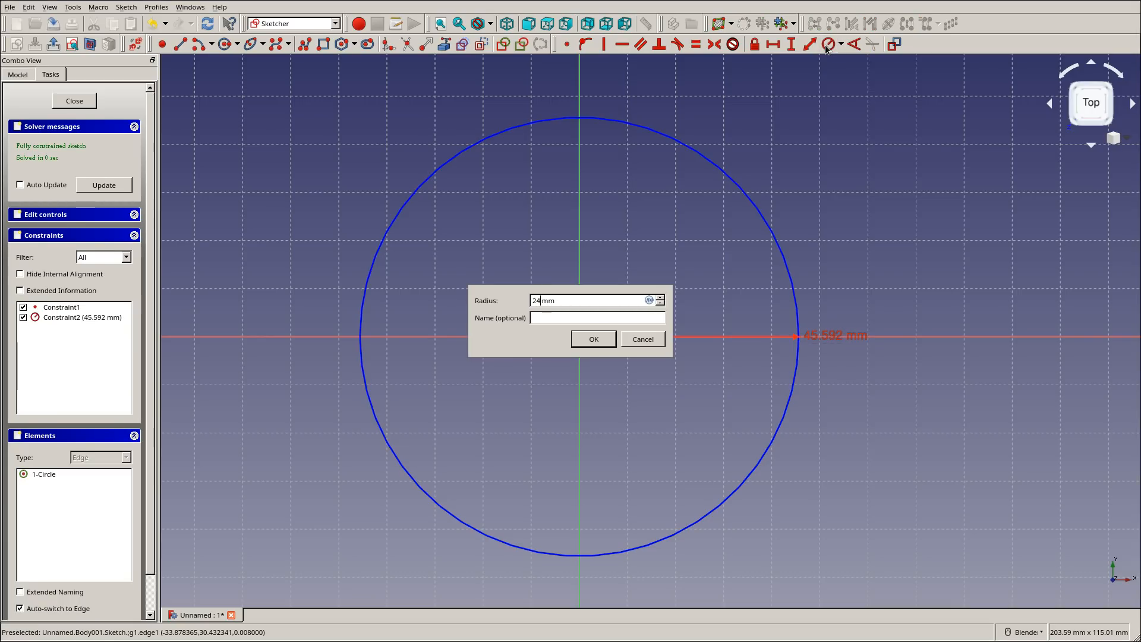
{"action": "key", "text": "Return"}
Draw the outlet with three lines: a horizontal base below the circle, a vertical side up to the circle, and a slanted side to its leftmost edge
{"action": "scroll", "coordinate": [589, 410], "scroll_direction": "up", "scroll_amount": 2}
{"action": "middle_click_drag", "start_coordinate": [589, 411], "coordinate": [608, 319], "text": "shift"}
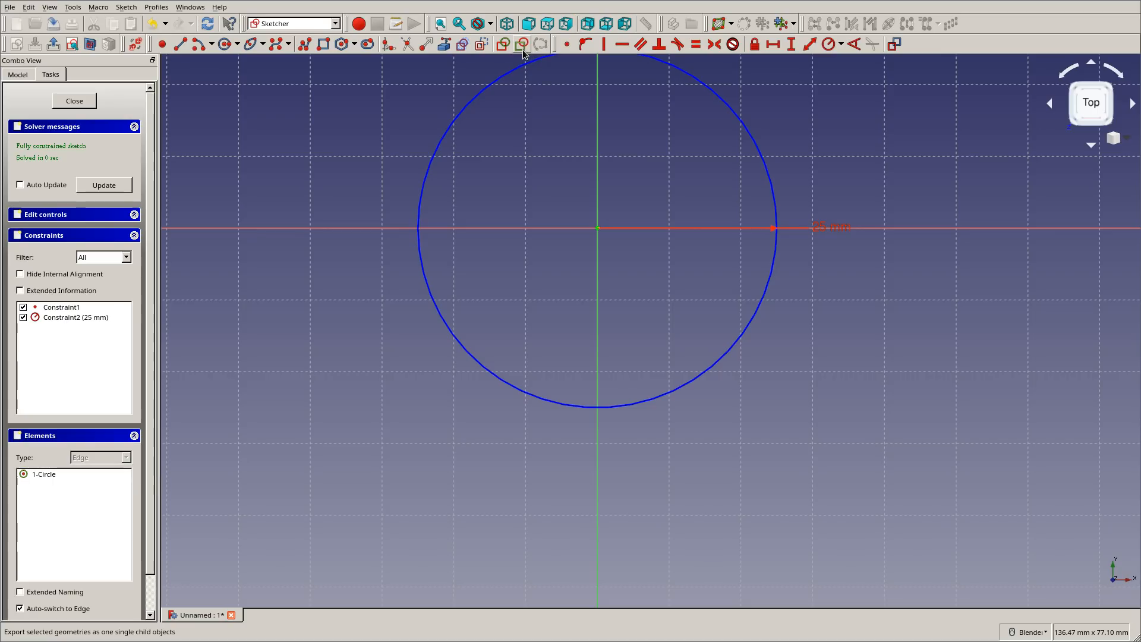
{"action": "left_click", "coordinate": [180, 44]}
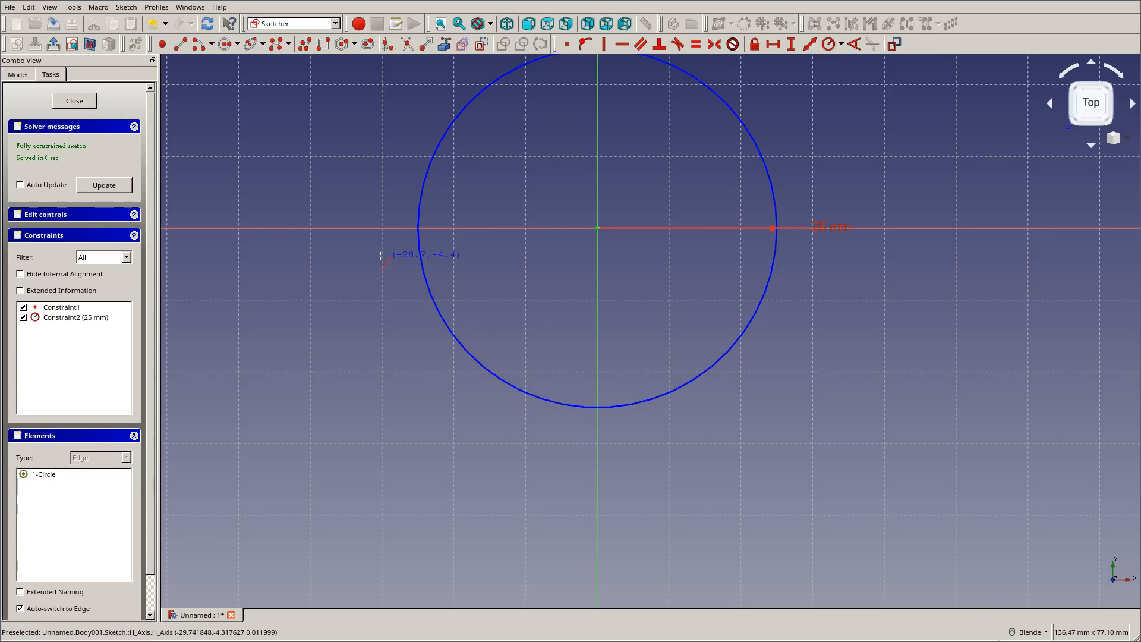
{"action": "left_click", "coordinate": [503, 436]}
{"action": "left_click", "coordinate": [395, 436]}
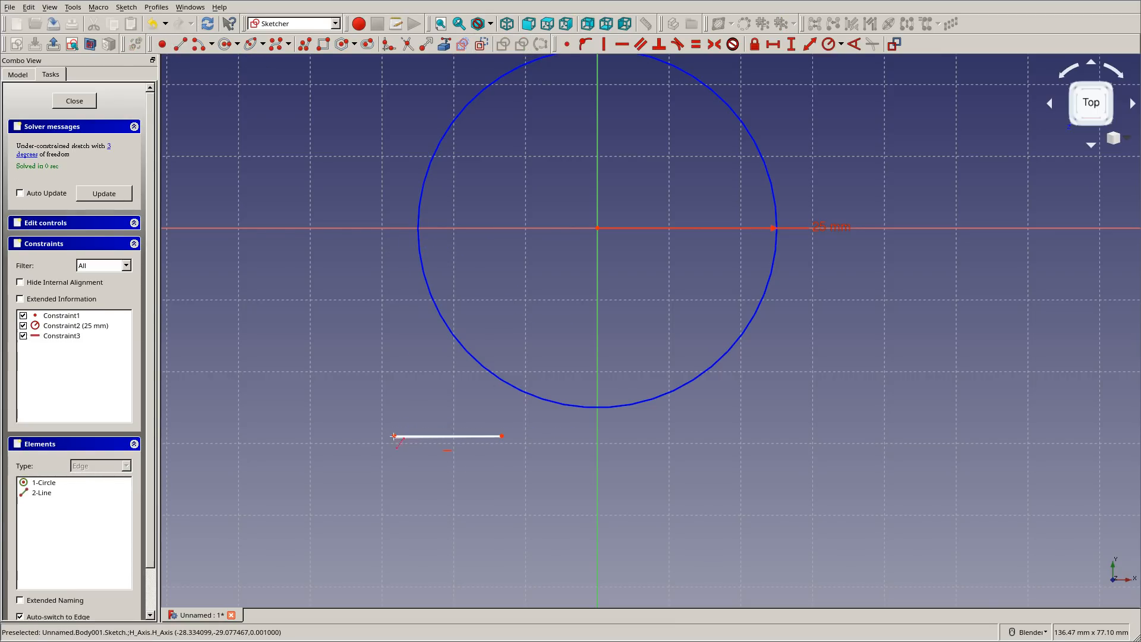
{"action": "left_click", "coordinate": [501, 437]}
{"action": "left_click", "coordinate": [503, 378]}
{"action": "left_click", "coordinate": [395, 436]}
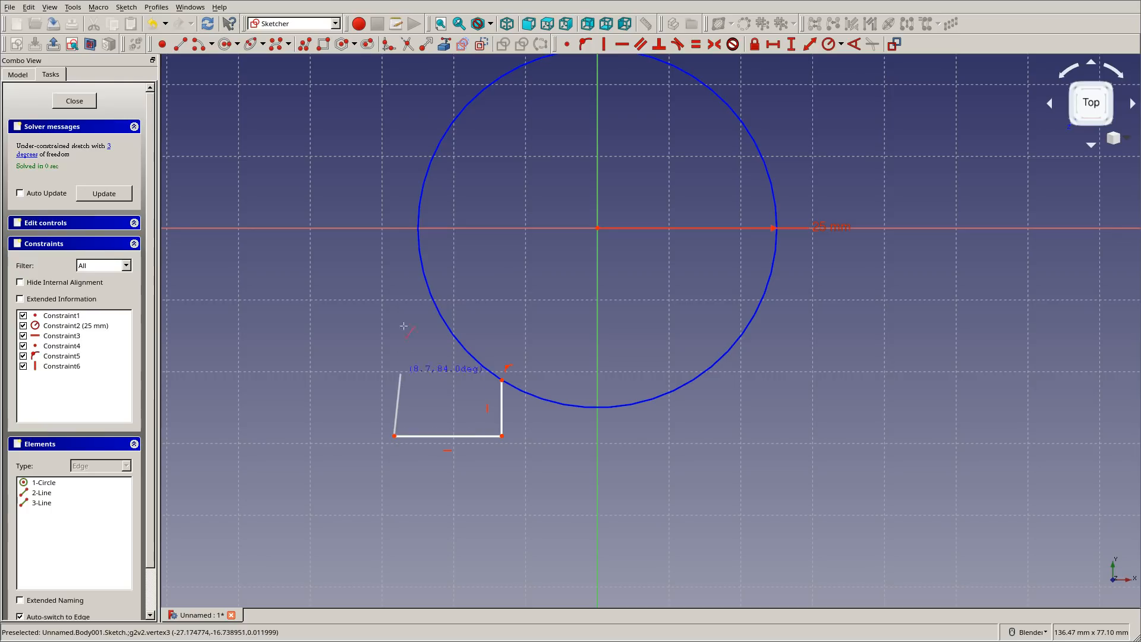
{"action": "left_click", "coordinate": [418, 232]}
Constrain the outlet's long outer line tangent to the circle and move its upper end close to the horizontal axis
{"action": "left_click", "coordinate": [415, 264]}
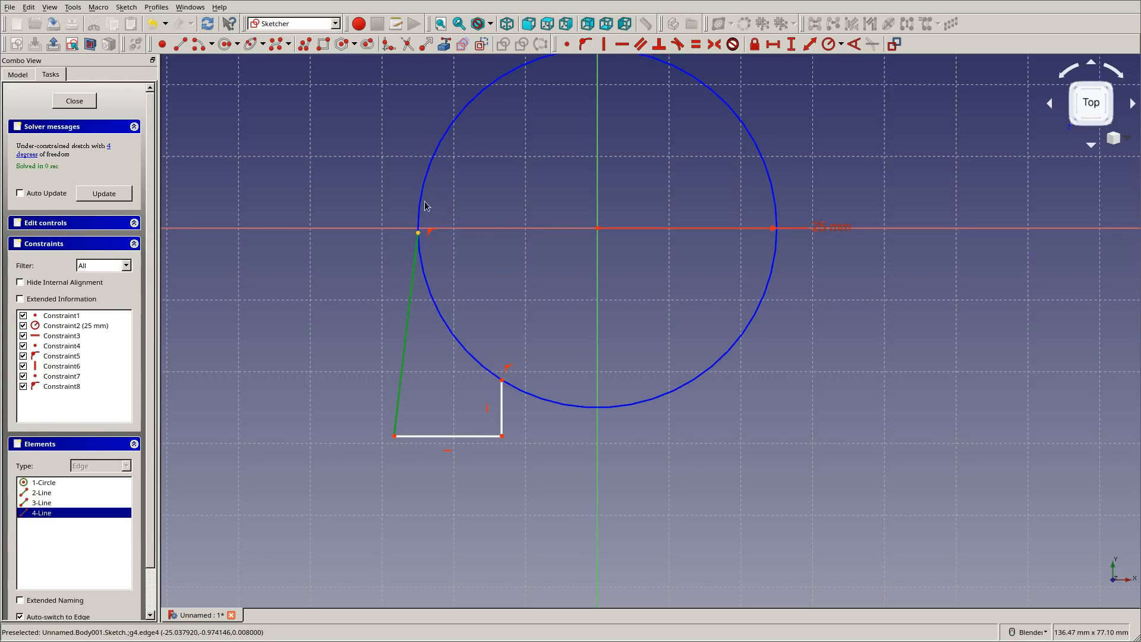
{"action": "left_click", "coordinate": [535, 395]}
{"action": "left_click", "coordinate": [678, 44]}
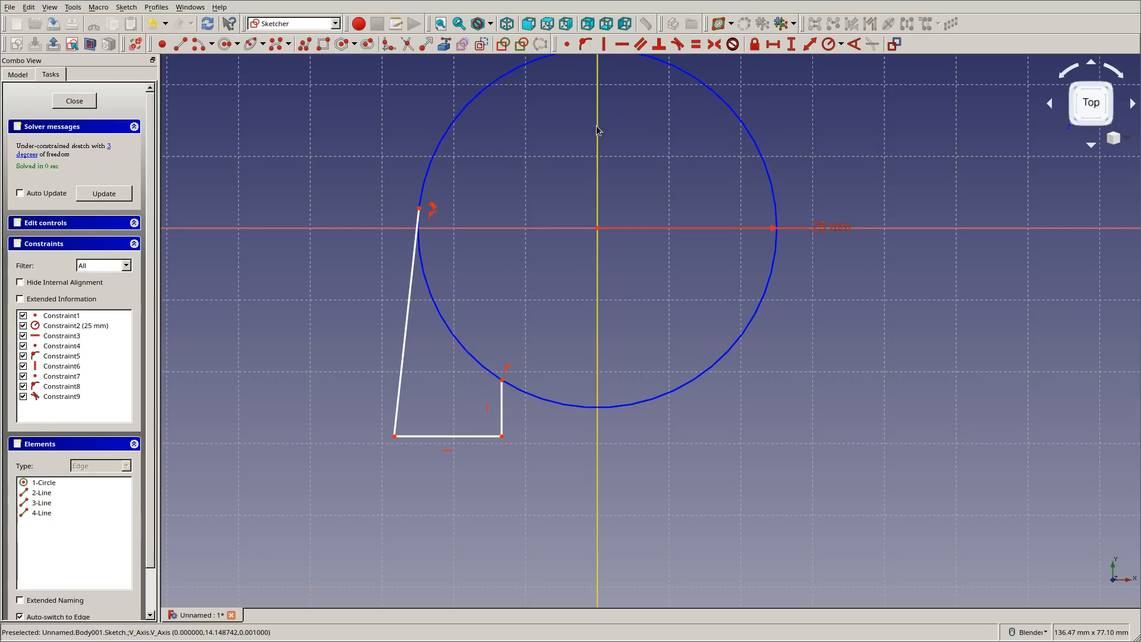
{"action": "mouse_move", "coordinate": [420, 209]}
{"action": "left_mouse_down"}
{"action": "mouse_move", "coordinate": [408, 263]}
{"action": "mouse_move", "coordinate": [428, 228]}
{"action": "left_mouse_up"}
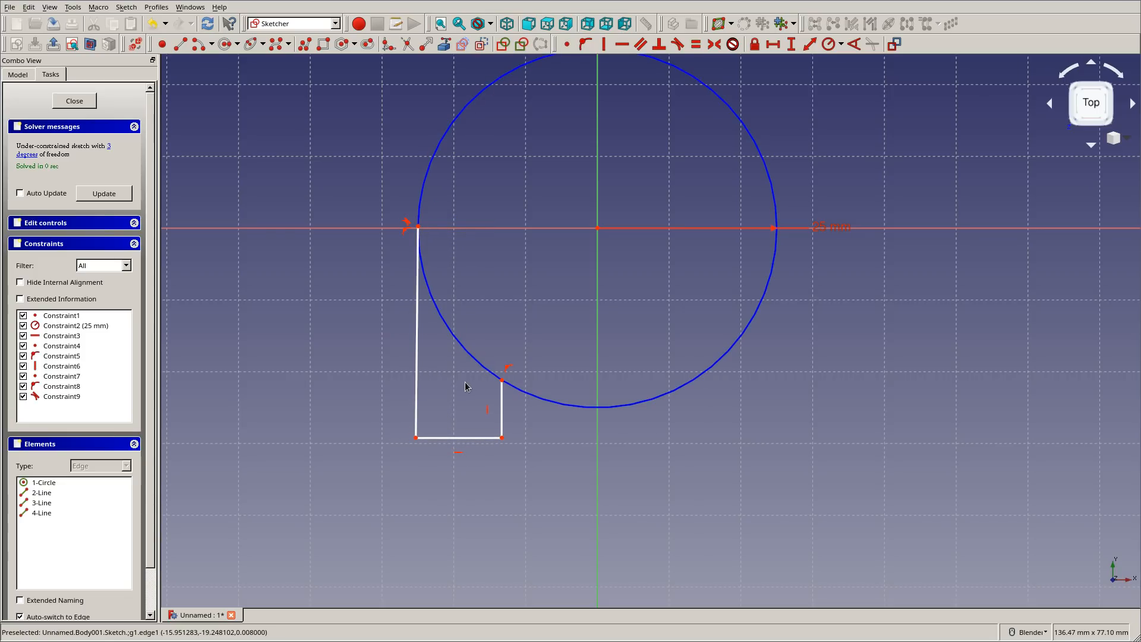
Set the outlet base line's horizontal length to 18.8 mm and shift it until the long outer line is nearly vertical
{"action": "left_click", "coordinate": [471, 438]}
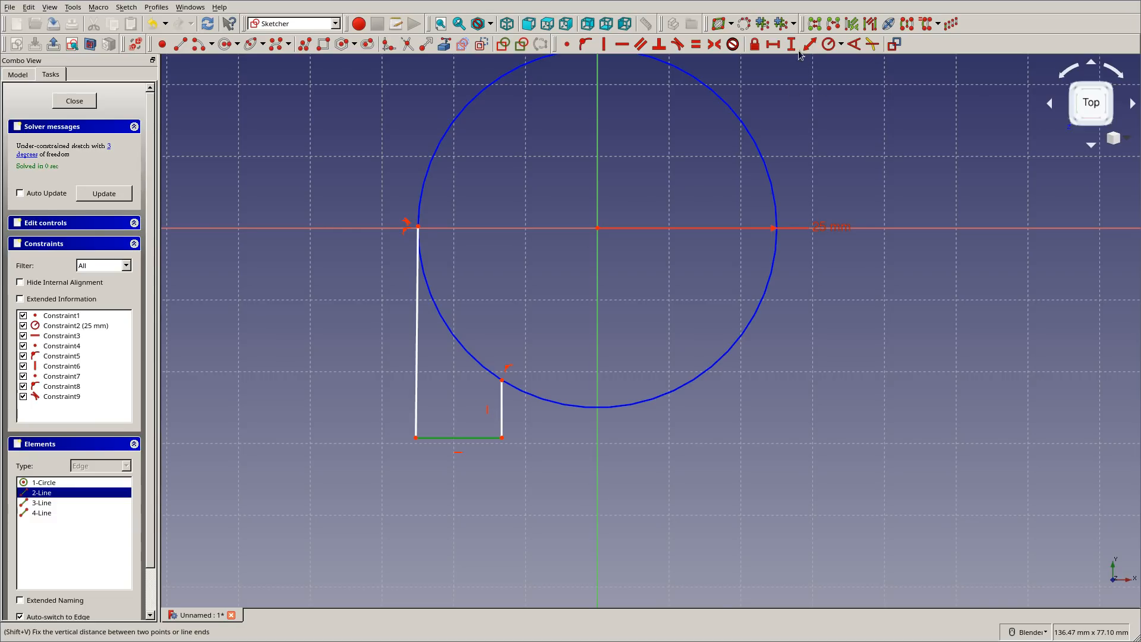
{"action": "left_click", "coordinate": [774, 47]}
{"action": "type", "text": "18.8"}
{"action": "key", "text": "Return"}
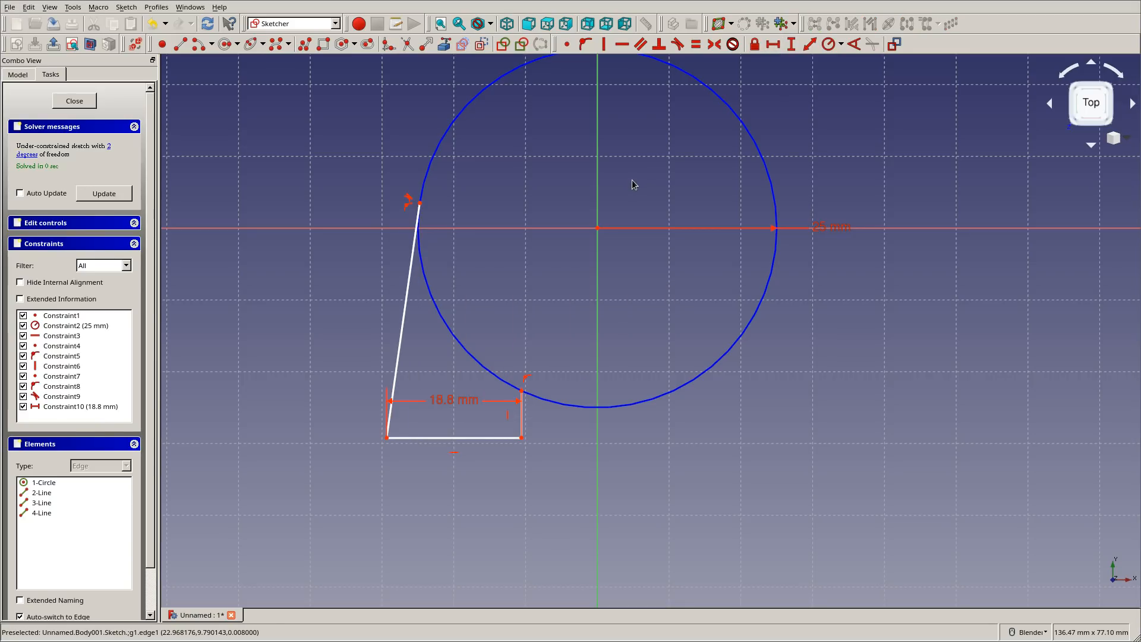
{"action": "left_click_drag", "start_coordinate": [443, 438], "coordinate": [473, 438]}
Draw two pairs of short lines outward from the circle for the mounting lugs, one pair at its upper left and one at its lower right
{"action": "right_click_drag", "start_coordinate": [563, 148], "coordinate": [493, 217]}
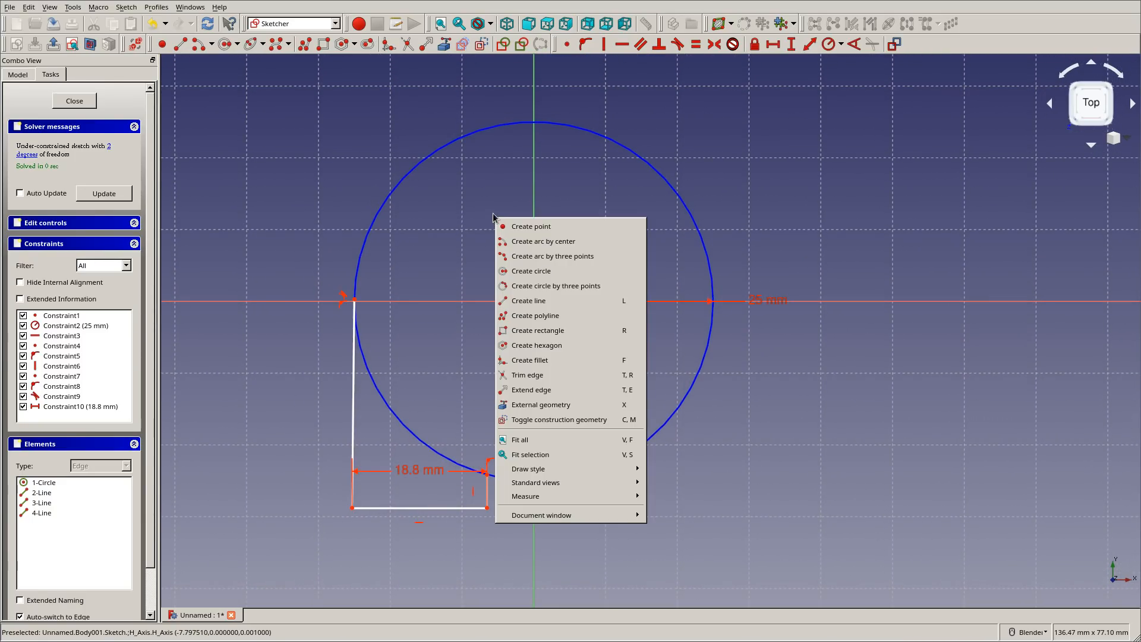
{"action": "left_click", "coordinate": [369, 171]}
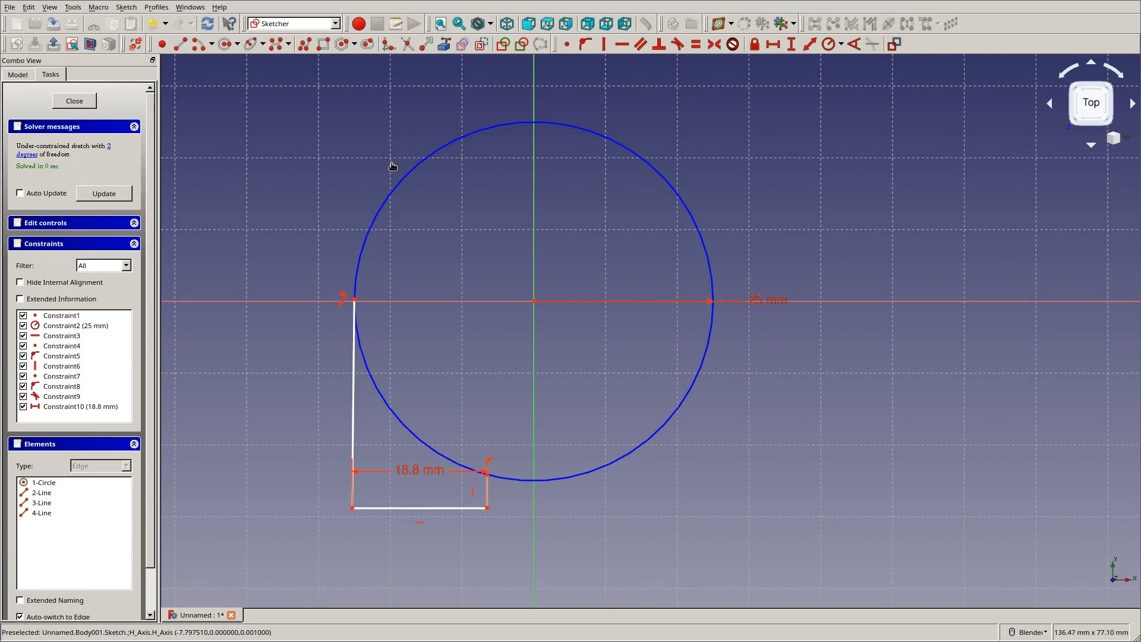
{"action": "left_click", "coordinate": [201, 44]}
{"action": "left_click", "coordinate": [403, 178]}
{"action": "left_click", "coordinate": [373, 152]}
{"action": "left_click", "coordinate": [436, 151]}
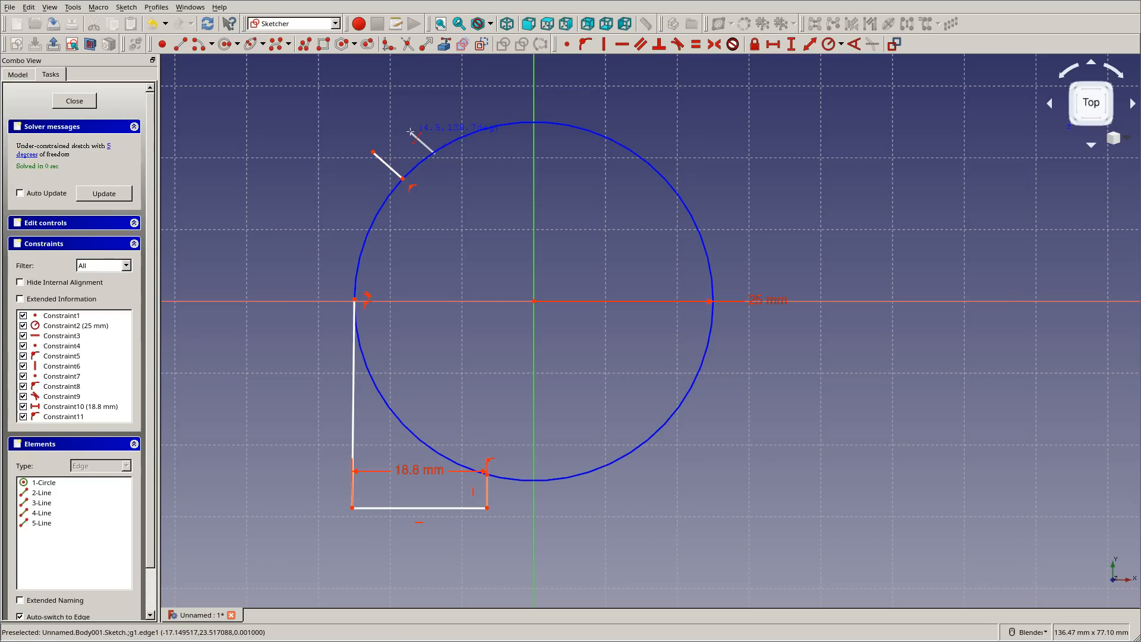
{"action": "left_click", "coordinate": [411, 131]}
{"action": "left_click", "coordinate": [676, 411]}
{"action": "left_click", "coordinate": [703, 427]}
{"action": "left_click", "coordinate": [654, 435]}
{"action": "left_click", "coordinate": [690, 454]}
Close both mounting lugs by drawing a rounded arc across the outer ends of each pair of short lines
{"action": "left_click", "coordinate": [200, 44]}
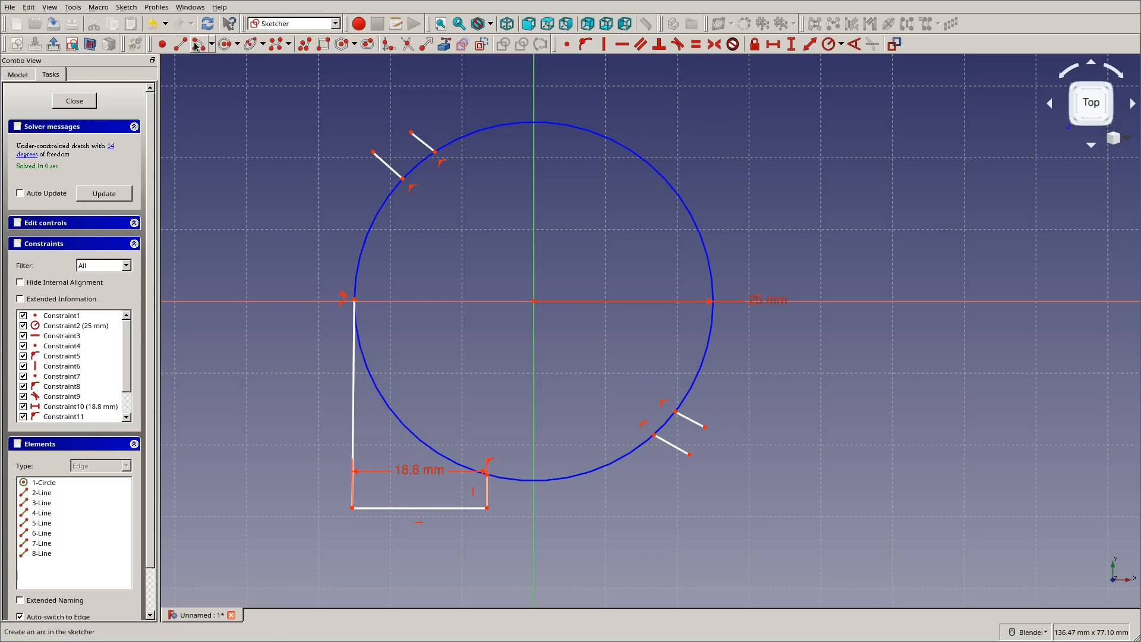
{"action": "left_click", "coordinate": [390, 141]}
{"action": "left_click", "coordinate": [370, 143]}
{"action": "left_click", "coordinate": [410, 133]}
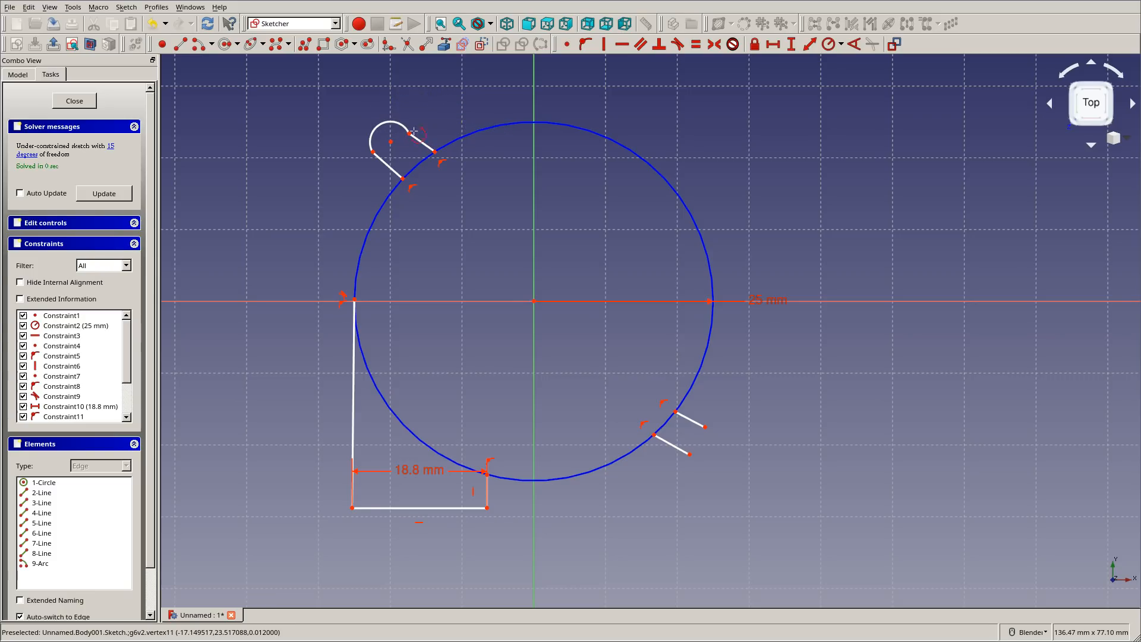
{"action": "left_click", "coordinate": [707, 445]}
{"action": "left_click", "coordinate": [689, 454]}
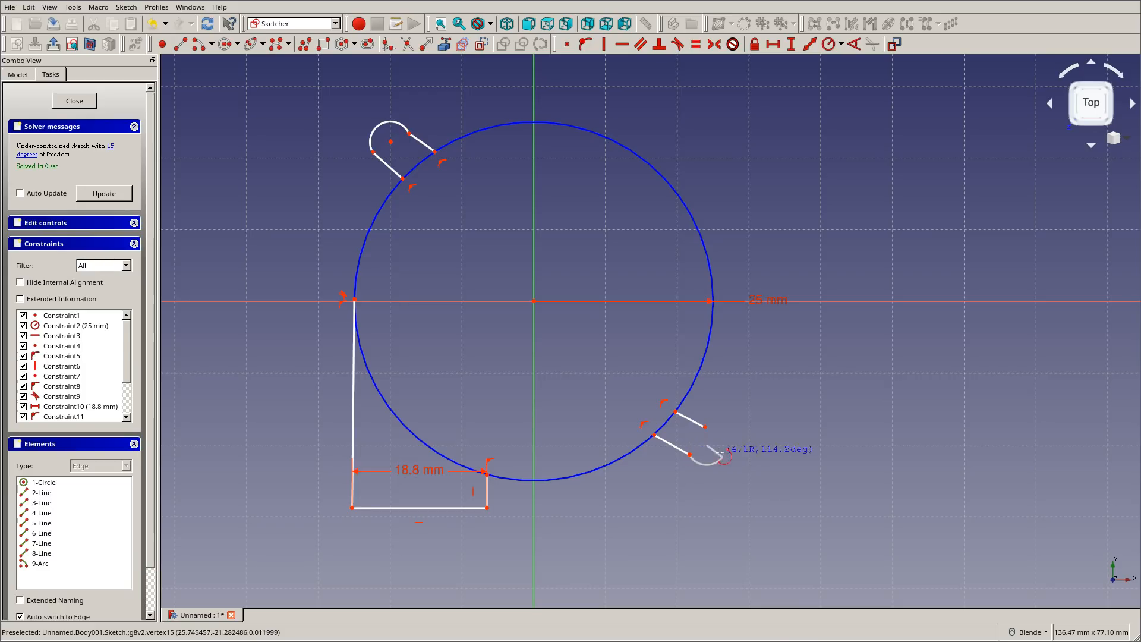
{"action": "left_click", "coordinate": [705, 426]}
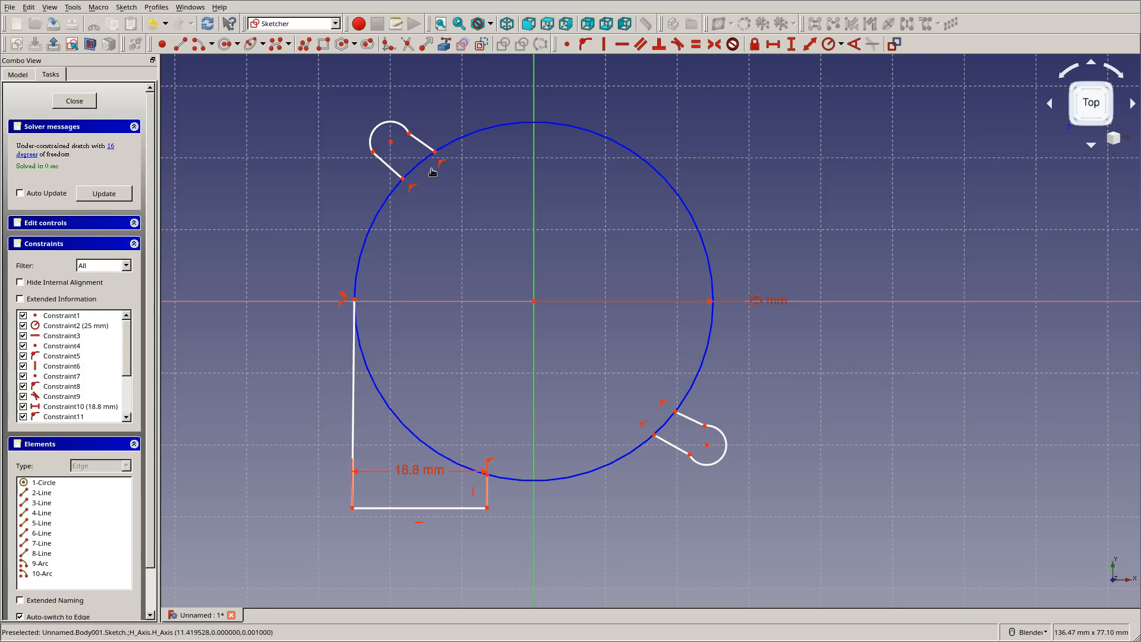
Trace the circle with three origin-centred arcs linking the outlet's outer line, both mounting lugs and the outlet's short line
{"action": "left_click", "coordinate": [201, 44]}
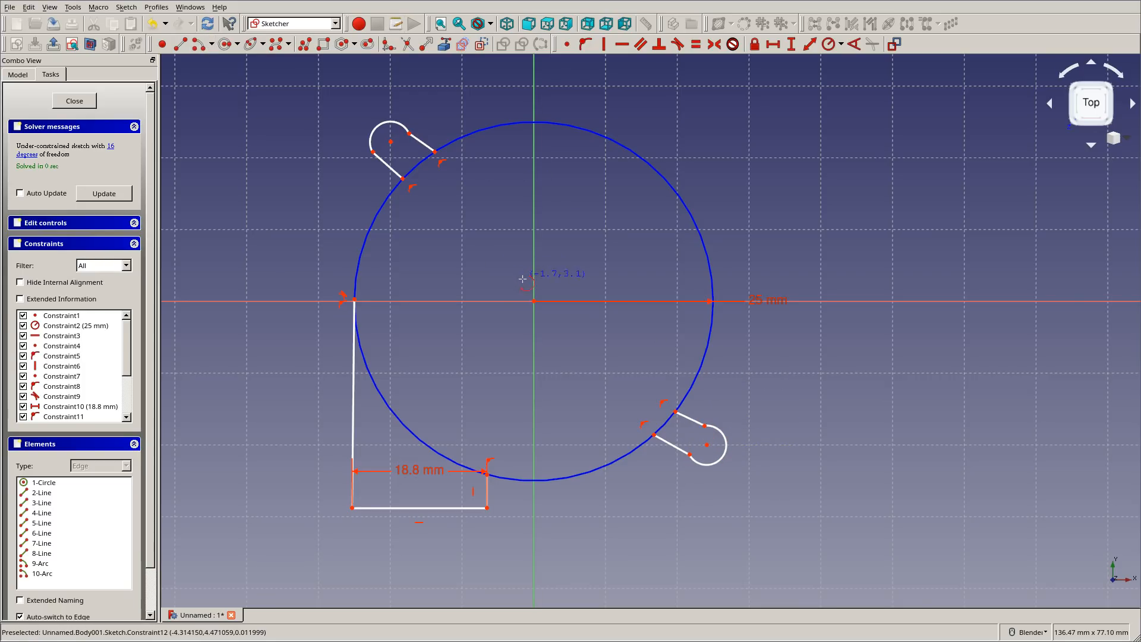
{"action": "left_click", "coordinate": [533, 302]}
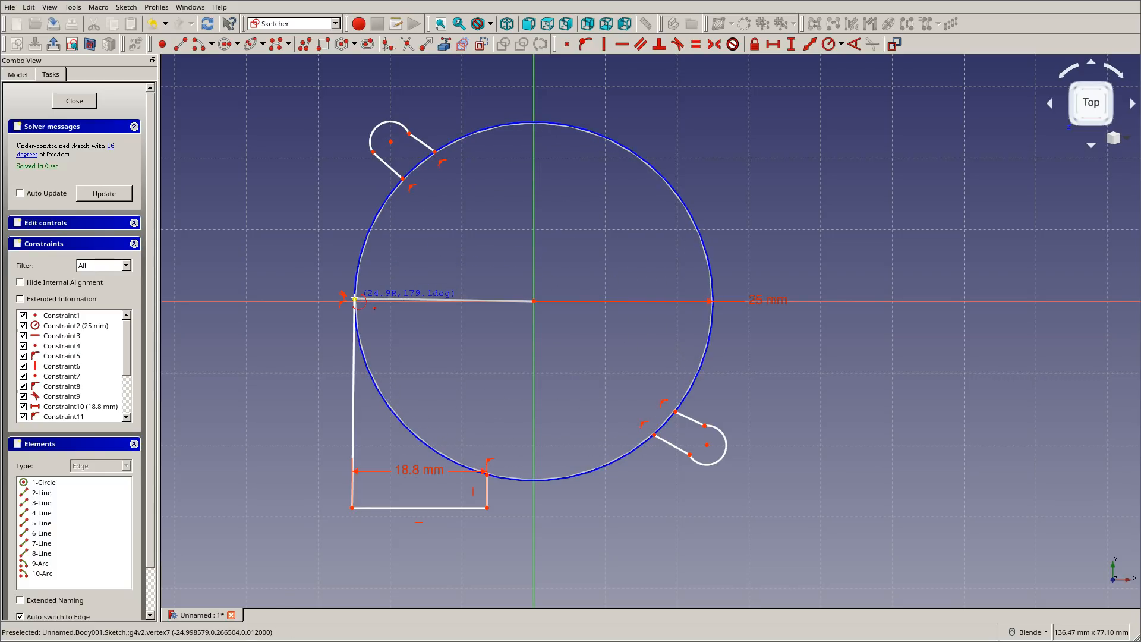
{"action": "left_click", "coordinate": [355, 301]}
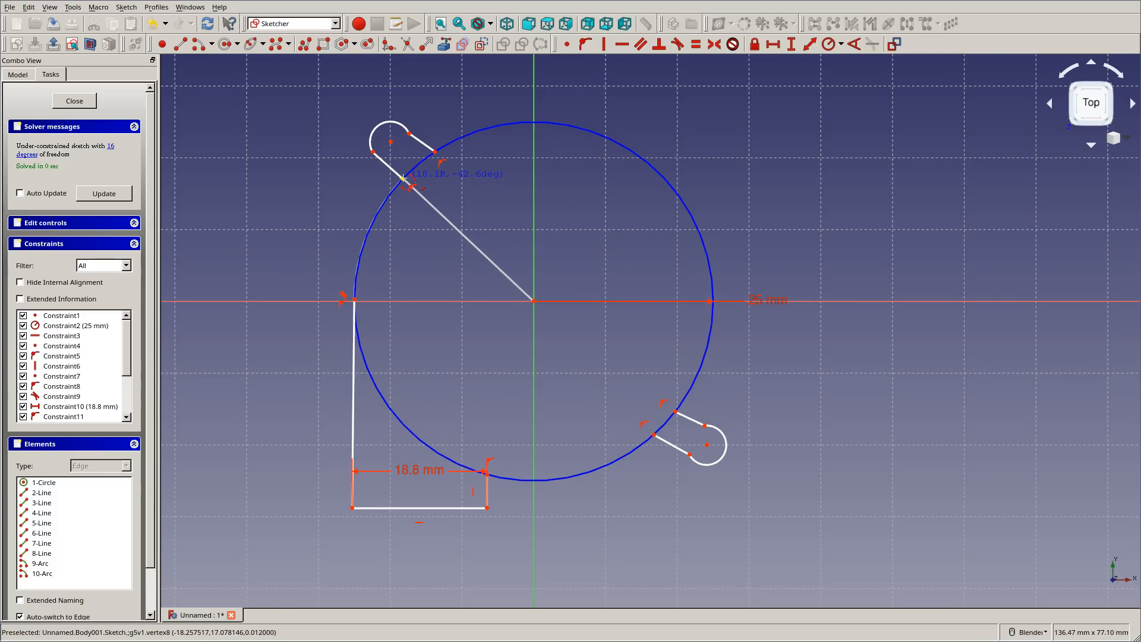
{"action": "left_click", "coordinate": [403, 178]}
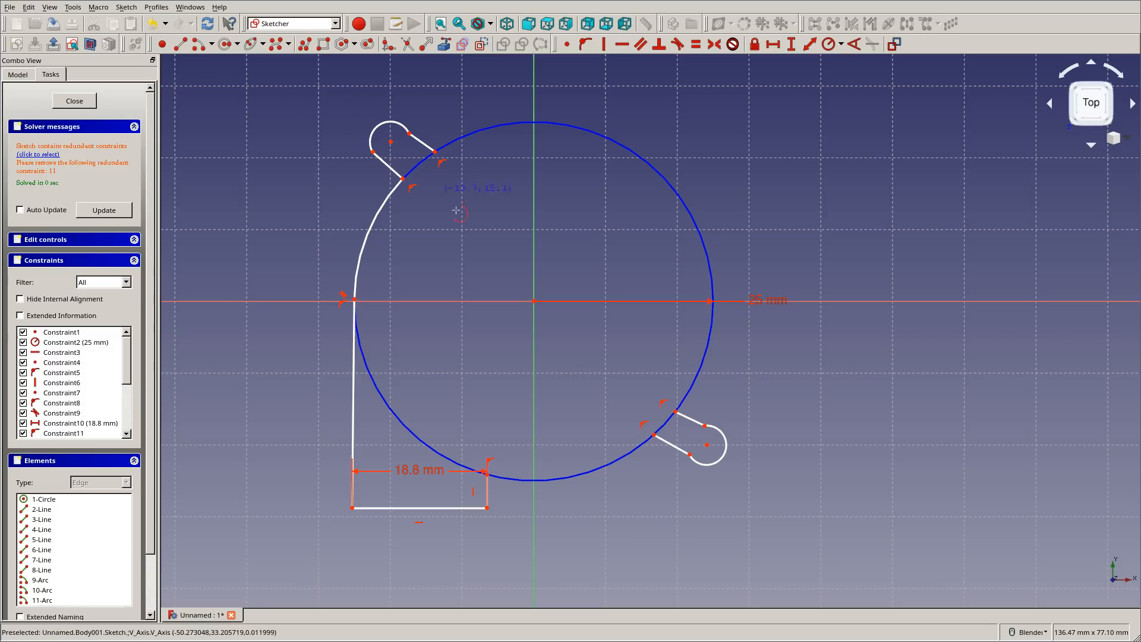
{"action": "left_click", "coordinate": [533, 301]}
{"action": "left_click", "coordinate": [437, 151]}
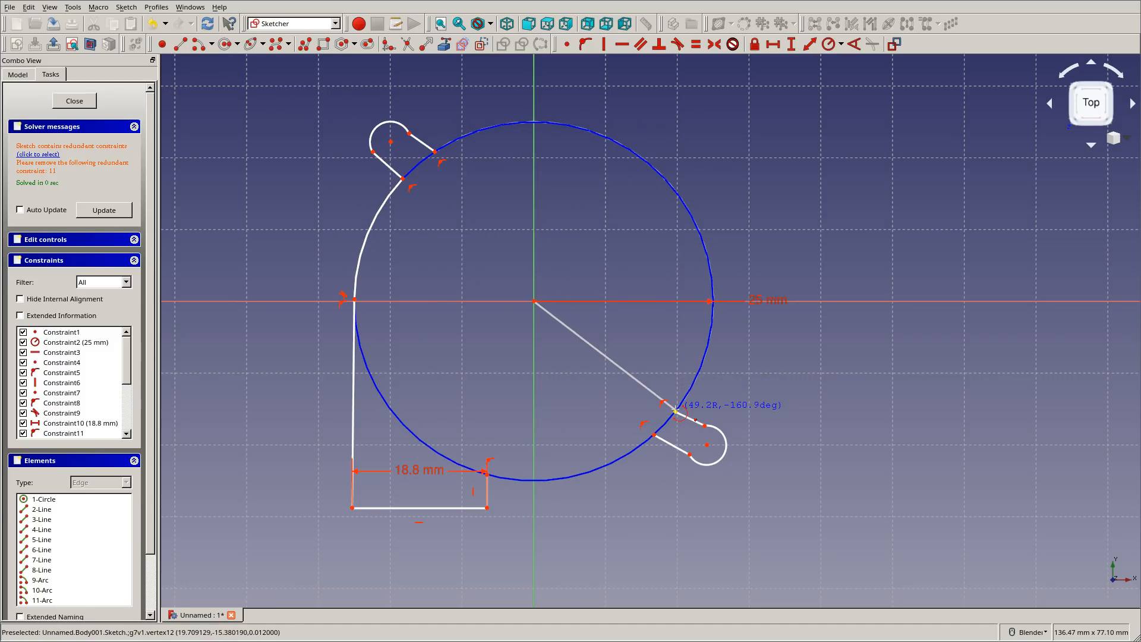
{"action": "left_click", "coordinate": [676, 412]}
{"action": "left_click", "coordinate": [534, 302]}
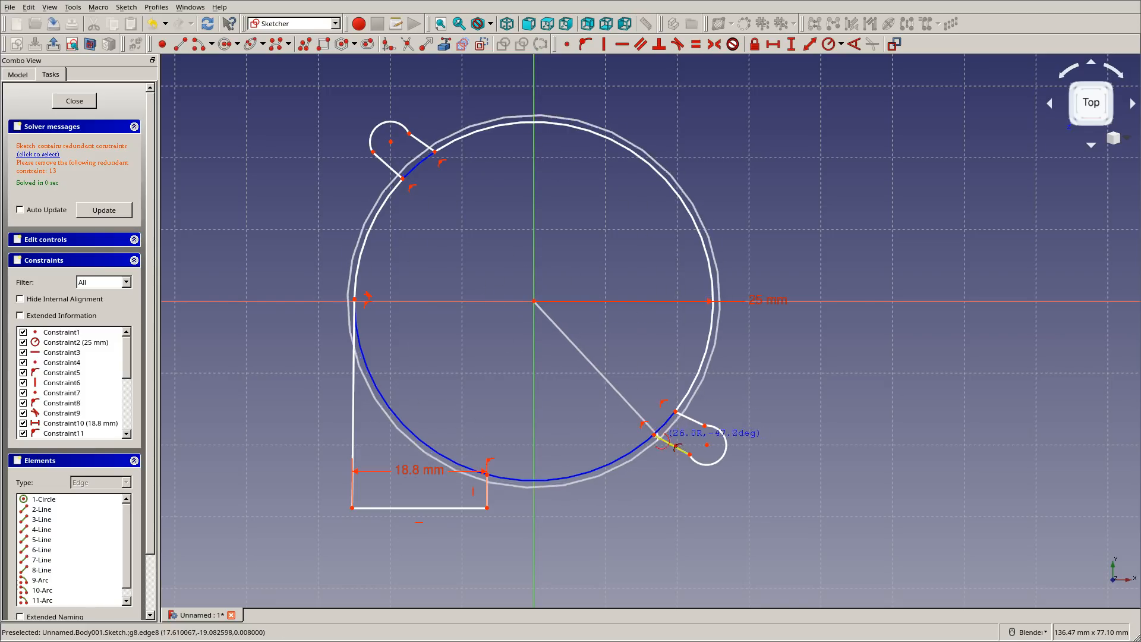
{"action": "left_click", "coordinate": [486, 474]}
{"action": "right_click", "coordinate": [504, 424]}
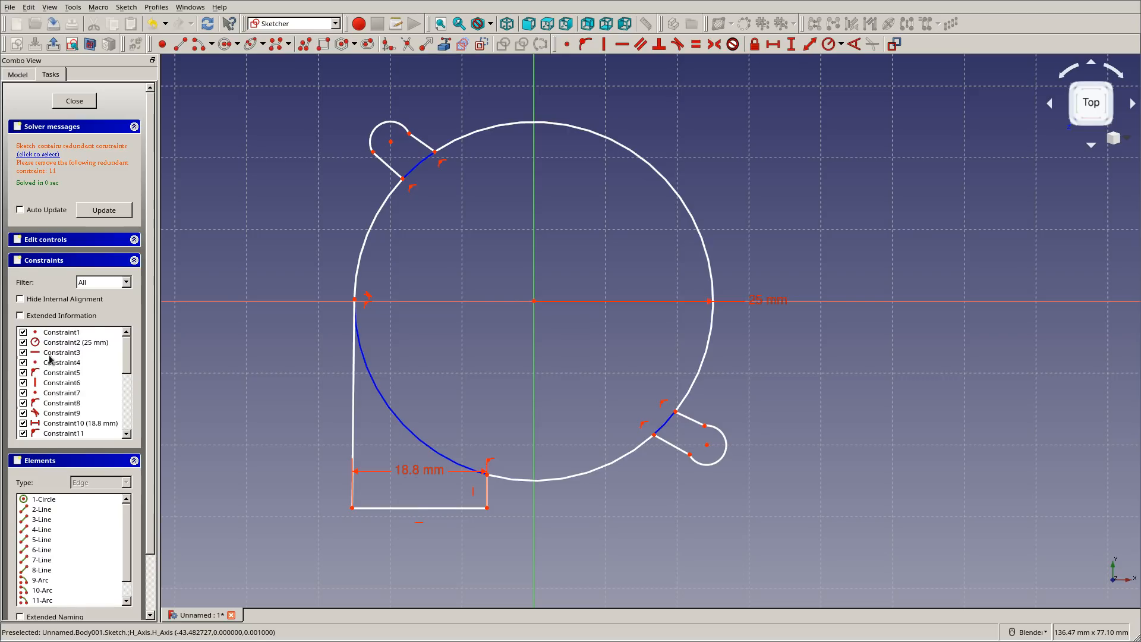
Try deleting redundant Constraint11 and moving the centre of the upper-left lug's rounded arc
{"action": "scroll", "coordinate": [60, 303], "scroll_direction": "down", "scroll_amount": 5}
{"action": "scroll", "coordinate": [60, 302], "scroll_direction": "up", "scroll_amount": 2}
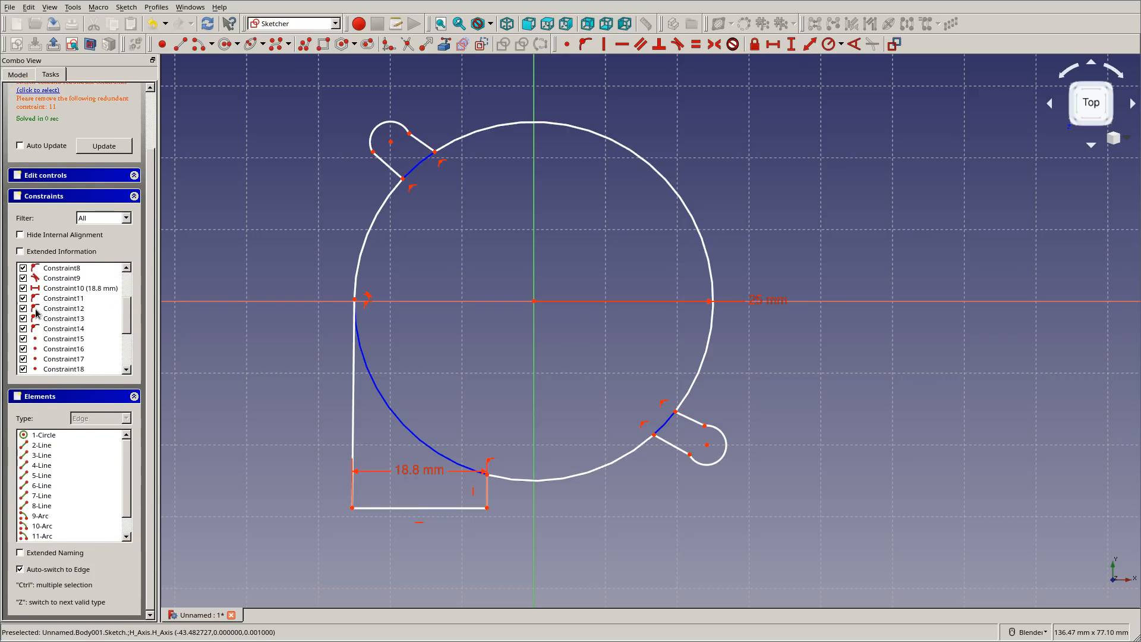
{"action": "left_click", "coordinate": [66, 298]}
{"action": "key", "text": "Delete"}
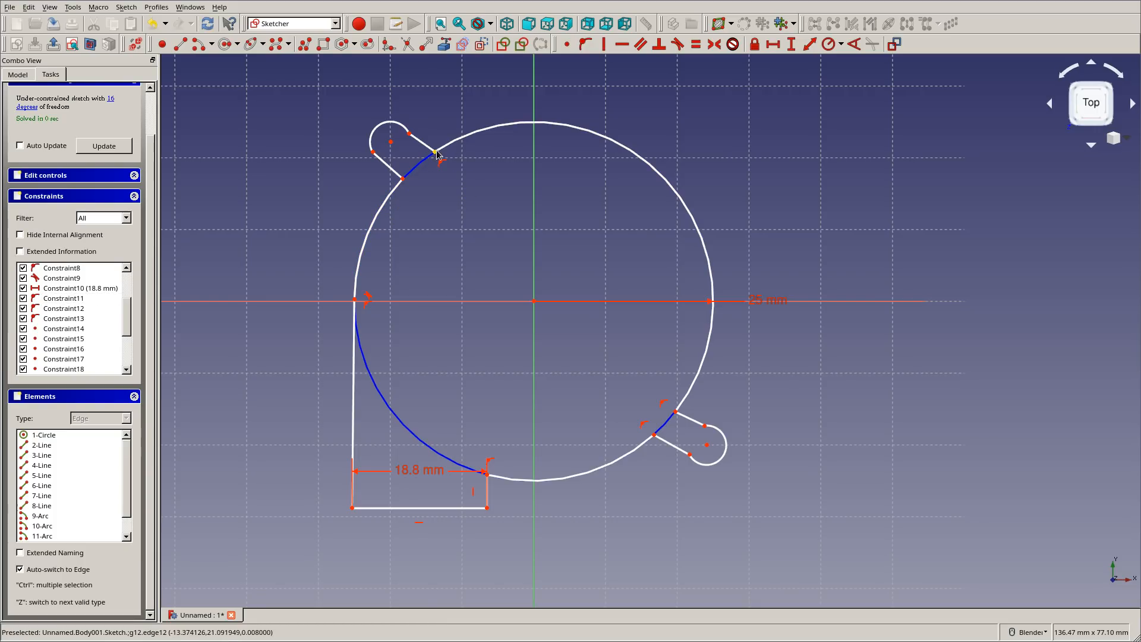
{"action": "mouse_move", "coordinate": [390, 142]}
{"action": "left_mouse_down"}
{"action": "mouse_move", "coordinate": [417, 133]}
{"action": "mouse_move", "coordinate": [402, 146]}
{"action": "left_mouse_up"}
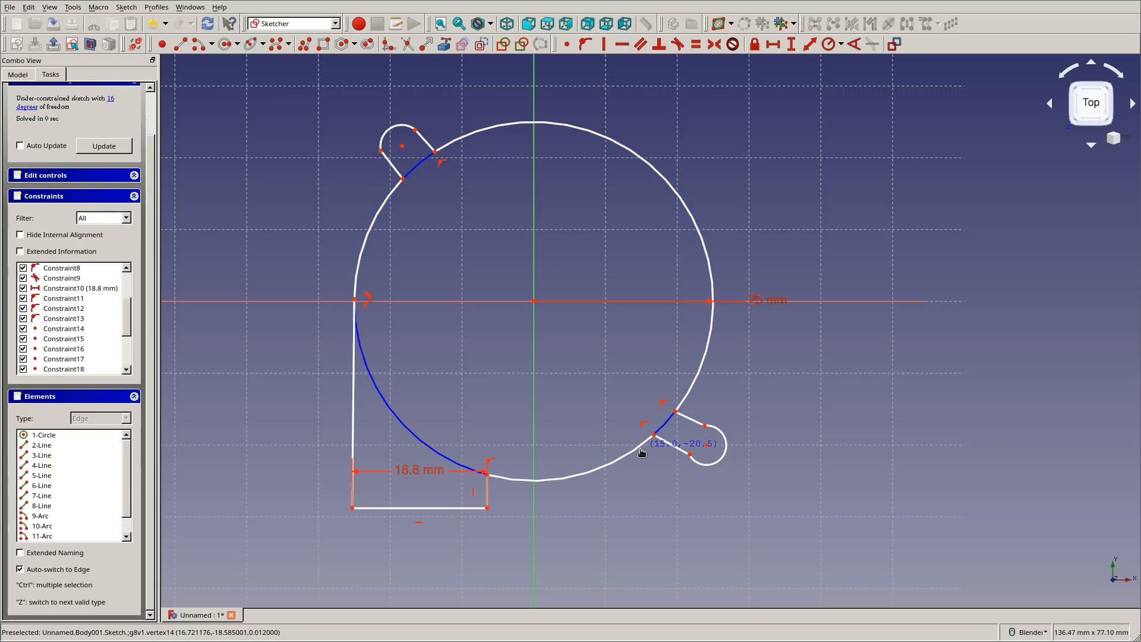
{"action": "left_click_drag", "start_coordinate": [401, 145], "coordinate": [389, 137]}
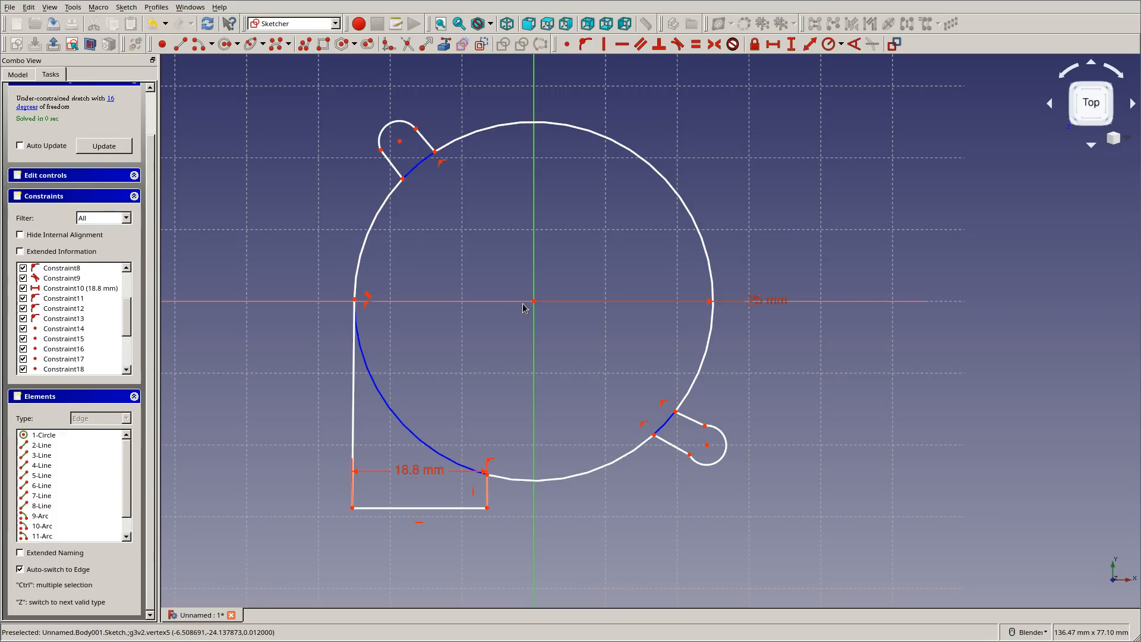
Undo the upper-left lug moves and the deletion of Constraint11
{"action": "key", "text": "ctrl+z"}
{"action": "key", "text": "ctrl+z"}
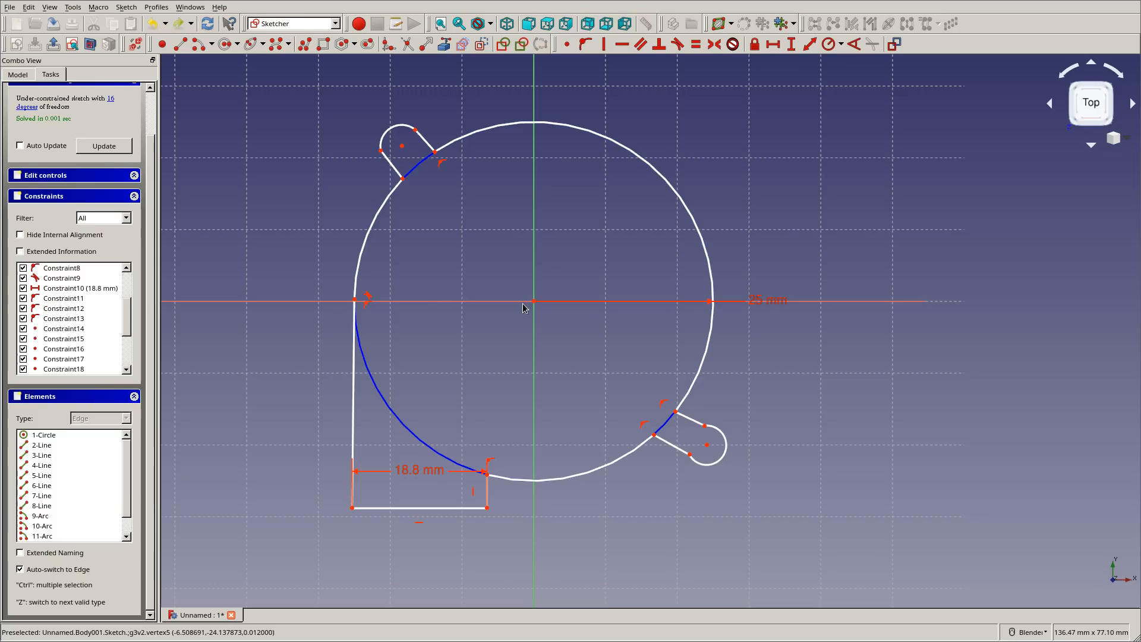
{"action": "key", "text": "ctrl+z"}
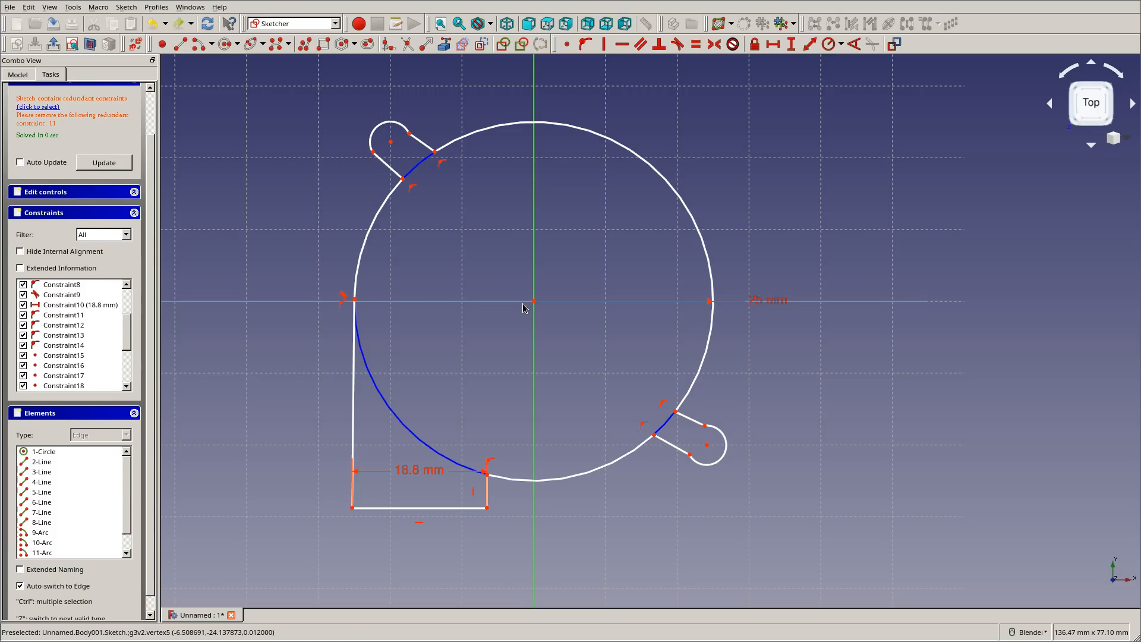
Delete the point-on-object constraints at both upper-left lug lines and the lower-right lug's lower line, and nudge the upper-left lug's inner ends
{"action": "left_click", "coordinate": [644, 424]}
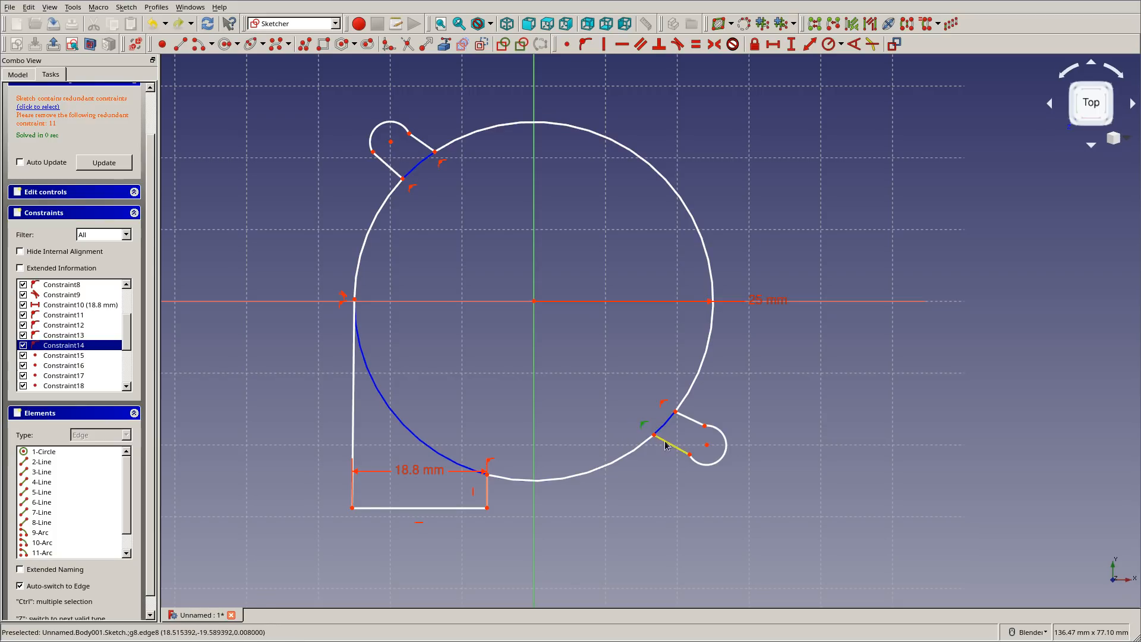
{"action": "key", "text": "Delete"}
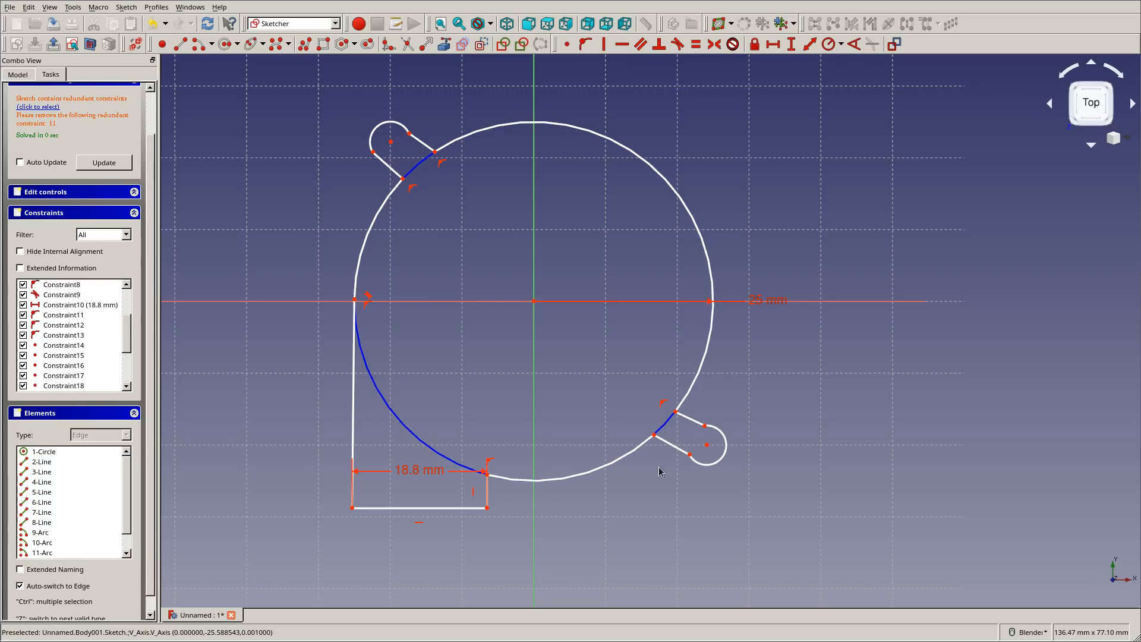
{"action": "left_click", "coordinate": [441, 163]}
{"action": "key", "text": "Delete"}
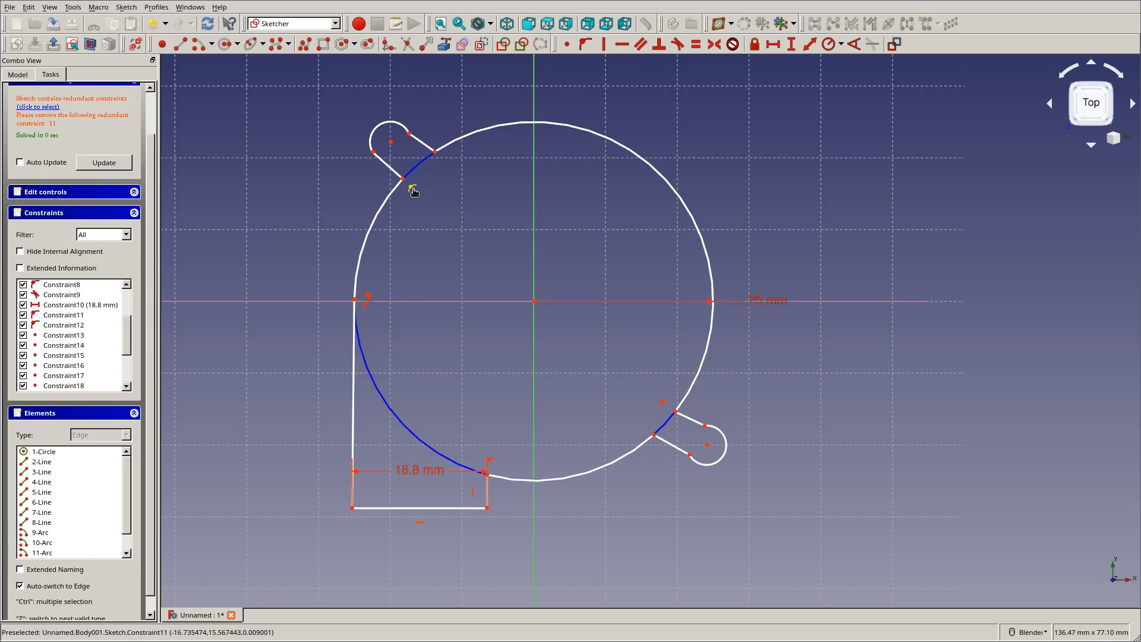
{"action": "left_click", "coordinate": [412, 188]}
{"action": "key", "text": "Delete"}
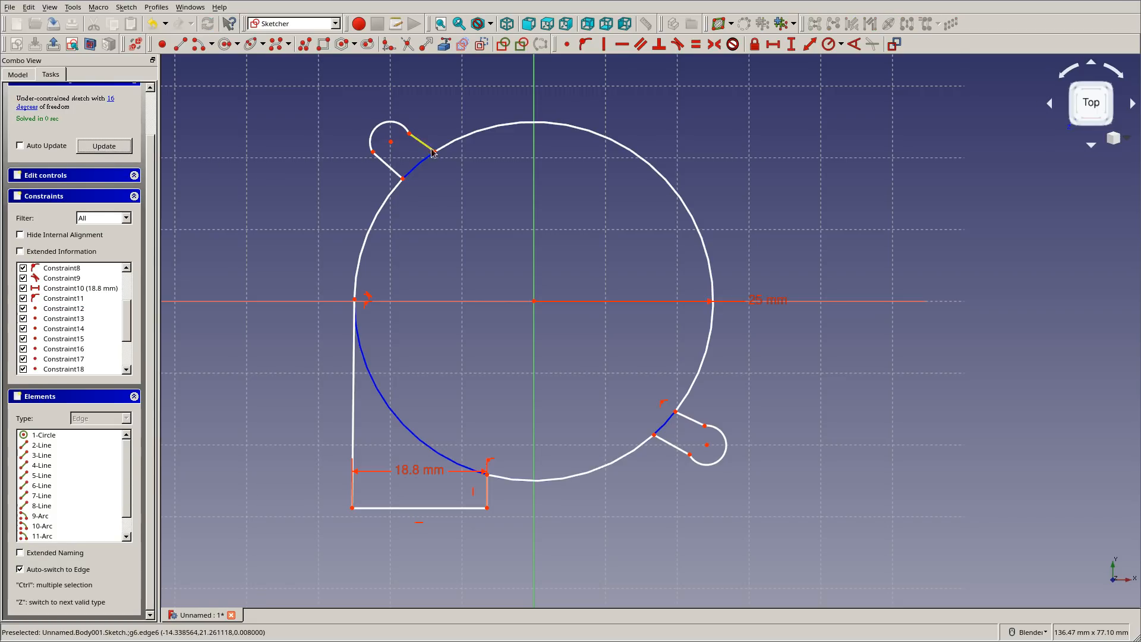
{"action": "left_click_drag", "start_coordinate": [450, 159], "coordinate": [410, 184]}
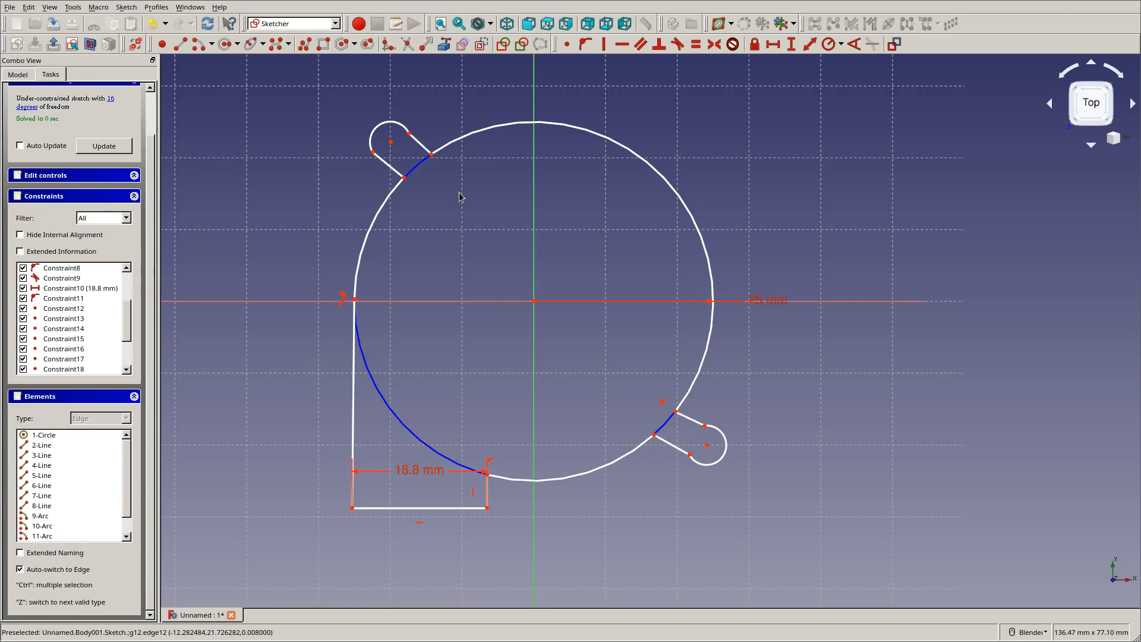
Try a 3 mm radius constraint on the upper-left lug's arc alone and undo it
{"action": "scroll", "coordinate": [458, 188], "scroll_direction": "up", "scroll_amount": 3}
{"action": "scroll", "coordinate": [476, 313], "scroll_direction": "down", "scroll_amount": 5}
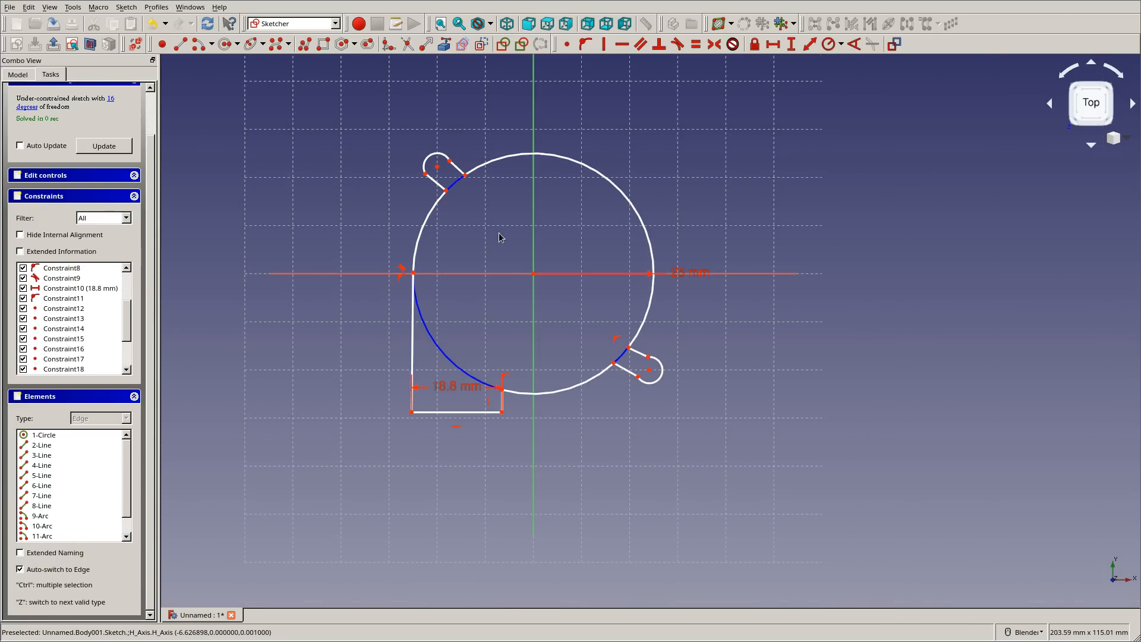
{"action": "scroll", "coordinate": [506, 234], "scroll_direction": "up", "scroll_amount": 2}
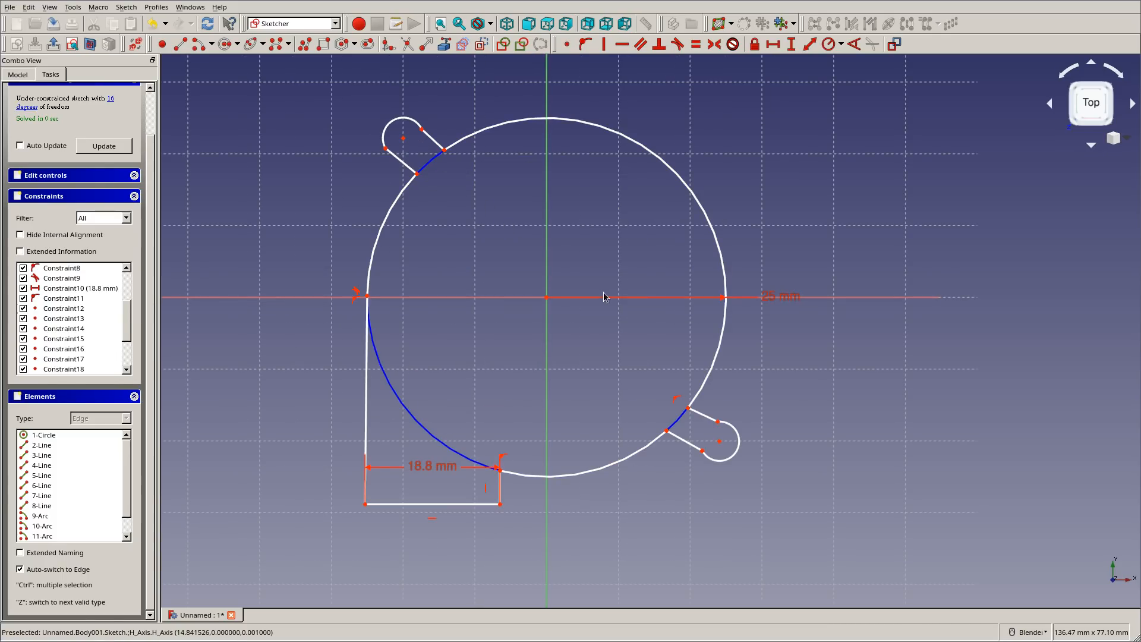
{"action": "left_click", "coordinate": [416, 125]}
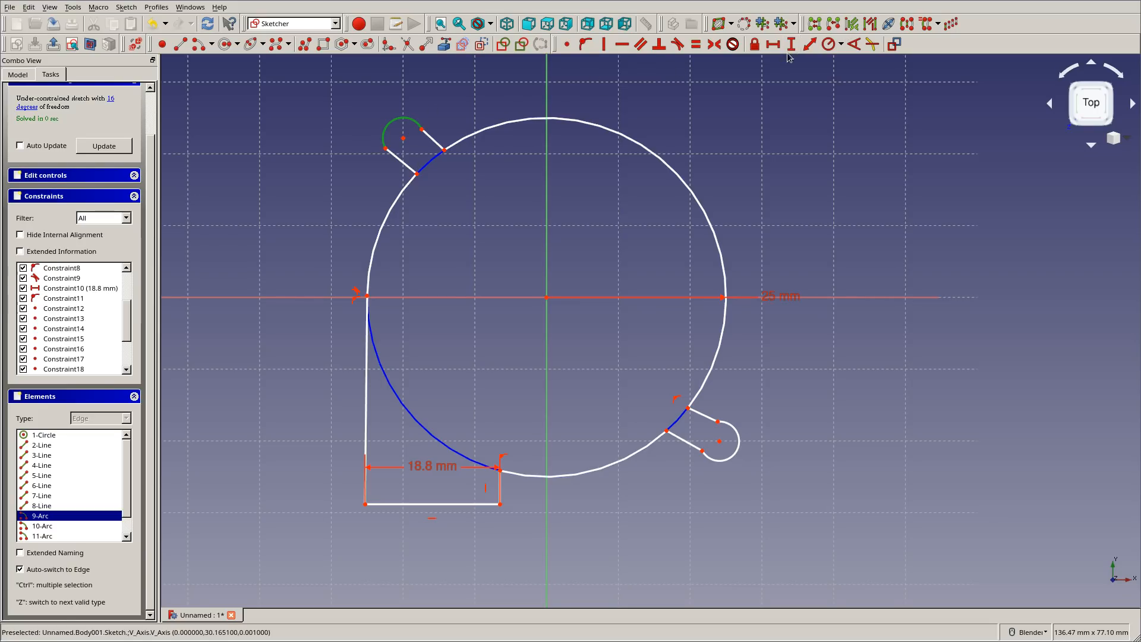
{"action": "left_click", "coordinate": [822, 50]}
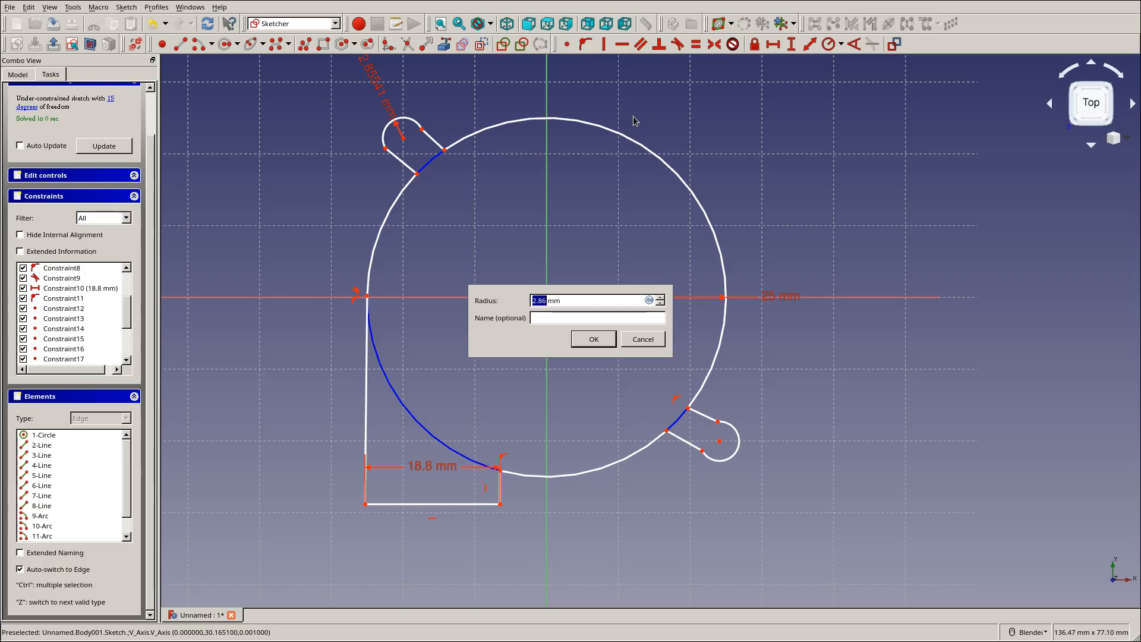
{"action": "key", "text": "Return"}
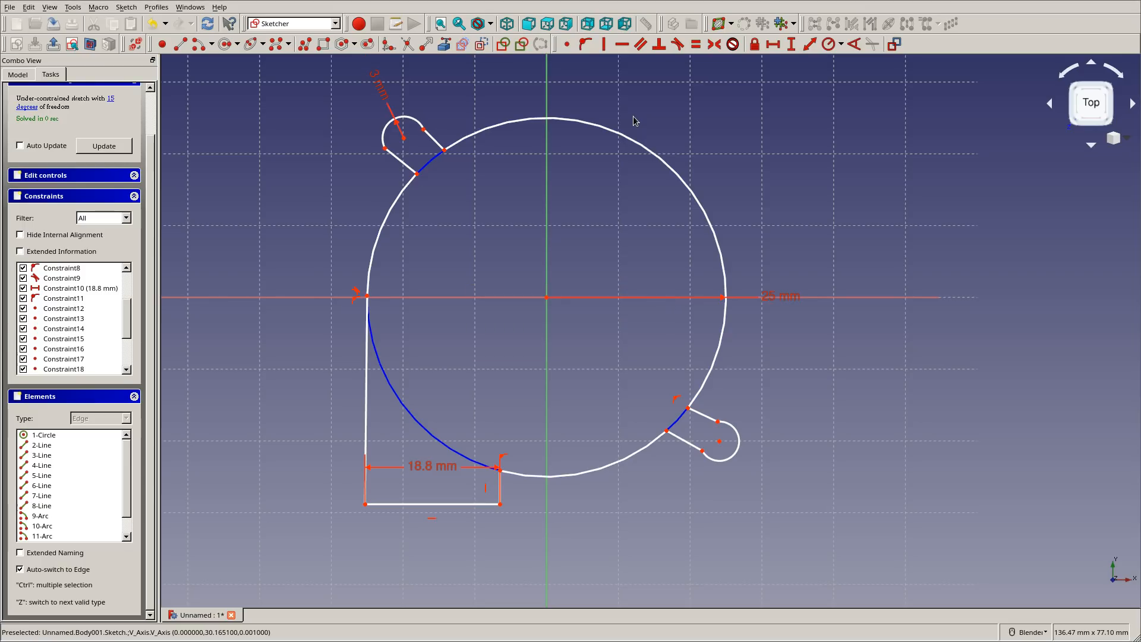
{"action": "left_click", "coordinate": [739, 452]}
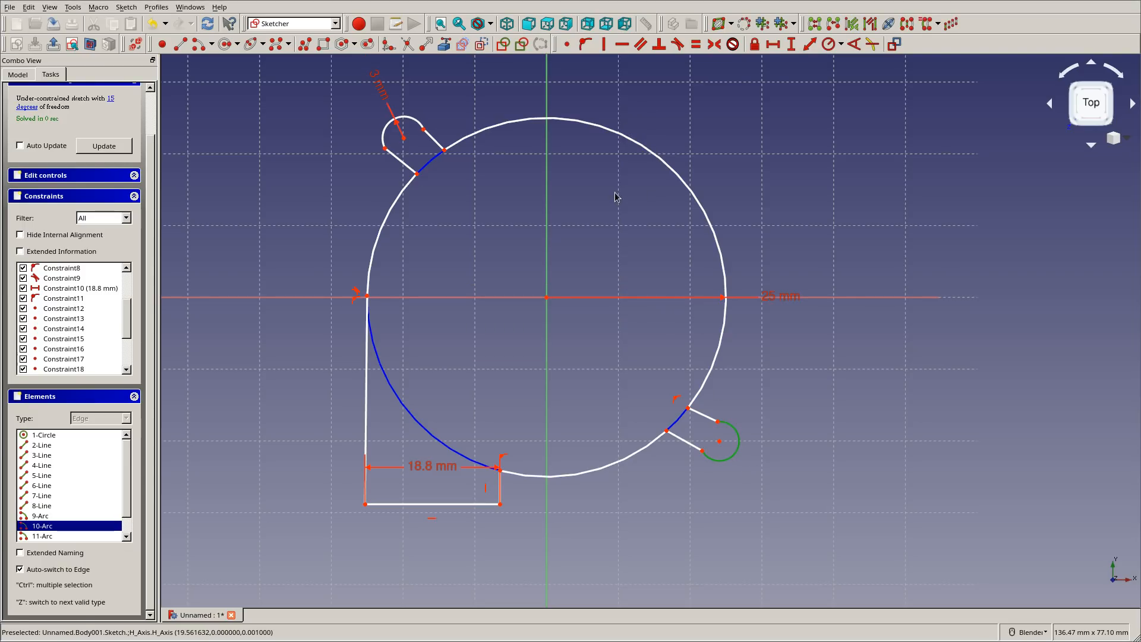
{"action": "key", "text": "ctrl+z"}
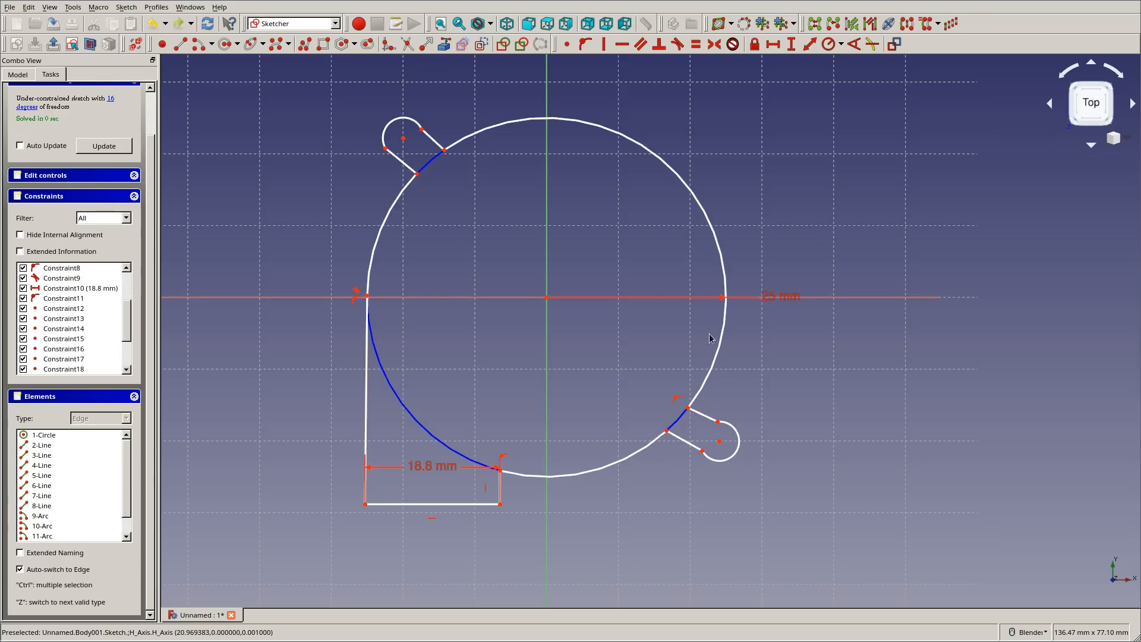
Constrain the rounded arcs of both mounting lugs to a shared radius of 3 mm
{"action": "left_click", "coordinate": [737, 449]}
{"action": "left_click", "coordinate": [393, 135]}
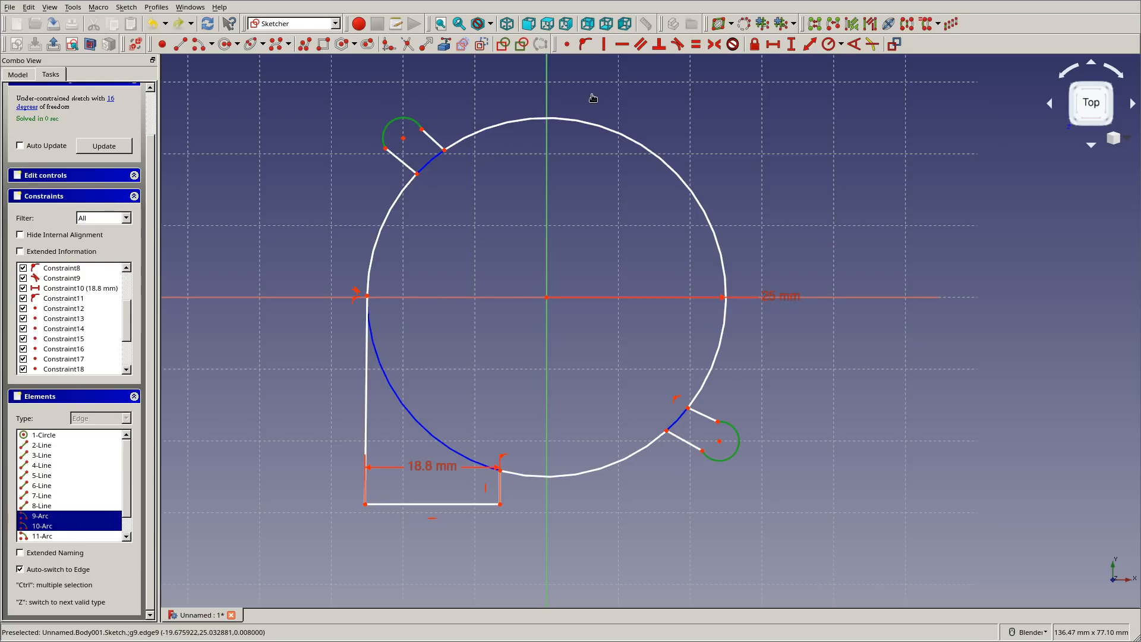
{"action": "left_click", "coordinate": [826, 47]}
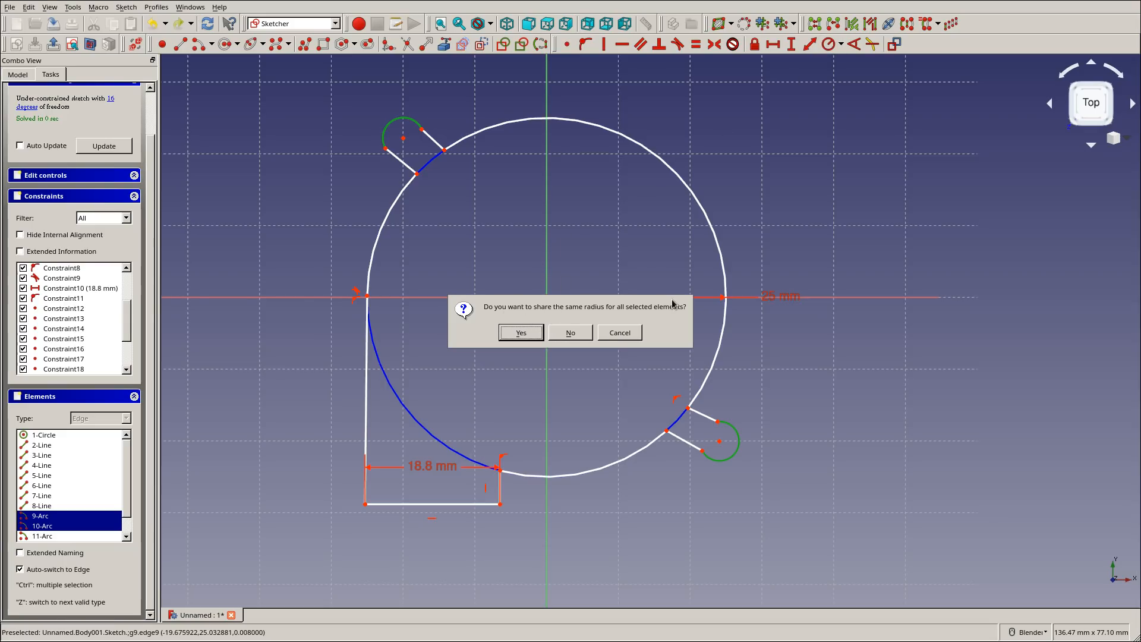
{"action": "left_click", "coordinate": [522, 333]}
{"action": "type", "text": "3"}
{"action": "key", "text": "Return"}
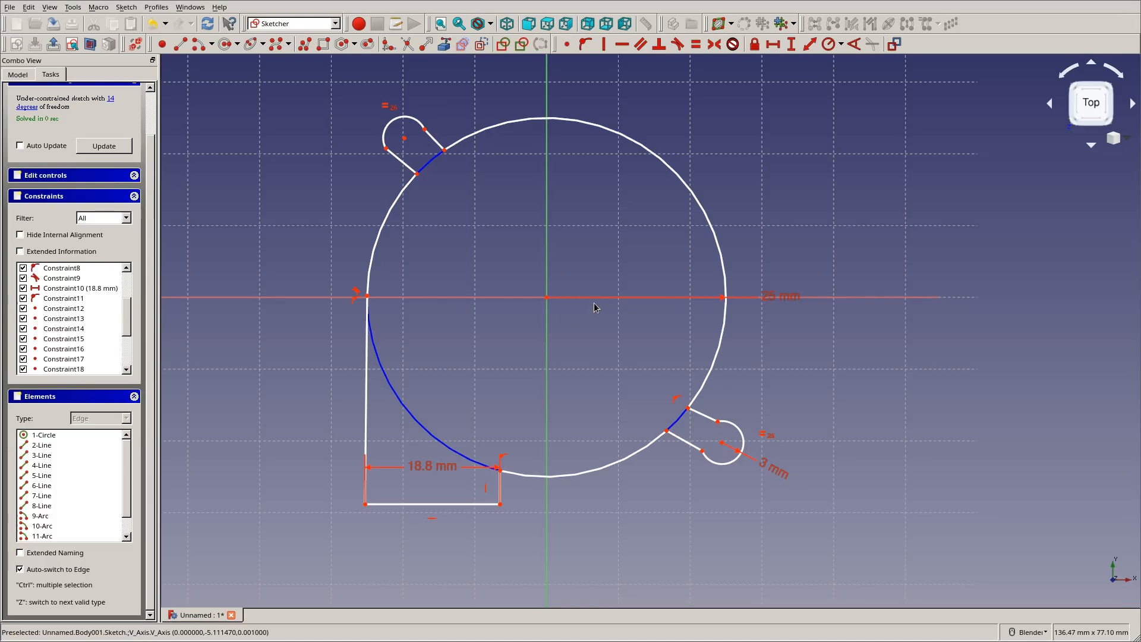
Make the two lug arc centres symmetric about the origin and pull the upper-left lug outward from the circle
{"action": "left_click", "coordinate": [405, 139]}
{"action": "left_click", "coordinate": [721, 443]}
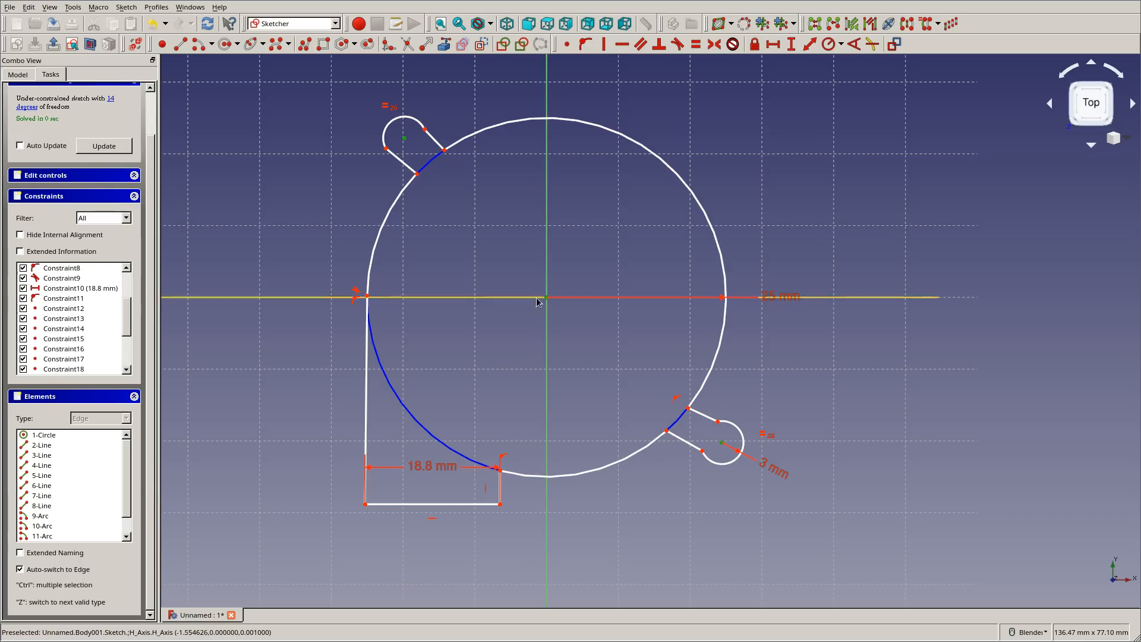
{"action": "left_click", "coordinate": [711, 46]}
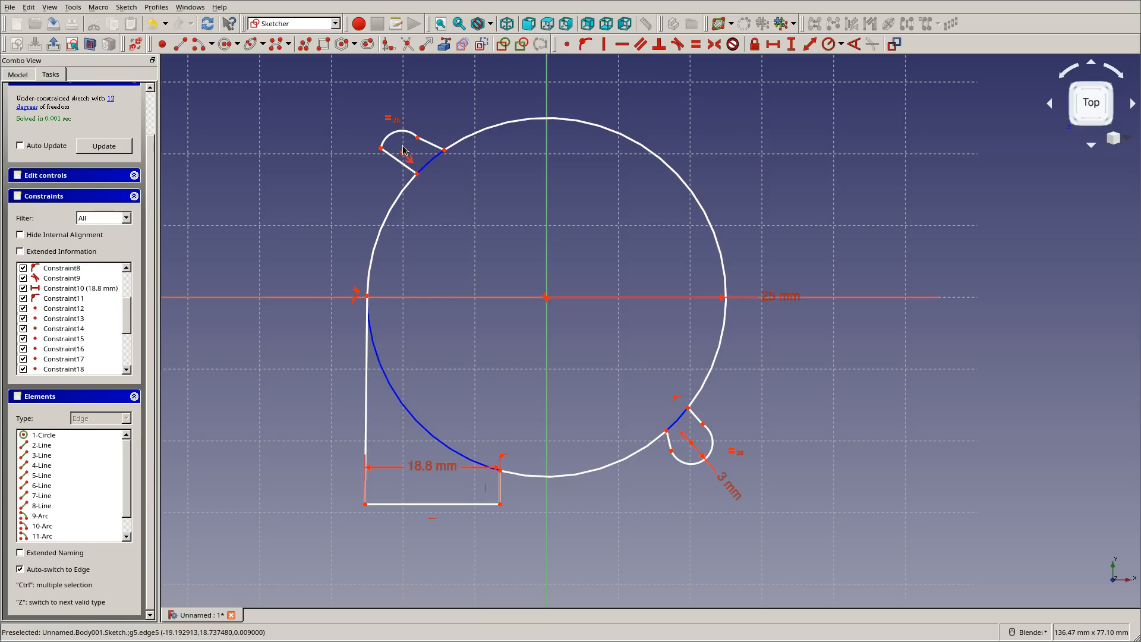
{"action": "left_click_drag", "start_coordinate": [403, 156], "coordinate": [392, 180]}
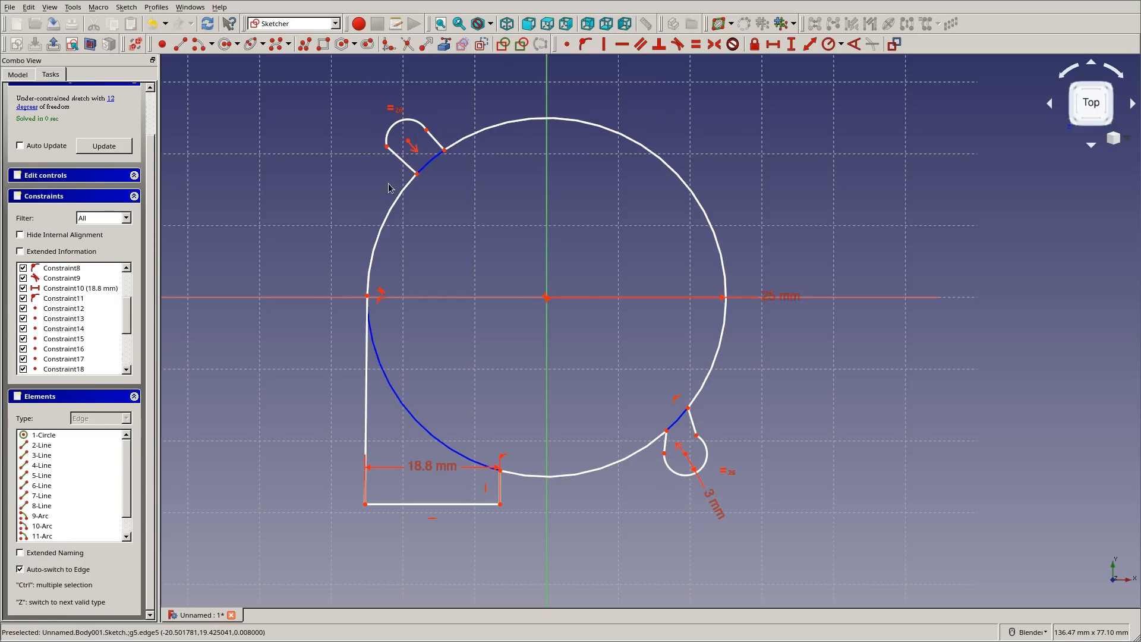
Constrain all four straight lines of the two mounting lugs to equal length
{"action": "left_click", "coordinate": [398, 163]}
{"action": "left_click", "coordinate": [435, 140]}
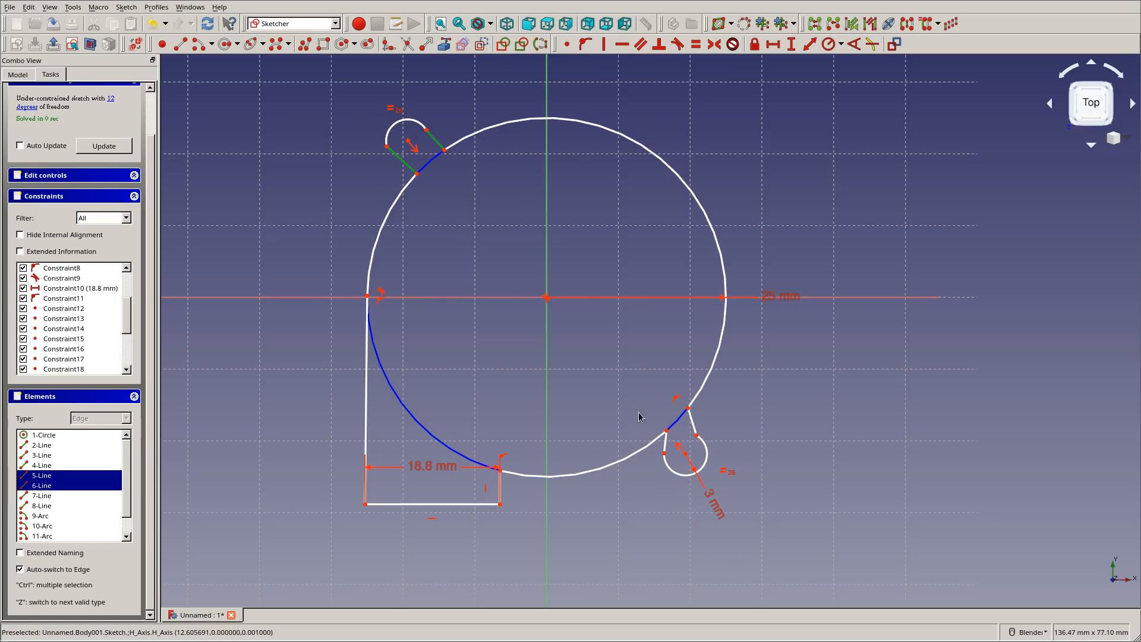
{"action": "left_click", "coordinate": [665, 447]}
{"action": "left_click", "coordinate": [692, 421]}
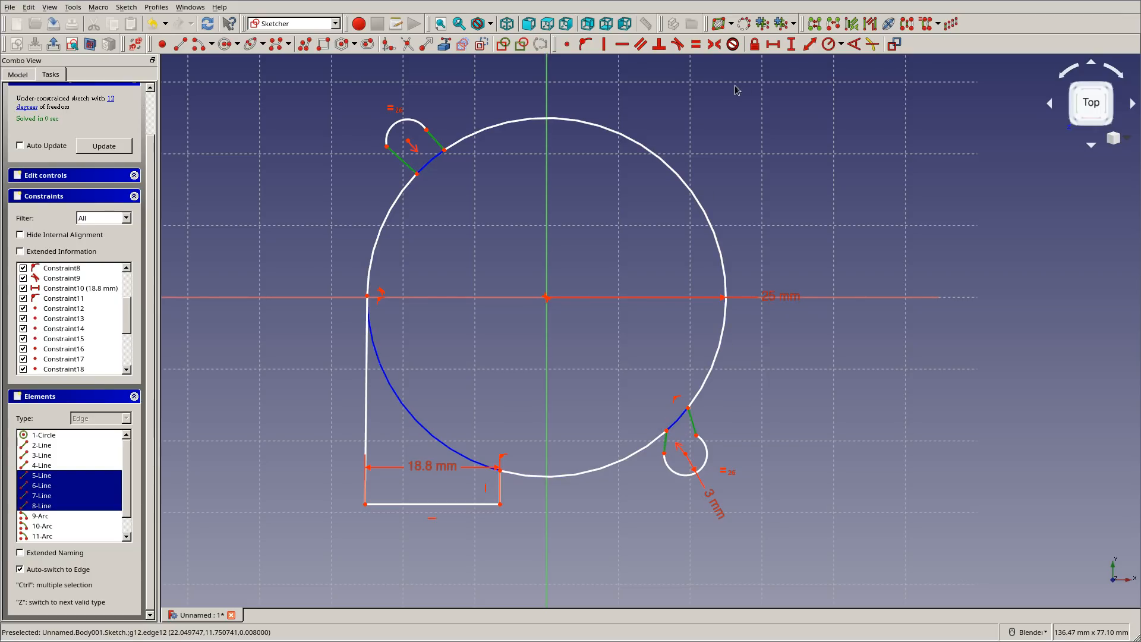
{"action": "left_click", "coordinate": [697, 44]}
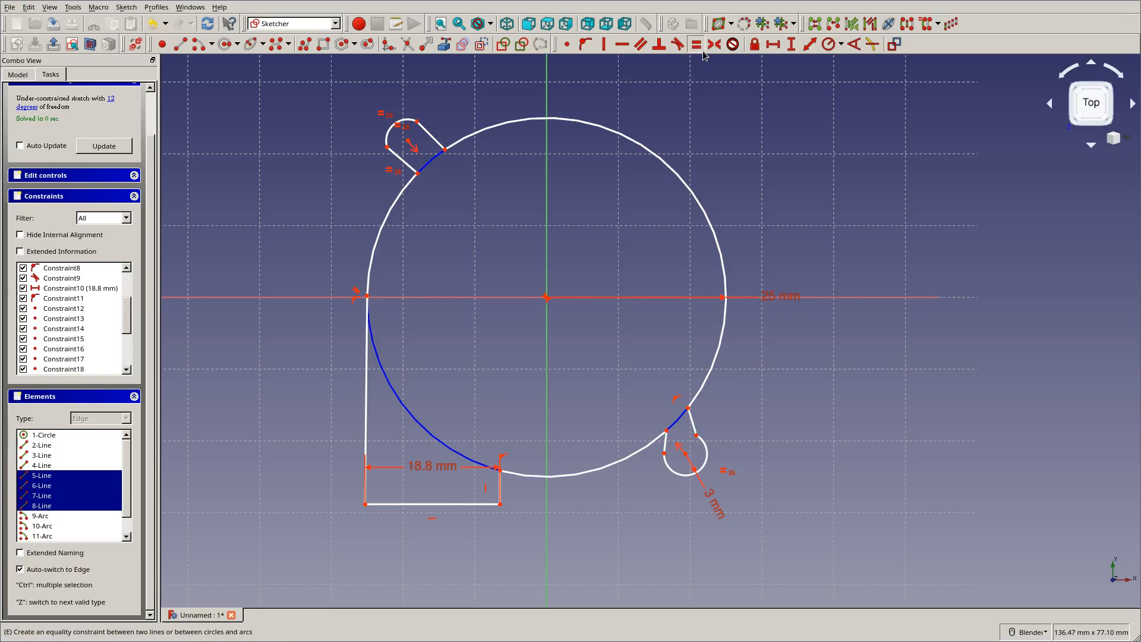
Constrain all four straight lines of the two mounting lugs parallel and pull the lower-right lug outward from the circle
{"action": "left_click", "coordinate": [432, 137]}
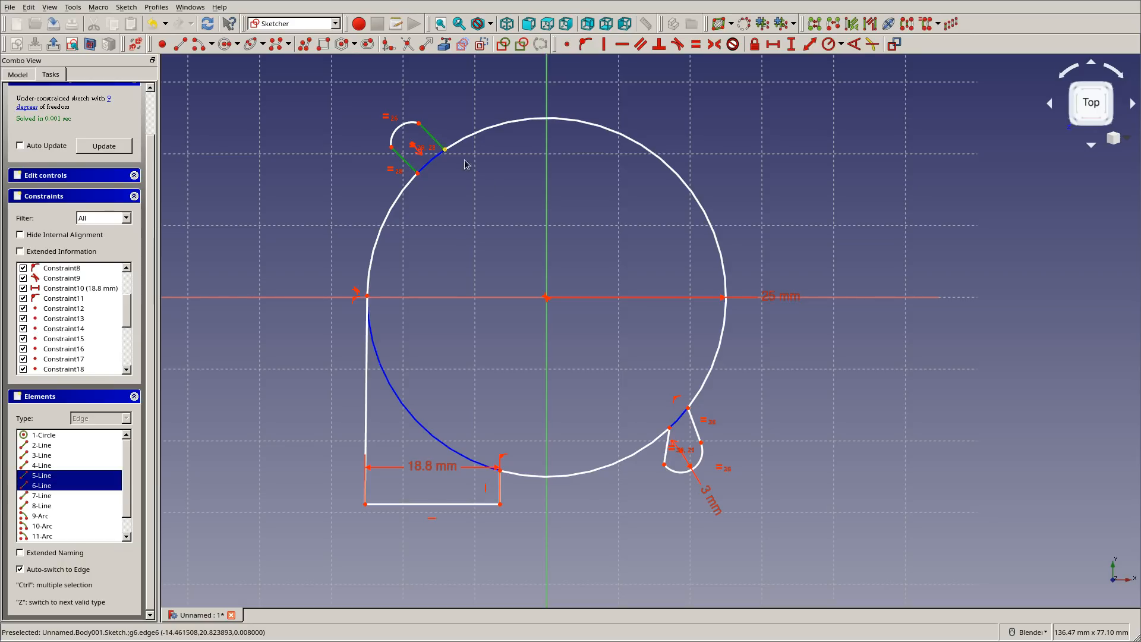
{"action": "left_click", "coordinate": [668, 445]}
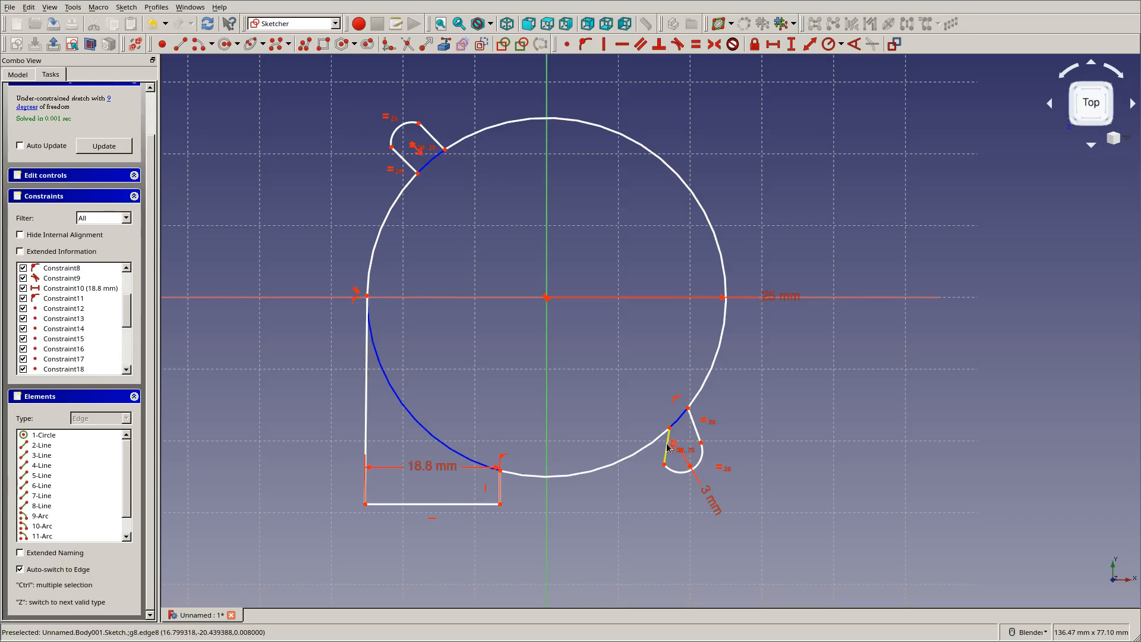
{"action": "left_click", "coordinate": [668, 446]}
{"action": "left_click", "coordinate": [694, 426]}
{"action": "left_click", "coordinate": [432, 137]}
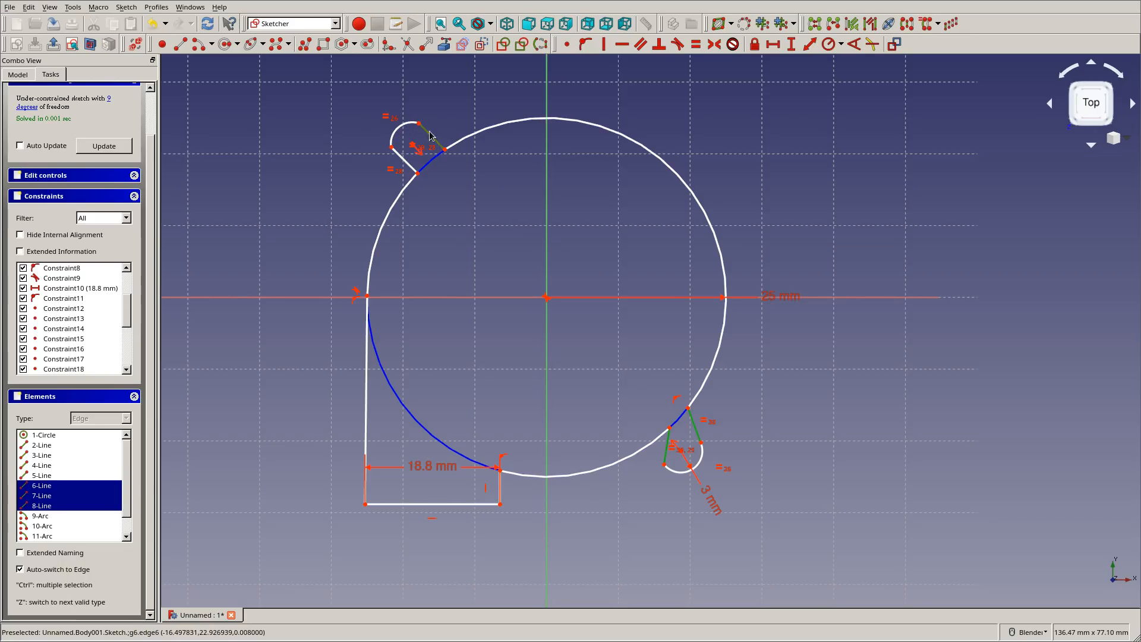
{"action": "left_click", "coordinate": [405, 160]}
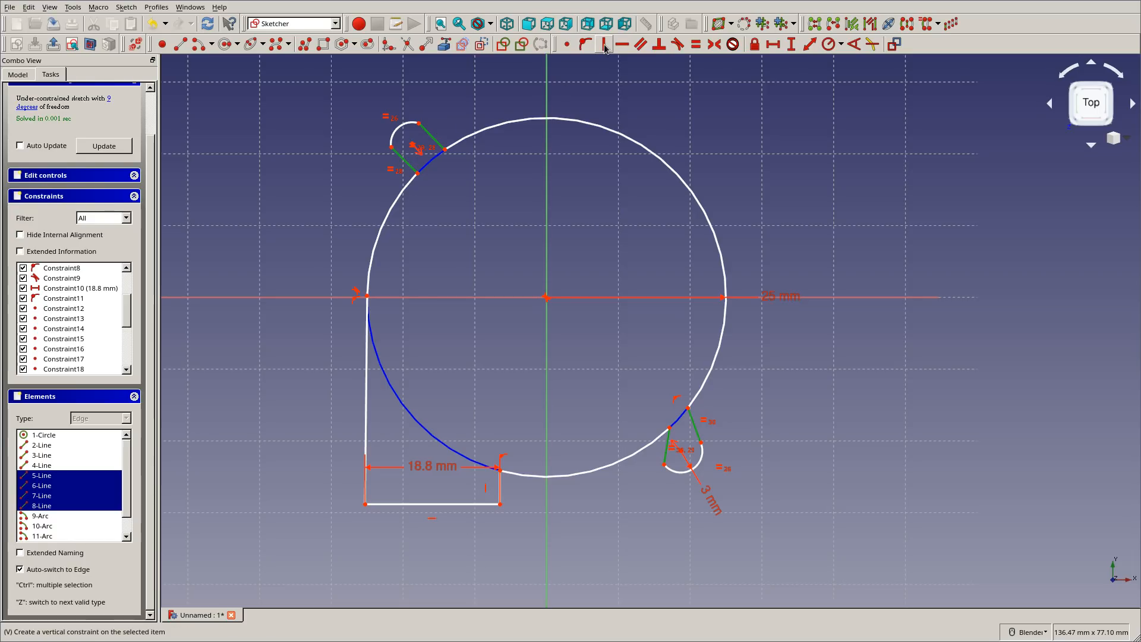
{"action": "left_click", "coordinate": [640, 44]}
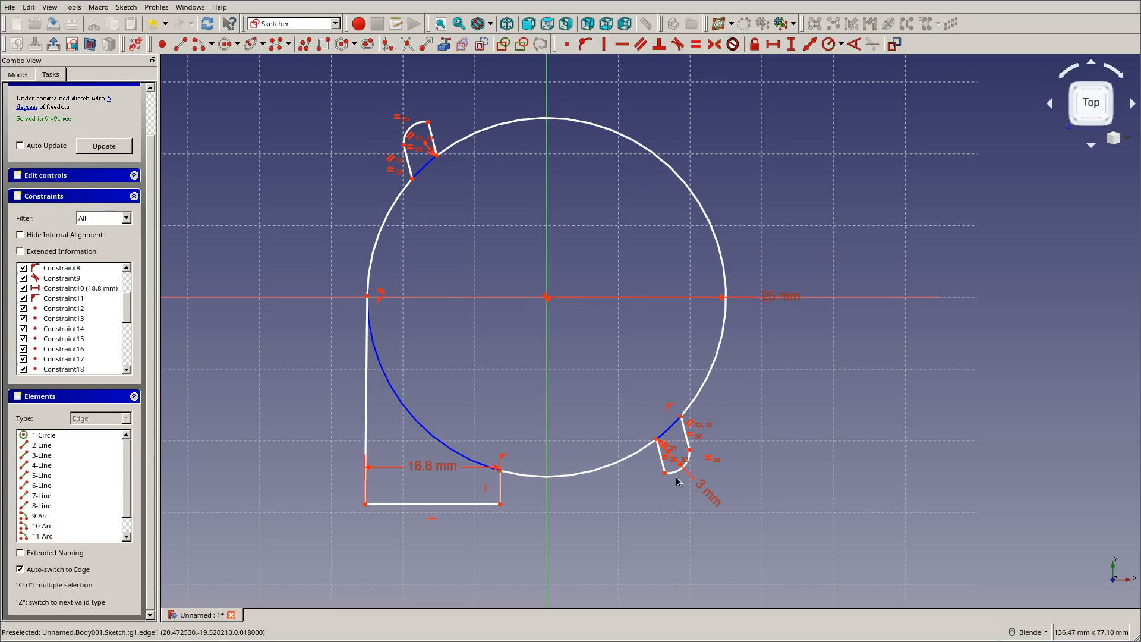
{"action": "left_click_drag", "start_coordinate": [675, 473], "coordinate": [713, 439]}
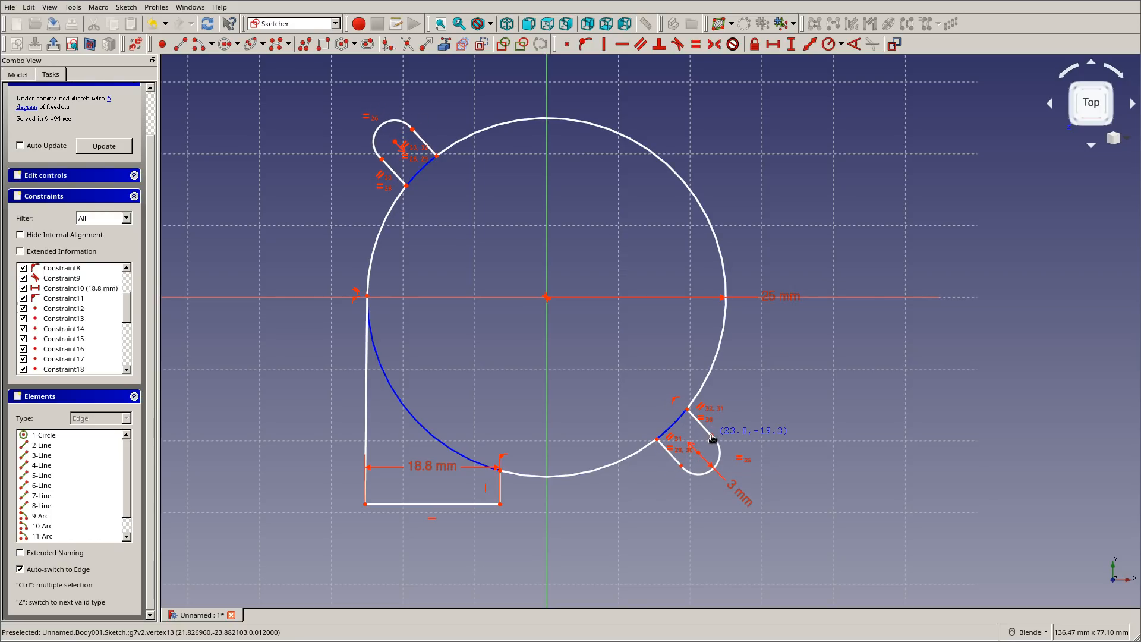
Fix the inner end of the upper-left lug's upper straight line onto the circle and shift the lug slightly along it
{"action": "left_click", "coordinate": [421, 140]}
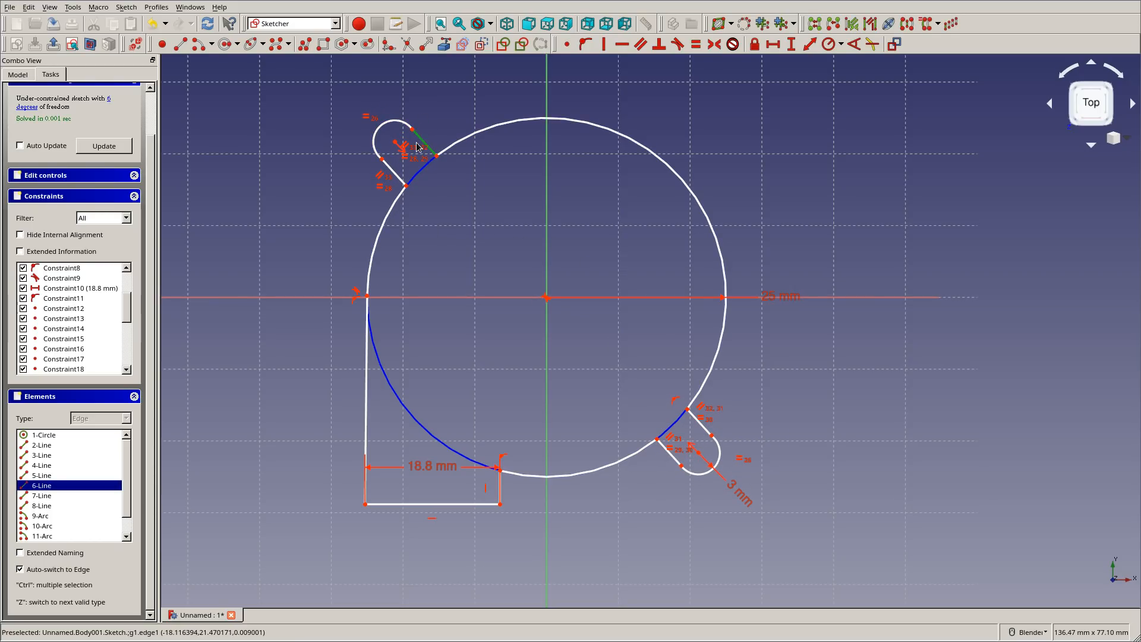
{"action": "left_click", "coordinate": [433, 176]}
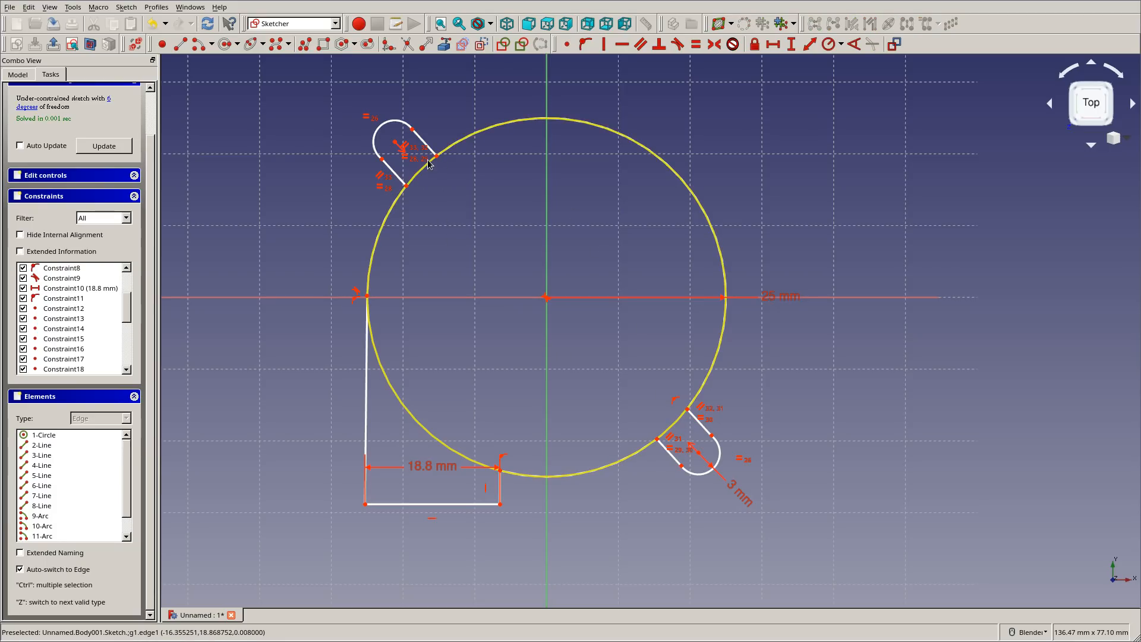
{"action": "left_click", "coordinate": [434, 159]}
{"action": "left_click", "coordinate": [434, 154]}
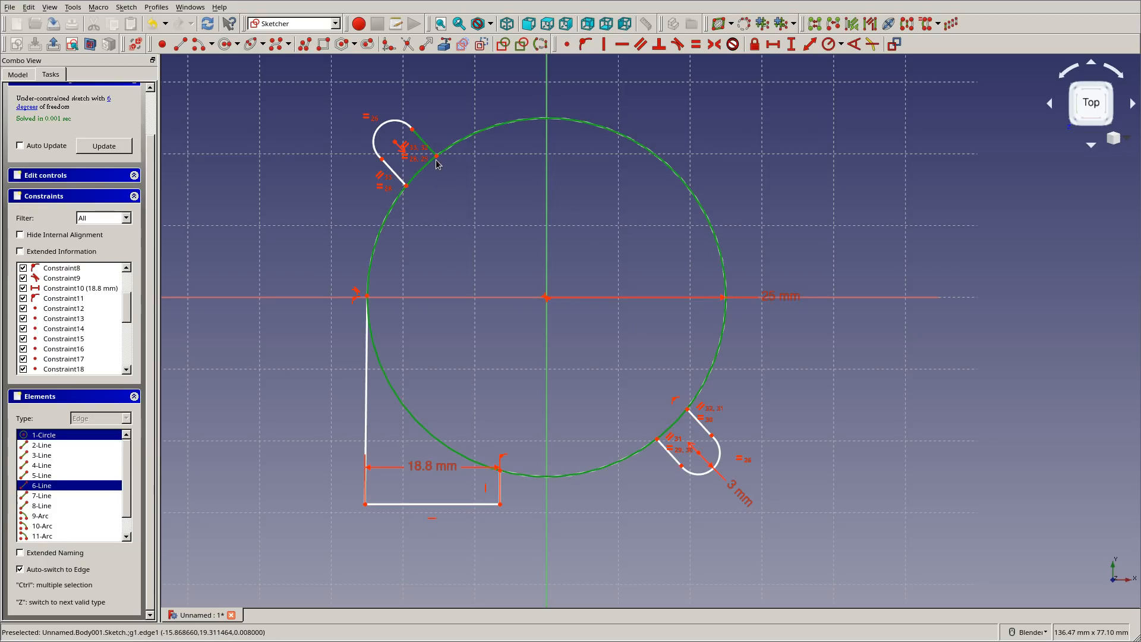
{"action": "left_click", "coordinate": [433, 191]}
{"action": "left_click", "coordinate": [436, 156]}
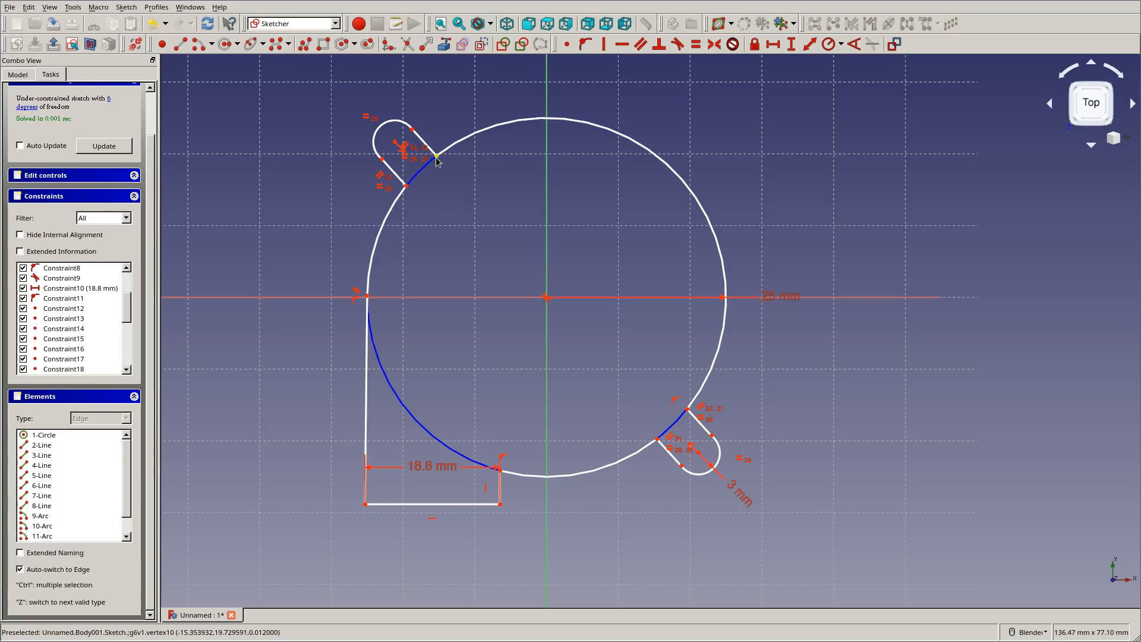
{"action": "left_click", "coordinate": [703, 432]}
{"action": "key", "text": "o"}
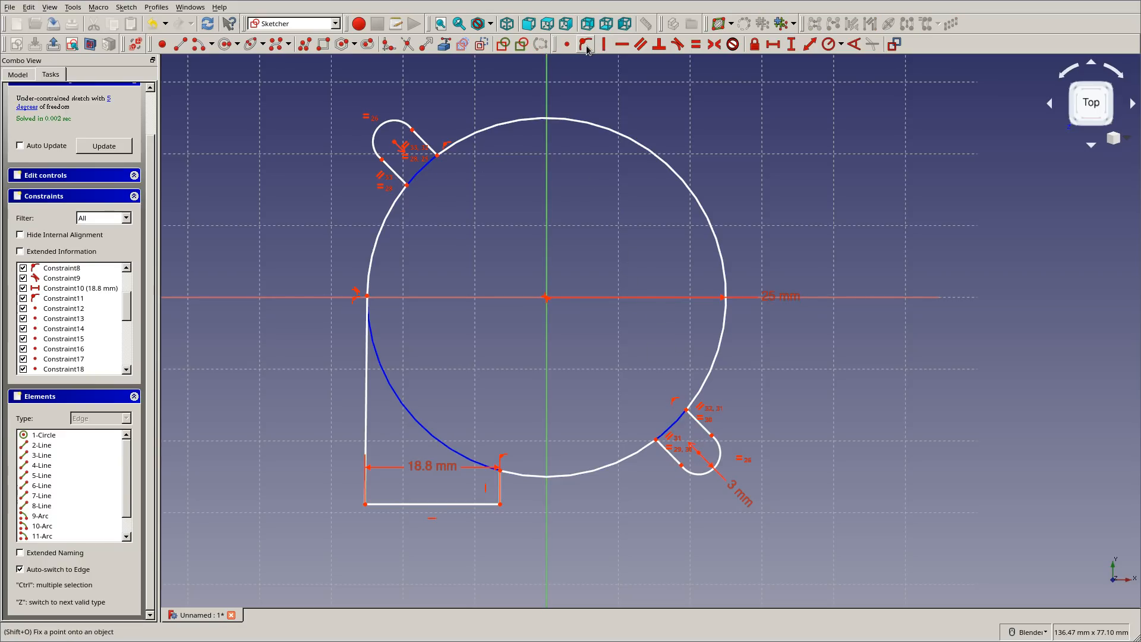
{"action": "mouse_move", "coordinate": [407, 186]}
{"action": "left_mouse_down"}
{"action": "mouse_move", "coordinate": [395, 211]}
{"action": "mouse_move", "coordinate": [446, 130]}
{"action": "mouse_move", "coordinate": [393, 185]}
{"action": "mouse_move", "coordinate": [434, 148]}
{"action": "mouse_move", "coordinate": [410, 175]}
{"action": "left_mouse_up"}
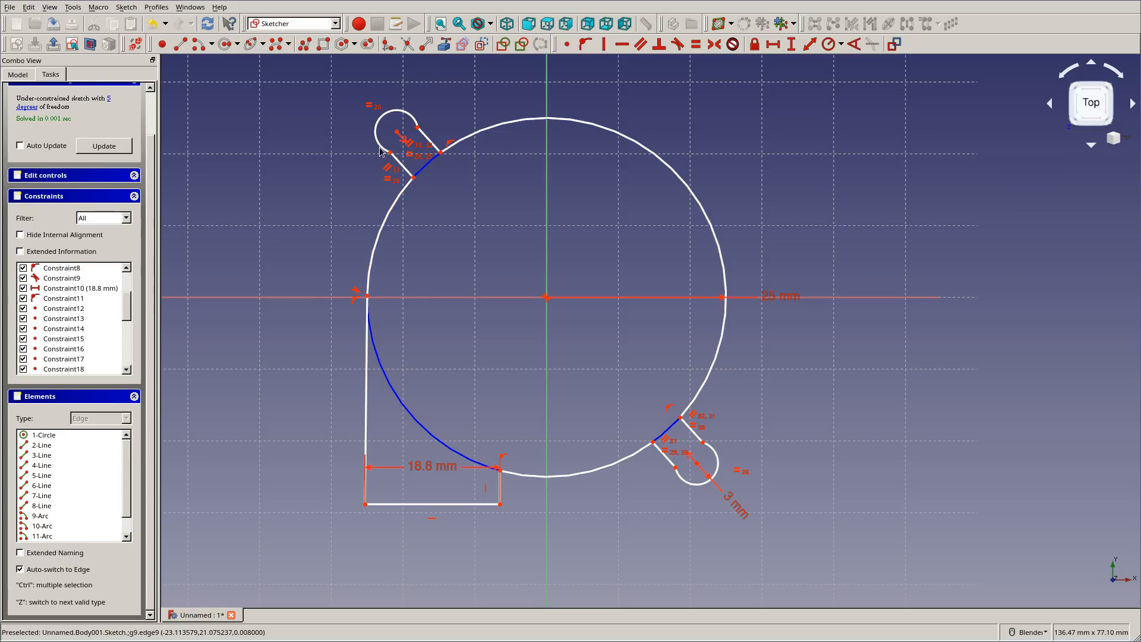
Make the upper-left lug's arc tangent to the lug's lower straight line
{"action": "scroll", "coordinate": [369, 151], "scroll_direction": "up", "scroll_amount": 4}
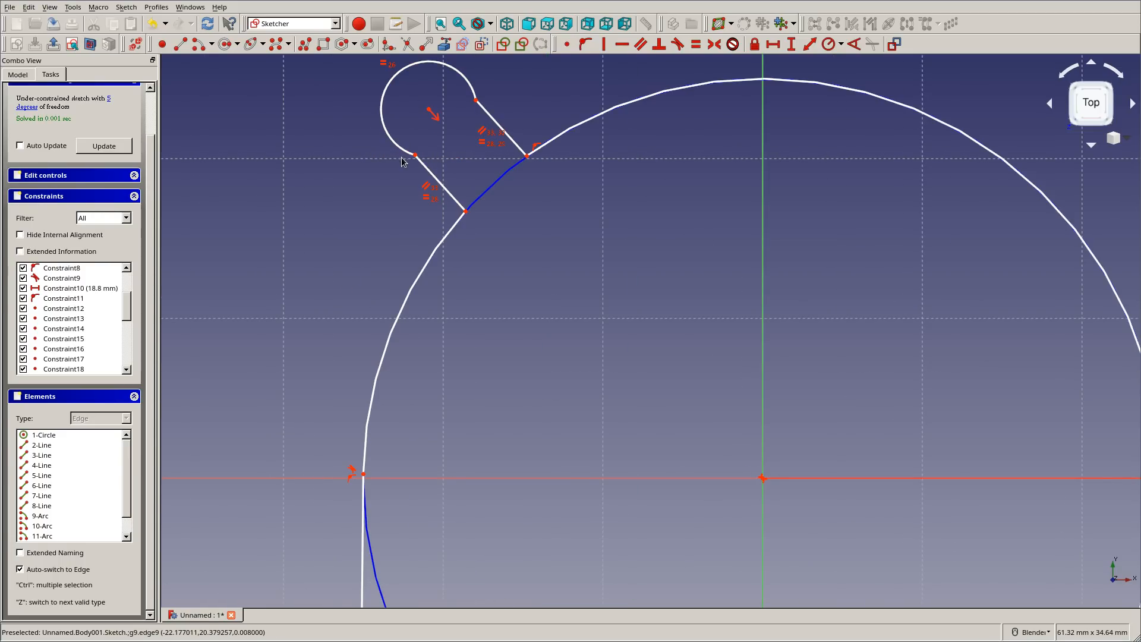
{"action": "left_click", "coordinate": [397, 158]}
{"action": "left_click", "coordinate": [433, 176]}
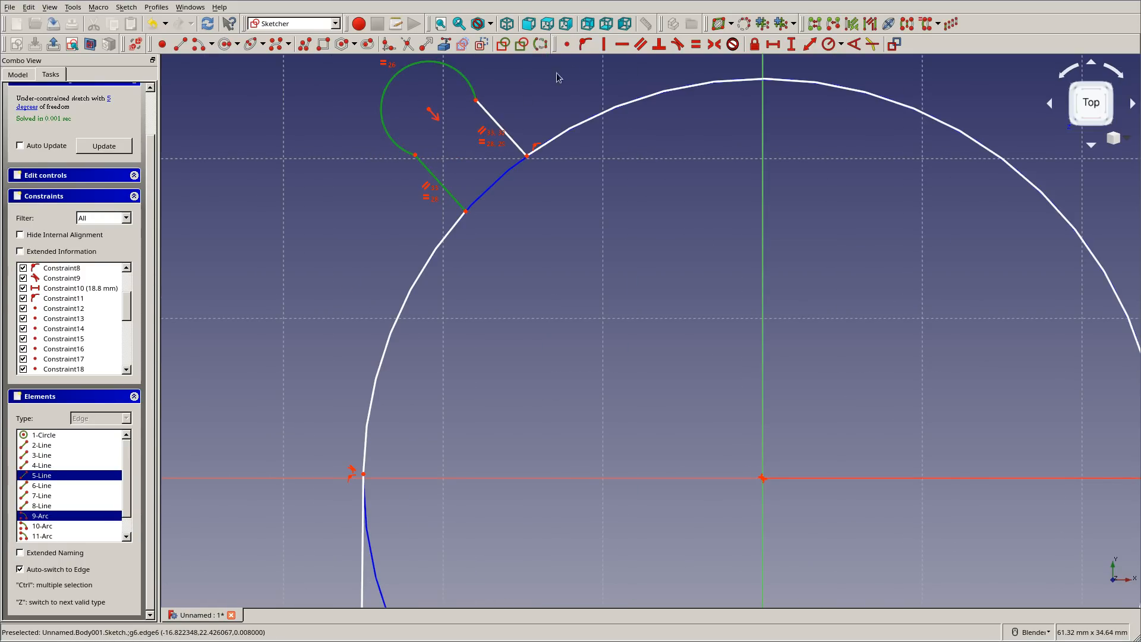
{"action": "left_click", "coordinate": [677, 48]}
{"action": "key", "text": "Return"}
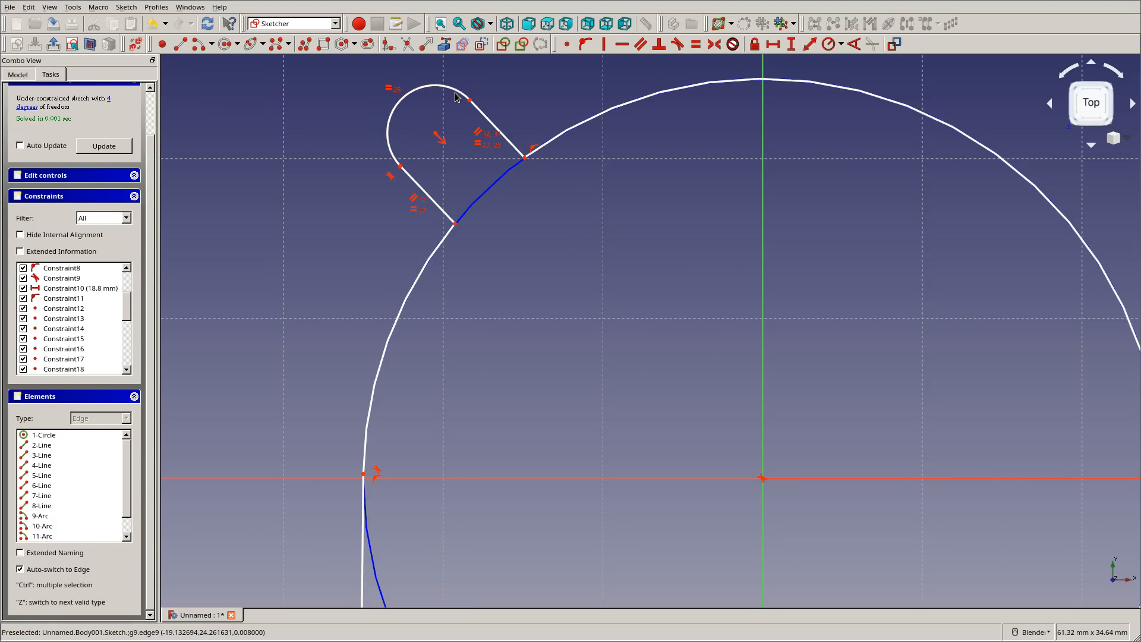
Try a tangent constraint between the upper-left lug's arc and its upper straight line and undo it
{"action": "left_click", "coordinate": [454, 91]}
{"action": "left_click", "coordinate": [497, 128]}
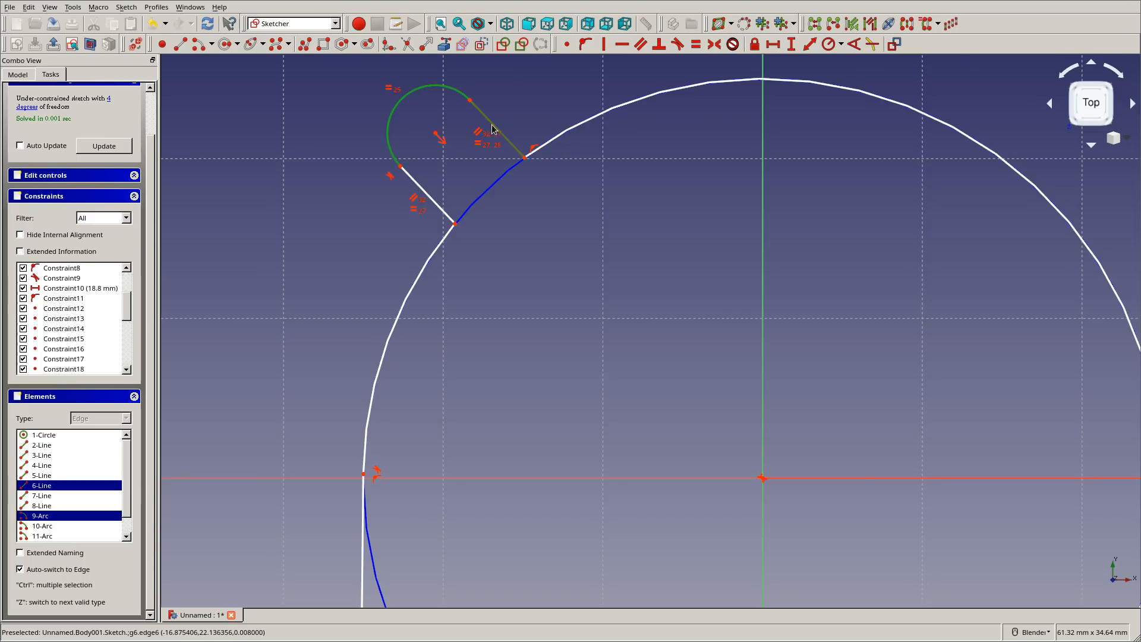
{"action": "left_click", "coordinate": [677, 47]}
{"action": "key", "text": "Return"}
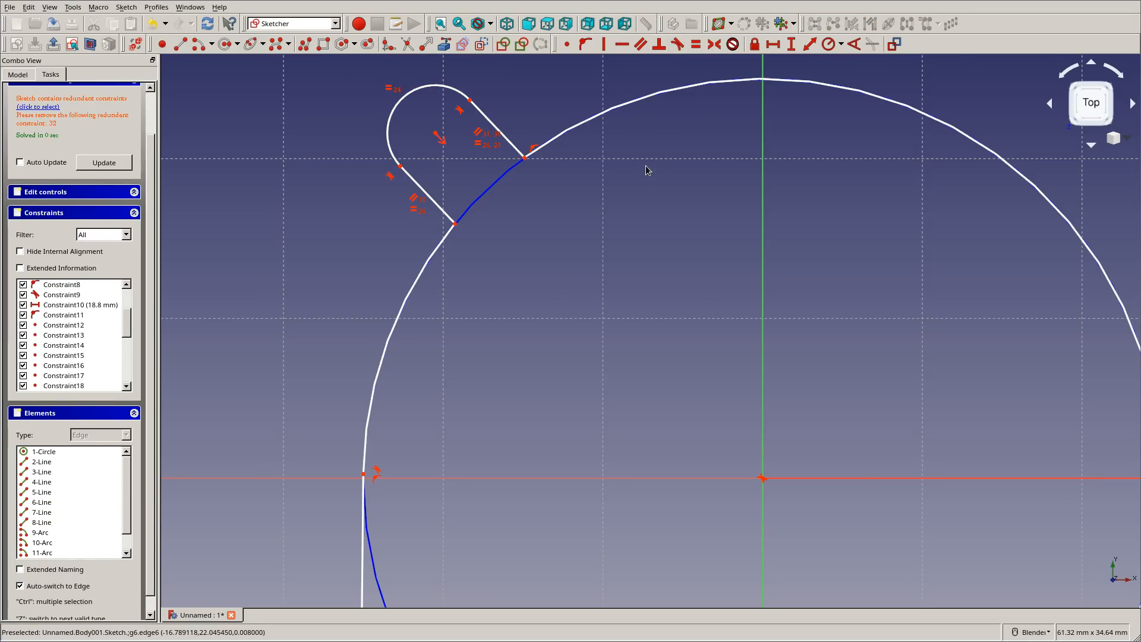
{"action": "key", "text": "ctrl+z"}
Shift the lower-right lug's inner corner along the circle to test how the lugs can still move
{"action": "scroll", "coordinate": [853, 186], "scroll_direction": "down", "scroll_amount": 3}
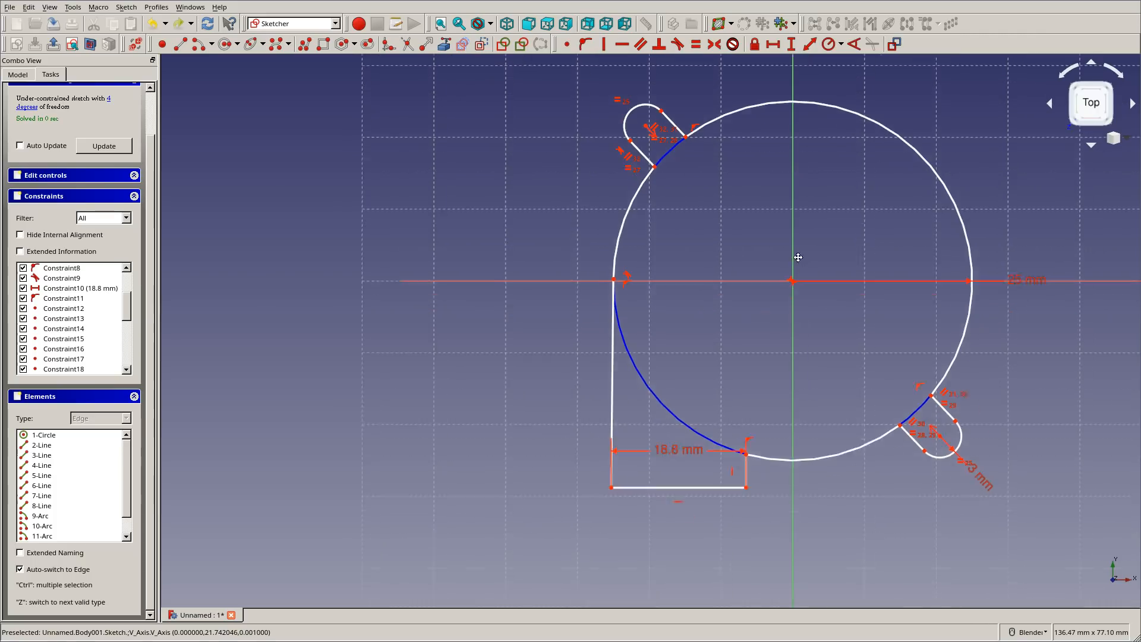
{"action": "scroll", "coordinate": [805, 368], "scroll_direction": "up", "scroll_amount": 2}
{"action": "left_click", "coordinate": [806, 369]}
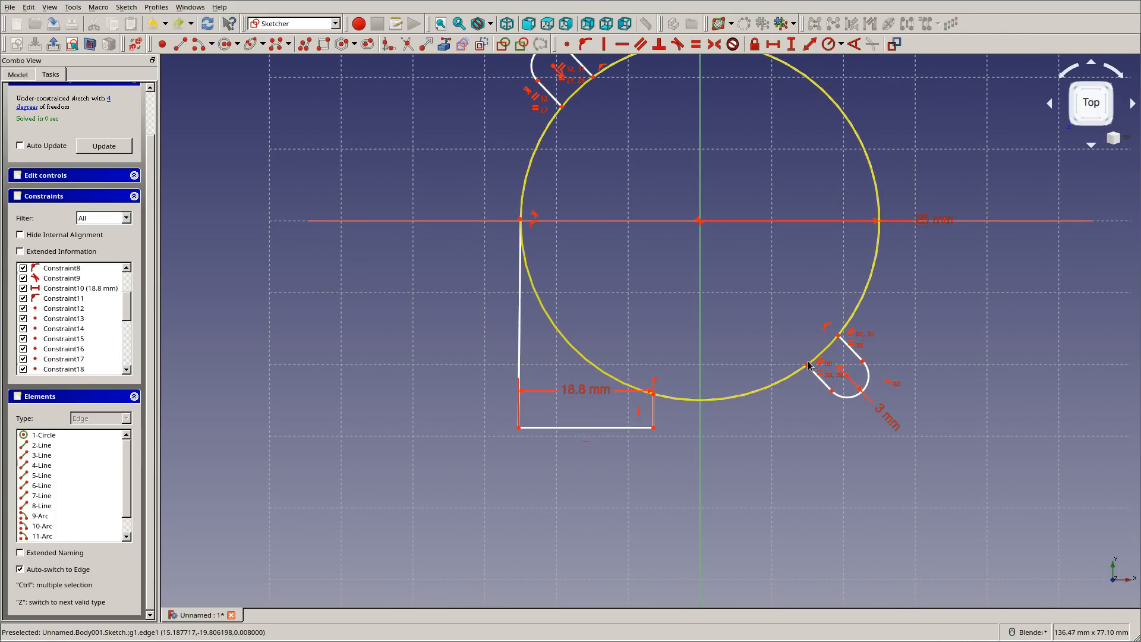
{"action": "mouse_move", "coordinate": [806, 365]}
{"action": "left_mouse_down"}
{"action": "mouse_move", "coordinate": [837, 330]}
{"action": "mouse_move", "coordinate": [791, 364]}
{"action": "left_mouse_up"}
{"action": "scroll", "coordinate": [762, 231], "scroll_direction": "up", "scroll_amount": 6}
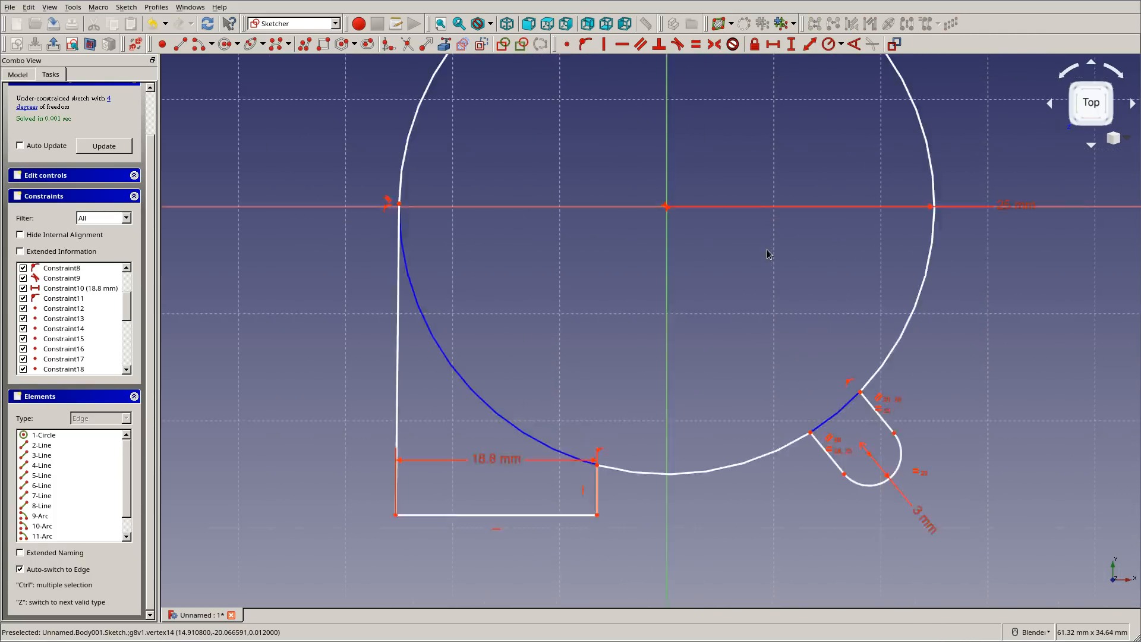
{"action": "scroll", "coordinate": [735, 160], "scroll_direction": "down", "scroll_amount": 2}
{"action": "middle_click_drag", "start_coordinate": [736, 168], "coordinate": [736, 283], "text": "shift"}
{"action": "scroll", "coordinate": [708, 235], "scroll_direction": "down", "scroll_amount": 4}
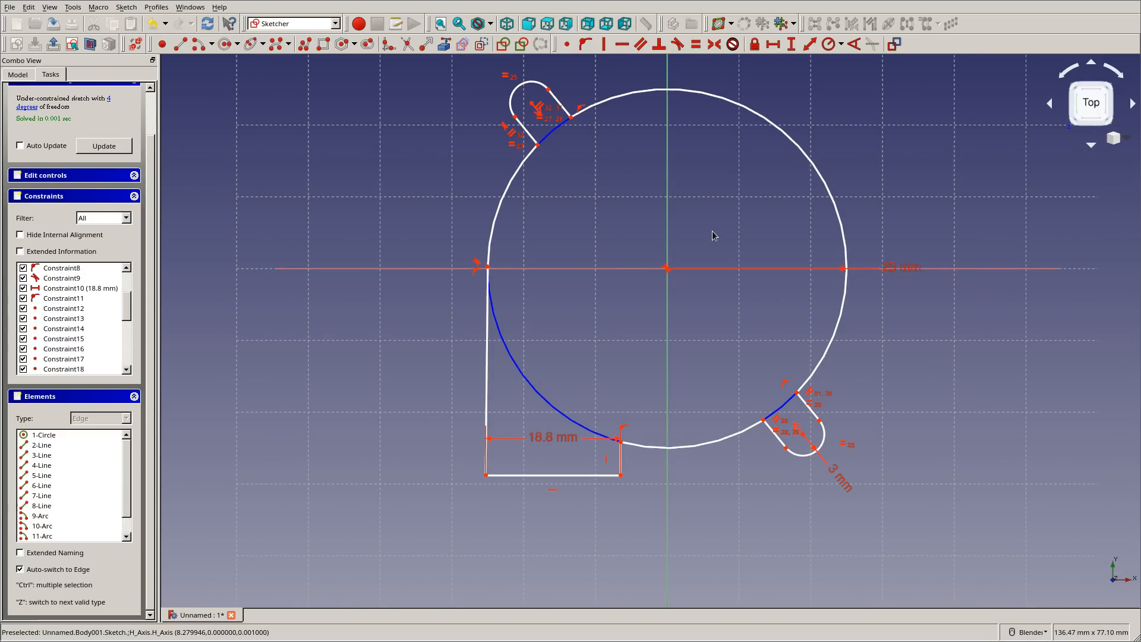
{"action": "middle_click_drag", "start_coordinate": [708, 230], "coordinate": [672, 206], "text": "shift"}
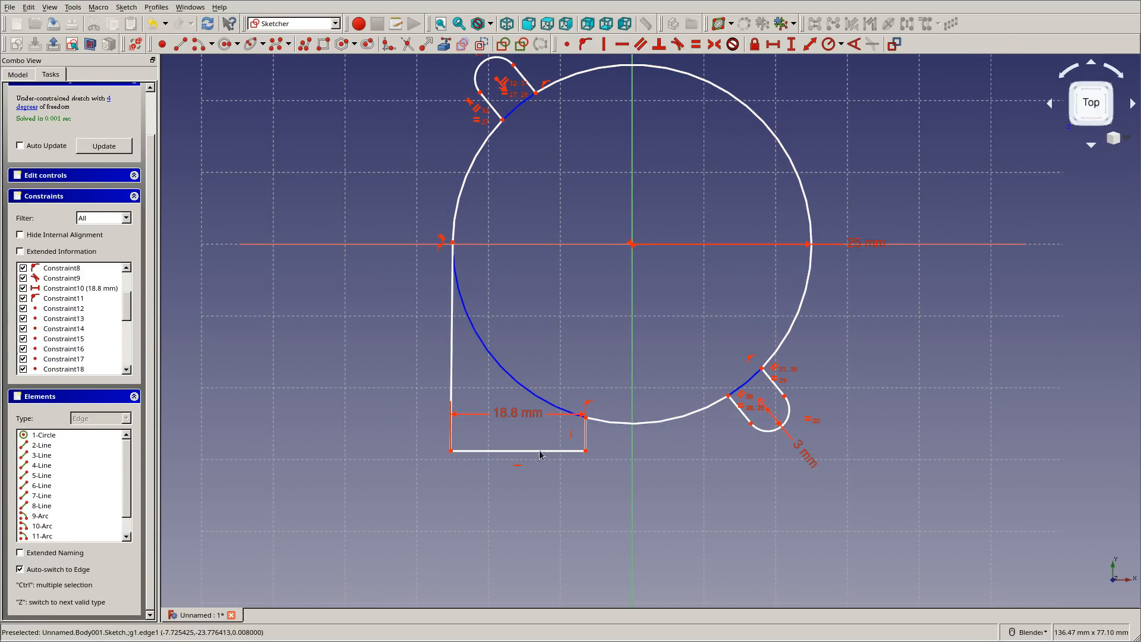
Constrain the horizontal distance from the outlet's lower-left corner to the lower-right lug's arc centre to 48.4 mm and place the dimension below the outline
{"action": "left_click", "coordinate": [451, 451]}
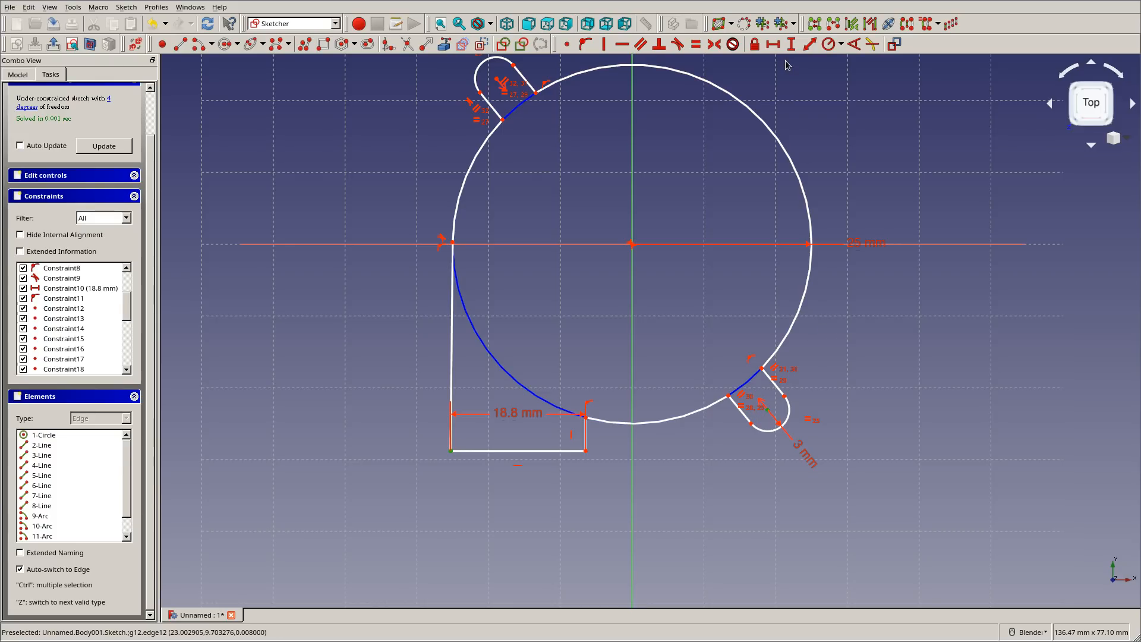
{"action": "left_click", "coordinate": [773, 44]}
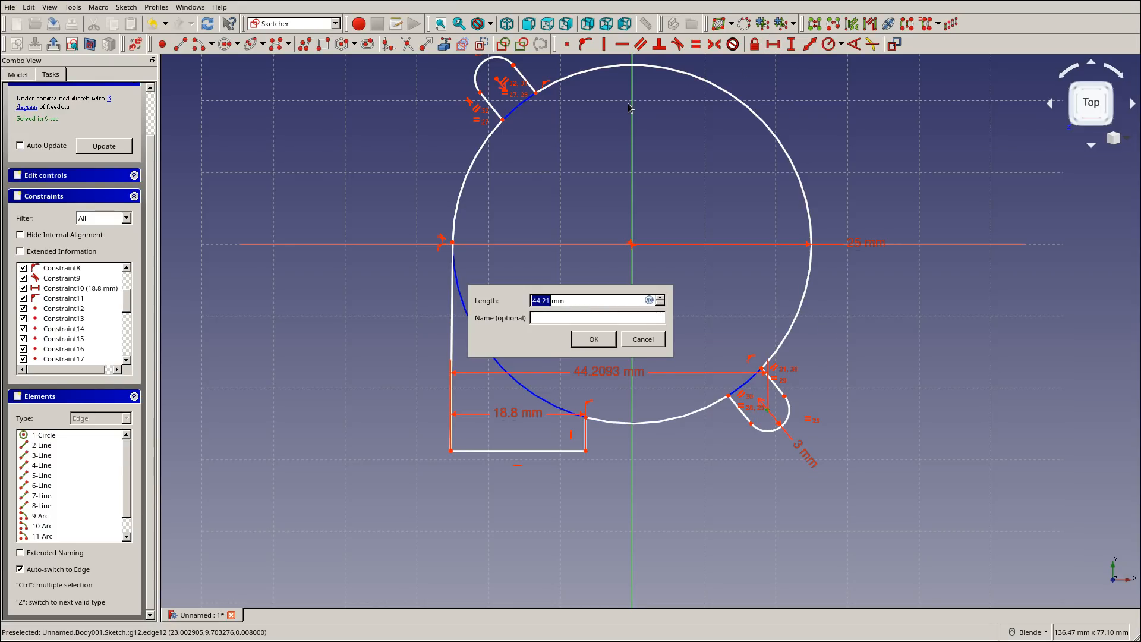
{"action": "type", "text": "8."}
{"action": "key", "text": "Return"}
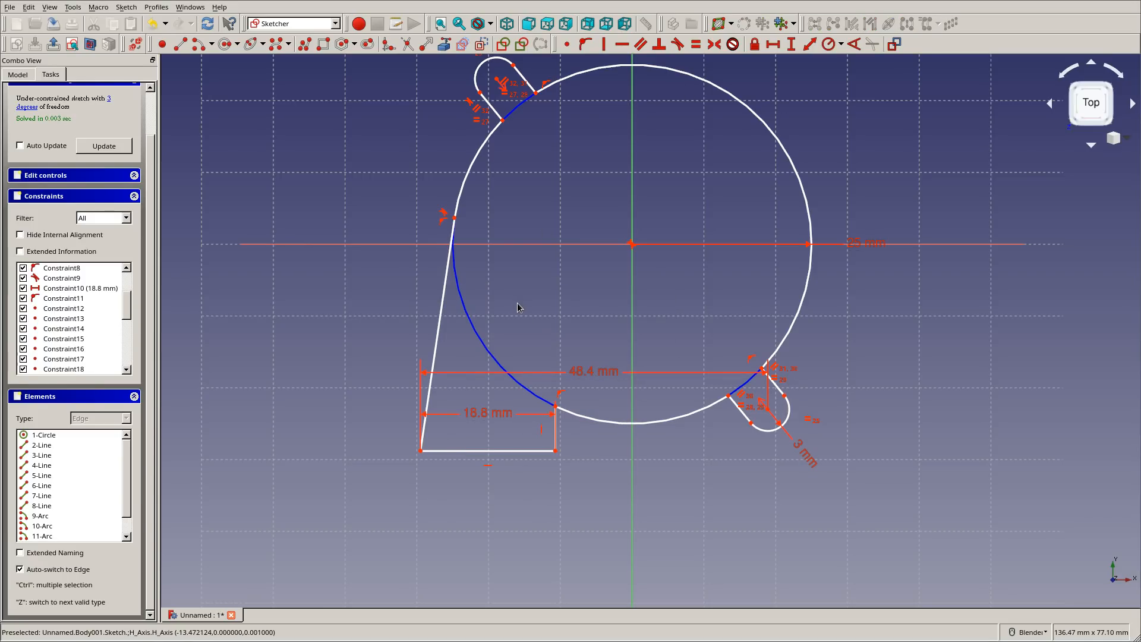
{"action": "mouse_move", "coordinate": [596, 375]}
{"action": "left_mouse_down"}
{"action": "mouse_move", "coordinate": [617, 509]}
{"action": "mouse_move", "coordinate": [582, 501]}
{"action": "left_mouse_up"}
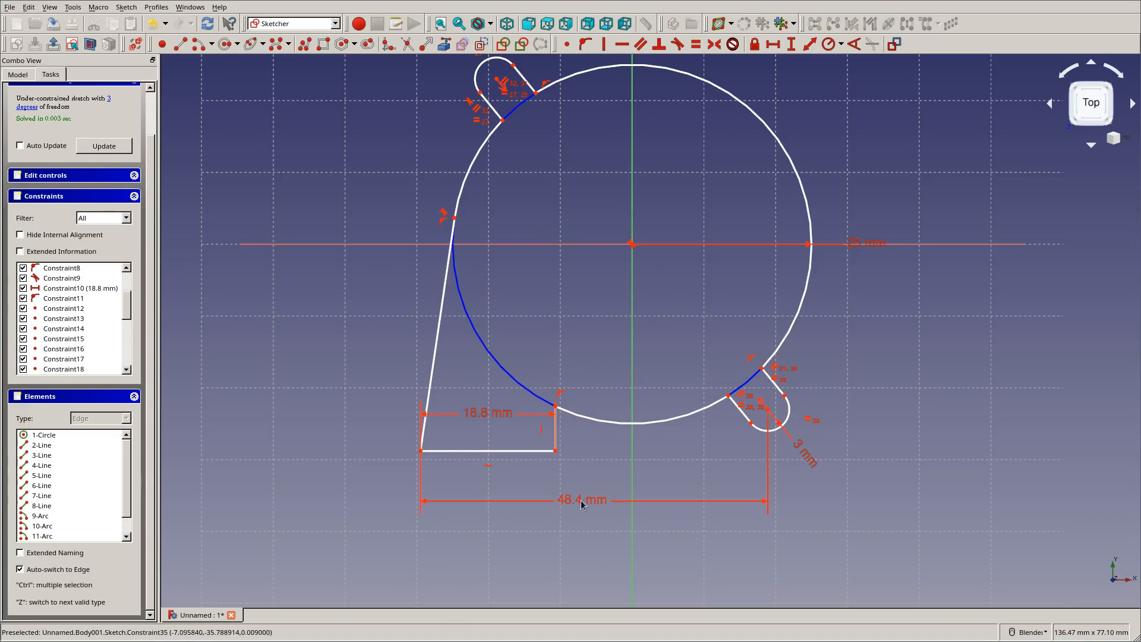
{"action": "left_click_drag", "start_coordinate": [517, 452], "coordinate": [546, 461]}
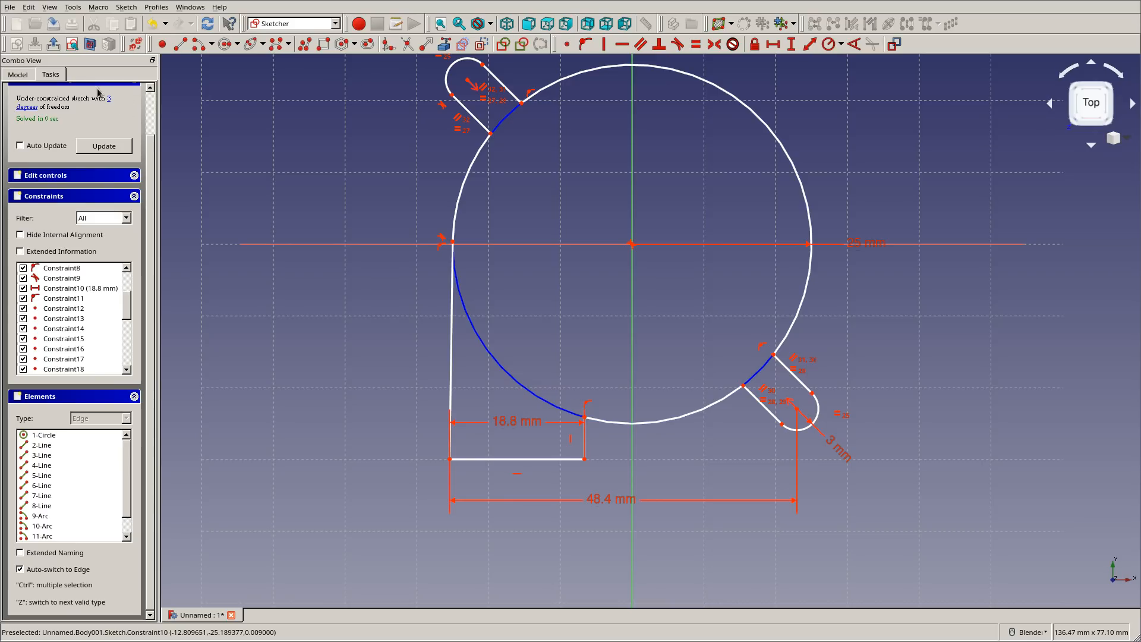
{"action": "mouse_move", "coordinate": [522, 103]}
{"action": "left_mouse_down"}
{"action": "mouse_move", "coordinate": [544, 101]}
{"action": "mouse_move", "coordinate": [522, 104]}
{"action": "left_mouse_up"}
{"action": "left_click", "coordinate": [587, 245]}
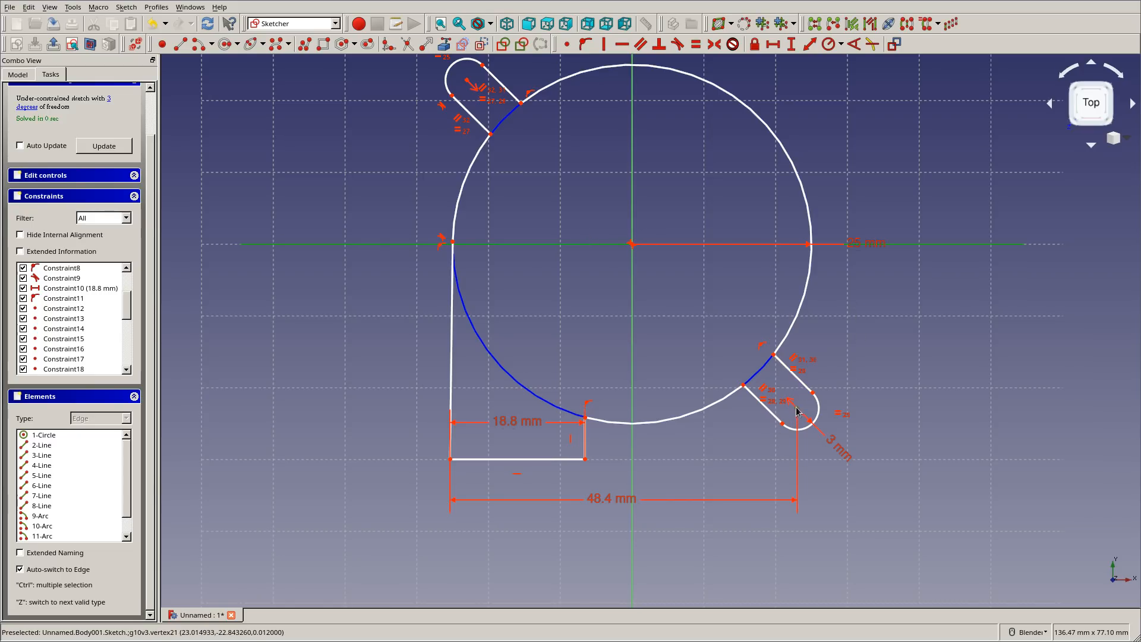
{"action": "left_click", "coordinate": [809, 44]}
{"action": "left_click", "coordinate": [571, 332]}
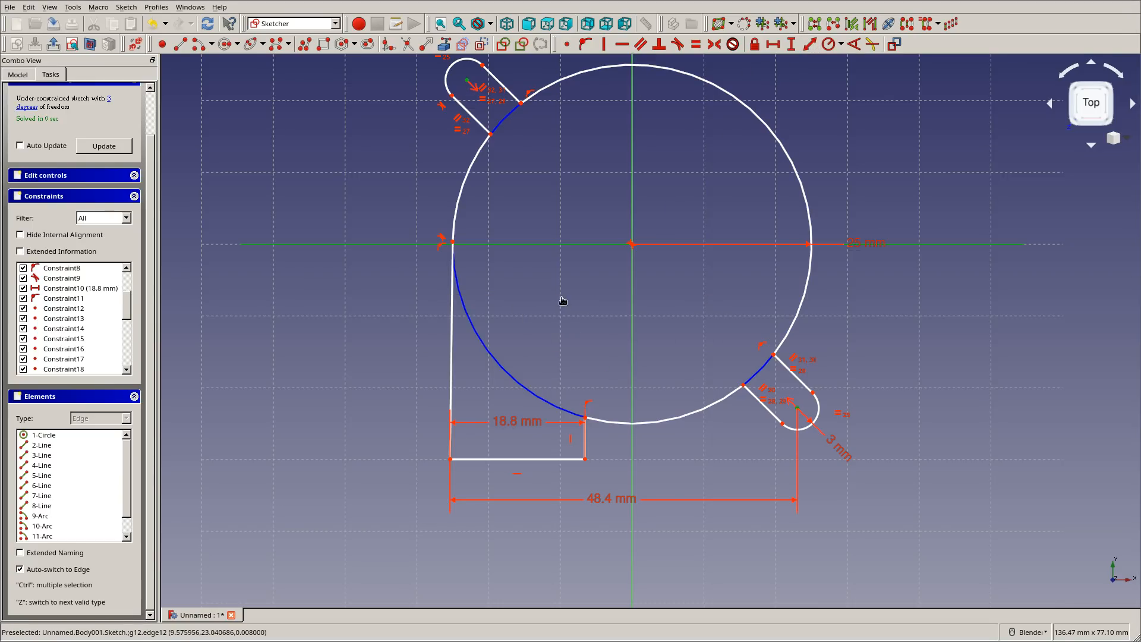
Constrain the distance between the two lug arc centres to 57.6 mm and move the dimension clear of the outline
{"action": "left_click", "coordinate": [798, 409]}
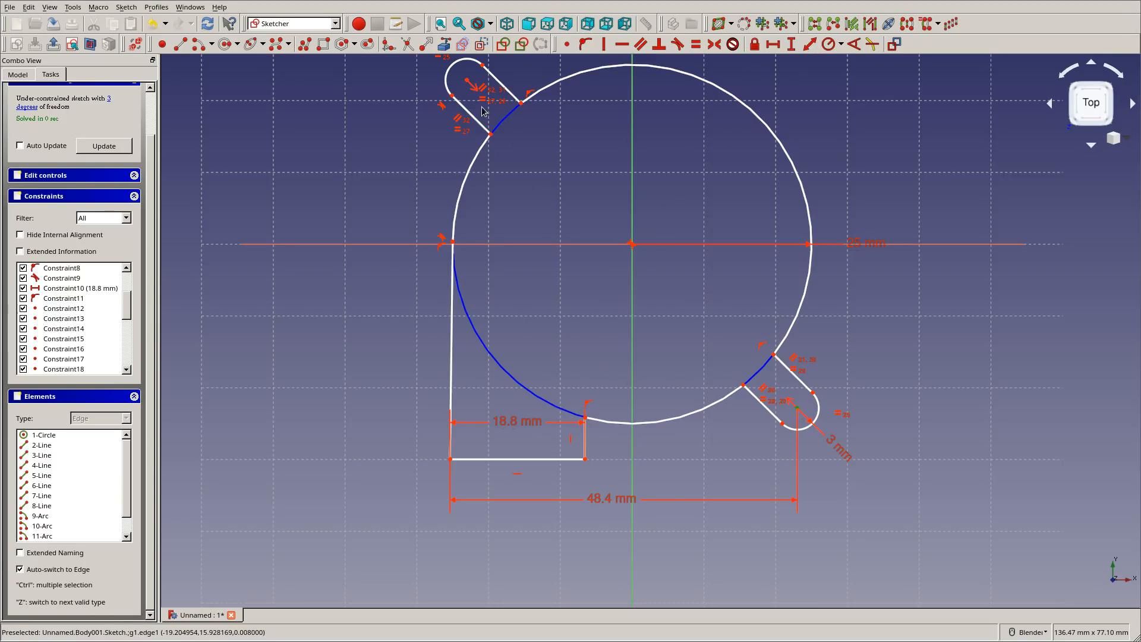
{"action": "left_click", "coordinate": [467, 82]}
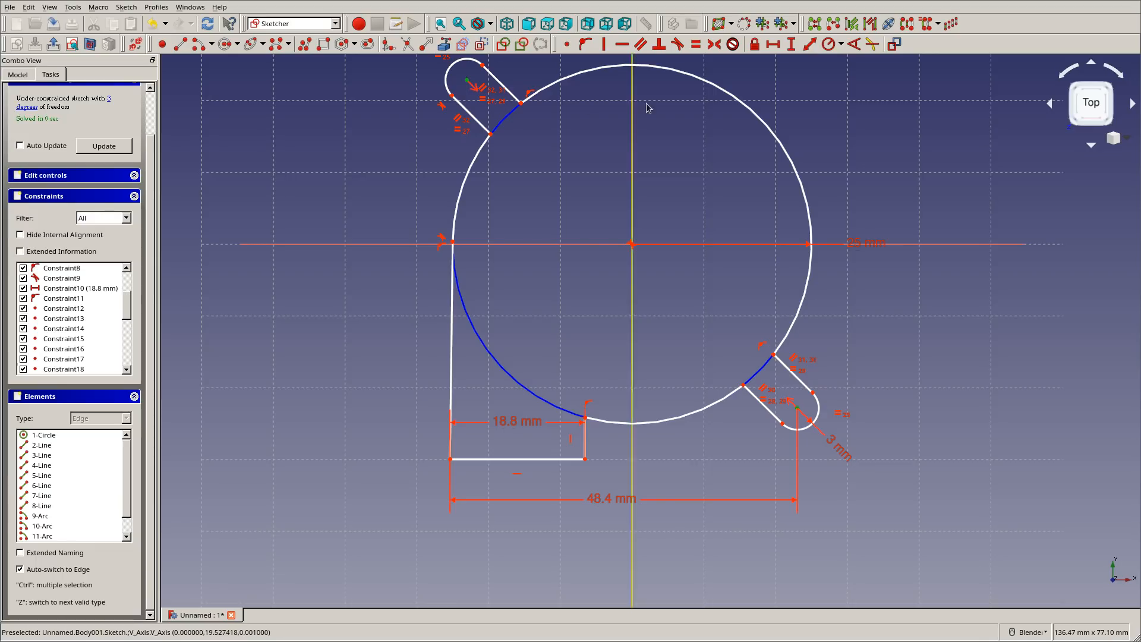
{"action": "left_click", "coordinate": [810, 44]}
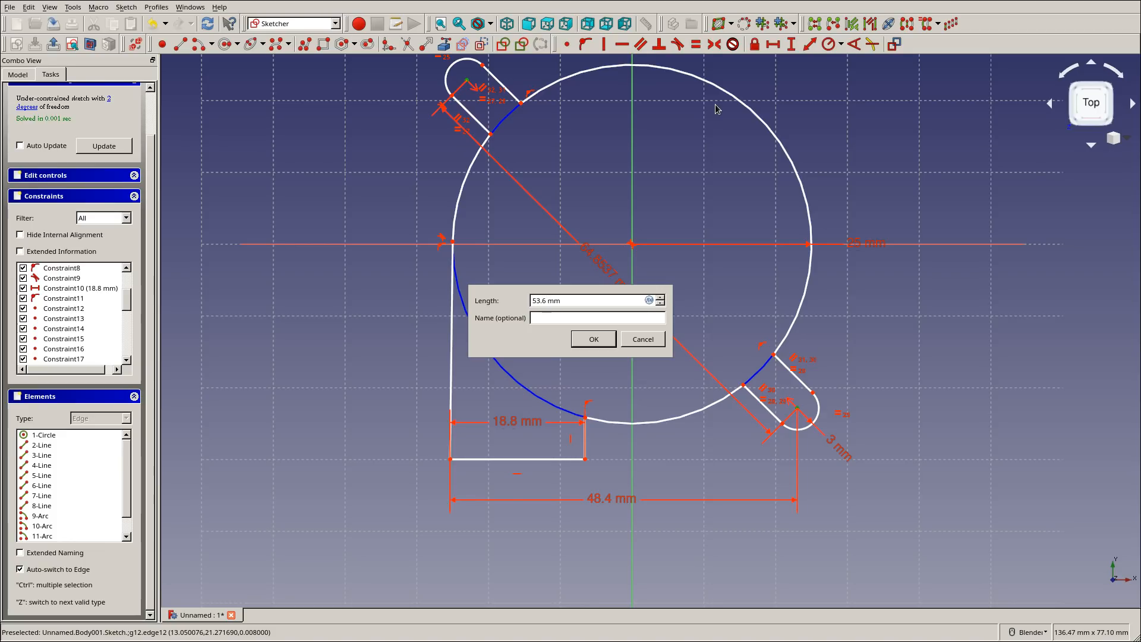
{"action": "key", "text": "Up"}
{"action": "key", "text": "Return"}
{"action": "mouse_move", "coordinate": [612, 280]}
{"action": "left_mouse_down"}
{"action": "mouse_move", "coordinate": [435, 446]}
{"action": "mouse_move", "coordinate": [532, 461]}
{"action": "mouse_move", "coordinate": [507, 472]}
{"action": "mouse_move", "coordinate": [440, 466]}
{"action": "mouse_move", "coordinate": [441, 457]}
{"action": "left_mouse_up"}
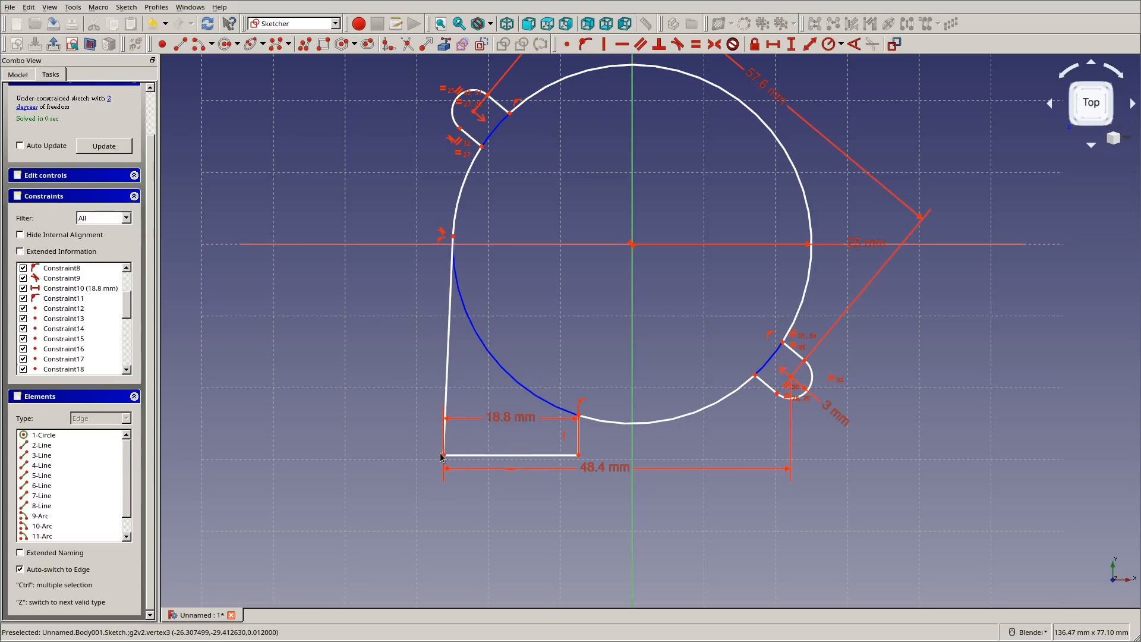
Constrain the vertical distance between the outlet's lower-left corner and the upper-left lug's arc centre to 45.4 mm
{"action": "left_click", "coordinate": [443, 457]}
{"action": "left_click", "coordinate": [474, 112]}
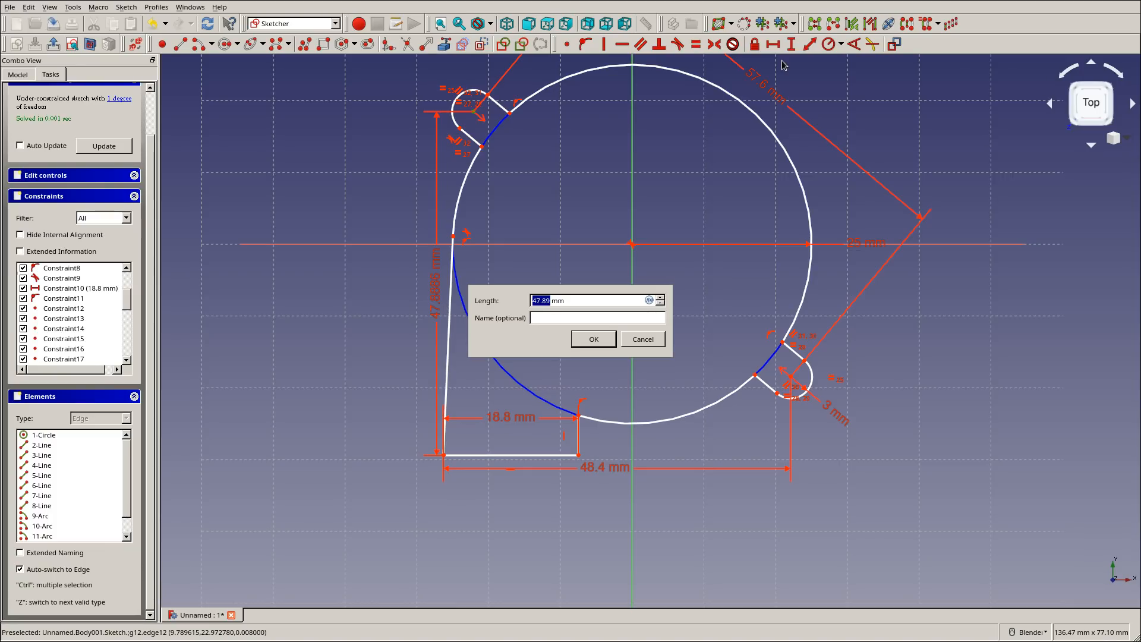
{"action": "type", "text": "45.4"}
{"action": "key", "text": "Return"}
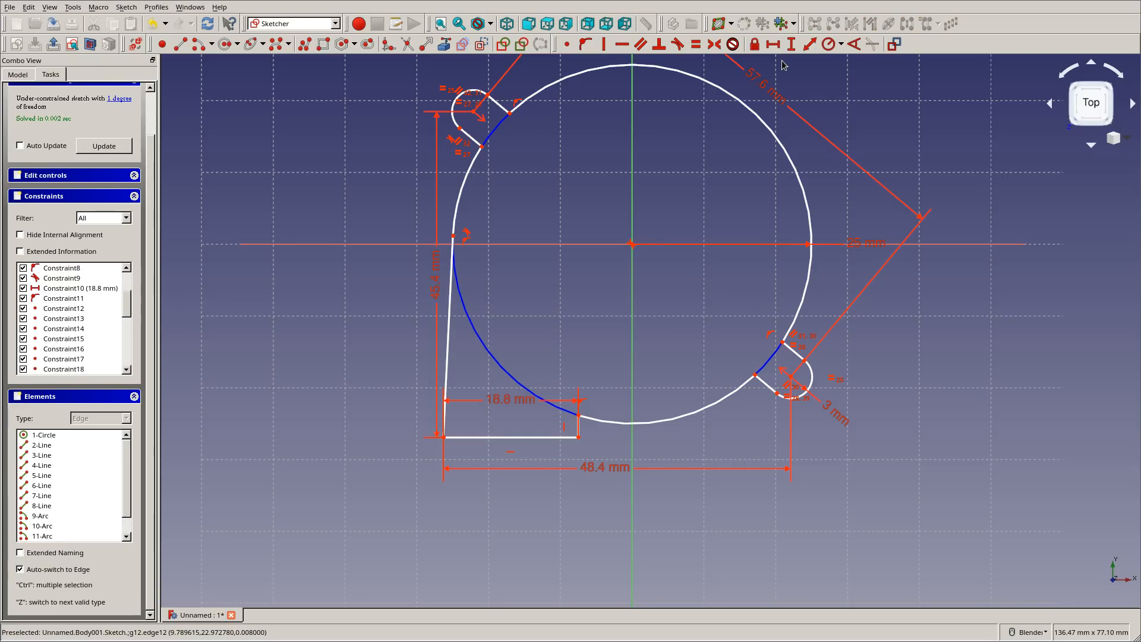
Make the outlet's bottom edge perpendicular to its long straight side and close the housing sketch
{"action": "mouse_move", "coordinate": [511, 438]}
{"action": "left_mouse_down"}
{"action": "mouse_move", "coordinate": [542, 445]}
{"action": "mouse_move", "coordinate": [522, 463]}
{"action": "mouse_move", "coordinate": [505, 451]}
{"action": "mouse_move", "coordinate": [535, 434]}
{"action": "mouse_move", "coordinate": [517, 441]}
{"action": "mouse_move", "coordinate": [530, 452]}
{"action": "mouse_move", "coordinate": [518, 440]}
{"action": "left_mouse_up"}
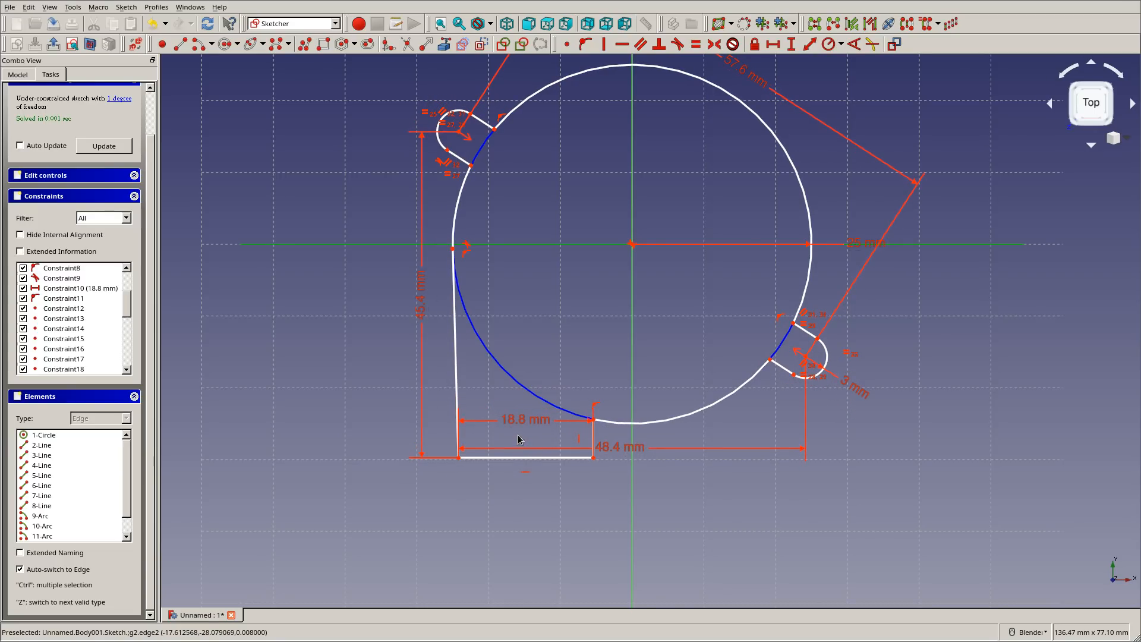
{"action": "left_click", "coordinate": [474, 459]}
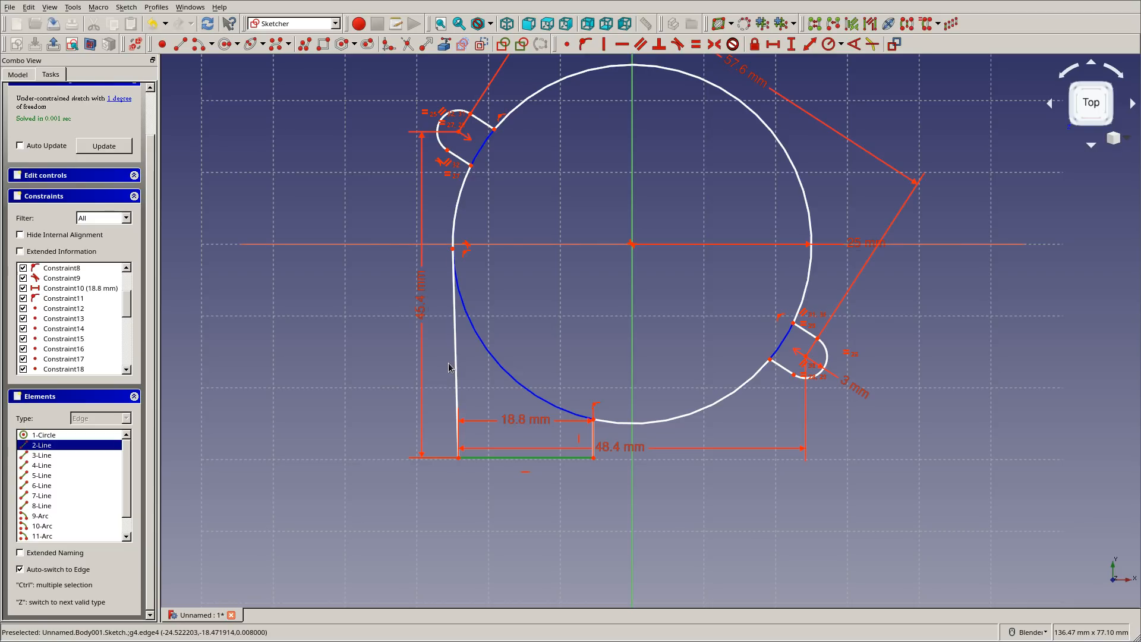
{"action": "left_click", "coordinate": [450, 367]}
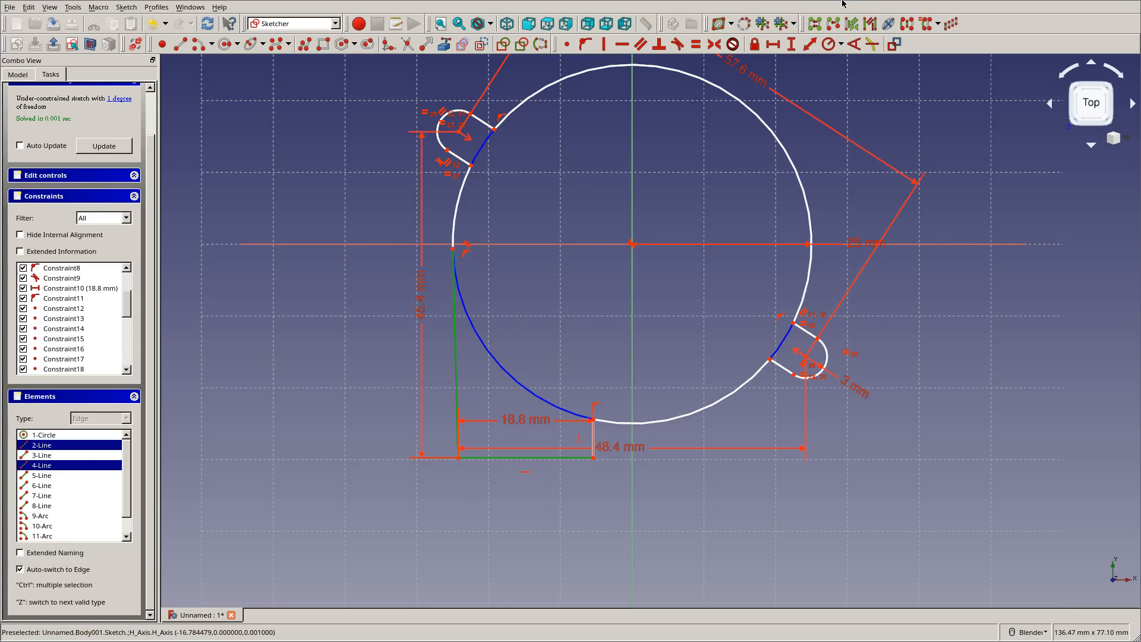
{"action": "left_click", "coordinate": [658, 44]}
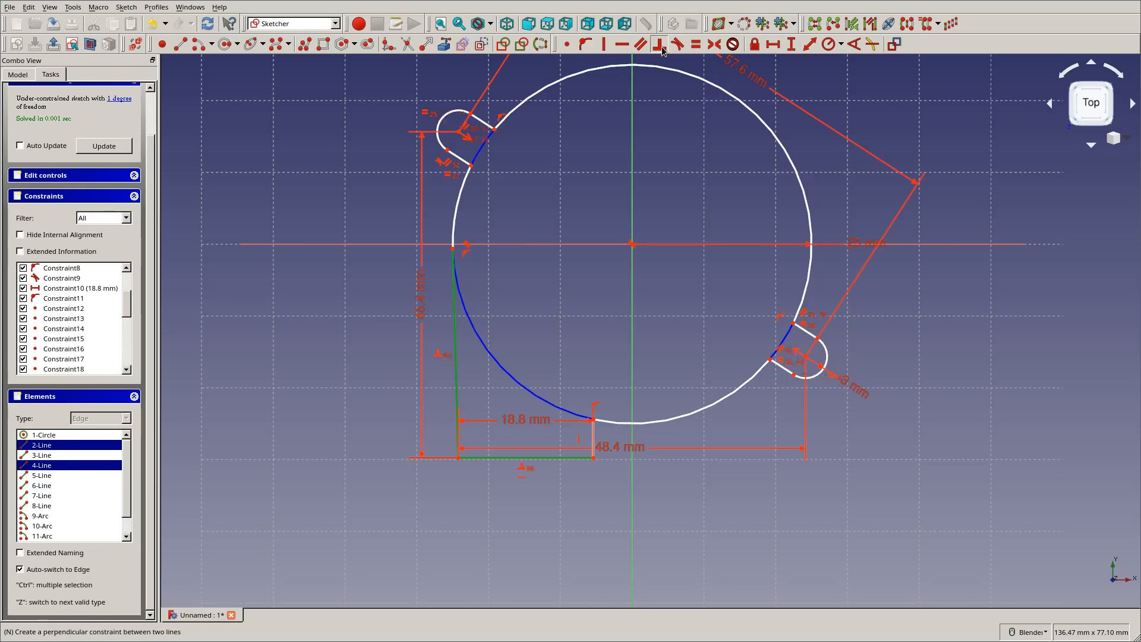
{"action": "mouse_move", "coordinate": [665, 149]}
{"action": "middle_mouse_down", "text": "shift"}
{"action": "mouse_move", "coordinate": [598, 244]}
{"action": "mouse_move", "coordinate": [618, 211]}
{"action": "middle_mouse_up", "text": "shift"}
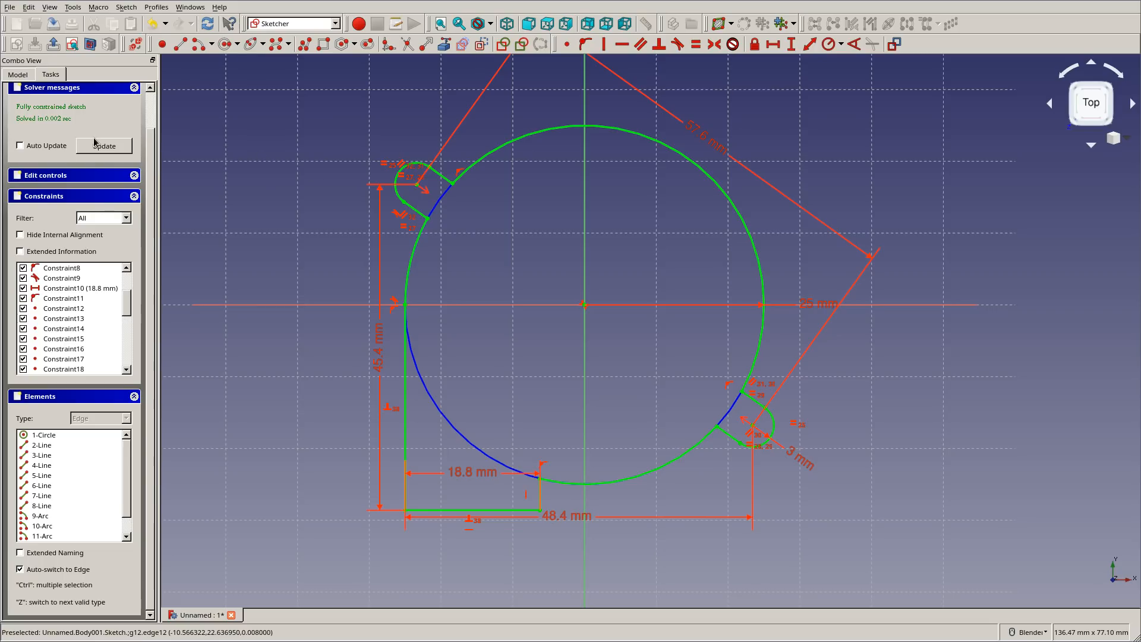
{"action": "scroll", "coordinate": [90, 139], "scroll_direction": "up", "scroll_amount": 2}
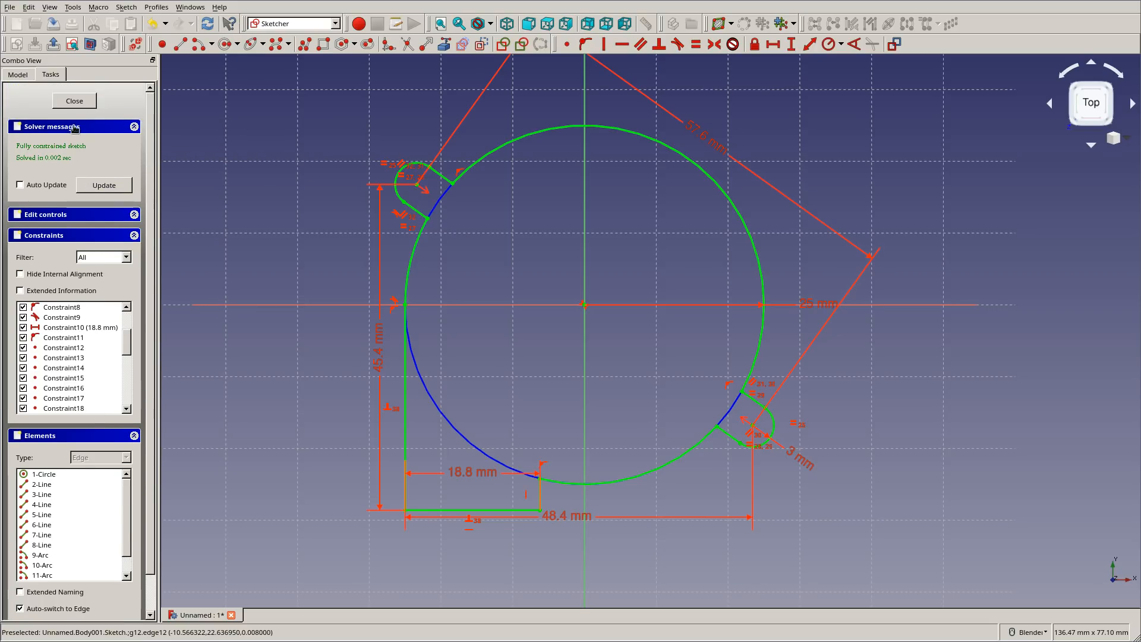
{"action": "left_click", "coordinate": [72, 97]}
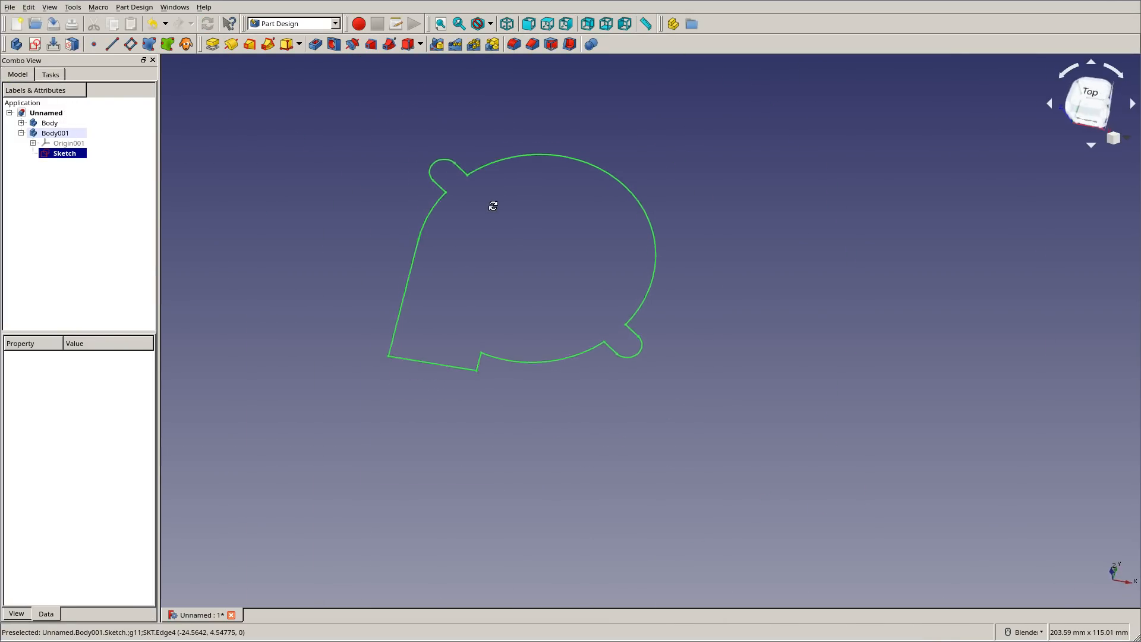
Pad the housing outline sketch to a length of 14.8 mm
{"action": "left_click", "coordinate": [515, 270]}
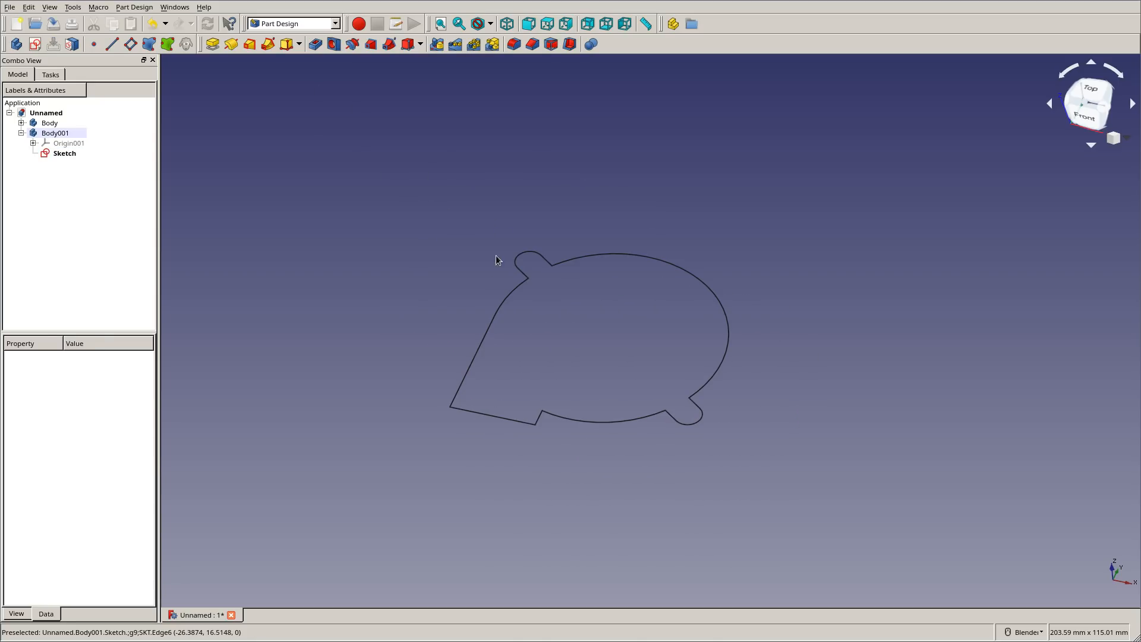
{"action": "left_click", "coordinate": [59, 152]}
{"action": "left_click", "coordinate": [213, 46]}
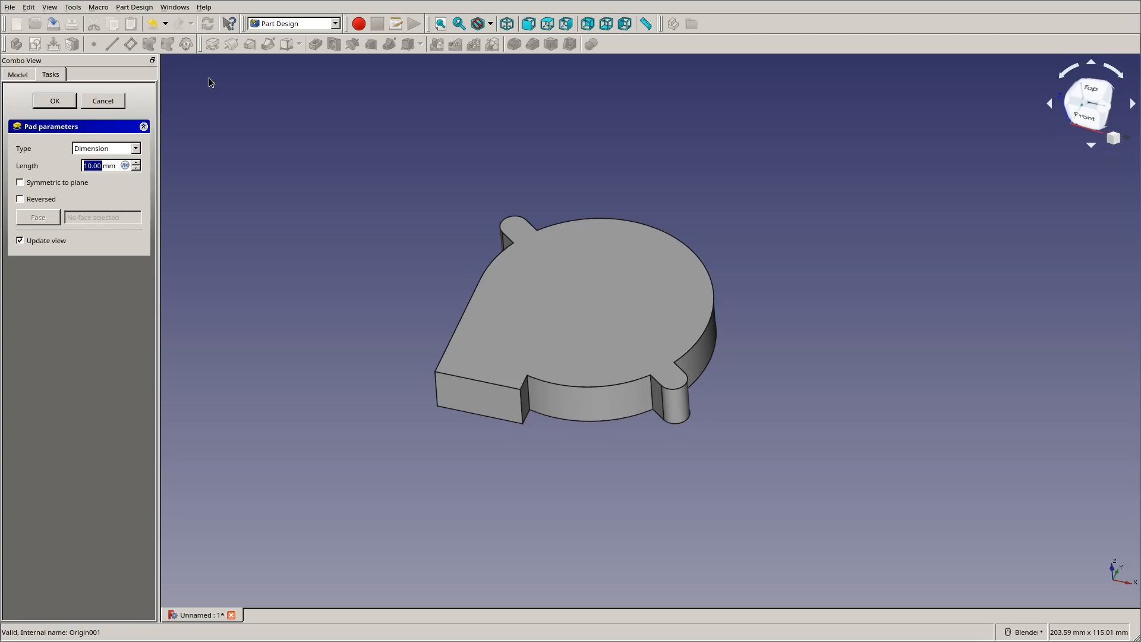
{"action": "type", "text": "14.8"}
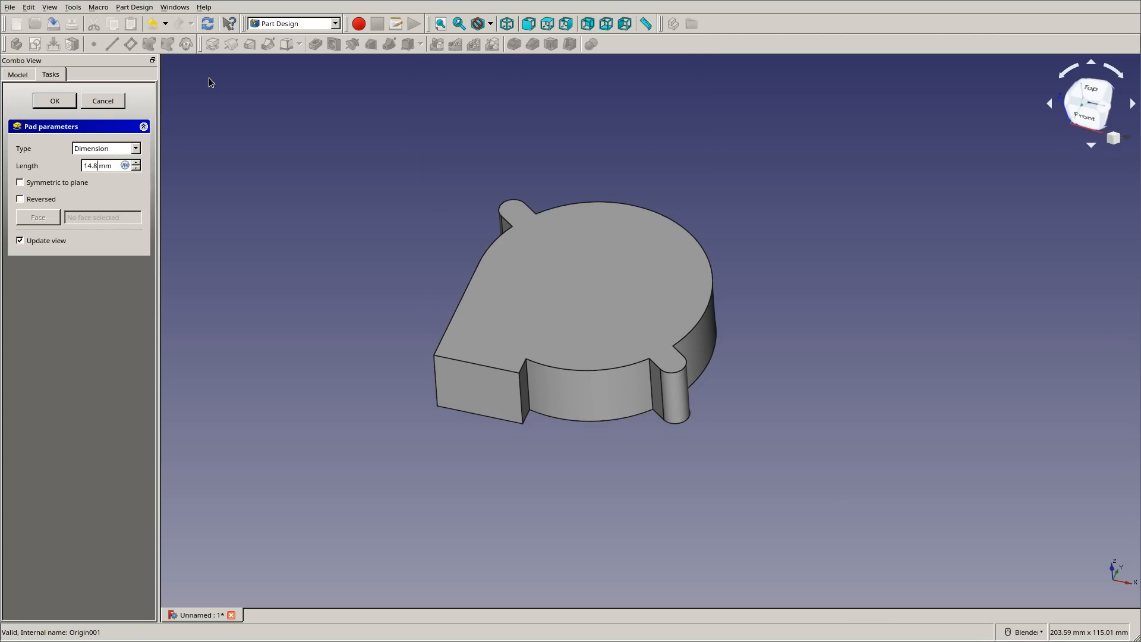
{"action": "left_click", "coordinate": [53, 101]}
Hollow the padded housing with a 1 mm inward Thickness, using the outlet's end face as the open face
{"action": "middle_click_drag", "start_coordinate": [617, 482], "coordinate": [614, 371]}
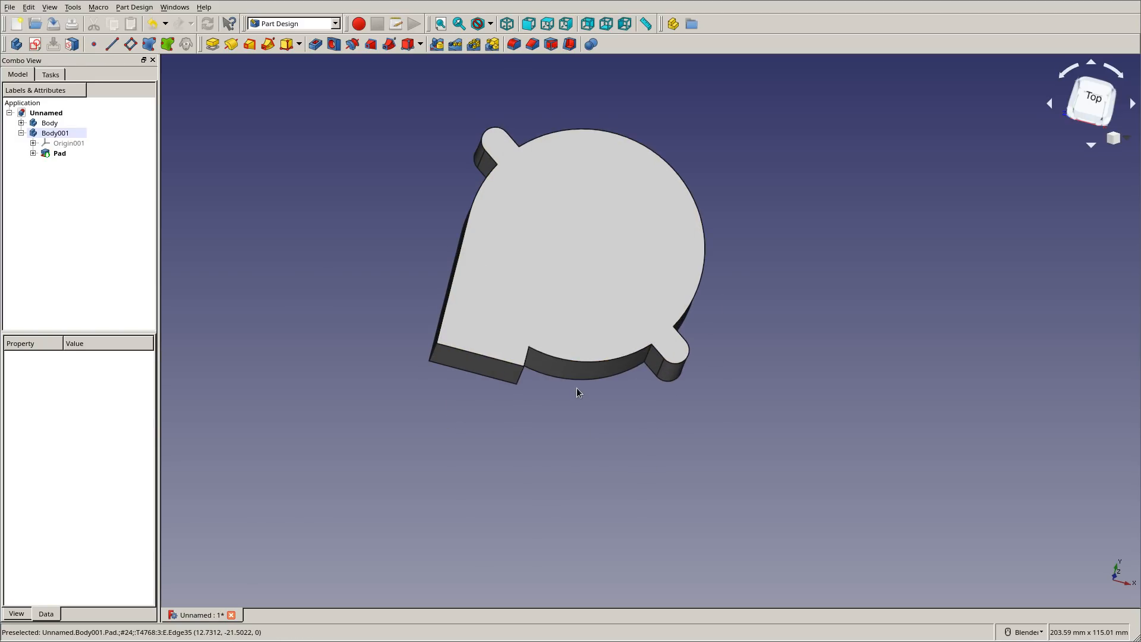
{"action": "middle_click_drag", "start_coordinate": [629, 260], "coordinate": [630, 292]}
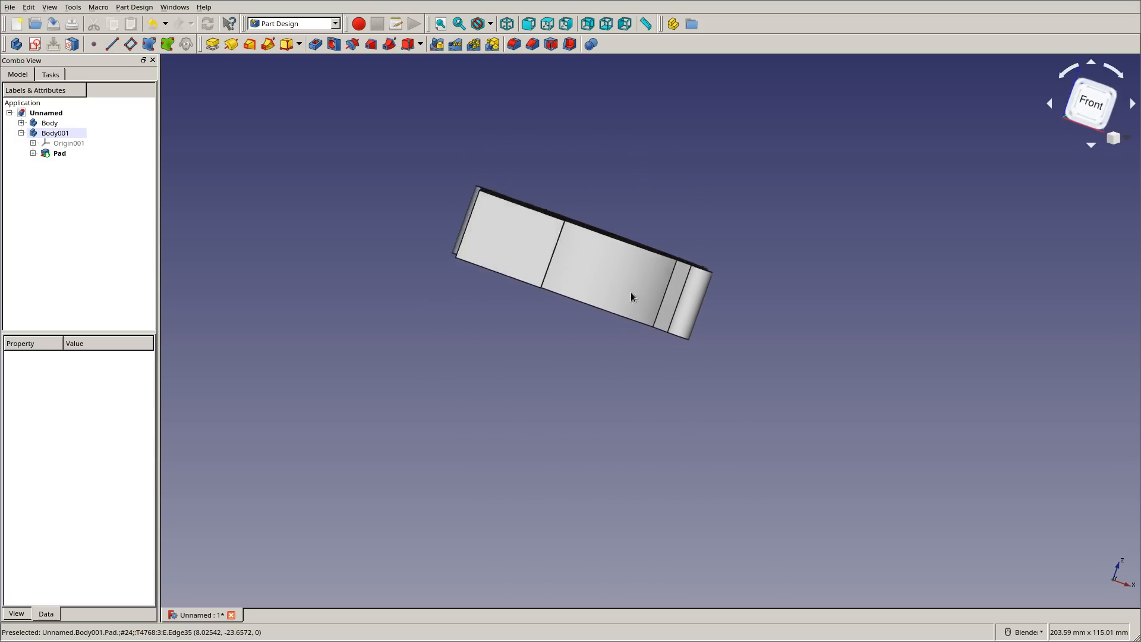
{"action": "left_click", "coordinate": [502, 238]}
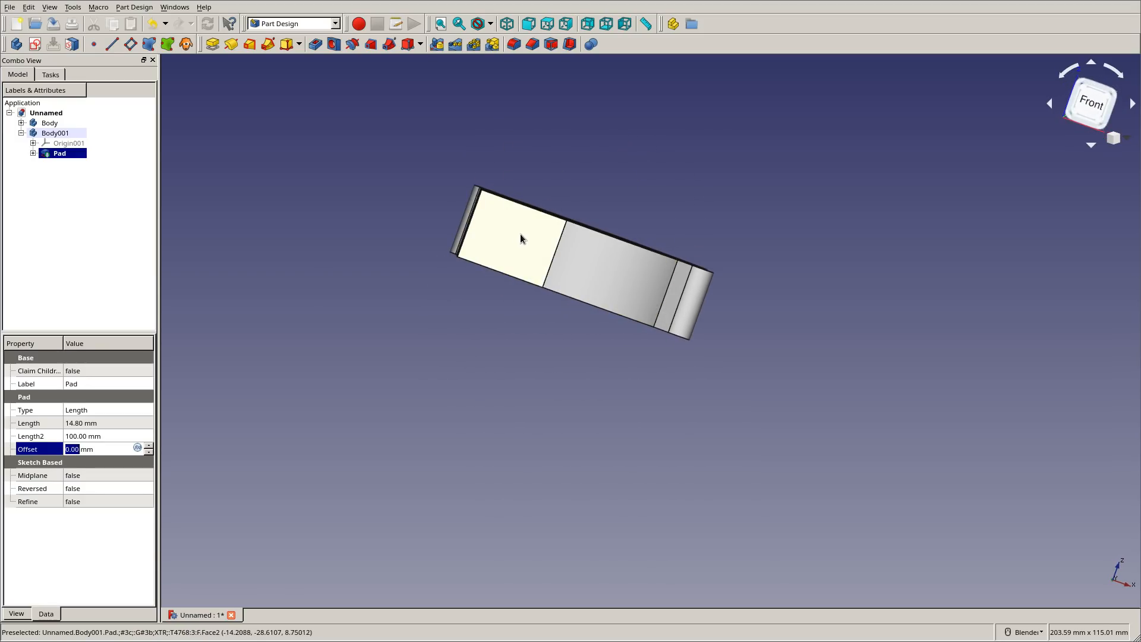
{"action": "left_click", "coordinate": [571, 45]}
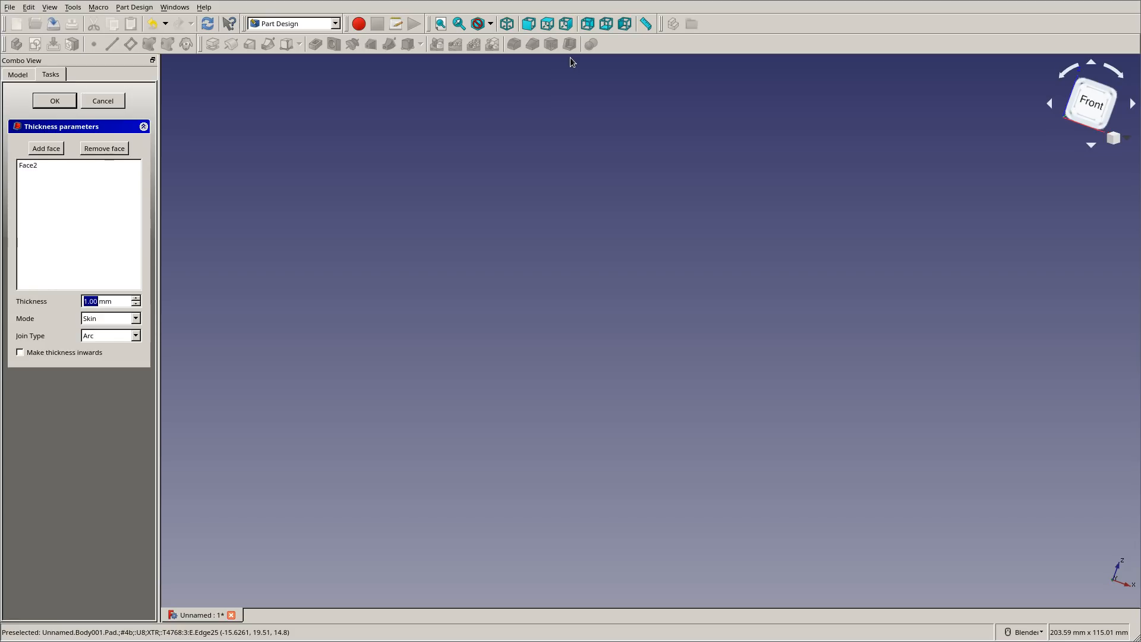
{"action": "middle_click_drag", "start_coordinate": [549, 208], "coordinate": [526, 245]}
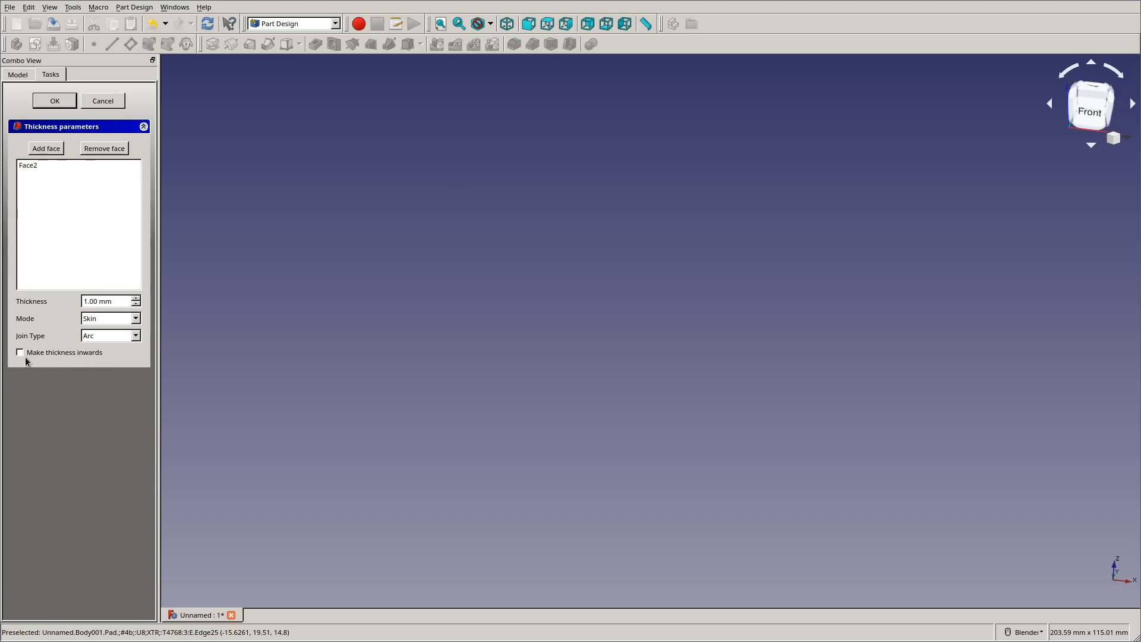
{"action": "left_click", "coordinate": [62, 354]}
{"action": "middle_click_drag", "start_coordinate": [496, 466], "coordinate": [502, 456]}
{"action": "scroll", "coordinate": [492, 246], "scroll_direction": "up", "scroll_amount": 5}
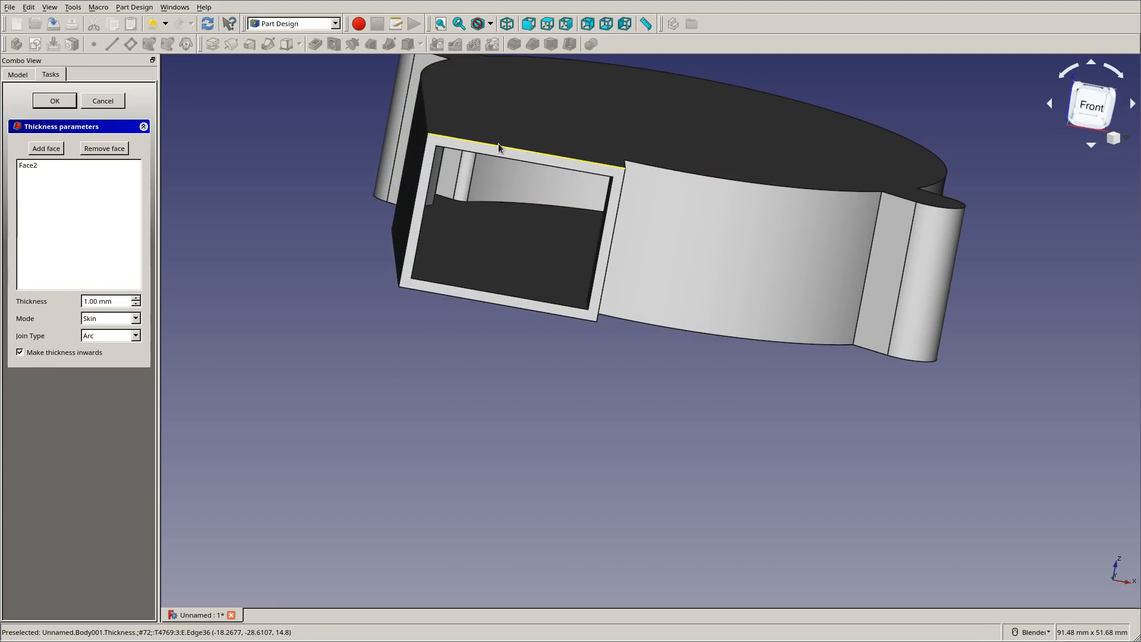
{"action": "mouse_move", "coordinate": [115, 306]}
{"action": "left_mouse_down"}
{"action": "mouse_move", "coordinate": [65, 308]}
{"action": "mouse_move", "coordinate": [113, 306]}
{"action": "left_mouse_up"}
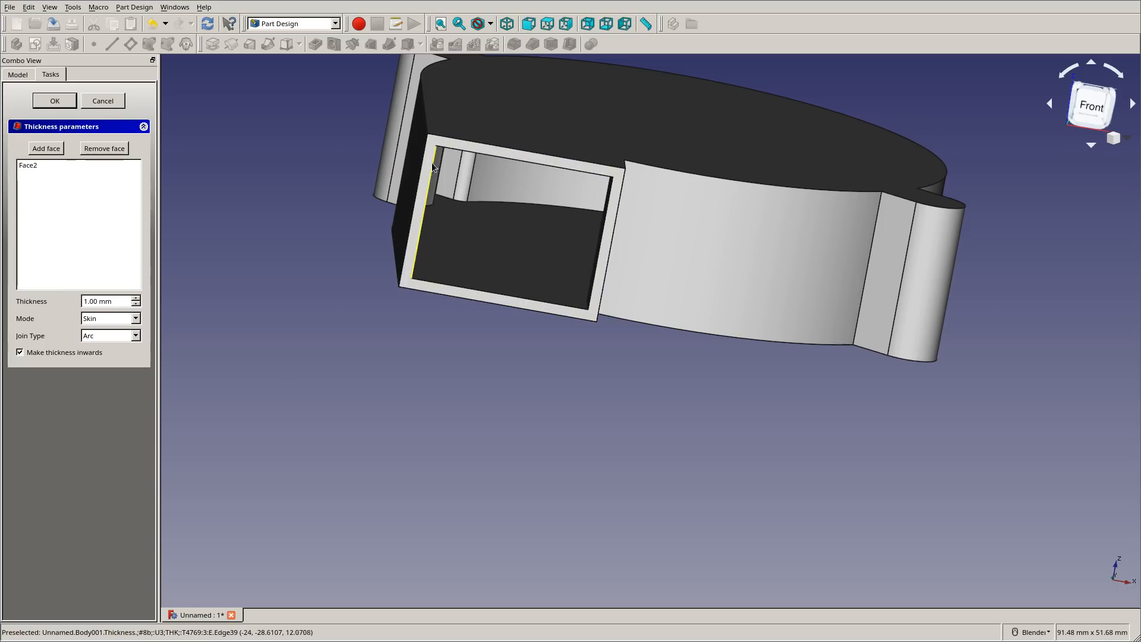
{"action": "middle_click_drag", "start_coordinate": [654, 365], "coordinate": [626, 366]}
{"action": "left_click", "coordinate": [62, 101]}
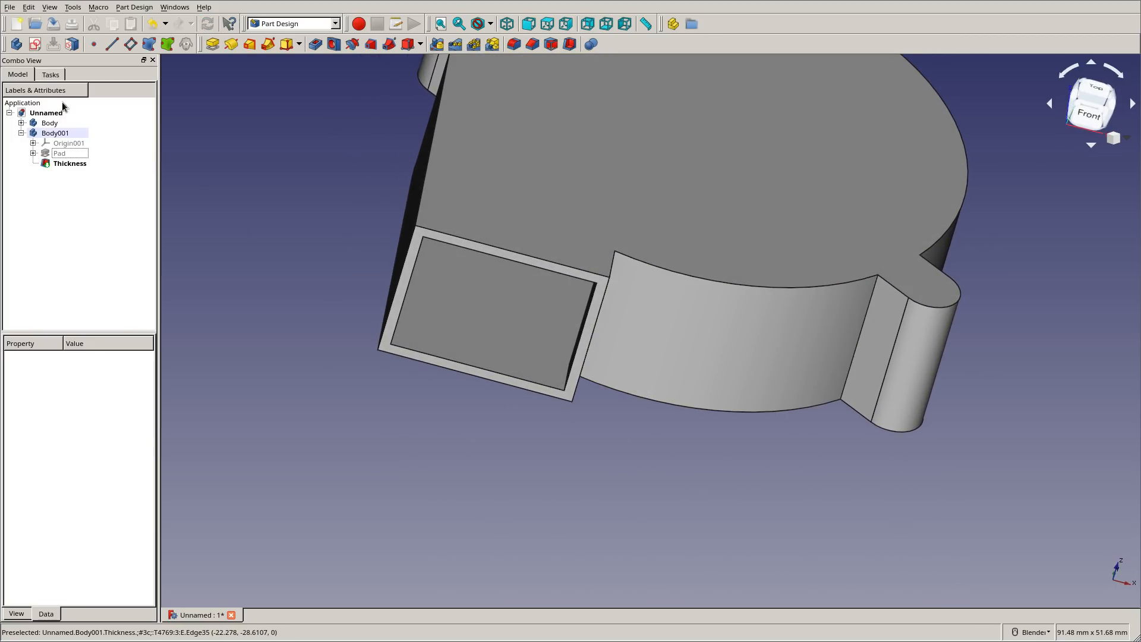
Examine the hollowed housing from above and from the outlet side, checking its flat top face and open outlet
{"action": "middle_click_drag", "start_coordinate": [377, 247], "coordinate": [372, 309]}
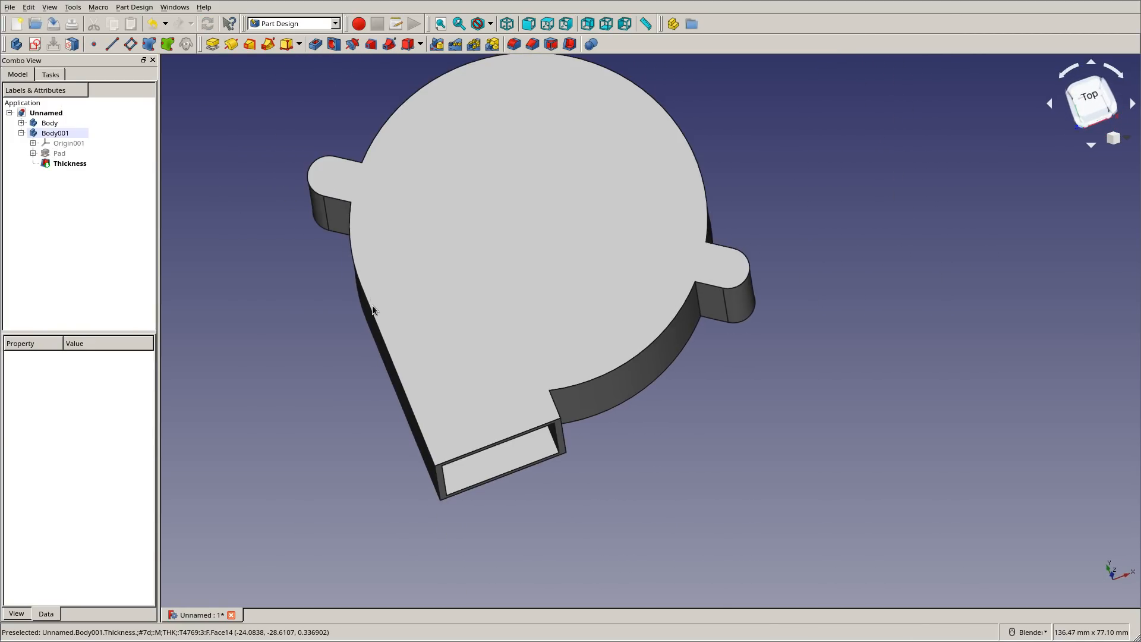
{"action": "middle_click_drag", "start_coordinate": [680, 376], "coordinate": [695, 344]}
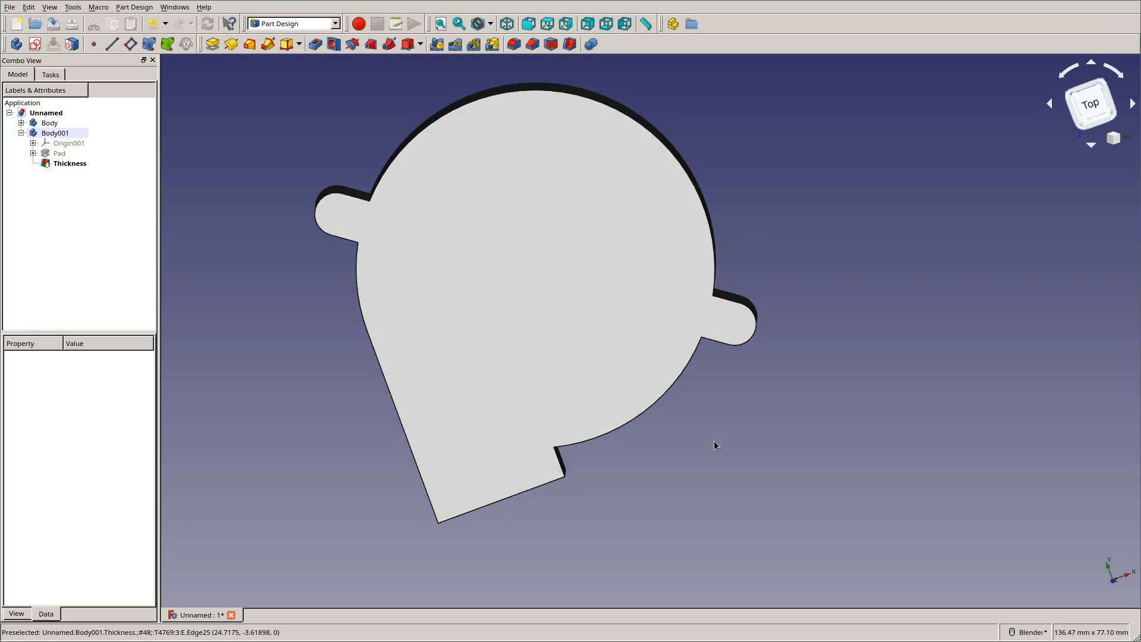
{"action": "middle_click_drag", "start_coordinate": [714, 440], "coordinate": [707, 433]}
{"action": "key", "text": "2"}
{"action": "middle_click_drag", "start_coordinate": [642, 476], "coordinate": [842, 187]}
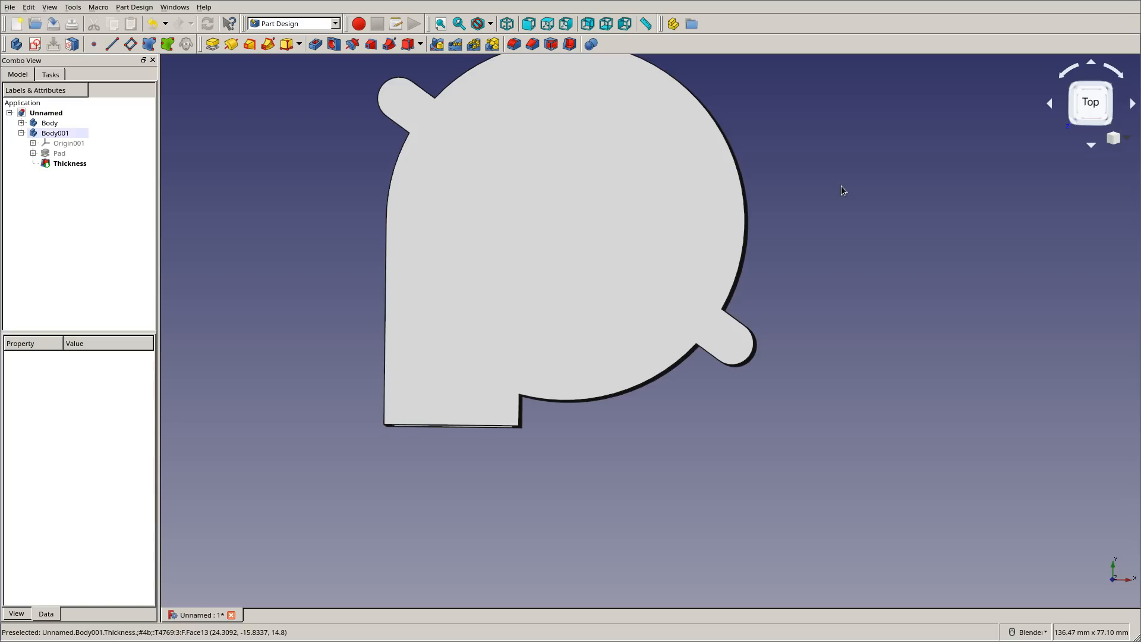
{"action": "middle_click_drag", "start_coordinate": [323, 222], "coordinate": [594, 188]}
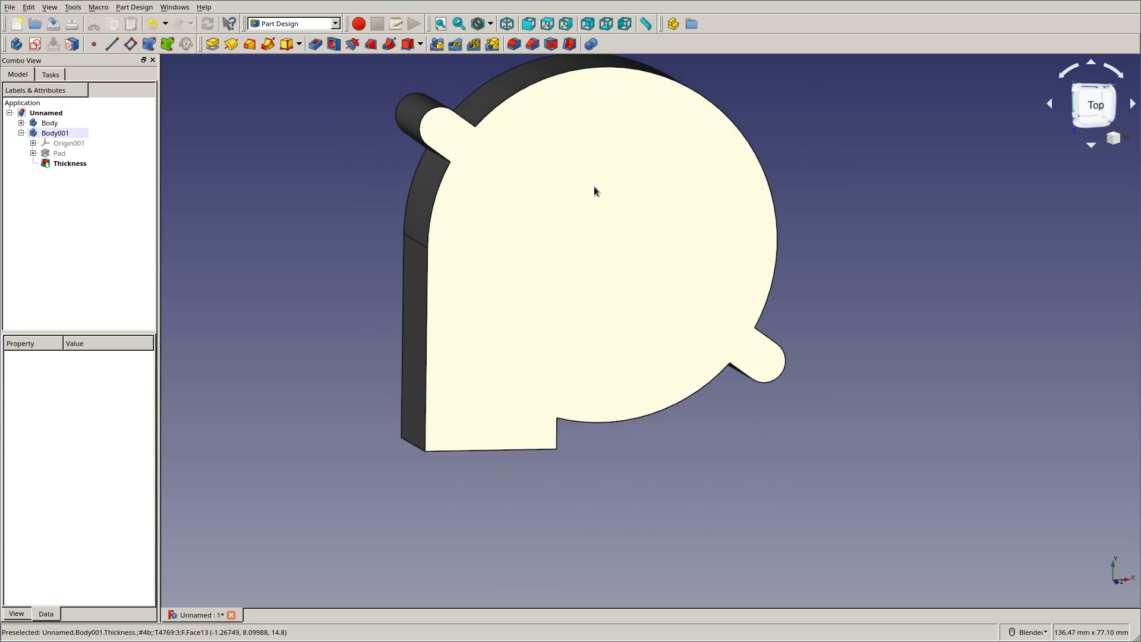
{"action": "left_click", "coordinate": [631, 214]}
{"action": "middle_click_drag", "start_coordinate": [765, 504], "coordinate": [750, 463]}
{"action": "left_click", "coordinate": [578, 179]}
{"action": "left_click", "coordinate": [829, 121]}
{"action": "key", "text": "2"}
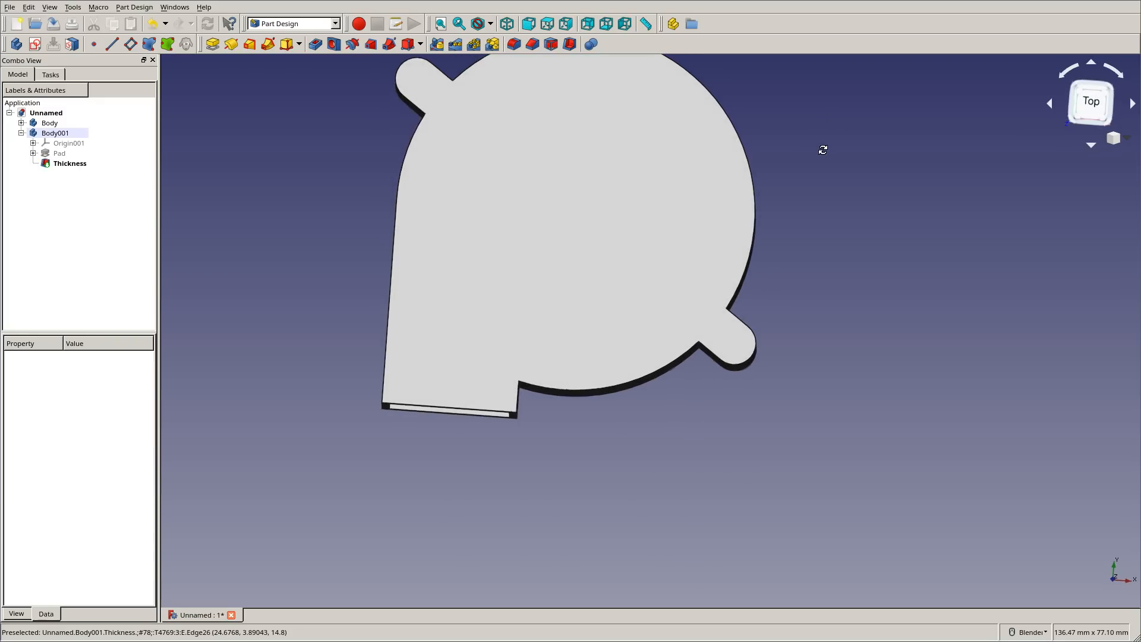
{"action": "left_click", "coordinate": [583, 230]}
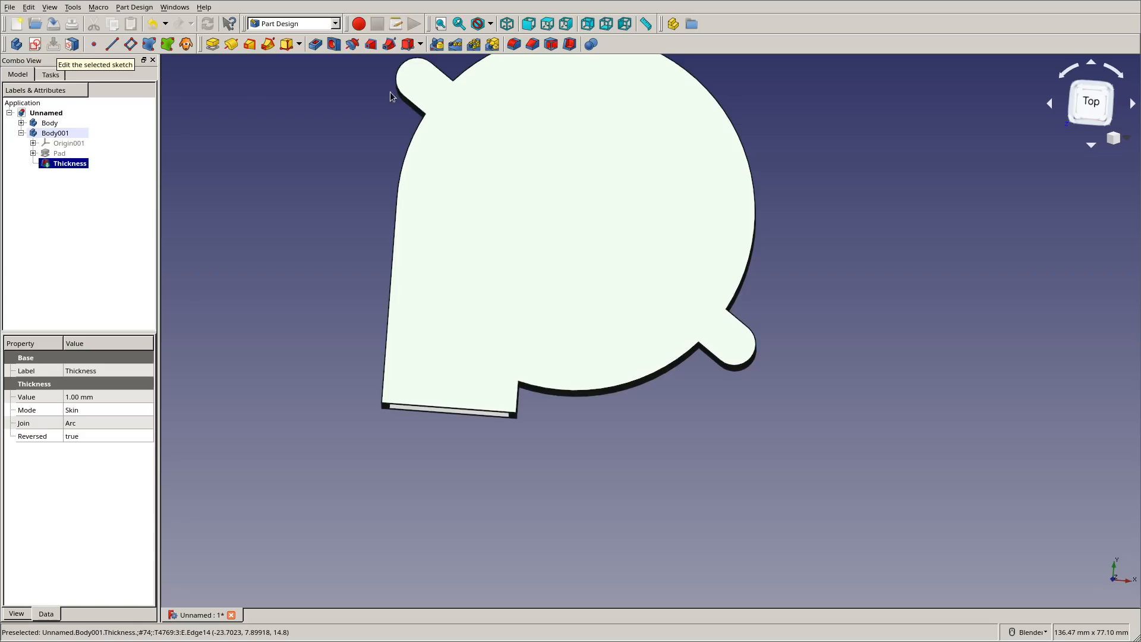
{"action": "left_click", "coordinate": [803, 222]}
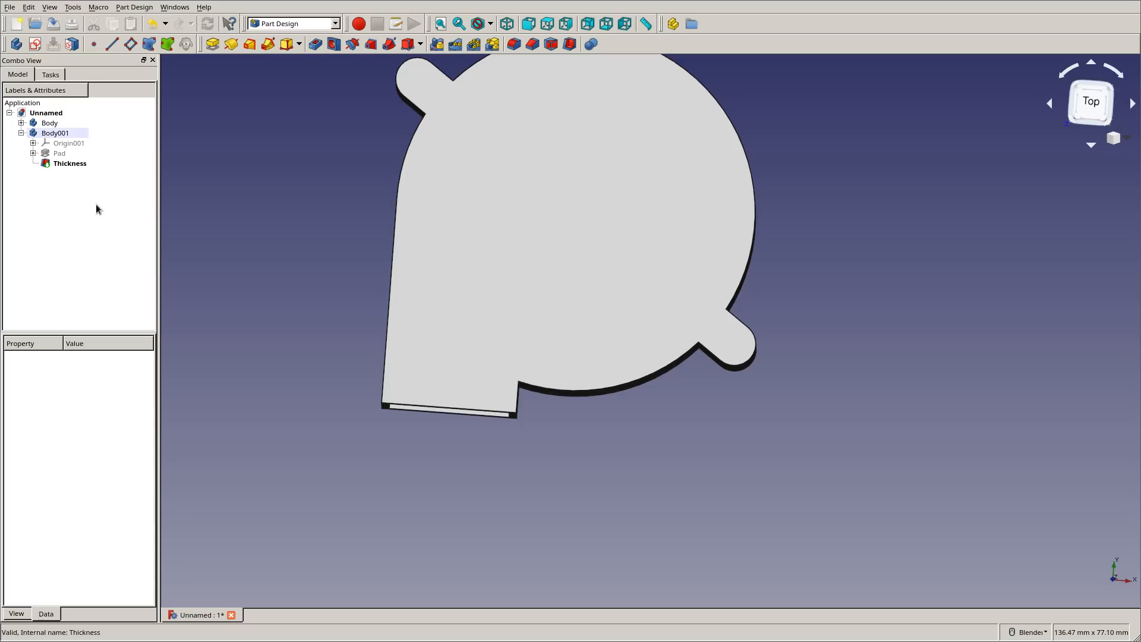
{"action": "left_click", "coordinate": [593, 183]}
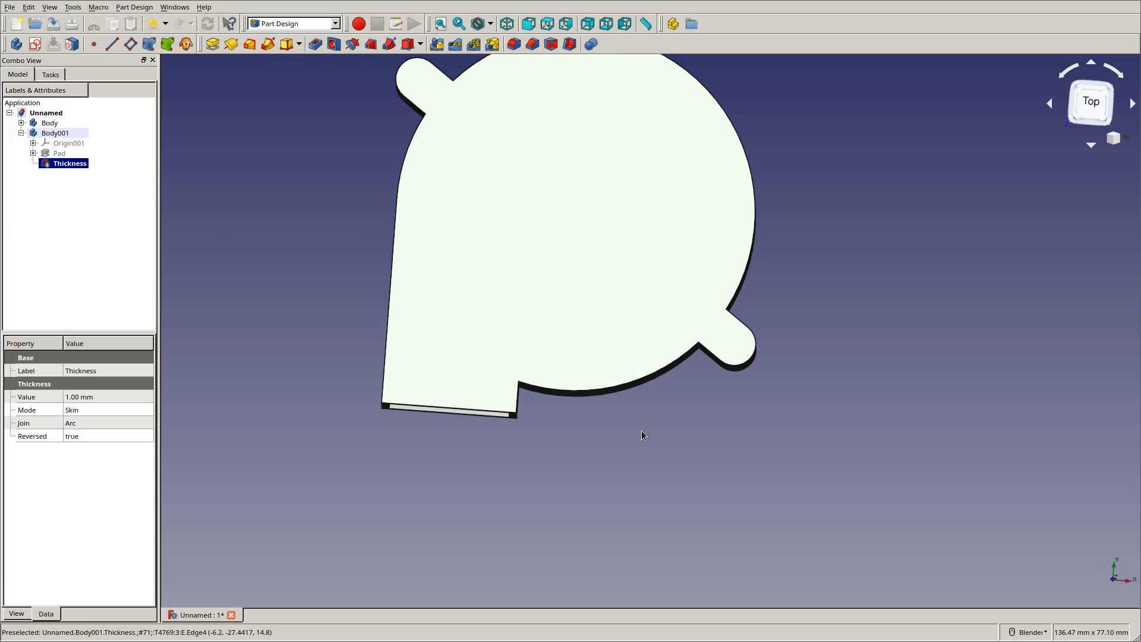
{"action": "middle_click_drag", "start_coordinate": [634, 362], "coordinate": [675, 421]}
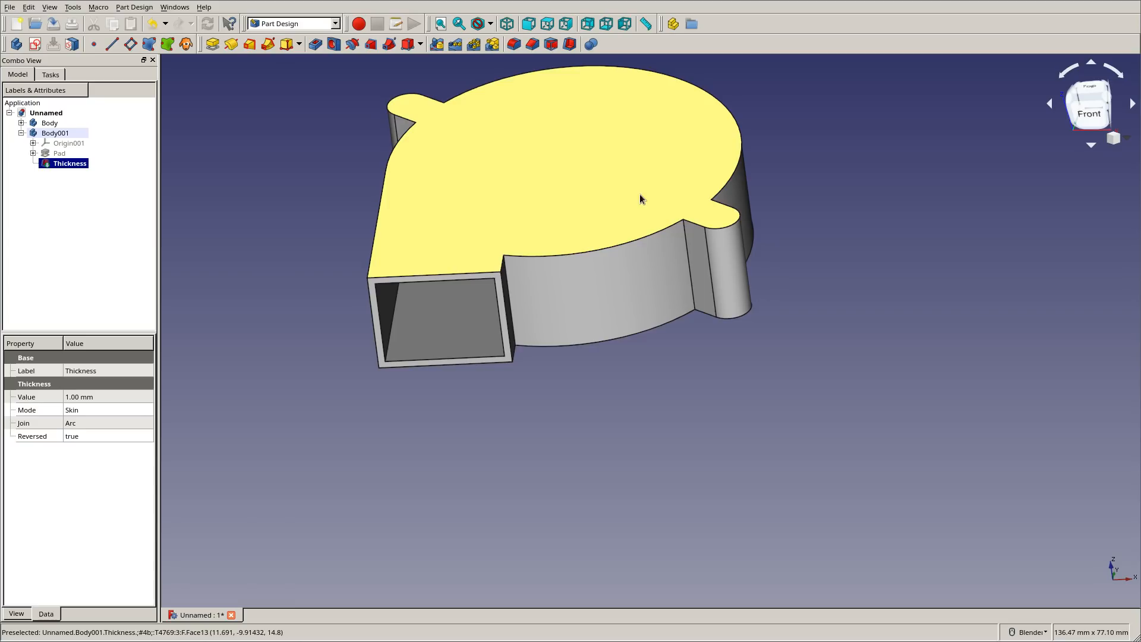
{"action": "middle_click_drag", "start_coordinate": [360, 147], "coordinate": [379, 198]}
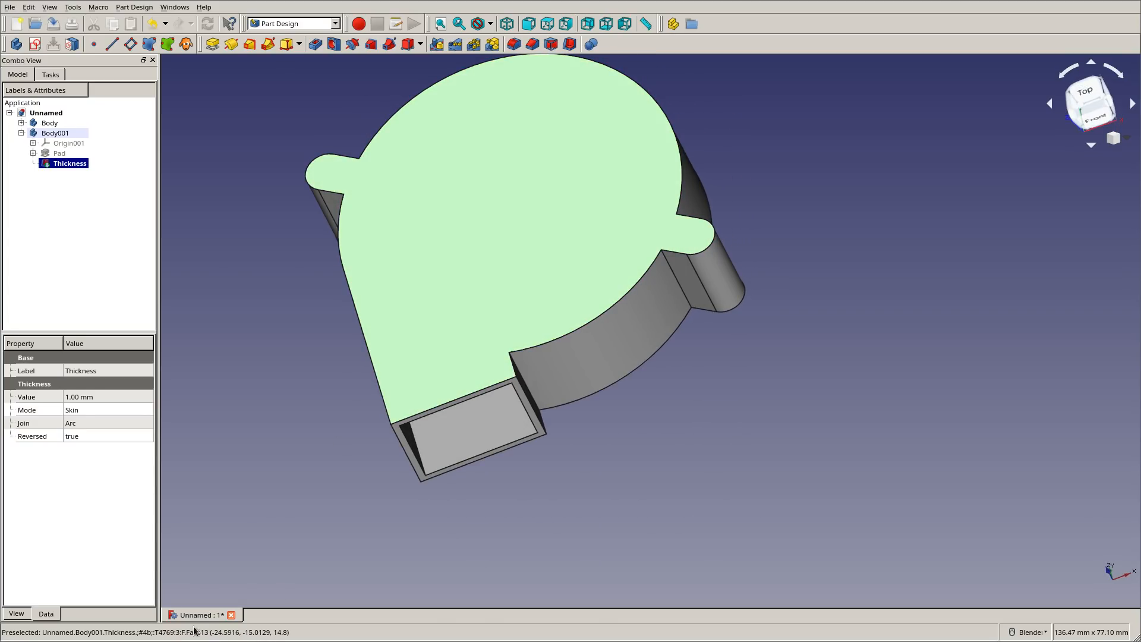
{"action": "middle_click_drag", "start_coordinate": [465, 237], "coordinate": [644, 400]}
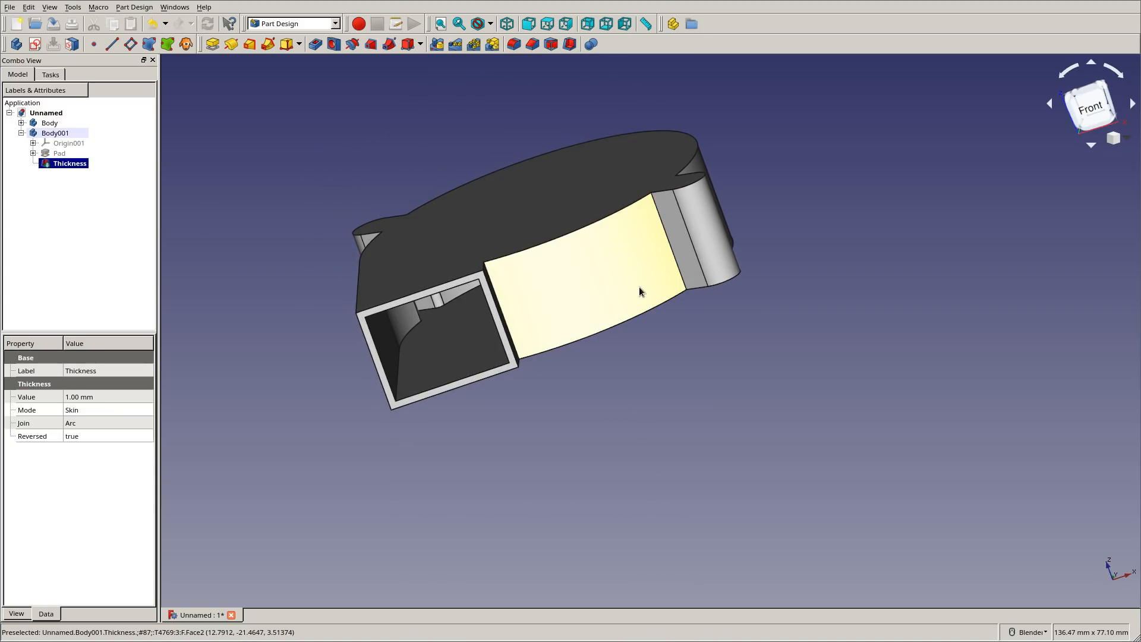
{"action": "middle_click_drag", "start_coordinate": [465, 118], "coordinate": [428, 235]}
Create a shape binder from the housing's flat top face
{"action": "left_click", "coordinate": [533, 204]}
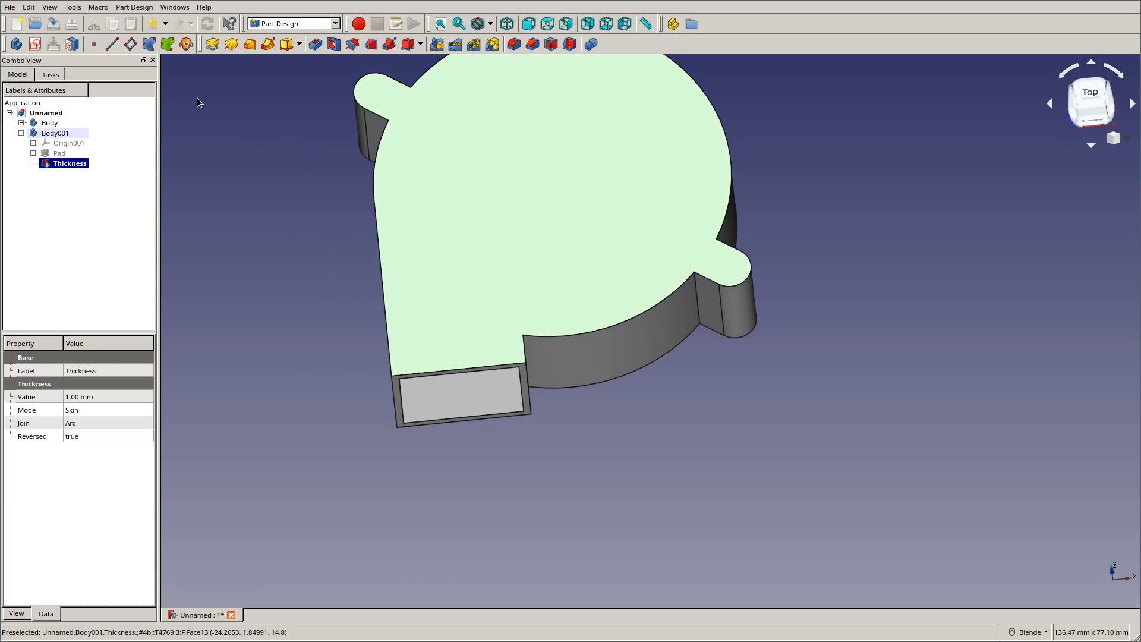
{"action": "left_click", "coordinate": [150, 43]}
{"action": "left_click", "coordinate": [73, 99]}
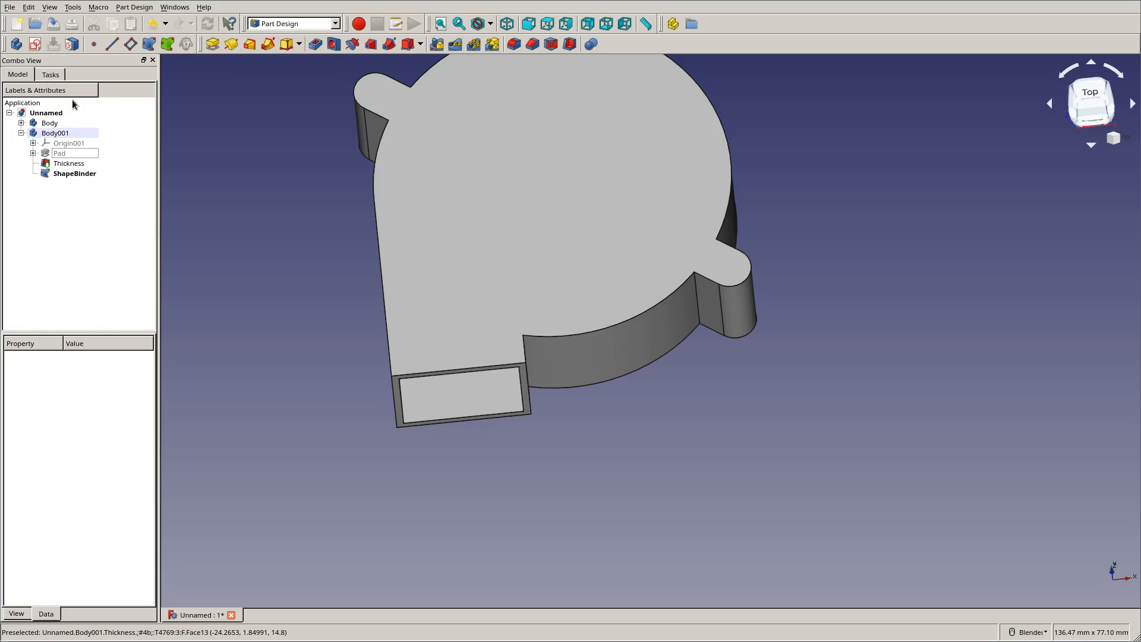
Examine the shape binder's parameters to check which object and face it references, leaving them as they are
{"action": "left_click", "coordinate": [75, 174]}
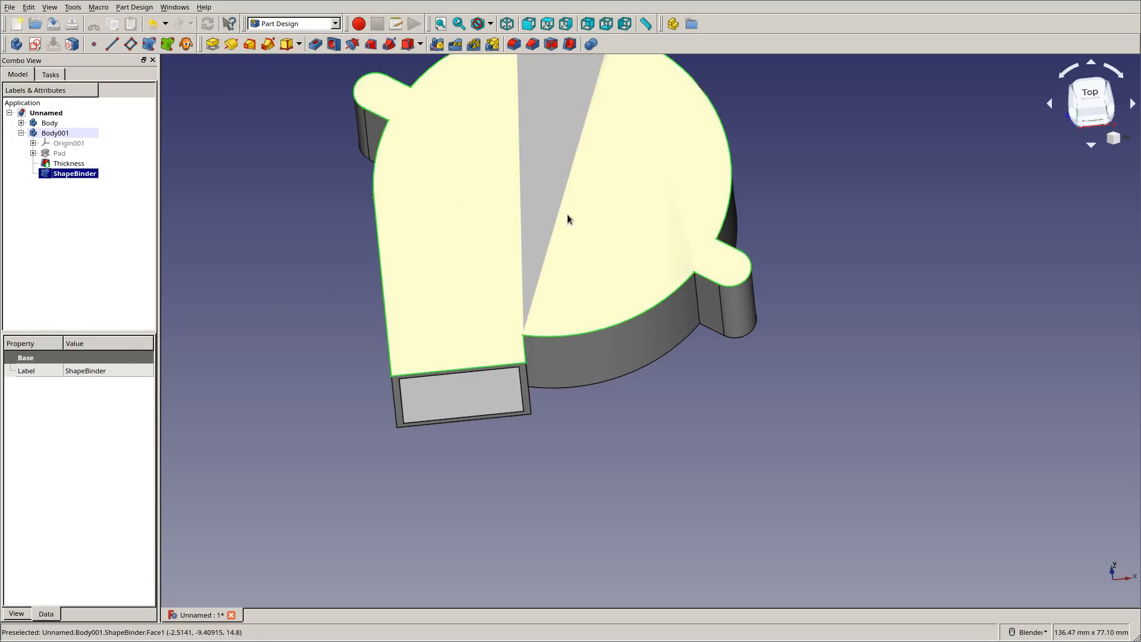
{"action": "left_click", "coordinate": [68, 164]}
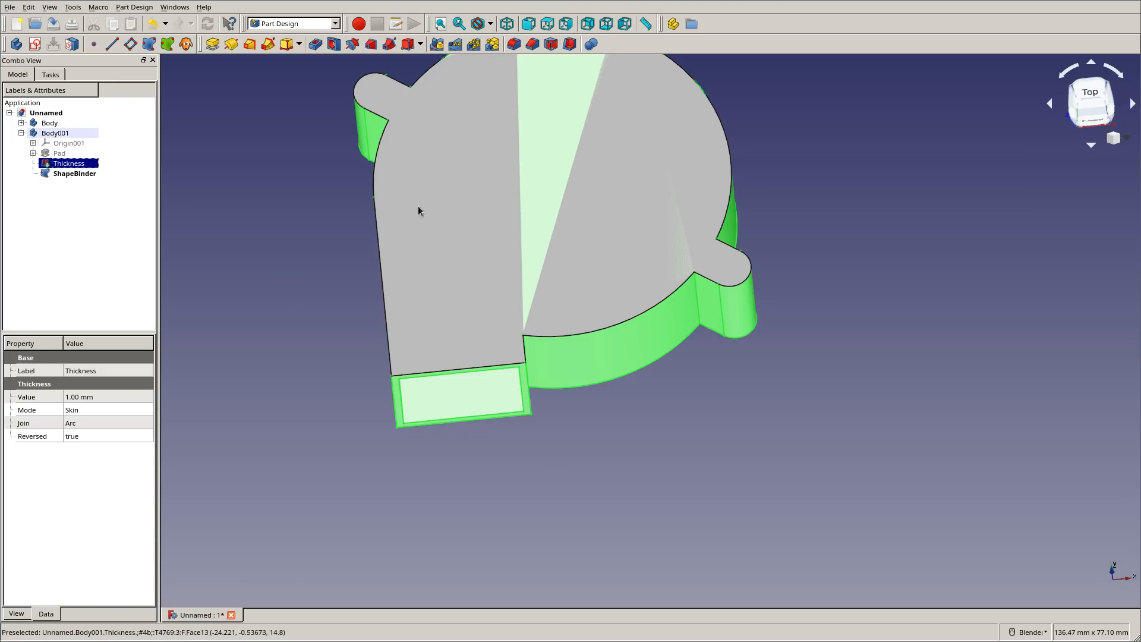
{"action": "double_click", "coordinate": [76, 175]}
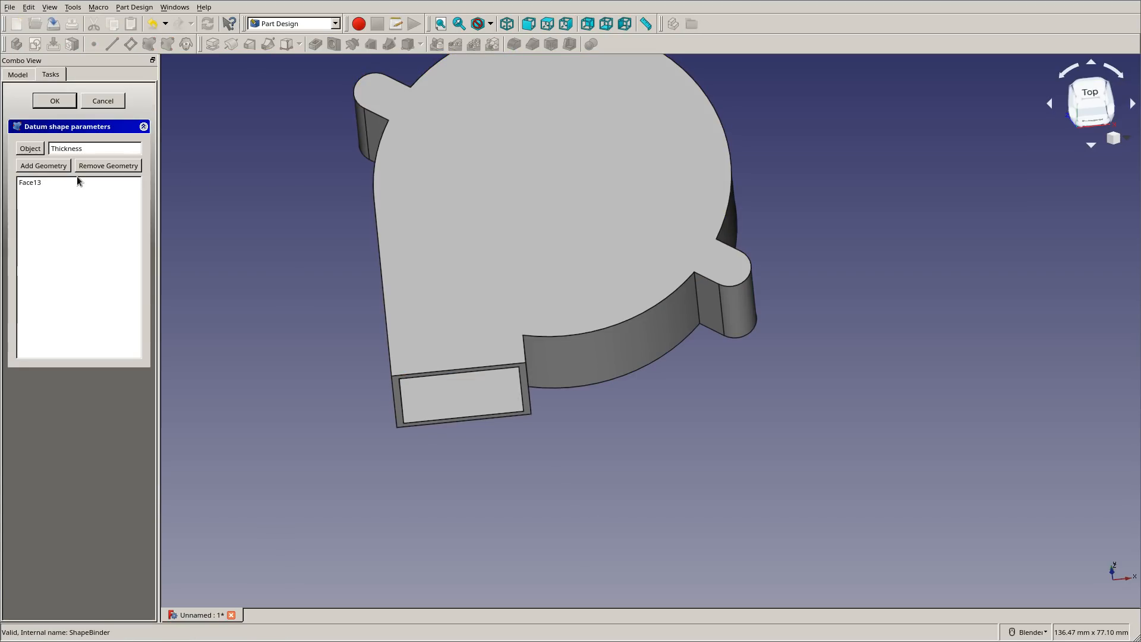
{"action": "left_click", "coordinate": [101, 165]}
{"action": "left_click", "coordinate": [53, 184]}
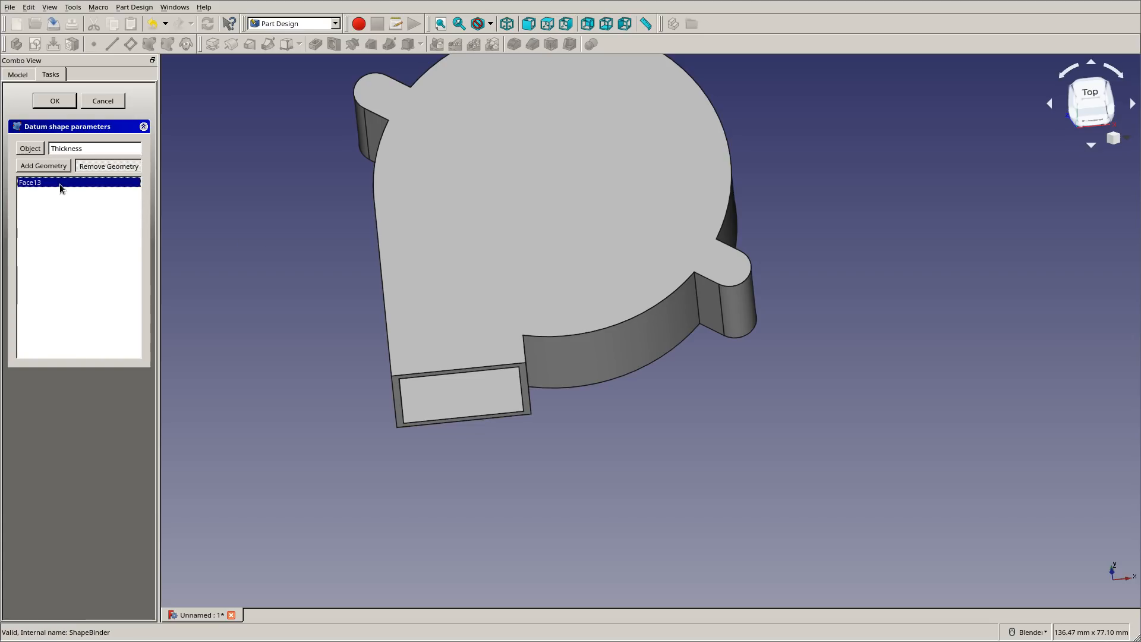
{"action": "left_click", "coordinate": [102, 165]}
{"action": "left_click", "coordinate": [102, 100]}
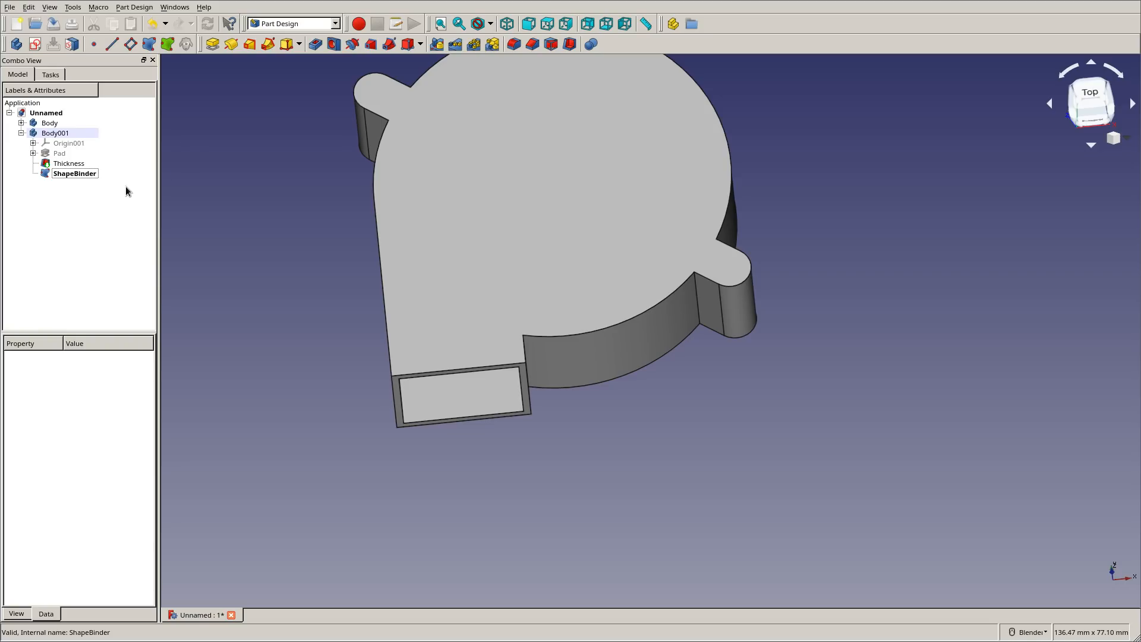
Hide the Thickness feature to leave only the shape binder's flat face on display
{"action": "left_click", "coordinate": [63, 173]}
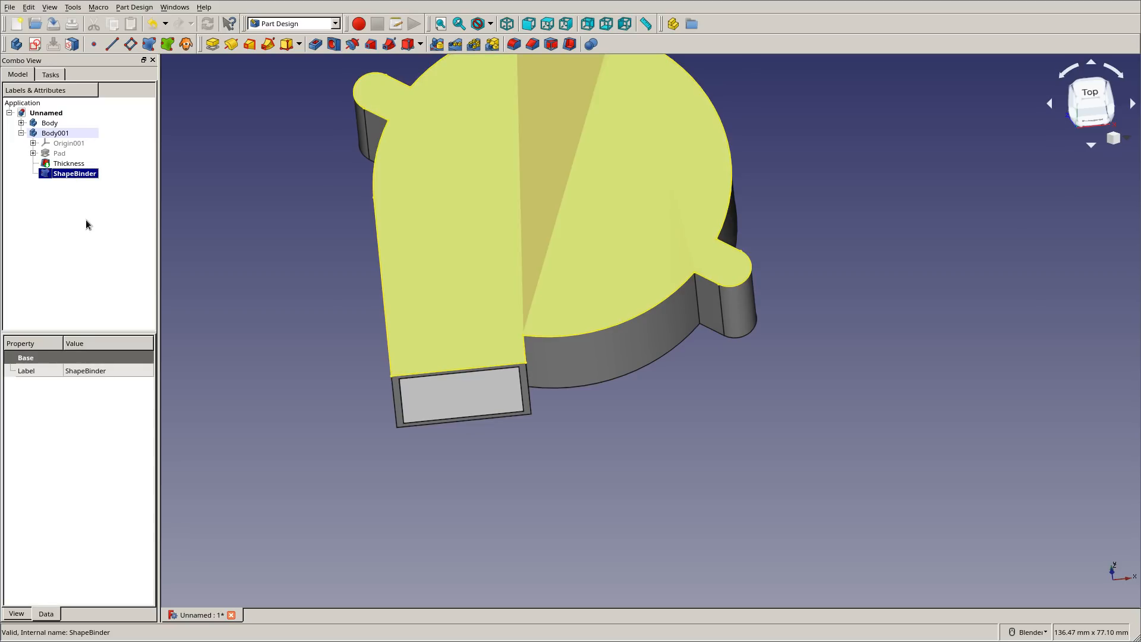
{"action": "left_click", "coordinate": [59, 165]}
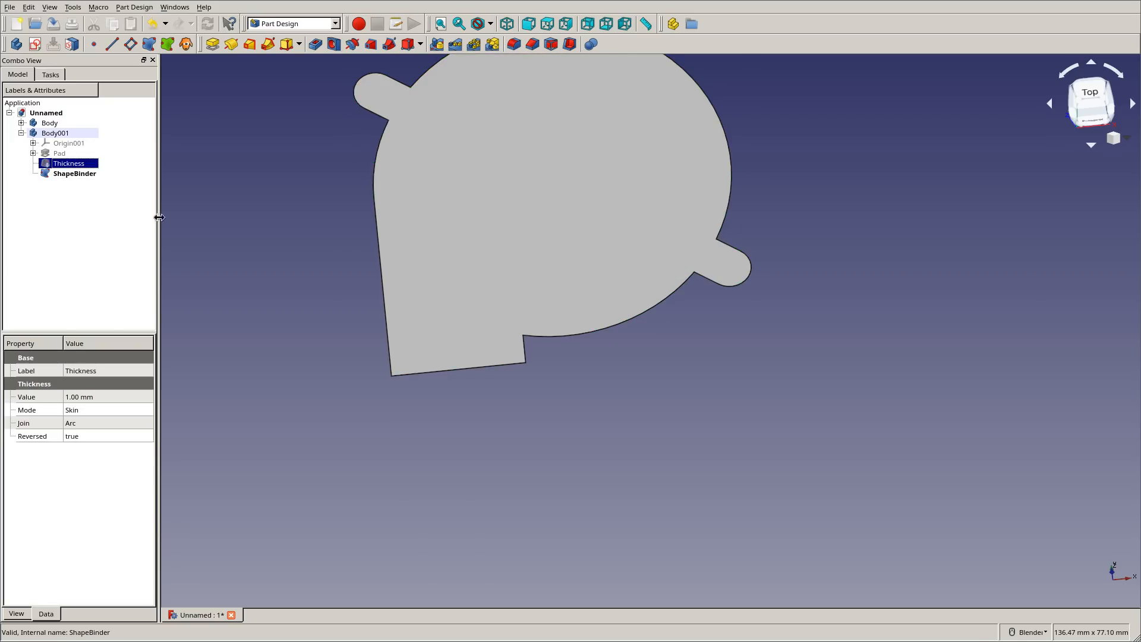
{"action": "left_click", "coordinate": [313, 251]}
{"action": "mouse_move", "coordinate": [317, 195]}
{"action": "middle_mouse_down"}
{"action": "mouse_move", "coordinate": [367, 221]}
{"action": "mouse_move", "coordinate": [453, 193]}
{"action": "mouse_move", "coordinate": [333, 199]}
{"action": "middle_mouse_up"}
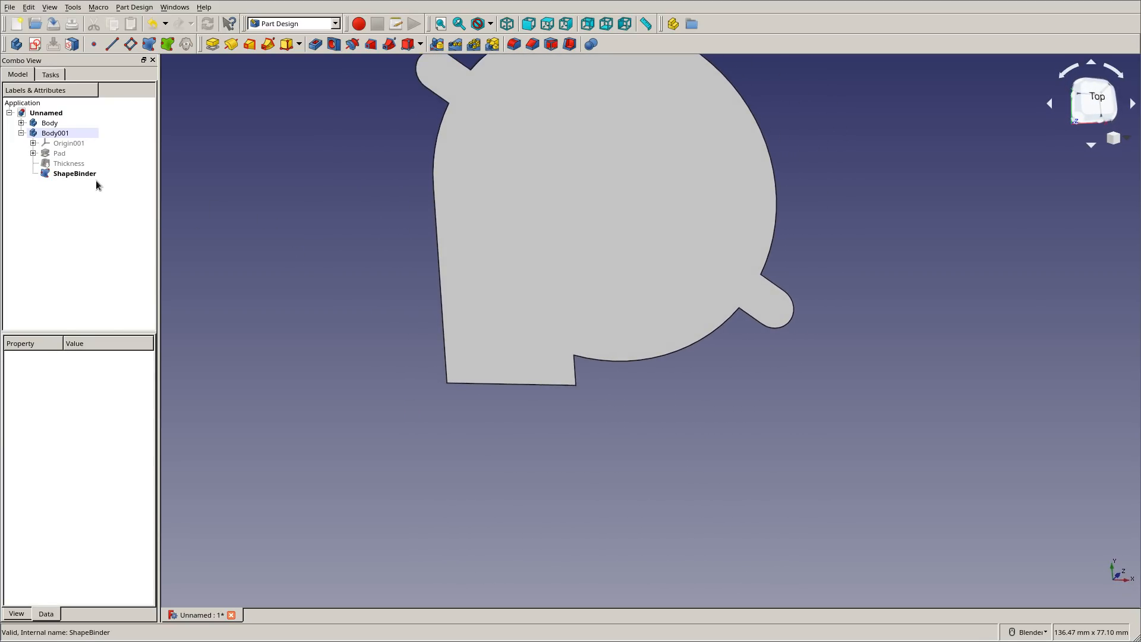
Start a sketch on the shape binder's face and draw a circle about 1.6 mm in radius inside the upper-left mounting lug
{"action": "left_click", "coordinate": [533, 175]}
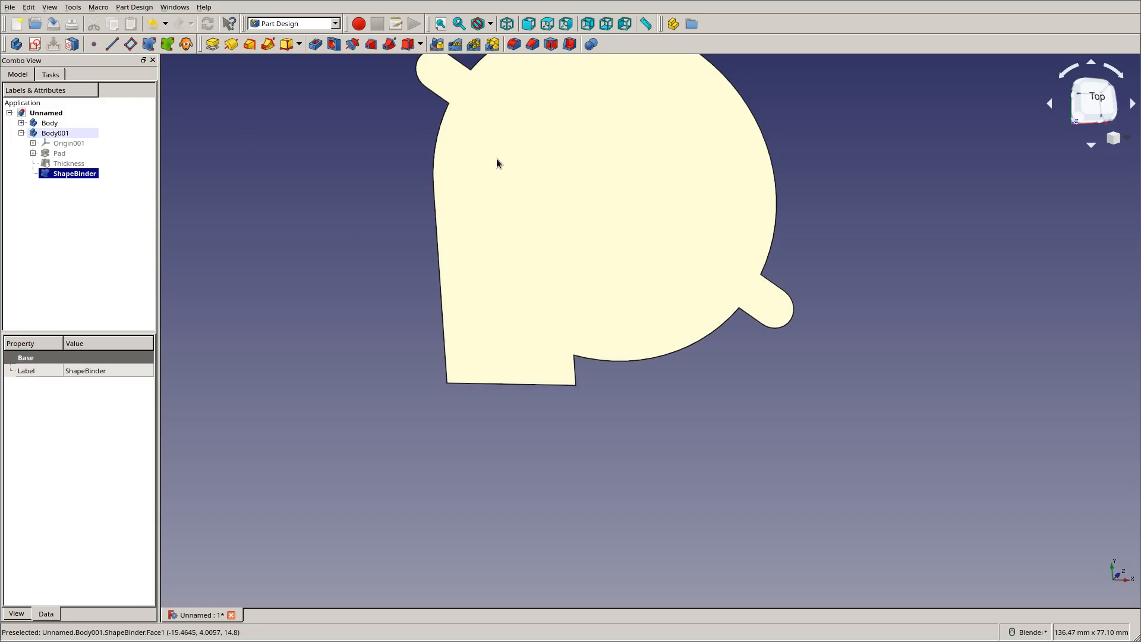
{"action": "left_click", "coordinate": [37, 45]}
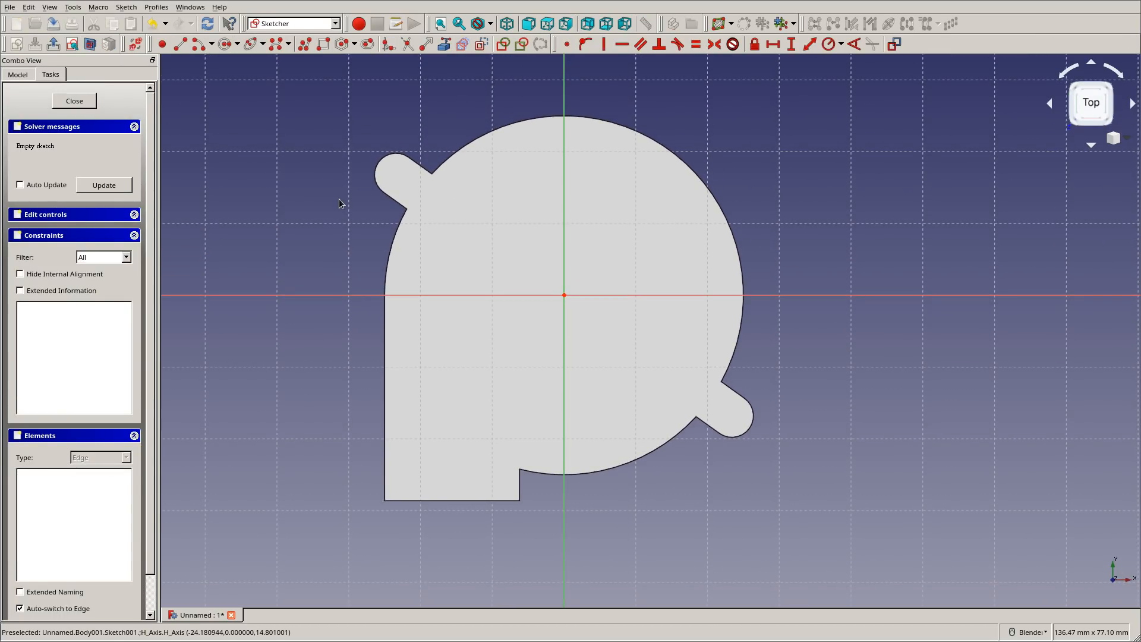
{"action": "scroll", "coordinate": [386, 160], "scroll_direction": "up", "scroll_amount": 2}
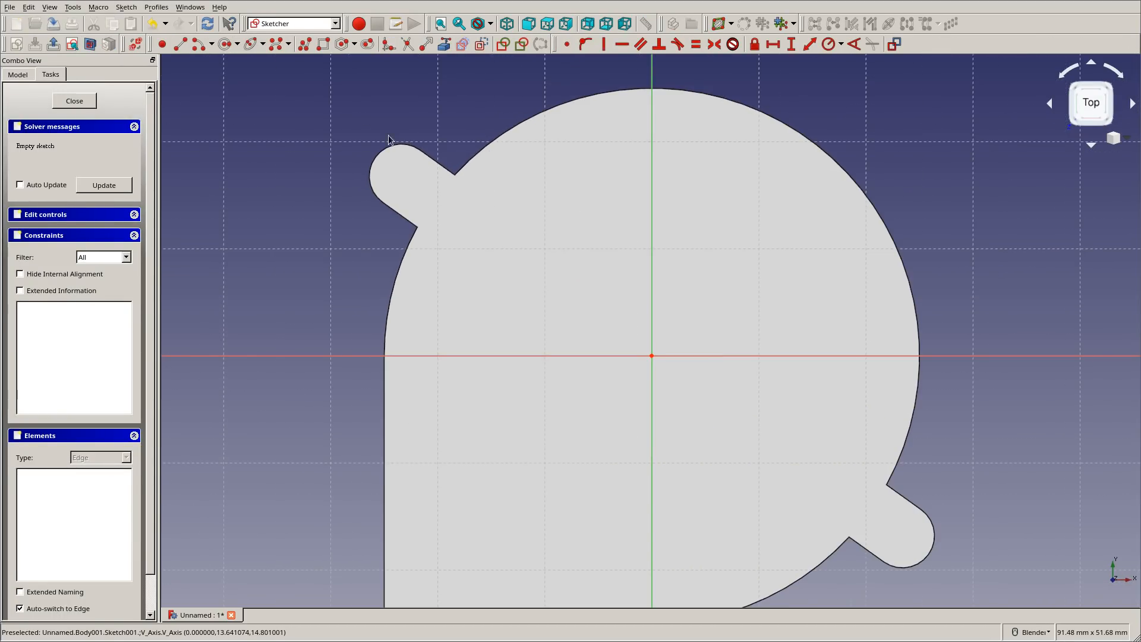
{"action": "left_click", "coordinate": [226, 43]}
{"action": "left_click", "coordinate": [409, 185]}
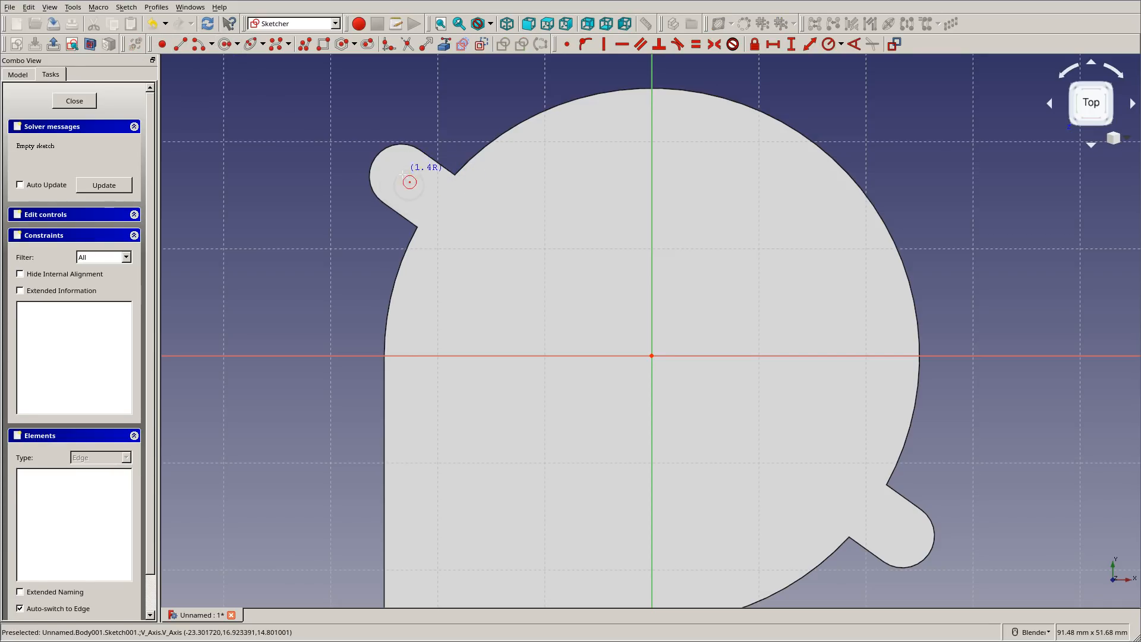
{"action": "left_click", "coordinate": [422, 174]}
{"action": "right_click", "coordinate": [448, 177]}
{"action": "mouse_move", "coordinate": [409, 185]}
{"action": "left_mouse_down"}
{"action": "mouse_move", "coordinate": [392, 168]}
{"action": "mouse_move", "coordinate": [405, 179]}
{"action": "left_mouse_up"}
{"action": "right_click", "coordinate": [483, 111]}
{"action": "left_click", "coordinate": [434, 124]}
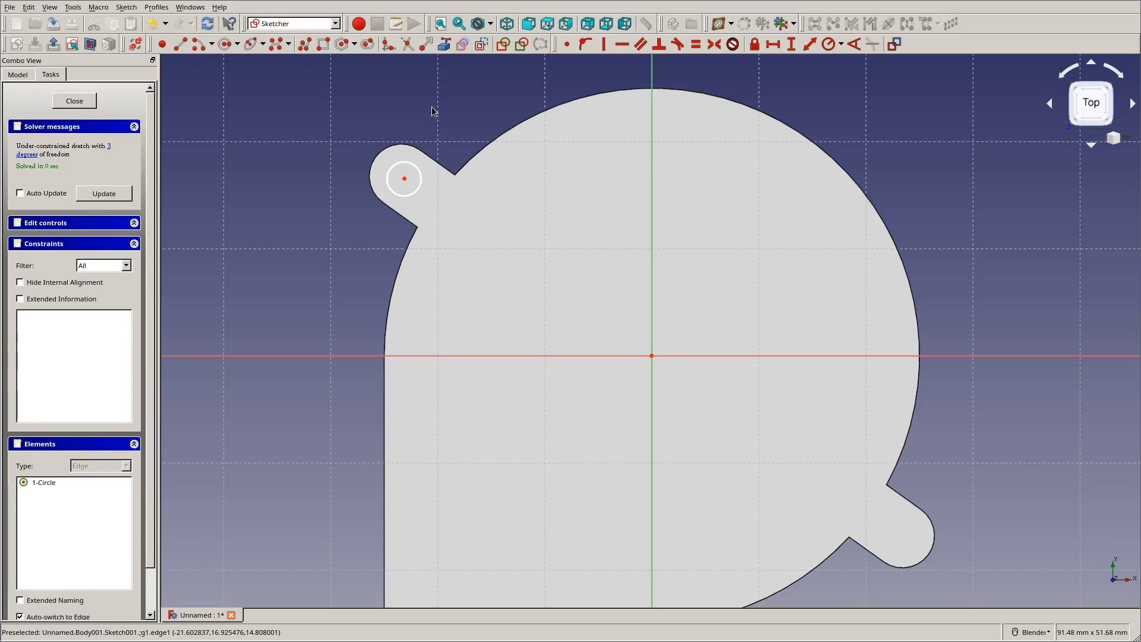
Link the rounded end arcs of both mounting lugs into the sketch as external geometry
{"action": "left_click", "coordinate": [445, 45]}
{"action": "left_click", "coordinate": [402, 143]}
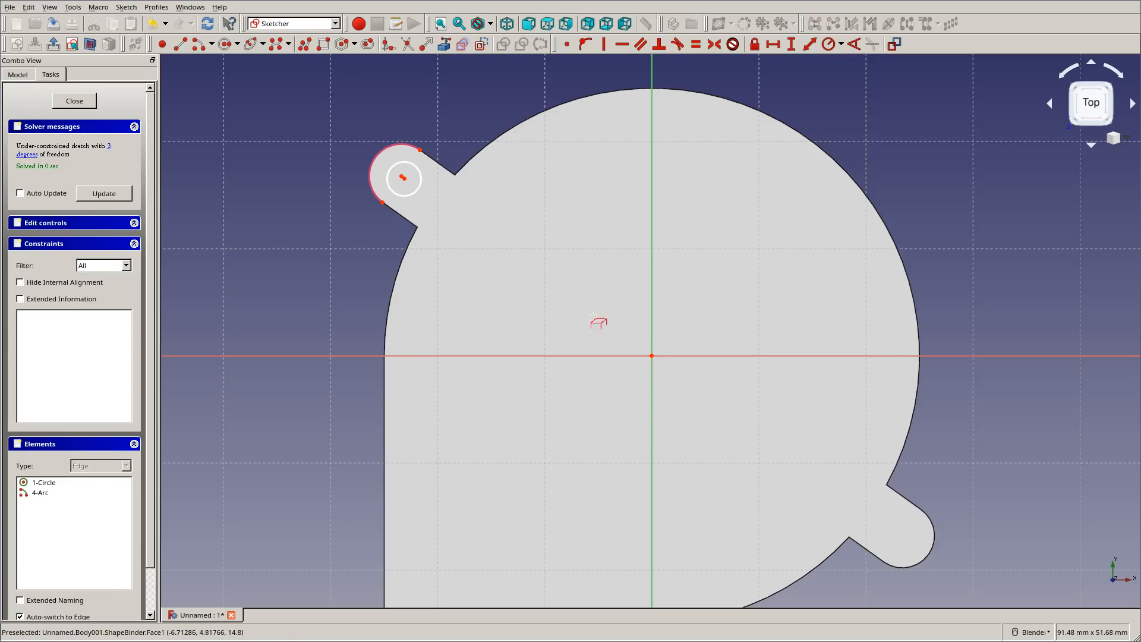
{"action": "left_click", "coordinate": [932, 542]}
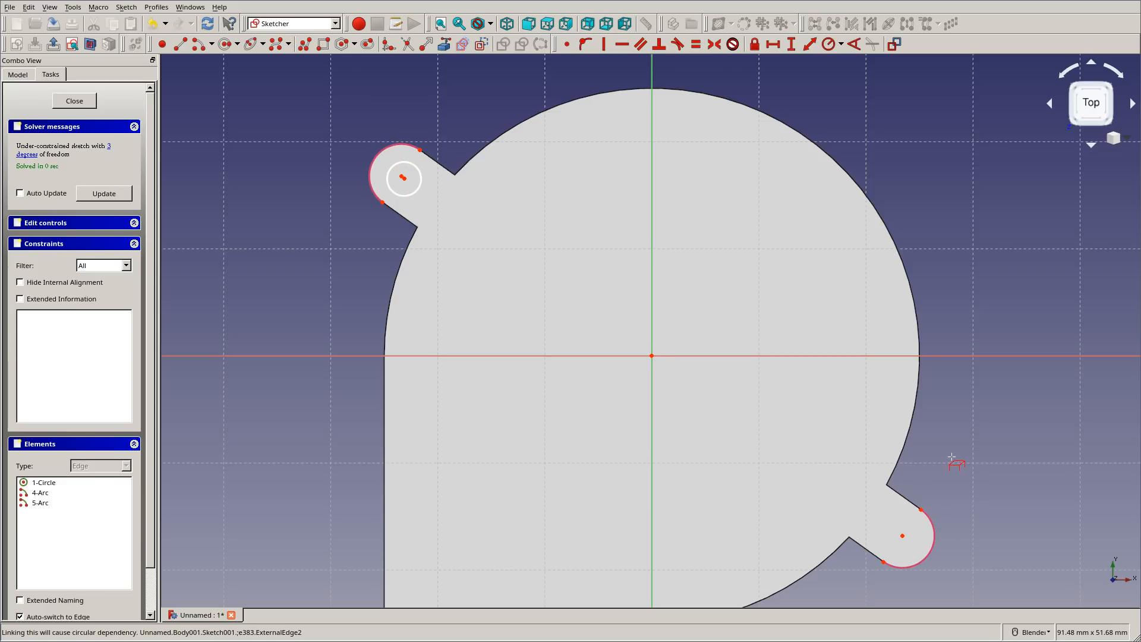
Make the circle's centre coincident with the upper-left lug arc's centre and set its radius to 2 mm
{"action": "left_click", "coordinate": [405, 179]}
{"action": "left_click", "coordinate": [401, 176]}
{"action": "left_click", "coordinate": [567, 44]}
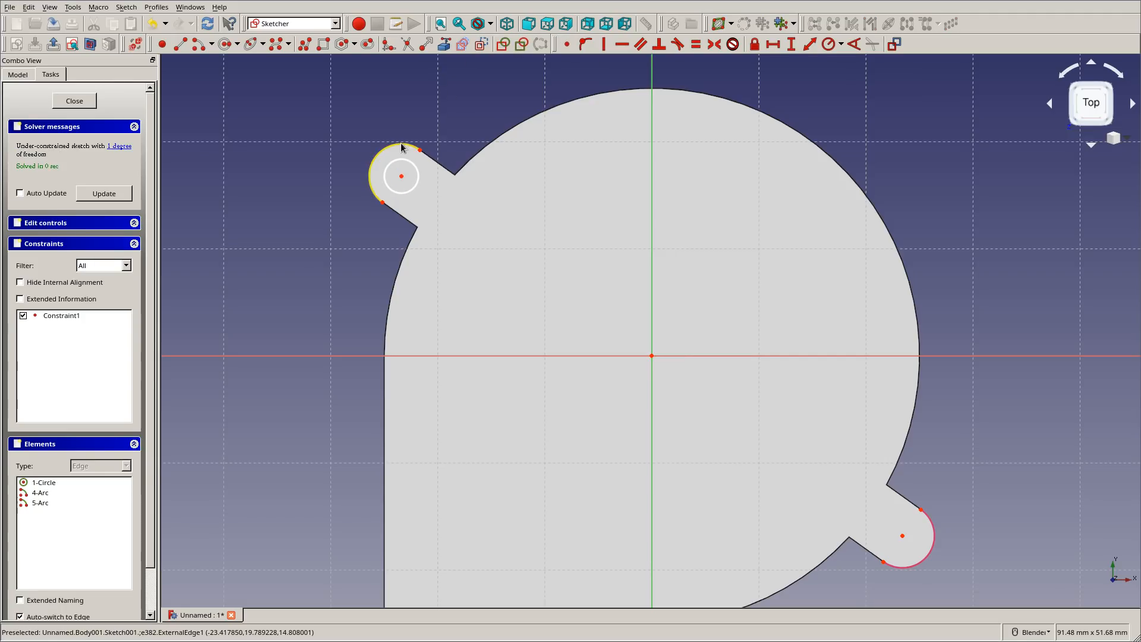
{"action": "left_click", "coordinate": [411, 162]}
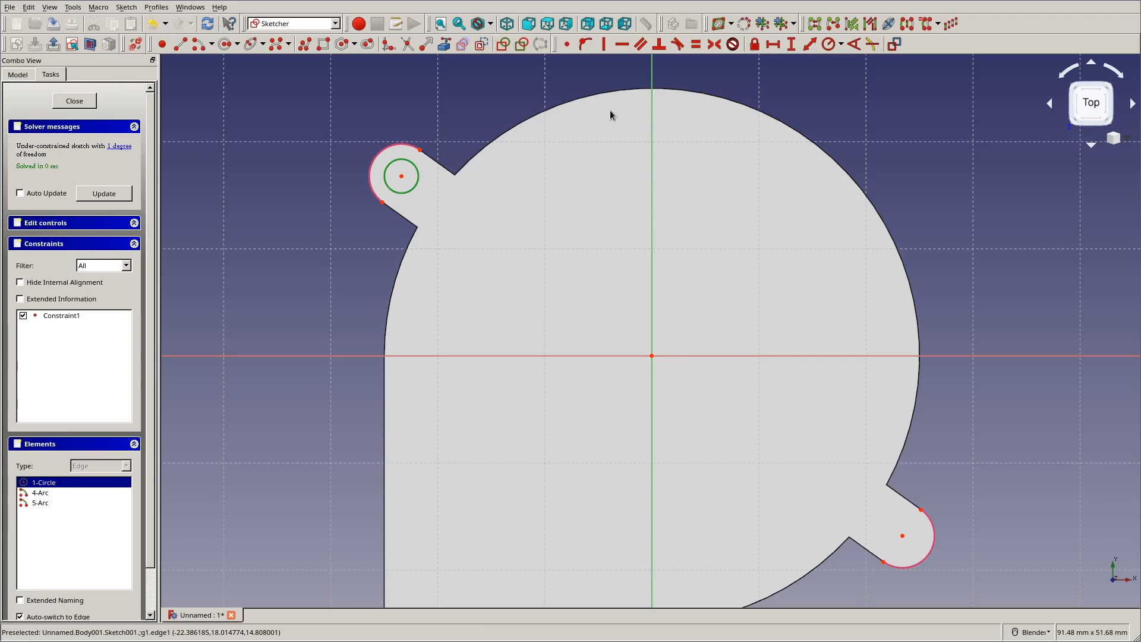
{"action": "left_click", "coordinate": [828, 44]}
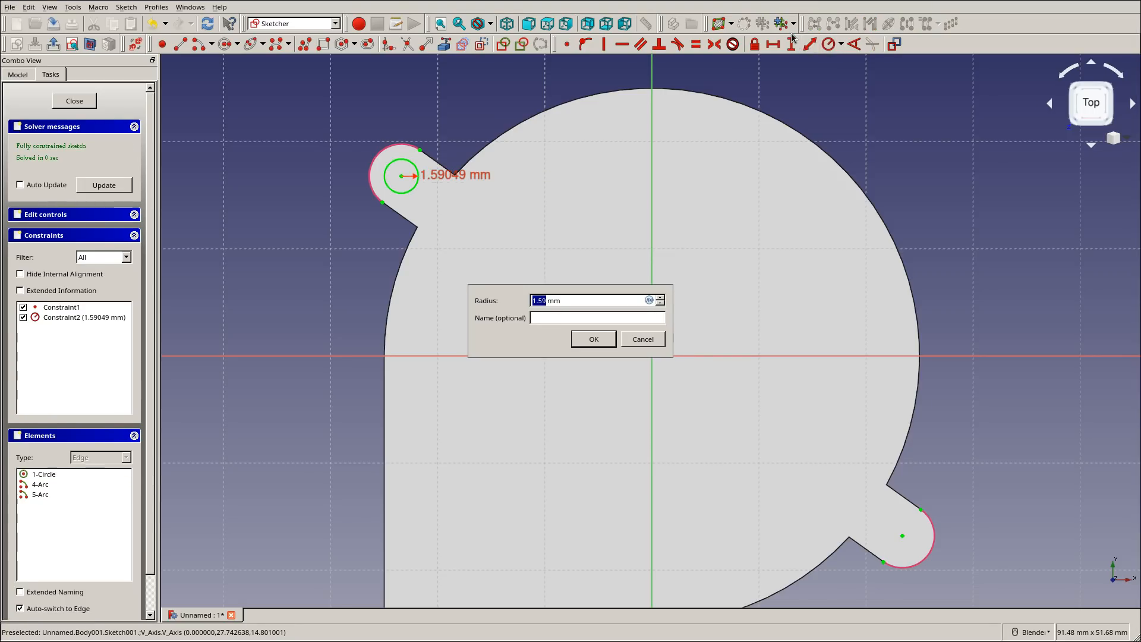
{"action": "type", "text": "2"}
{"action": "key", "text": "Return"}
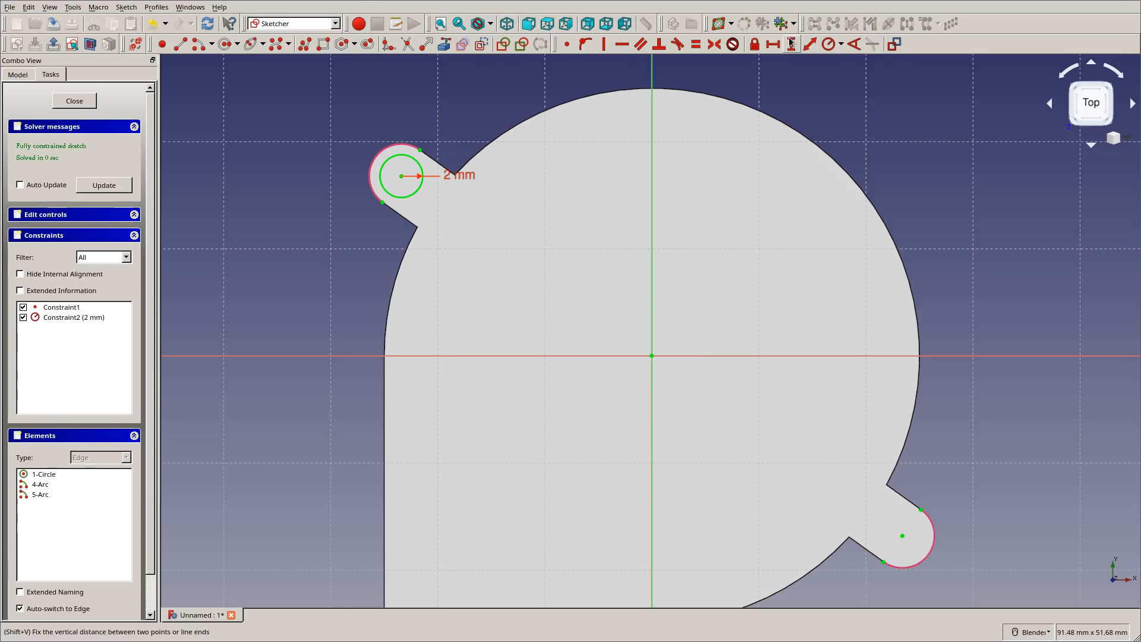
Draw a circle centred on the lower-right lug's arc, set its radius to 2 mm, and close the sketch
{"action": "left_click", "coordinate": [225, 44]}
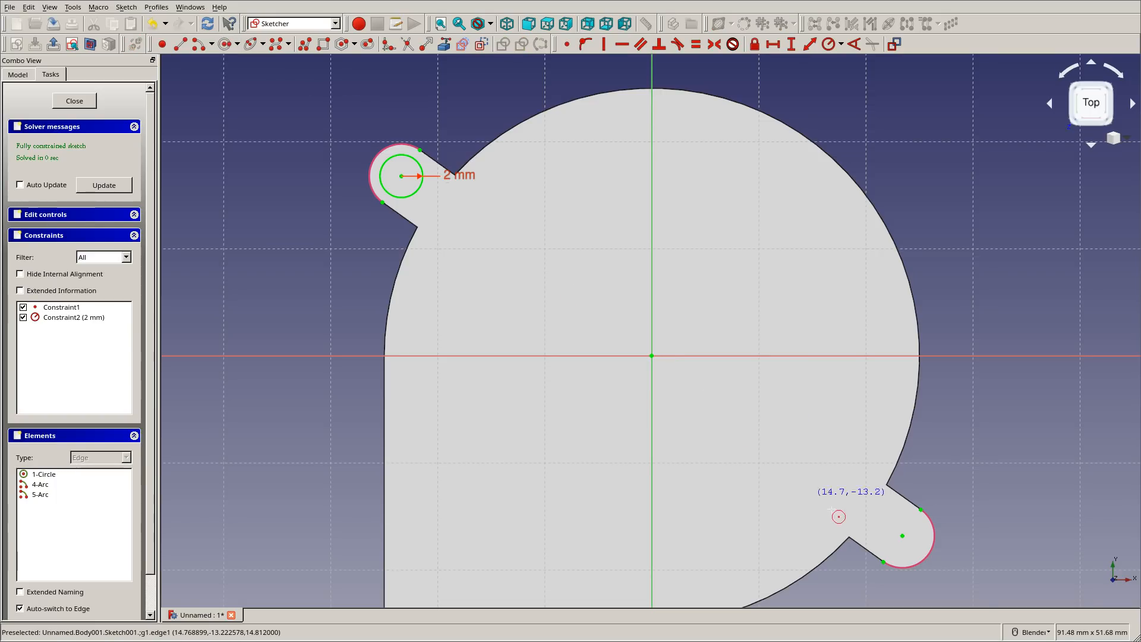
{"action": "left_click", "coordinate": [902, 536]}
{"action": "left_click", "coordinate": [895, 512]}
{"action": "left_click", "coordinate": [896, 513]}
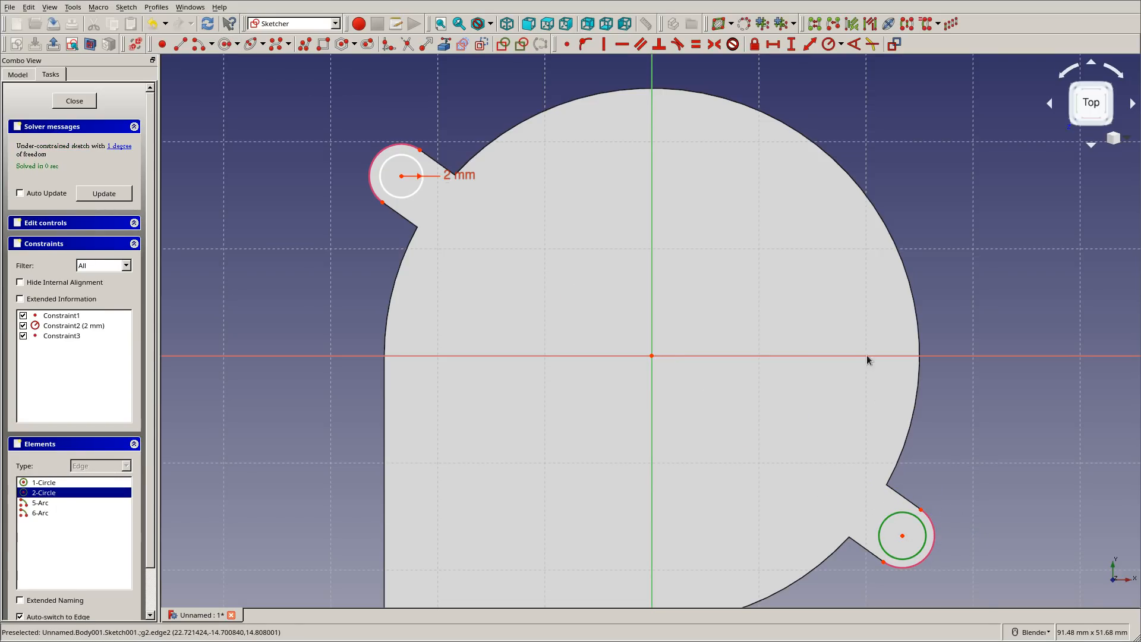
{"action": "left_click", "coordinate": [832, 48]}
{"action": "type", "text": "2"}
{"action": "key", "text": "Return"}
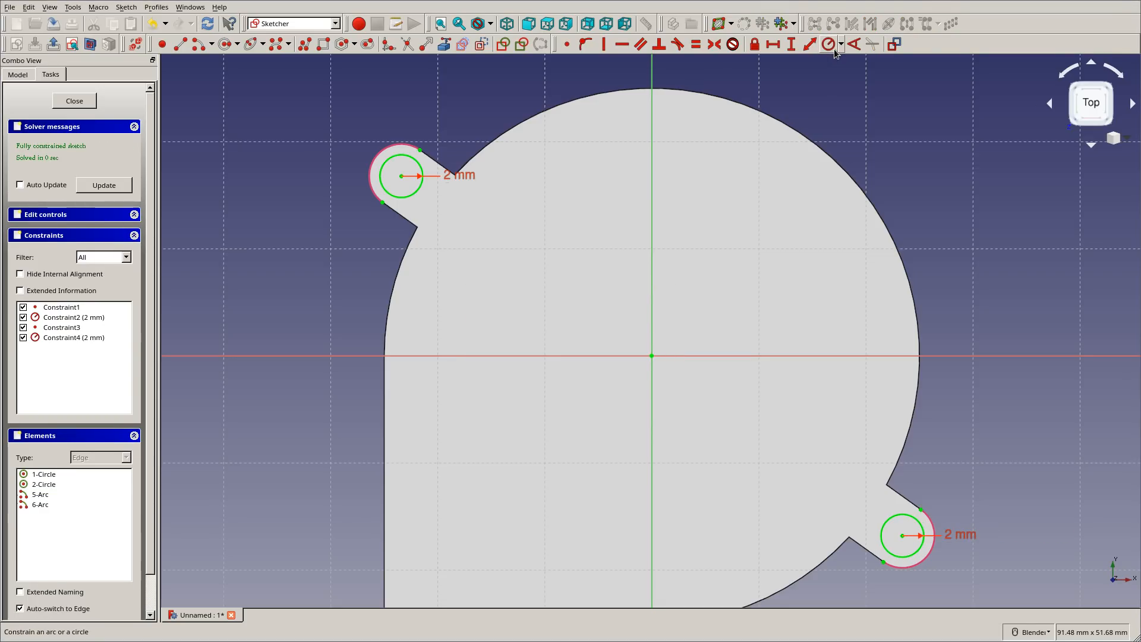
{"action": "left_click", "coordinate": [73, 101]}
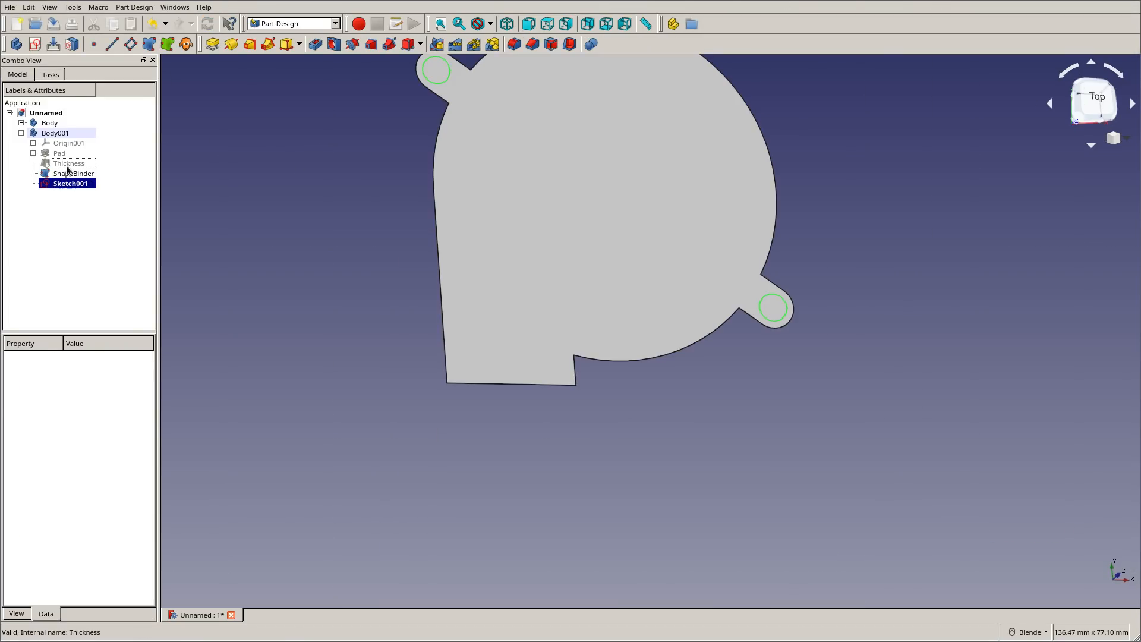
Hide the shape binder and show the hollowed Thickness body again beneath the circle sketch
{"action": "left_click", "coordinate": [69, 164]}
{"action": "left_click", "coordinate": [74, 174]}
{"action": "key", "text": "space"}
{"action": "left_click", "coordinate": [68, 164]}
{"action": "key", "text": "space"}
{"action": "left_click", "coordinate": [302, 252]}
{"action": "mouse_move", "coordinate": [723, 426]}
{"action": "middle_mouse_down"}
{"action": "mouse_move", "coordinate": [688, 356]}
{"action": "mouse_move", "coordinate": [680, 462]}
{"action": "mouse_move", "coordinate": [735, 359]}
{"action": "mouse_move", "coordinate": [666, 254]}
{"action": "middle_mouse_up"}
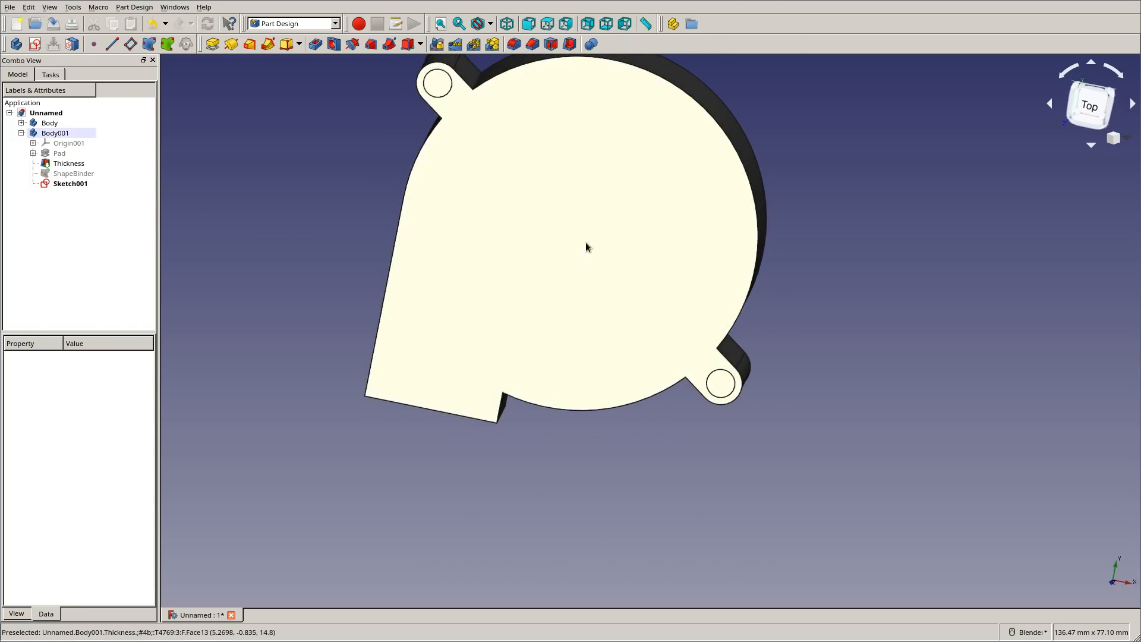
Pocket the two lug circles with the Through all type to cut the mounting holes
{"action": "left_click", "coordinate": [66, 184]}
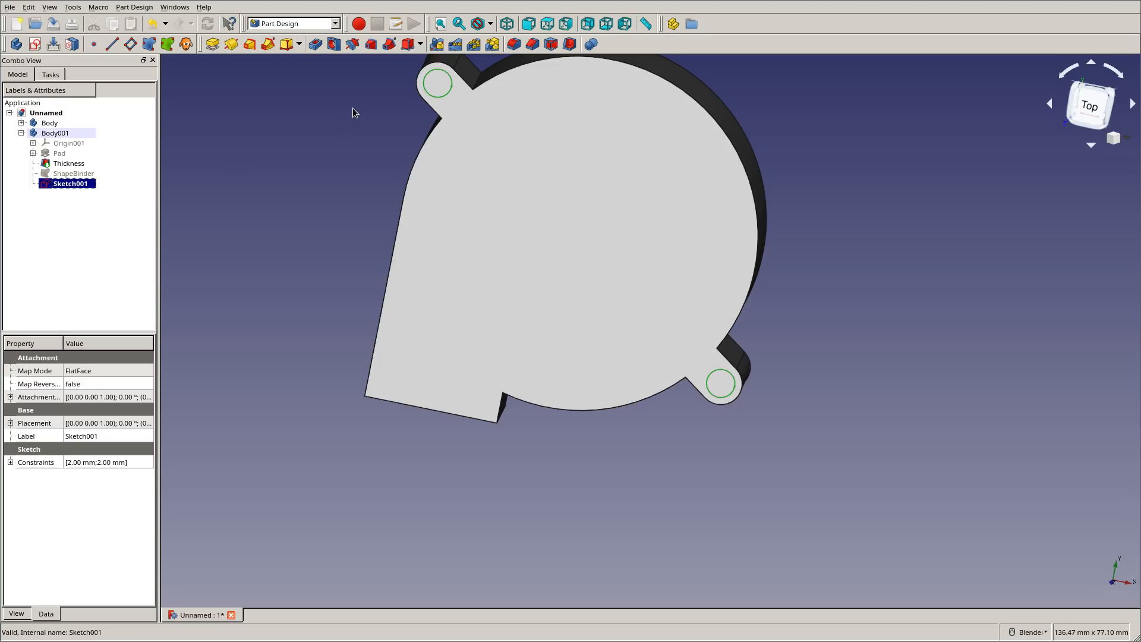
{"action": "left_click", "coordinate": [318, 45]}
{"action": "middle_click_drag", "start_coordinate": [315, 95], "coordinate": [288, 267]}
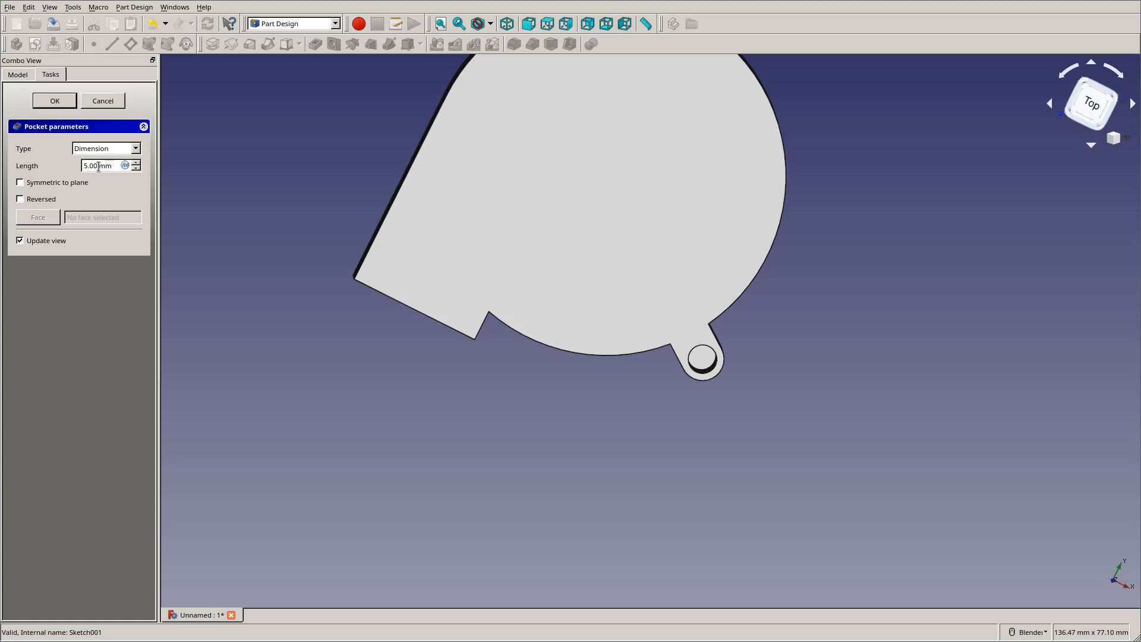
{"action": "middle_click_drag", "start_coordinate": [694, 459], "coordinate": [636, 442]}
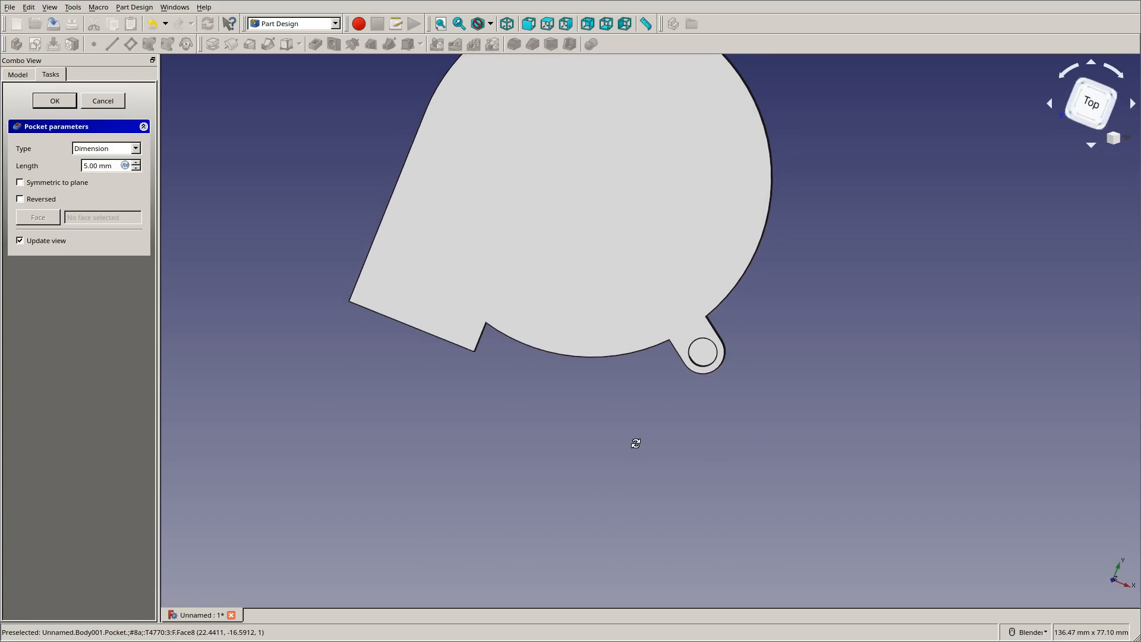
{"action": "middle_click_drag", "start_coordinate": [785, 407], "coordinate": [722, 324]}
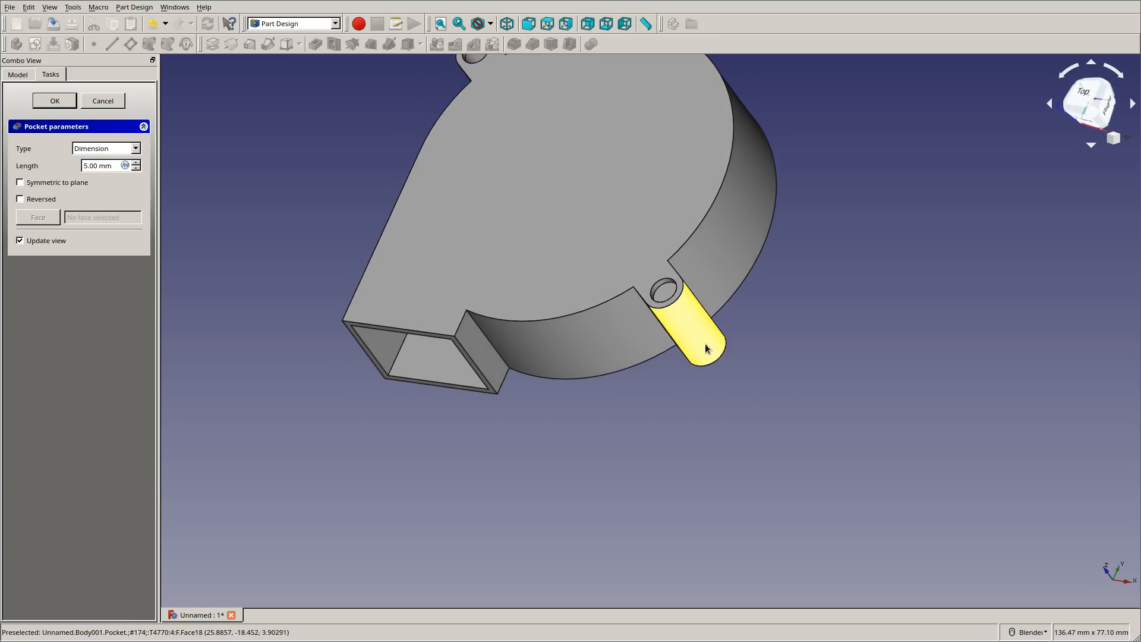
{"action": "middle_click_drag", "start_coordinate": [621, 404], "coordinate": [660, 436]}
{"action": "left_click_drag", "start_coordinate": [113, 167], "coordinate": [92, 166]}
{"action": "left_click", "coordinate": [92, 165]}
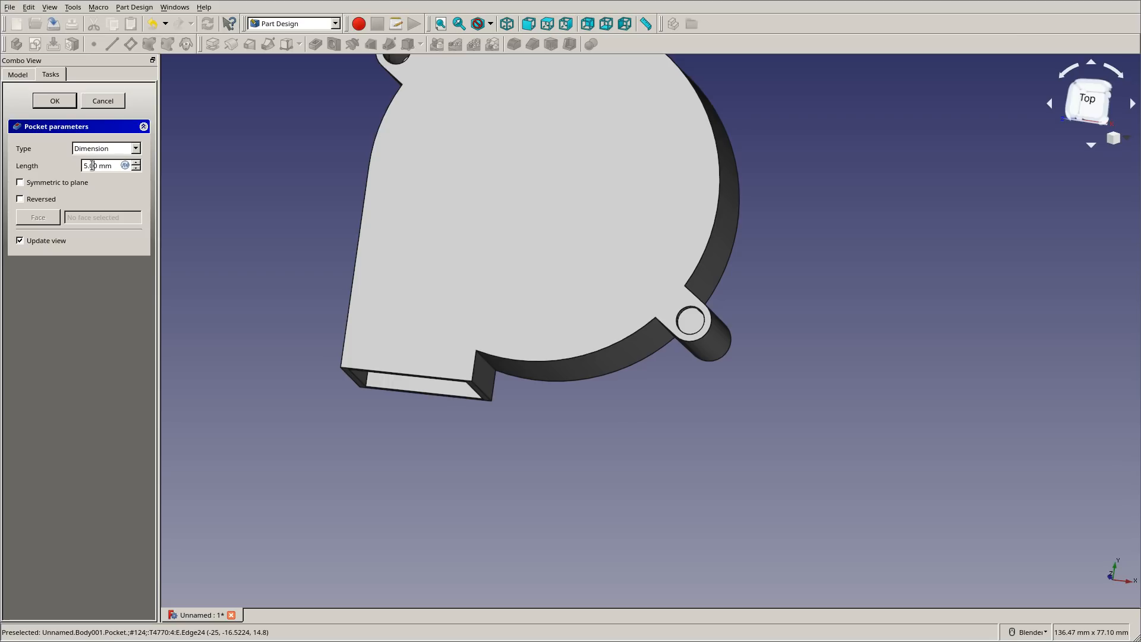
{"action": "left_click_drag", "start_coordinate": [111, 168], "coordinate": [67, 174]}
{"action": "left_click", "coordinate": [109, 167]}
{"action": "left_click", "coordinate": [102, 150]}
{"action": "left_click", "coordinate": [95, 174]}
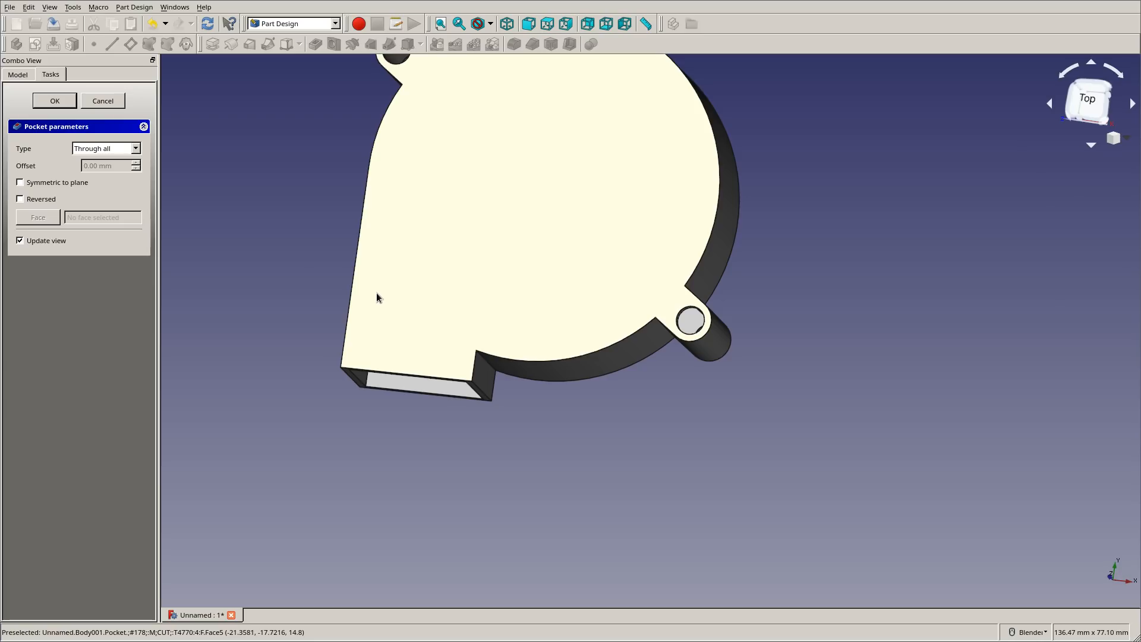
{"action": "middle_click_drag", "start_coordinate": [293, 189], "coordinate": [312, 201]}
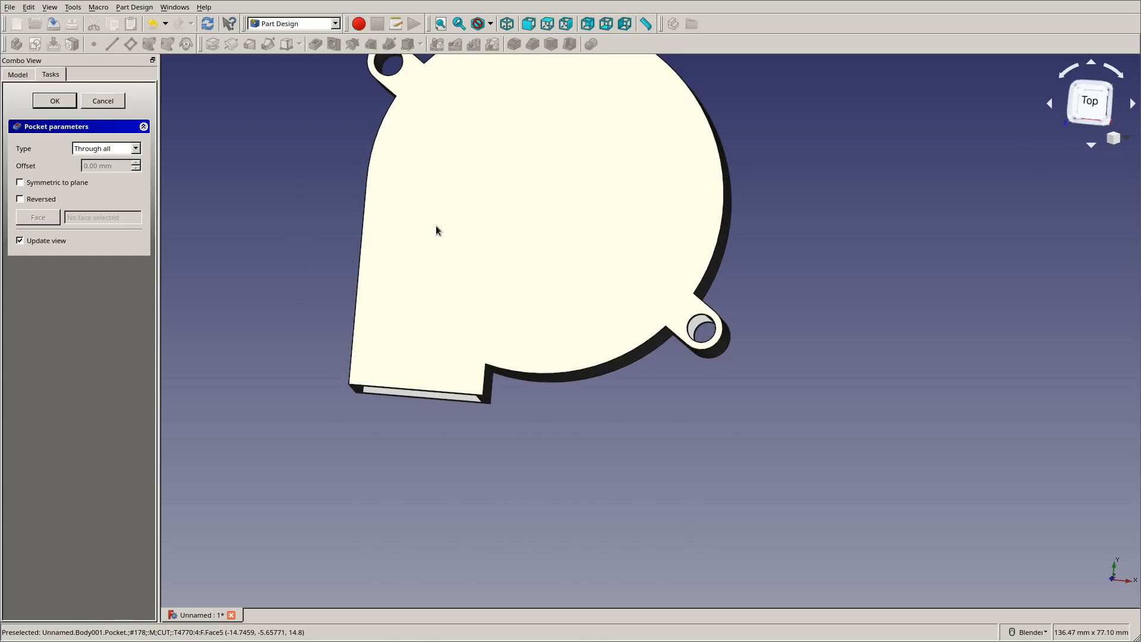
{"action": "left_click", "coordinate": [60, 102]}
Examine the mounting holes and the open outlet from above and from the front
{"action": "middle_click_drag", "start_coordinate": [334, 183], "coordinate": [627, 502]}
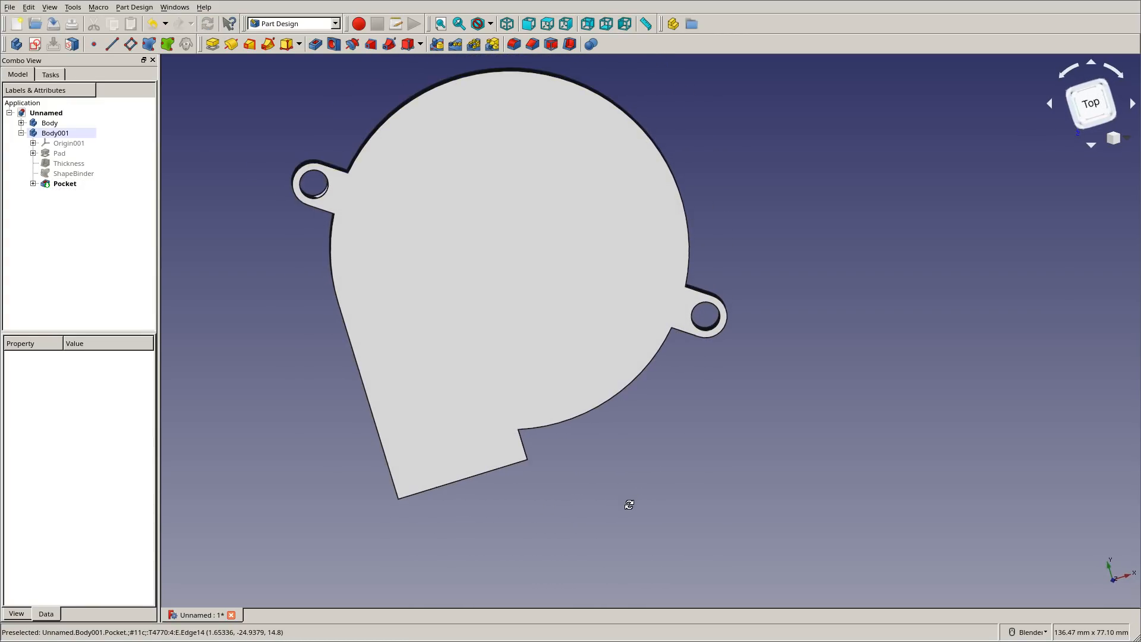
{"action": "middle_click_drag", "start_coordinate": [683, 293], "coordinate": [573, 223]}
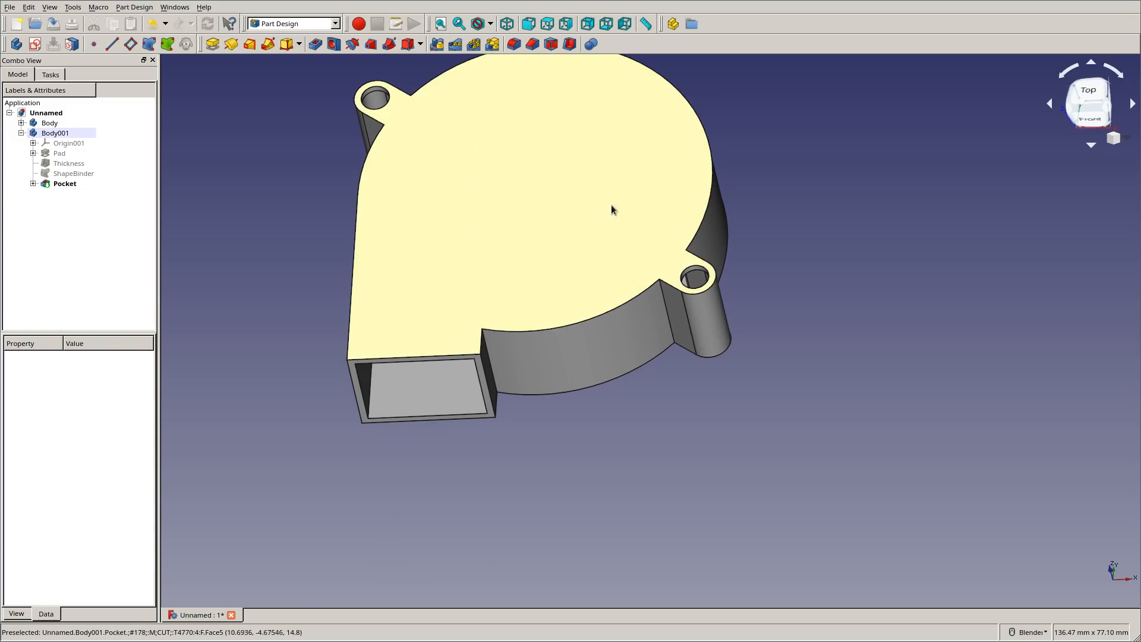
{"action": "middle_click_drag", "start_coordinate": [650, 224], "coordinate": [837, 275]}
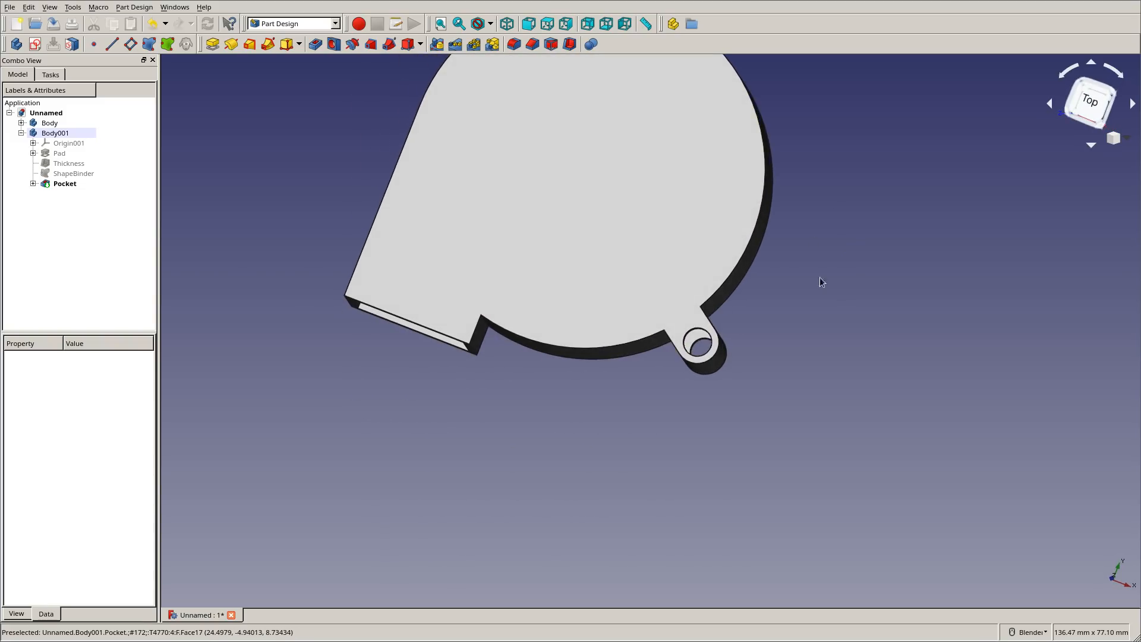
{"action": "middle_click_drag", "start_coordinate": [431, 153], "coordinate": [622, 201]}
{"action": "left_click", "coordinate": [621, 201]}
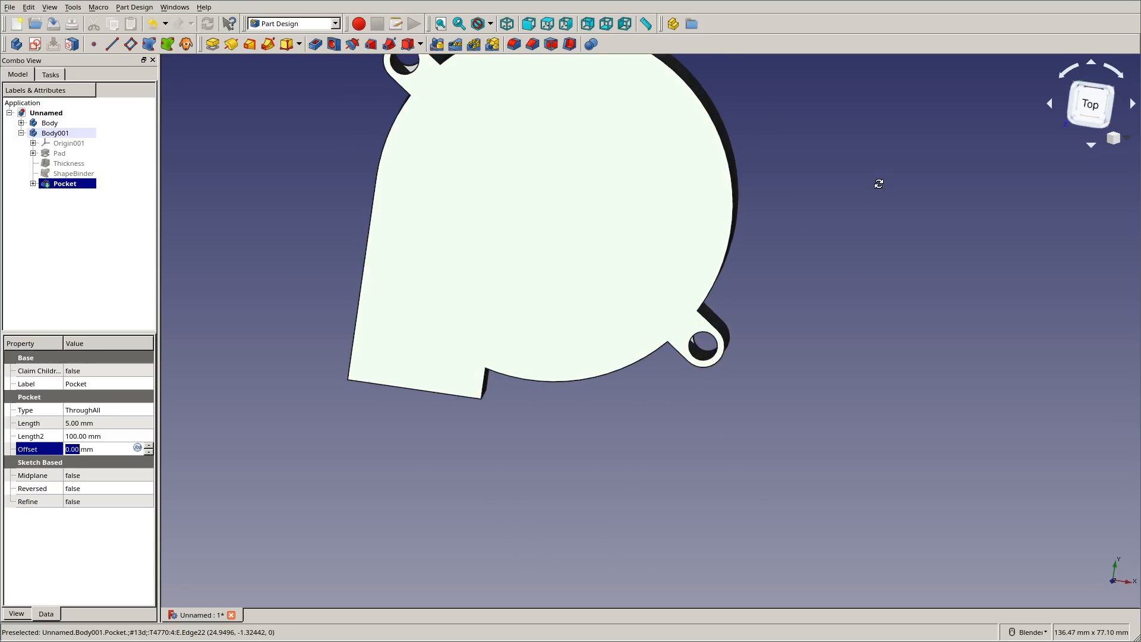
Show the shape binder and hide the Pocket feature so only the binder's flat housing outline is displayed
{"action": "middle_click_drag", "start_coordinate": [886, 176], "coordinate": [764, 206]}
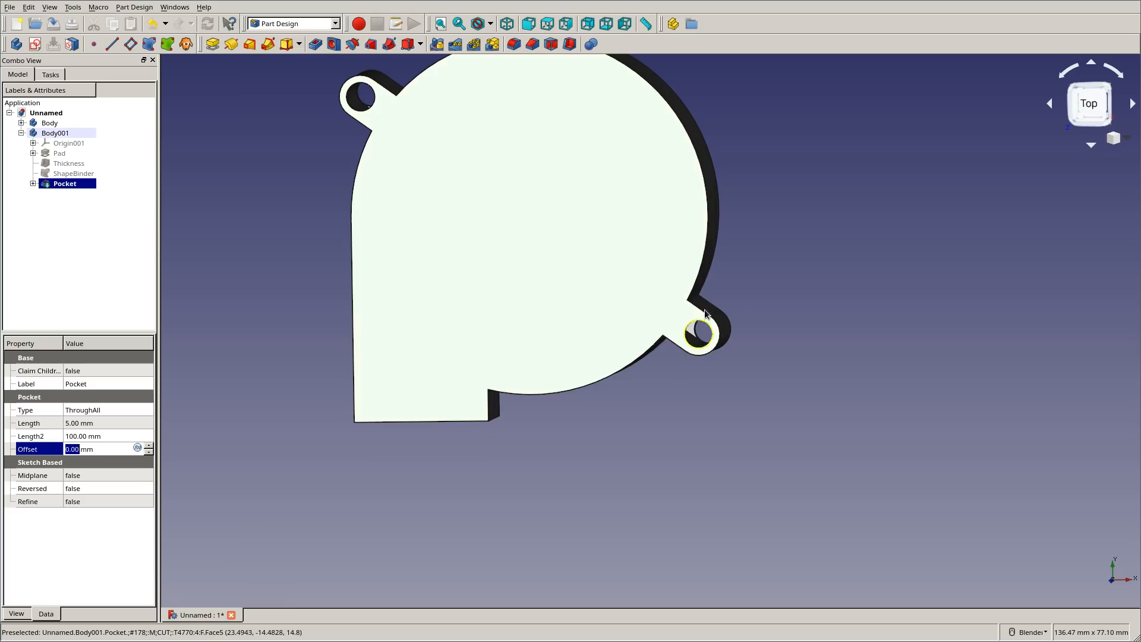
{"action": "left_click", "coordinate": [67, 174]}
{"action": "key", "text": "space"}
{"action": "left_click", "coordinate": [62, 186]}
{"action": "key", "text": "space"}
{"action": "left_click", "coordinate": [112, 236]}
{"action": "left_click", "coordinate": [517, 188]}
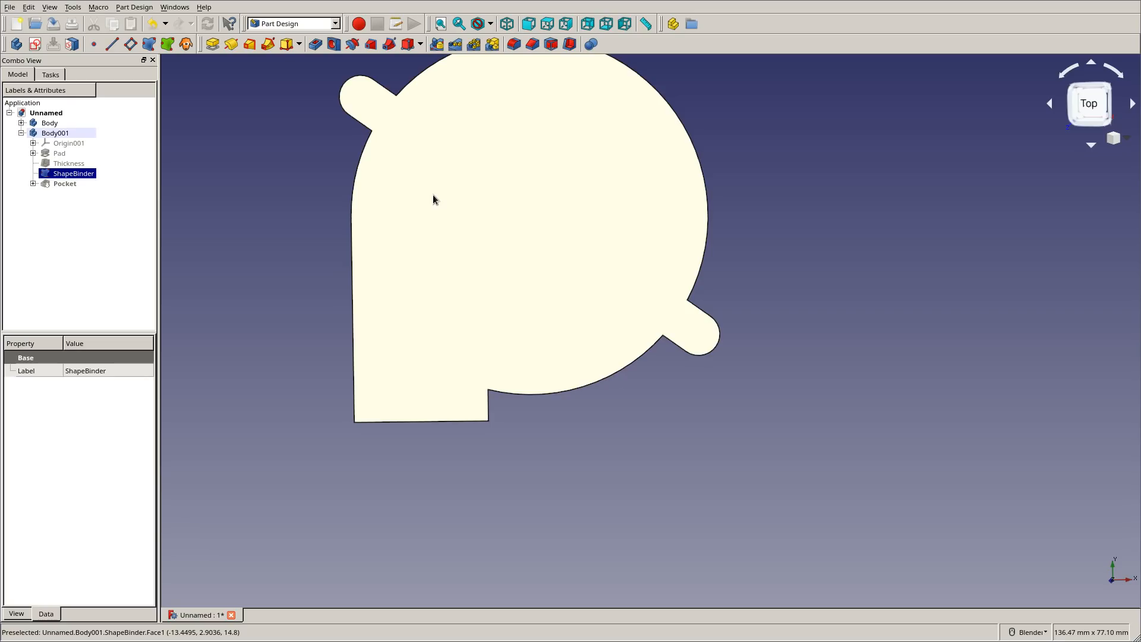
Create a new sketch on the shape binder's face
{"action": "left_click", "coordinate": [246, 157]}
{"action": "left_click", "coordinate": [433, 185]}
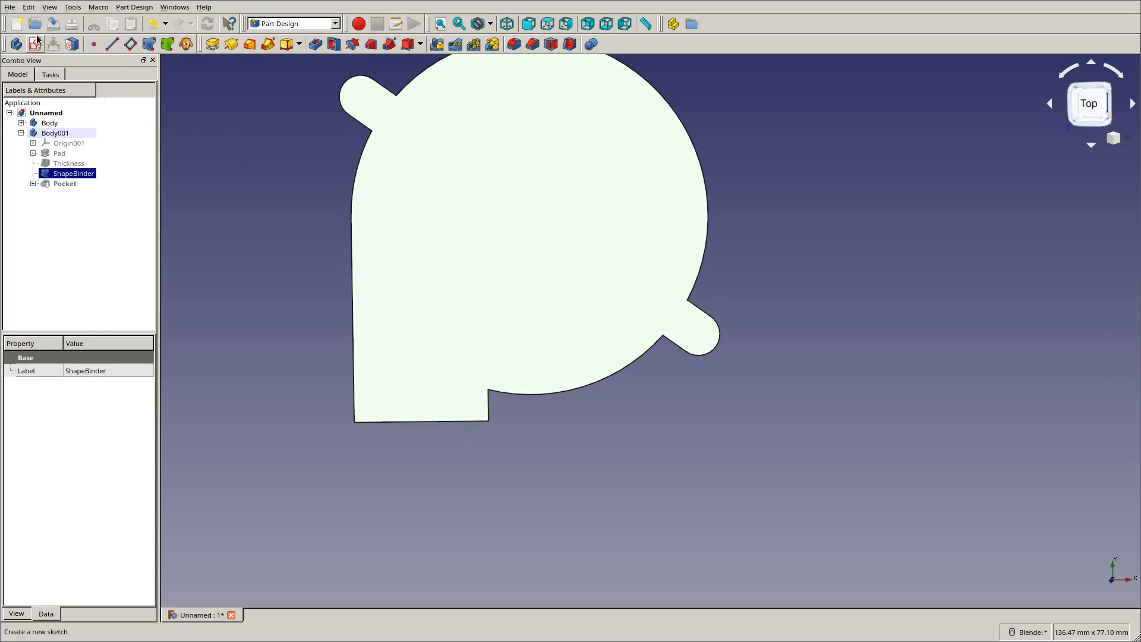
{"action": "middle_click_drag", "start_coordinate": [298, 158], "coordinate": [298, 183], "text": "shift"}
{"action": "left_click", "coordinate": [298, 184]}
{"action": "left_click", "coordinate": [531, 268]}
{"action": "left_click", "coordinate": [16, 43]}
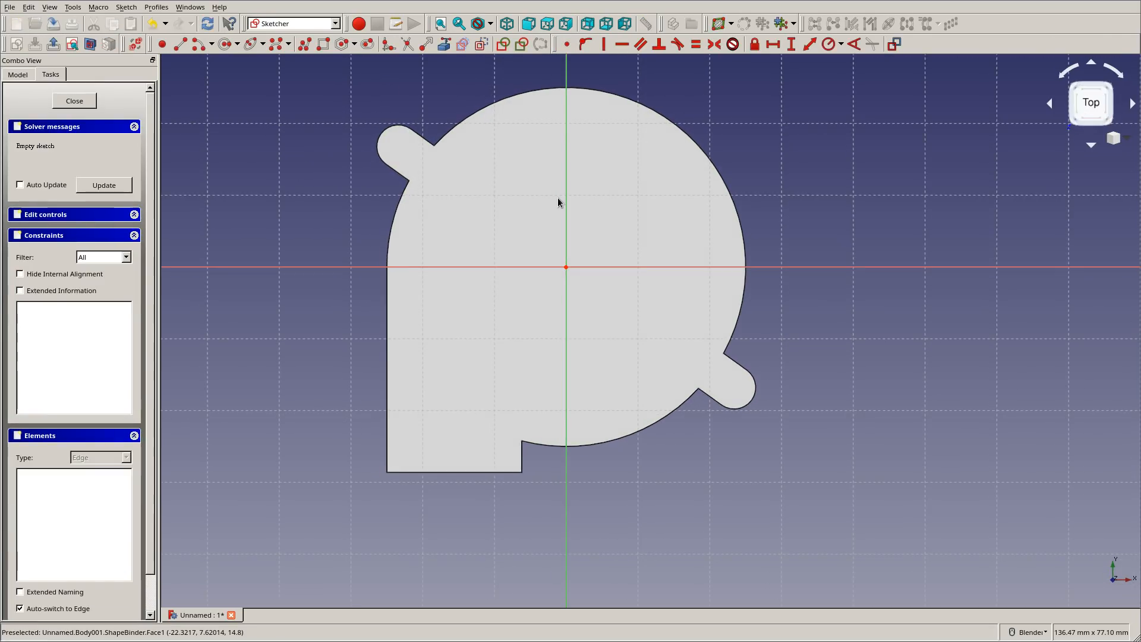
Bring the end arcs of the upper-left and lower-right lugs into the sketch as external geometry
{"action": "key", "text": "g"}
{"action": "key", "text": "x"}
{"action": "left_click", "coordinate": [381, 148]}
{"action": "left_click", "coordinate": [752, 400]}
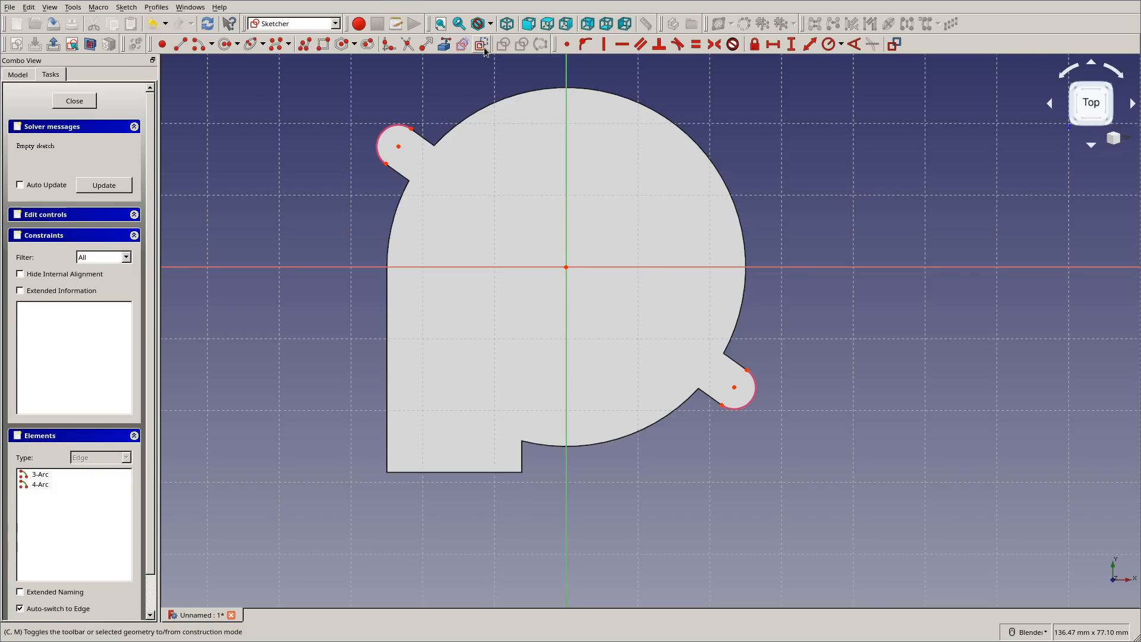
{"action": "key", "text": "Escape"}
Draw a construction line between the centres of the two lug arcs
{"action": "left_click", "coordinate": [181, 43]}
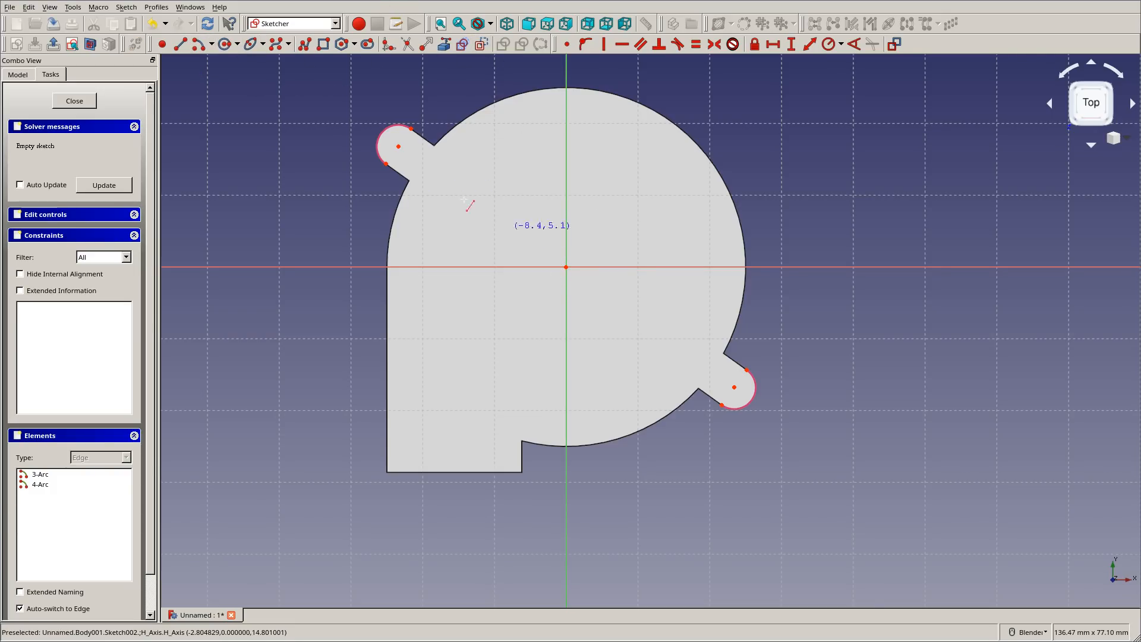
{"action": "left_click", "coordinate": [399, 147]}
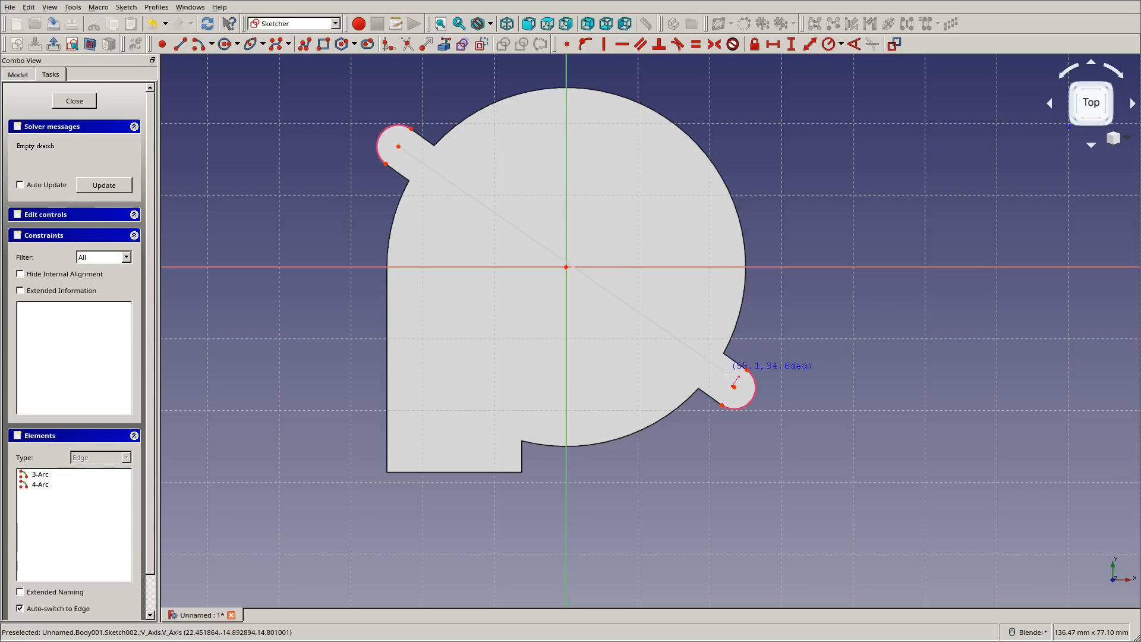
{"action": "left_click", "coordinate": [735, 387]}
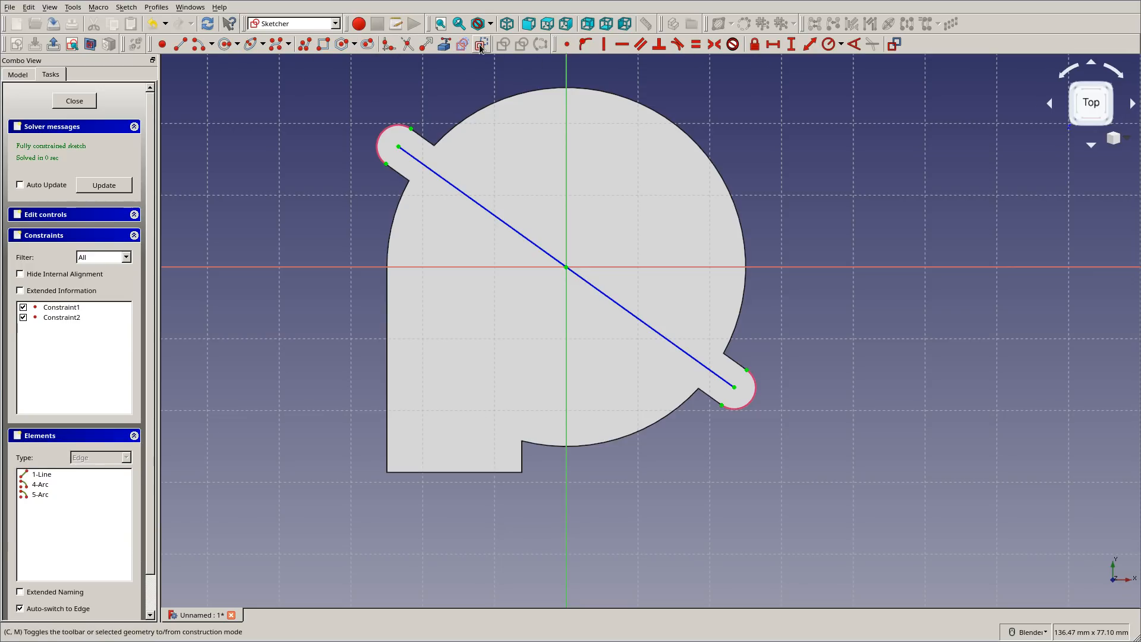
Draw a circle of about 14.4 mm radius centred on the construction line, slightly below and right of the origin
{"action": "left_click", "coordinate": [224, 44]}
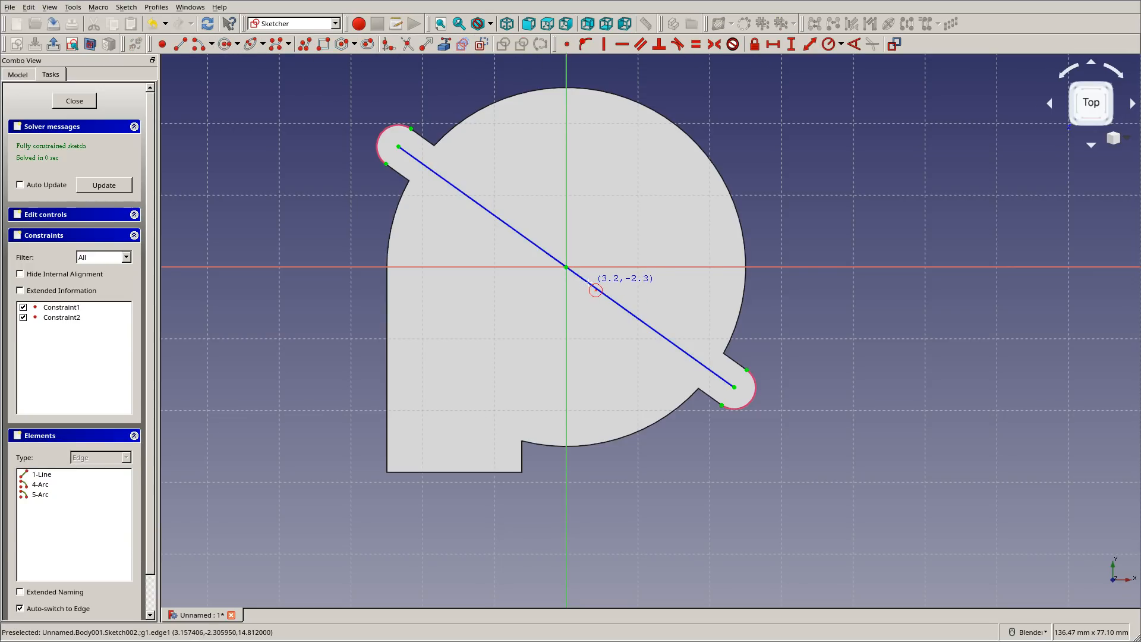
{"action": "left_click", "coordinate": [589, 280]}
{"action": "left_click", "coordinate": [601, 179]}
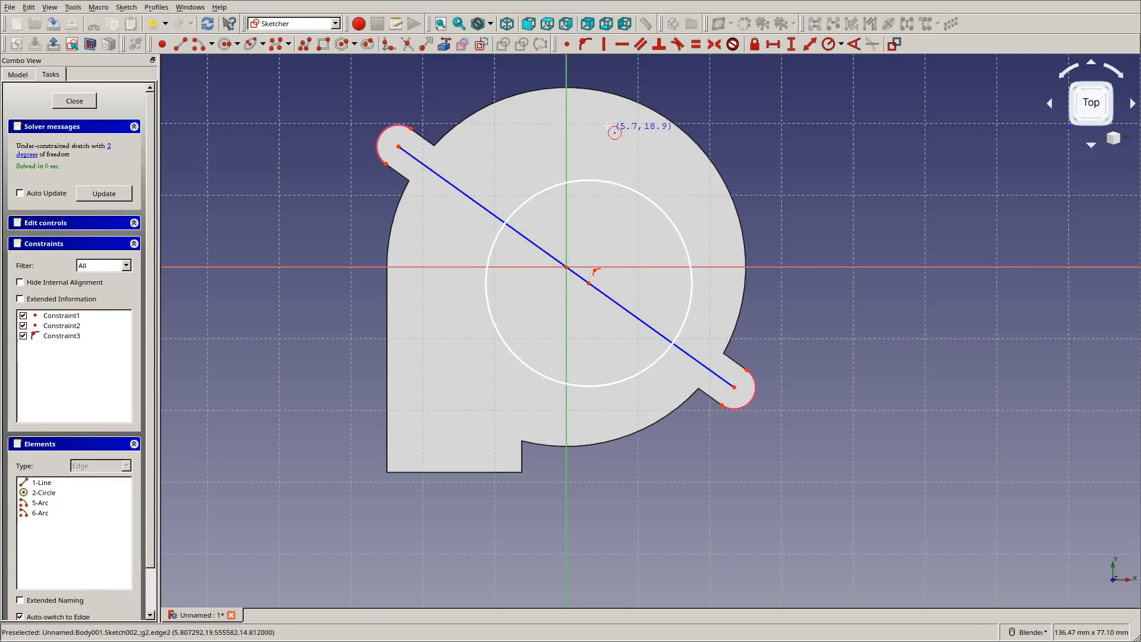
Constrain the distance from the circle's centre to the lower-right lug arc's centre to 27 mm
{"action": "left_click", "coordinate": [591, 285]}
{"action": "left_click", "coordinate": [735, 387]}
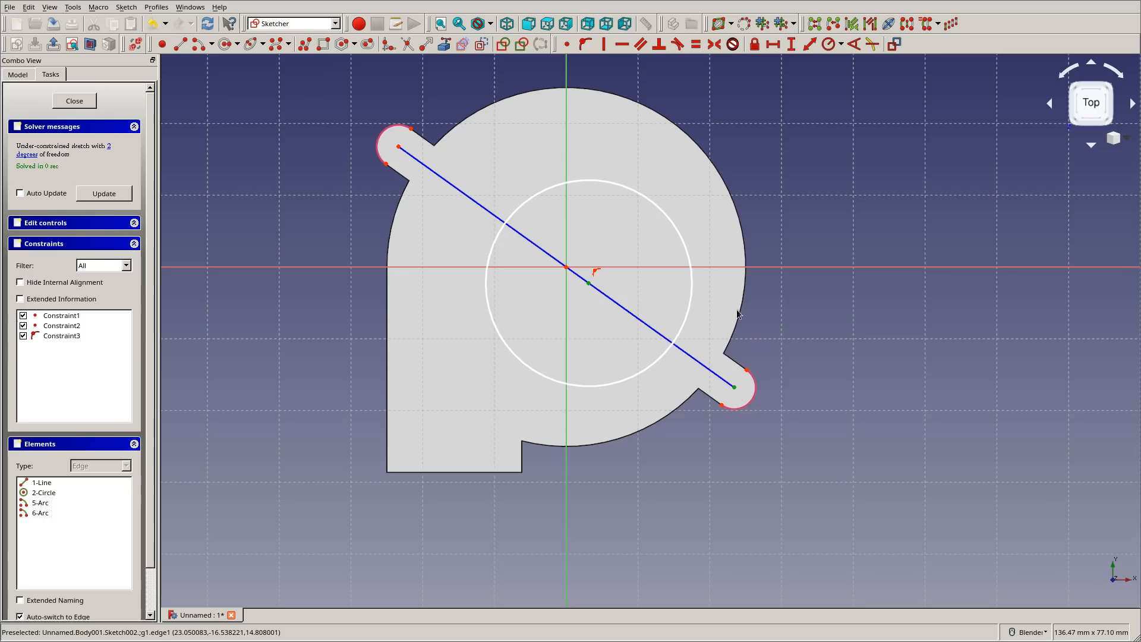
{"action": "left_click", "coordinate": [809, 44]}
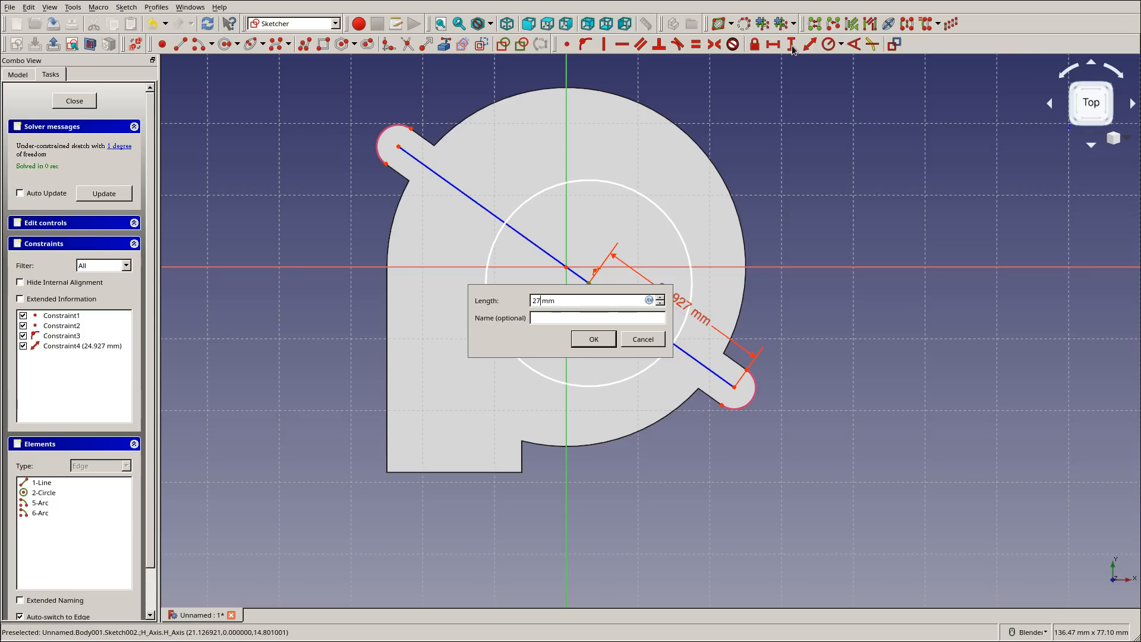
{"action": "key", "text": "Return"}
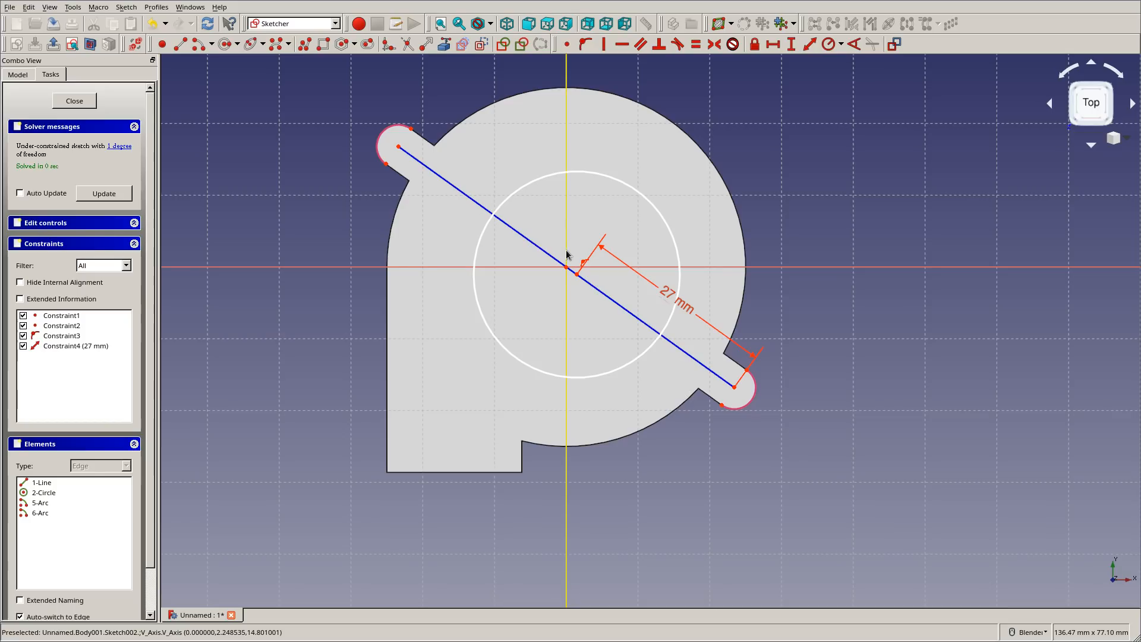
Set the circle's radius to 31.2/2 mm and close the sketch
{"action": "left_click", "coordinate": [635, 190]}
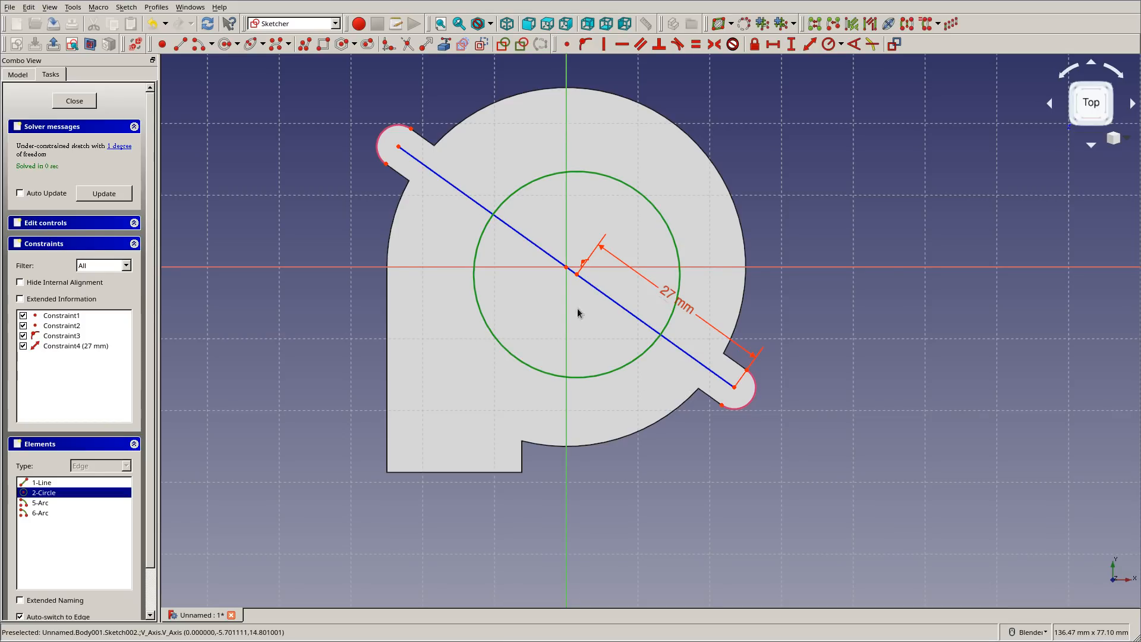
{"action": "left_click", "coordinate": [823, 48]}
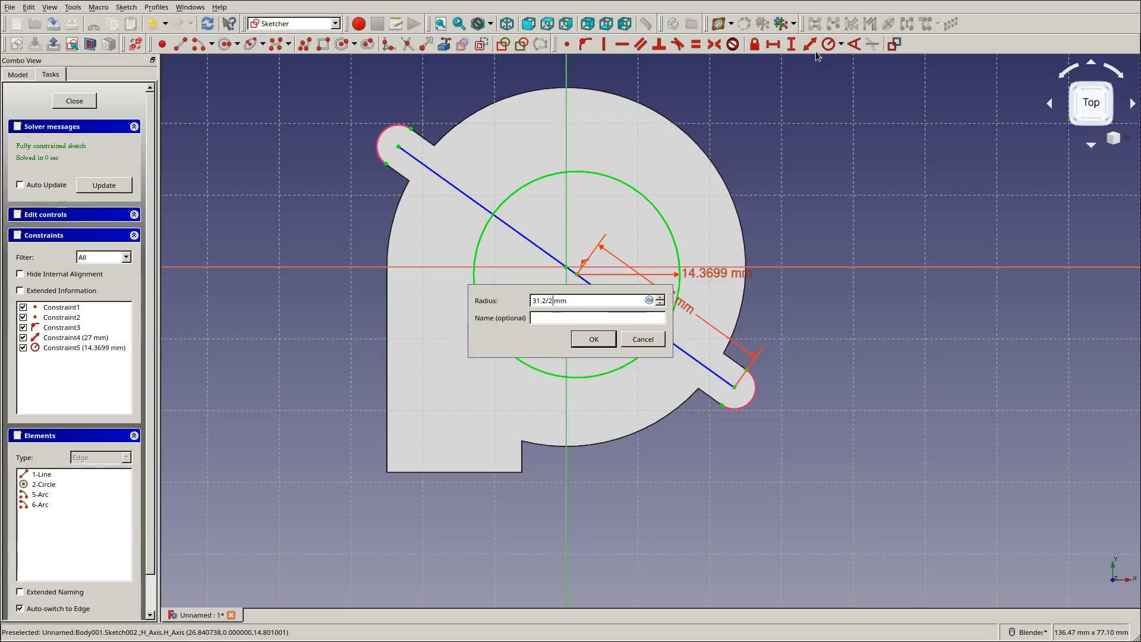
{"action": "key", "text": "Return"}
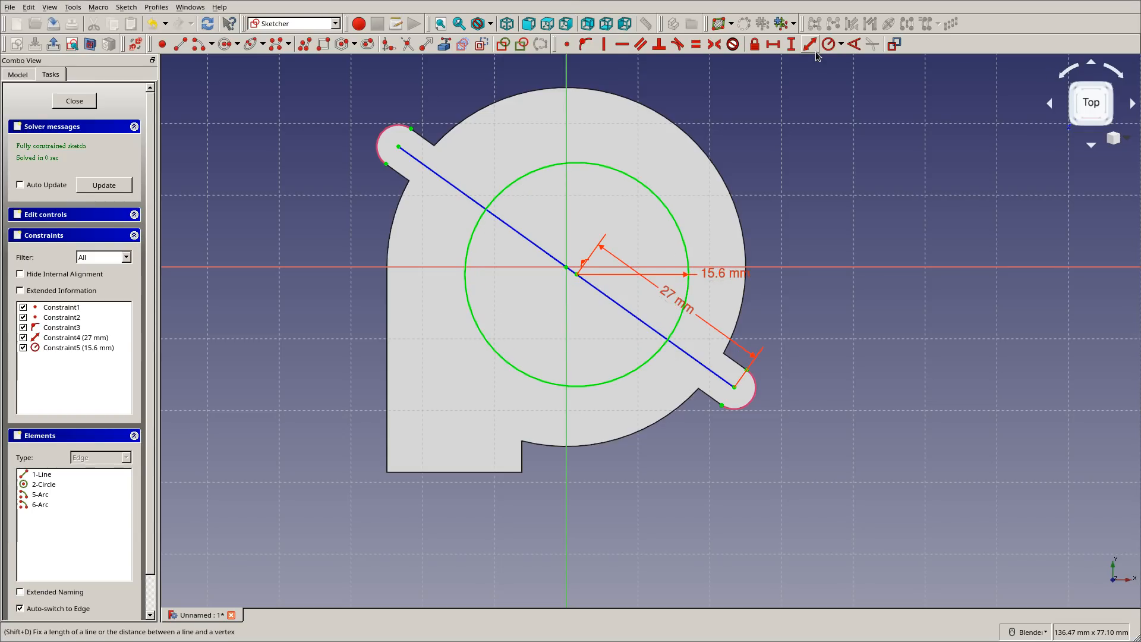
{"action": "mouse_move", "coordinate": [914, 349]}
{"action": "middle_mouse_down"}
{"action": "mouse_move", "coordinate": [900, 273]}
{"action": "mouse_move", "coordinate": [885, 303]}
{"action": "middle_mouse_up"}
{"action": "left_click", "coordinate": [74, 101]}
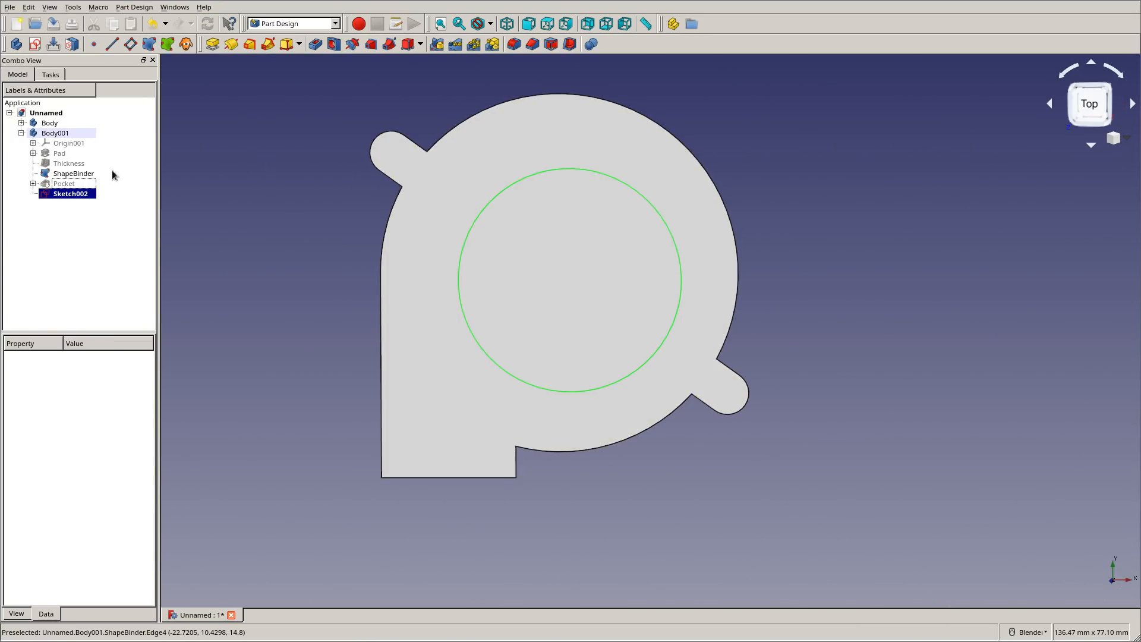
Hide the shape binder and show the Pocket feature again beneath the inlet circle sketch
{"action": "right_click", "coordinate": [69, 185]}
{"action": "left_click", "coordinate": [49, 192]}
{"action": "key", "text": "space"}
{"action": "key", "text": "space"}
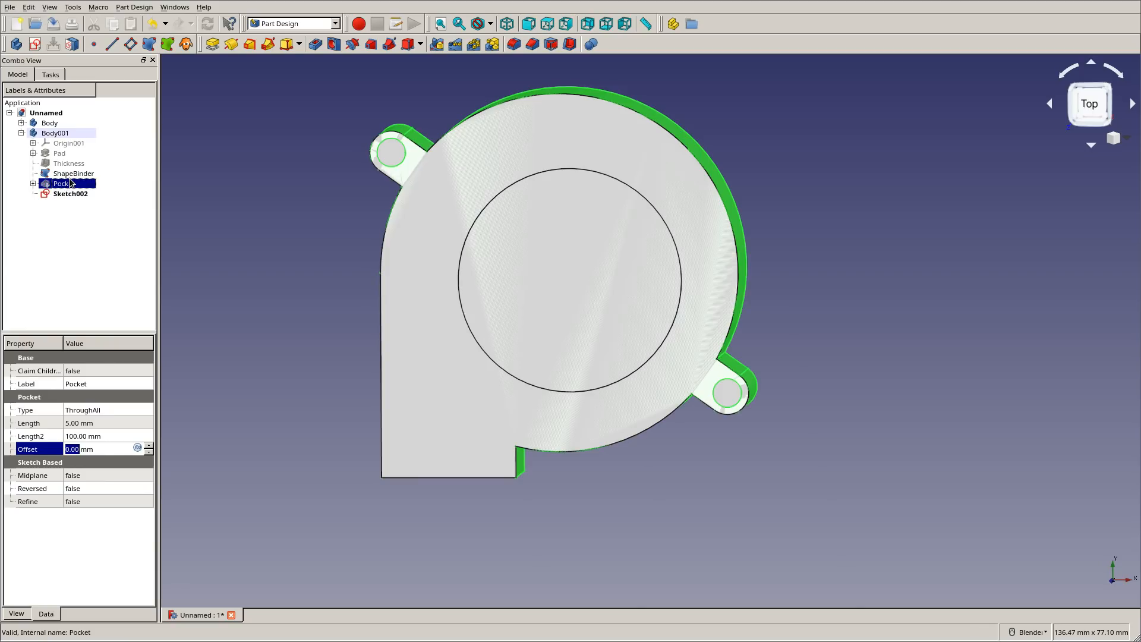
{"action": "key", "text": "space"}
{"action": "left_click", "coordinate": [69, 175]}
{"action": "key", "text": "space"}
{"action": "left_click", "coordinate": [63, 205]}
{"action": "left_click", "coordinate": [62, 186]}
{"action": "key", "text": "space"}
{"action": "key", "text": "space"}
{"action": "key", "text": "space"}
{"action": "key", "text": "space"}
{"action": "key", "text": "space"}
{"action": "key", "text": "space"}
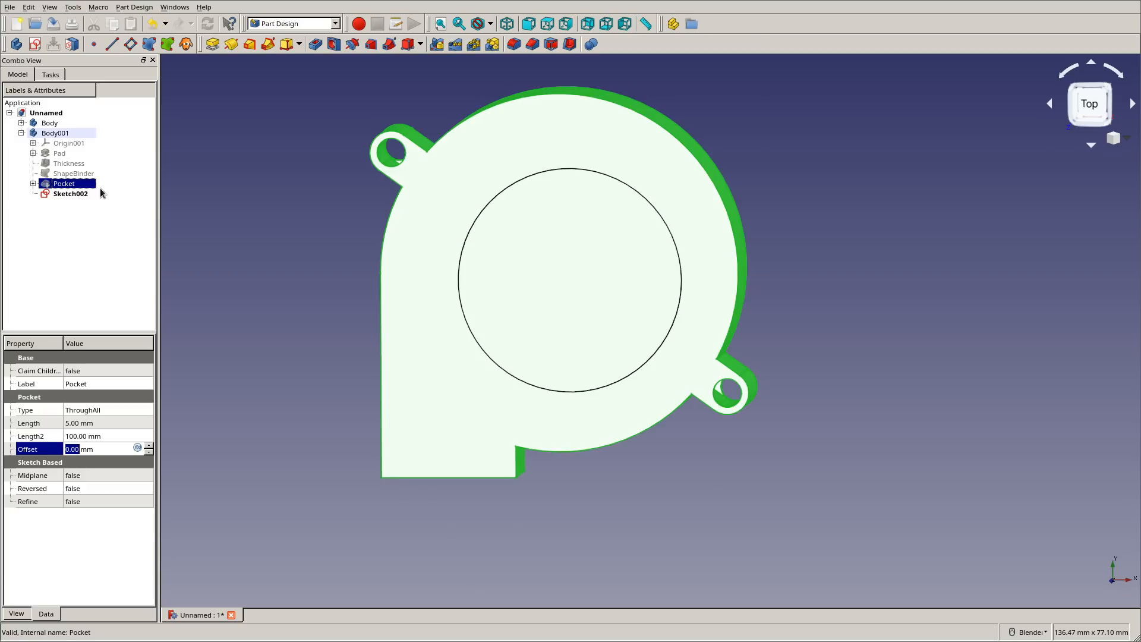
{"action": "left_click", "coordinate": [87, 214]}
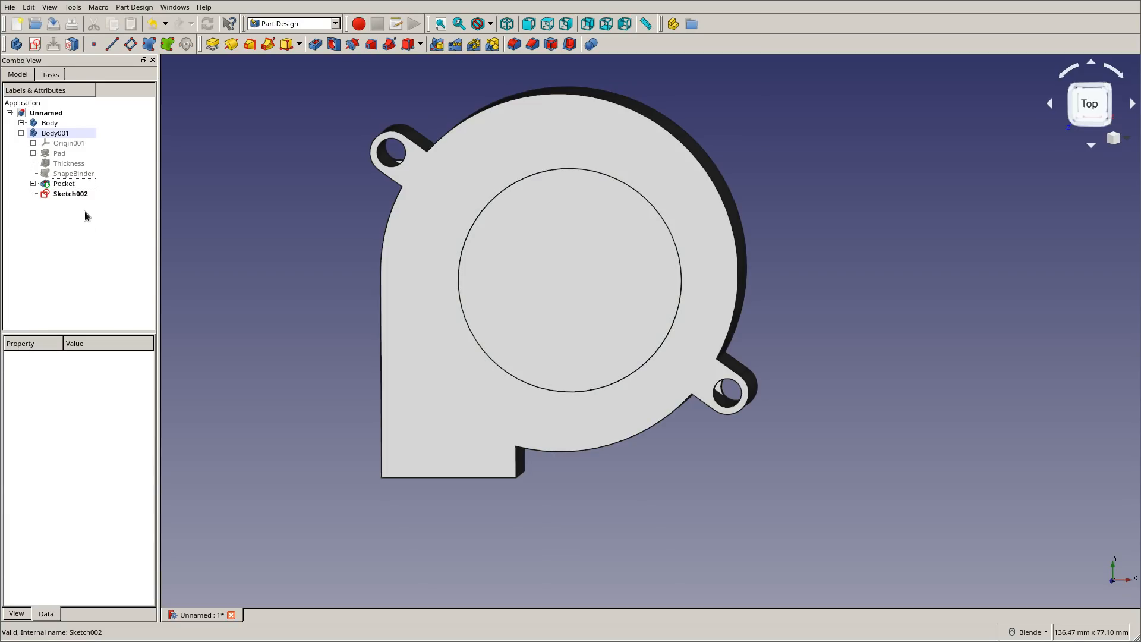
Pocket the inlet circle 1 mm deep through the housing's top wall and inspect the opening from several sides
{"action": "left_click", "coordinate": [77, 193]}
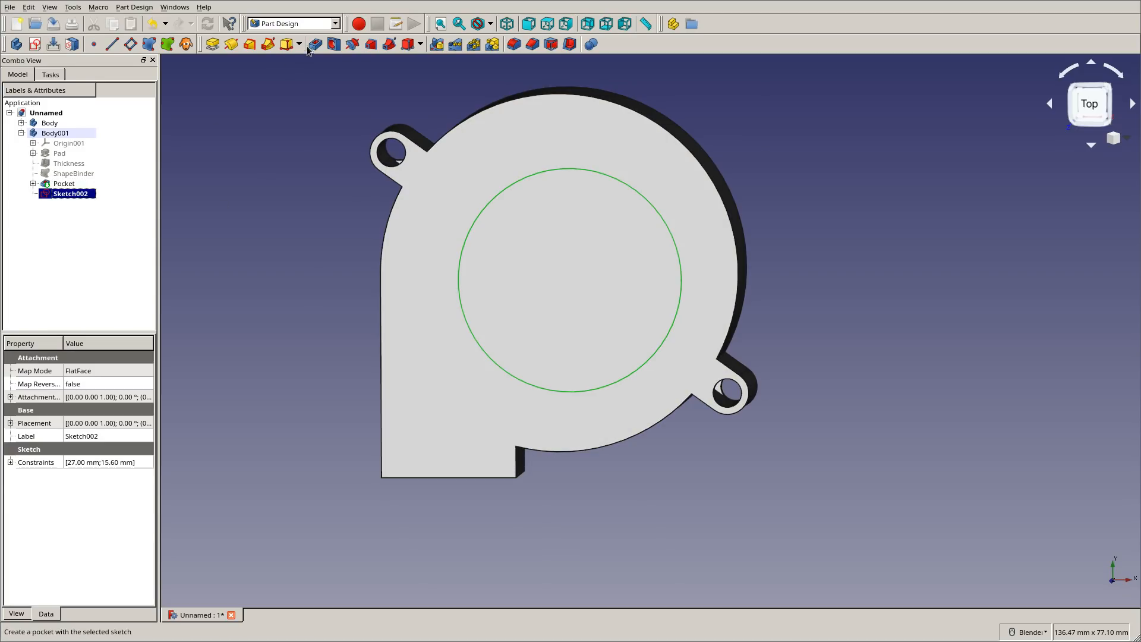
{"action": "left_click", "coordinate": [315, 44]}
{"action": "middle_click_drag", "start_coordinate": [622, 500], "coordinate": [645, 425]}
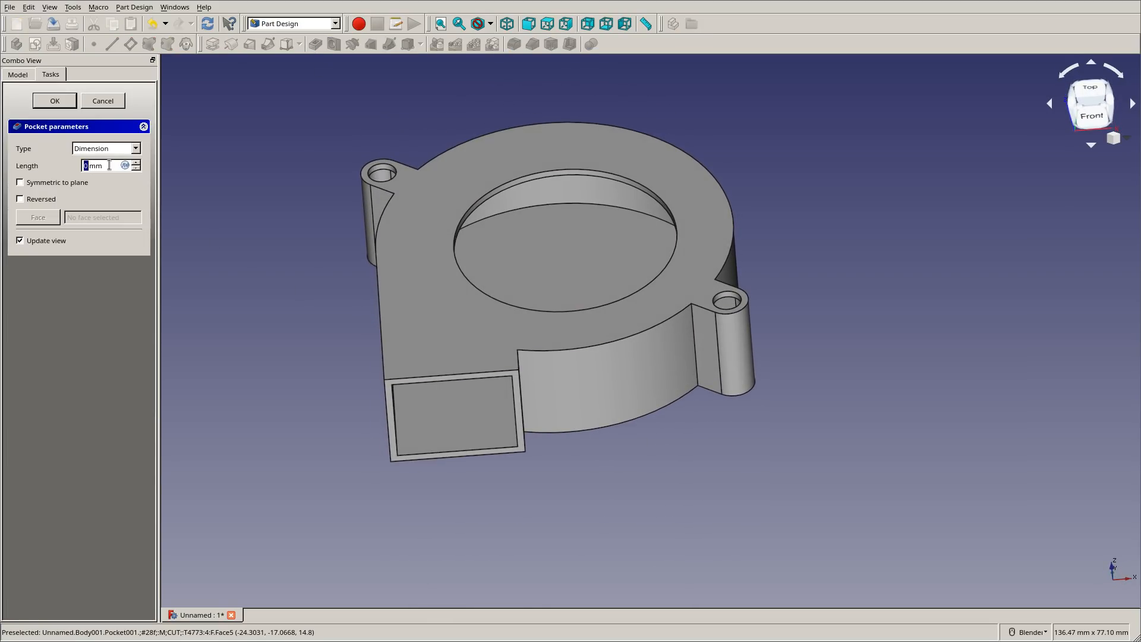
{"action": "middle_click_drag", "start_coordinate": [302, 123], "coordinate": [305, 125]}
{"action": "middle_click_drag", "start_coordinate": [744, 189], "coordinate": [800, 158]}
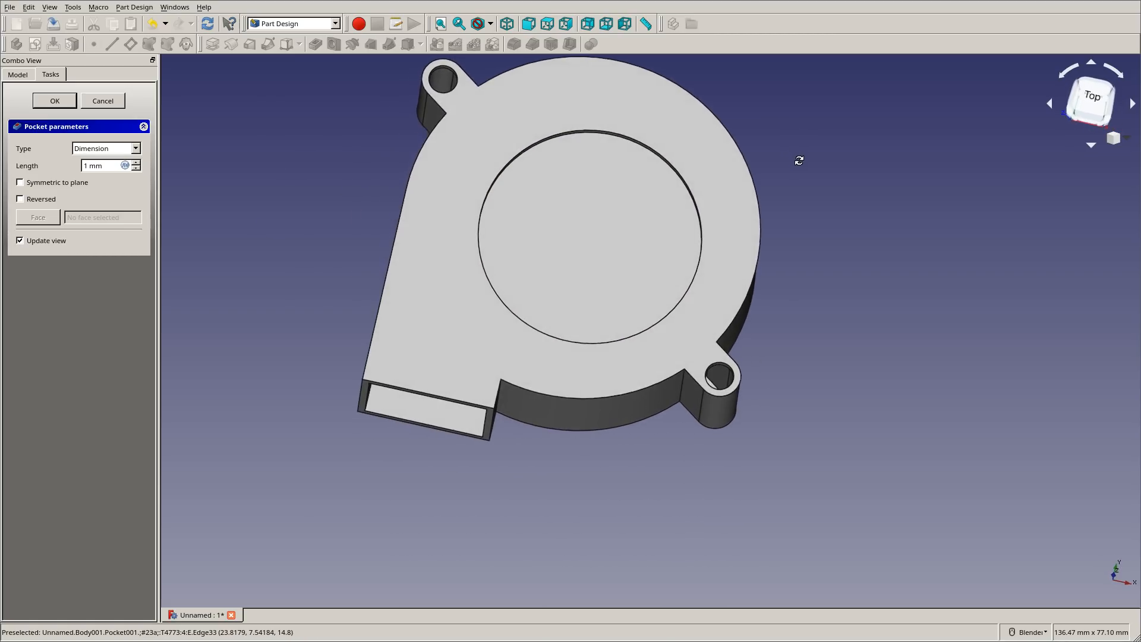
{"action": "middle_click_drag", "start_coordinate": [631, 277], "coordinate": [469, 438]}
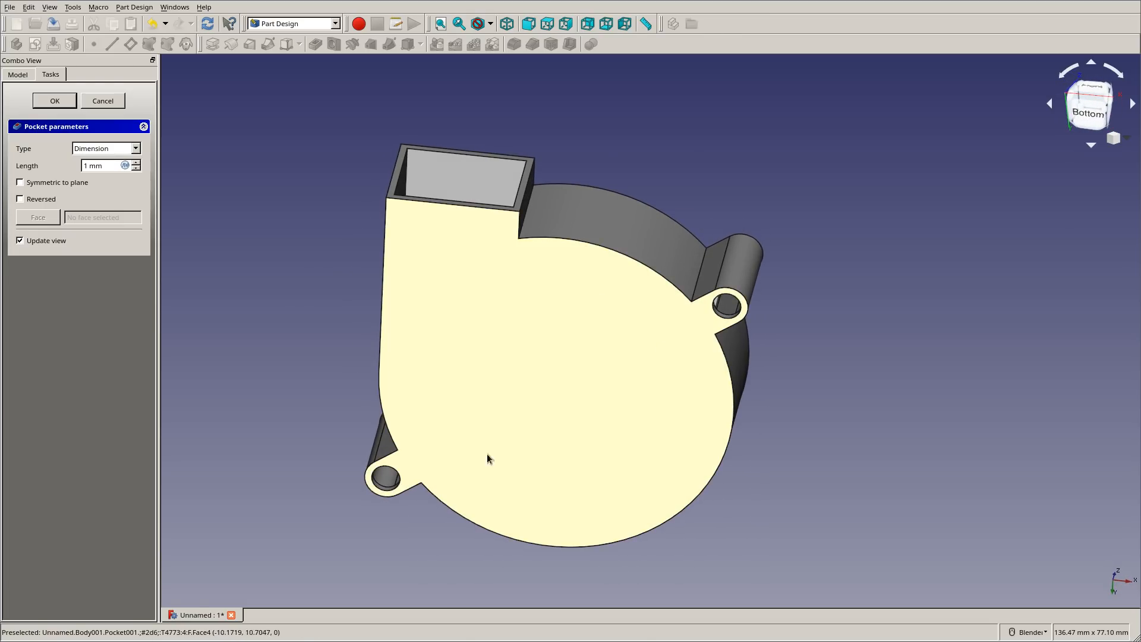
{"action": "middle_click_drag", "start_coordinate": [708, 251], "coordinate": [681, 271]}
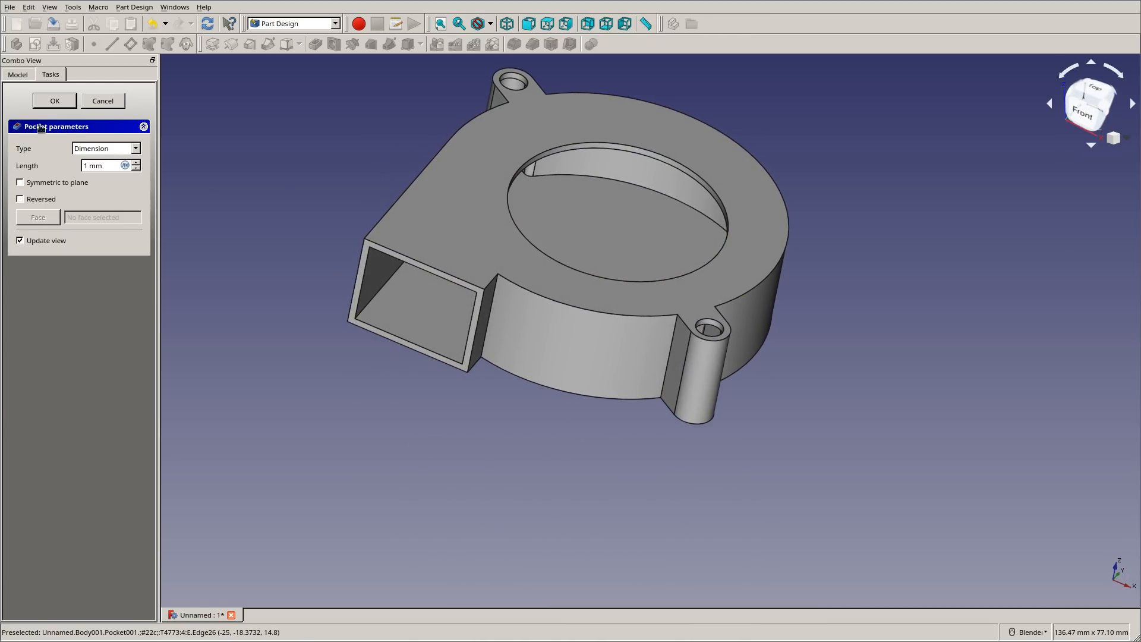
{"action": "left_click", "coordinate": [52, 102]}
{"action": "middle_click_drag", "start_coordinate": [713, 518], "coordinate": [360, 260]}
{"action": "middle_click_drag", "start_coordinate": [672, 415], "coordinate": [618, 440]}
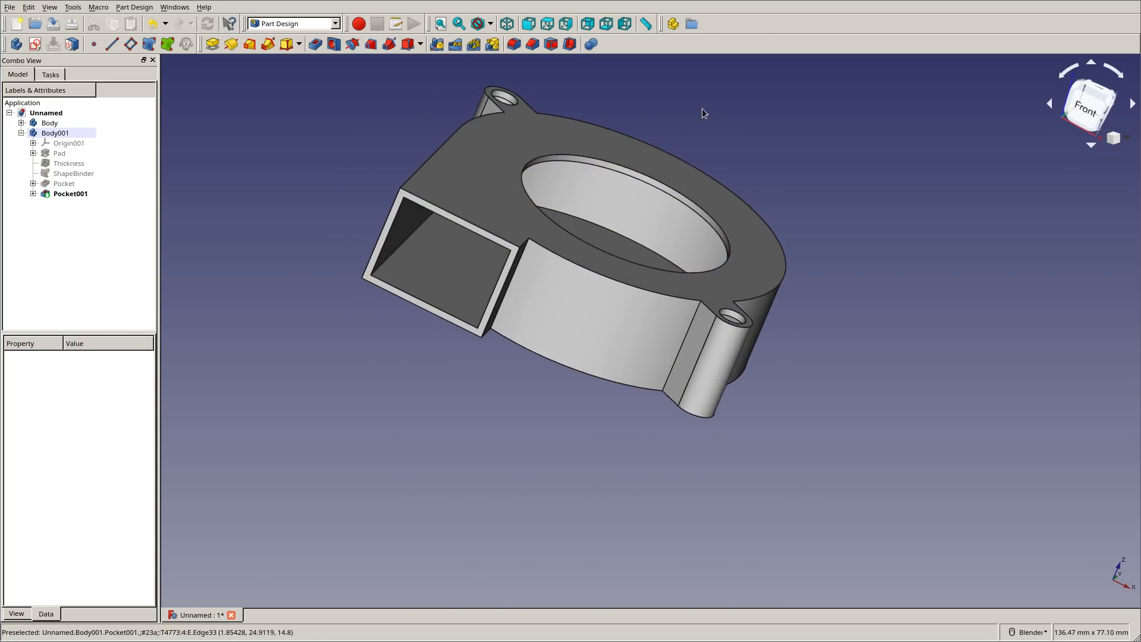
{"action": "middle_click_drag", "start_coordinate": [702, 112], "coordinate": [613, 262]}
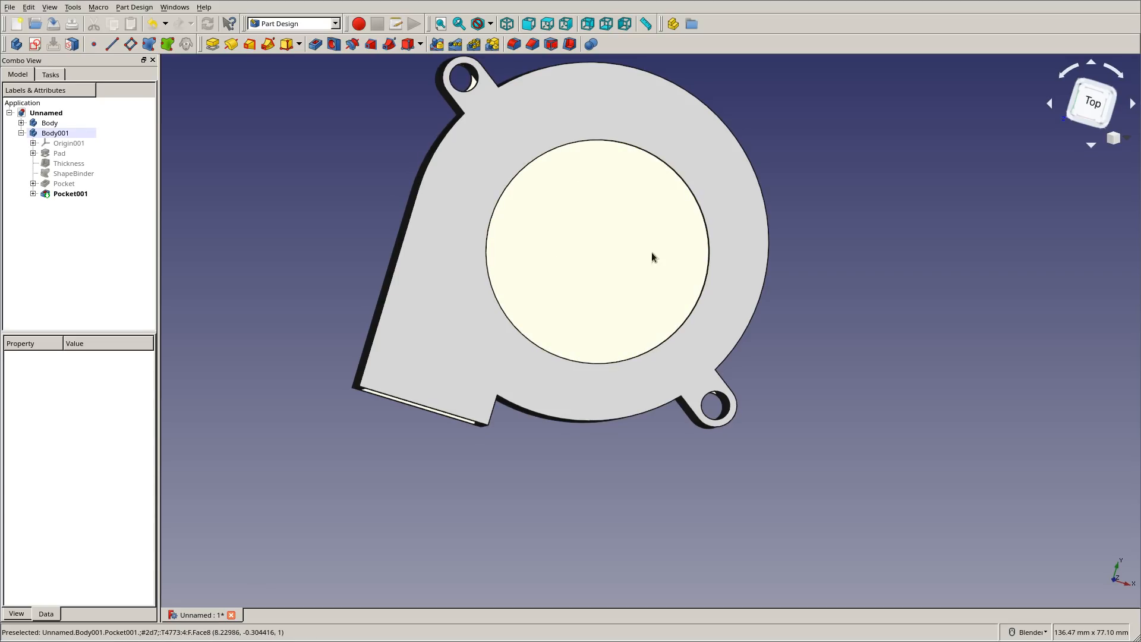
{"action": "middle_click_drag", "start_coordinate": [711, 507], "coordinate": [706, 474]}
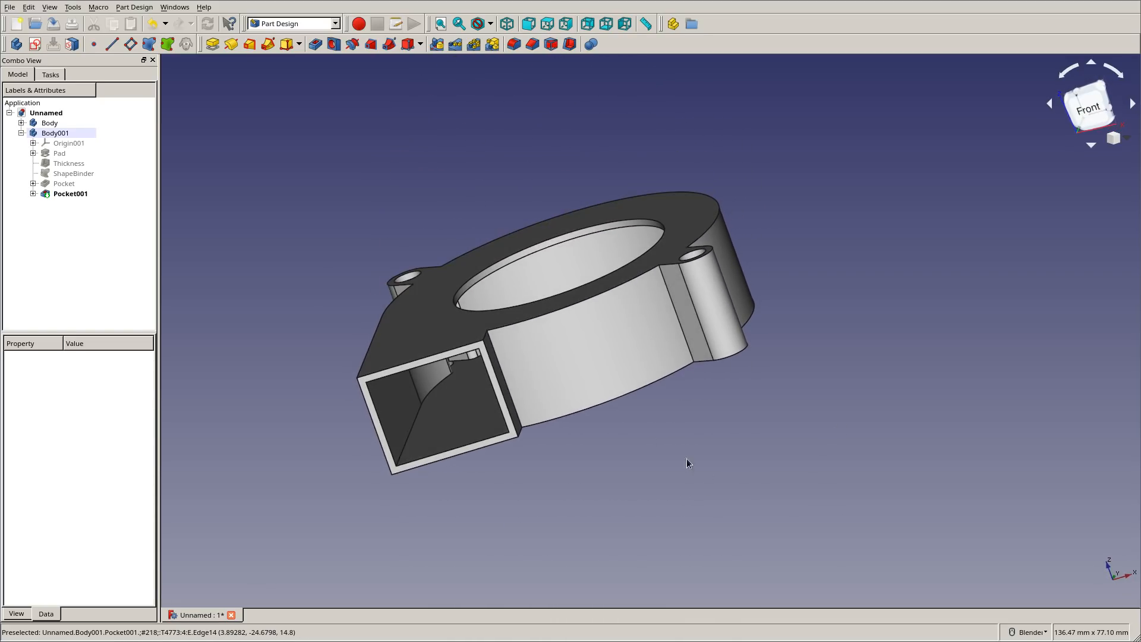
Hide the housing body Body001 and collapse its feature list in the model tree
{"action": "left_click", "coordinate": [46, 136]}
{"action": "key", "text": "space"}
{"action": "left_click", "coordinate": [42, 207]}
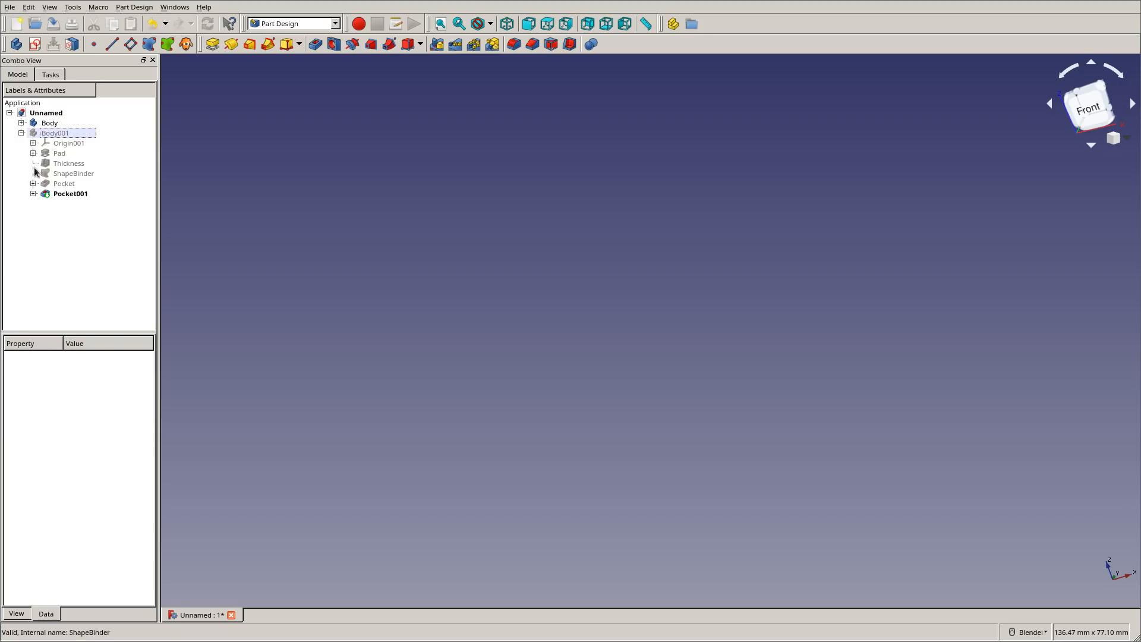
{"action": "left_click", "coordinate": [21, 133]}
{"action": "left_click", "coordinate": [42, 126]}
{"action": "left_click", "coordinate": [52, 145]}
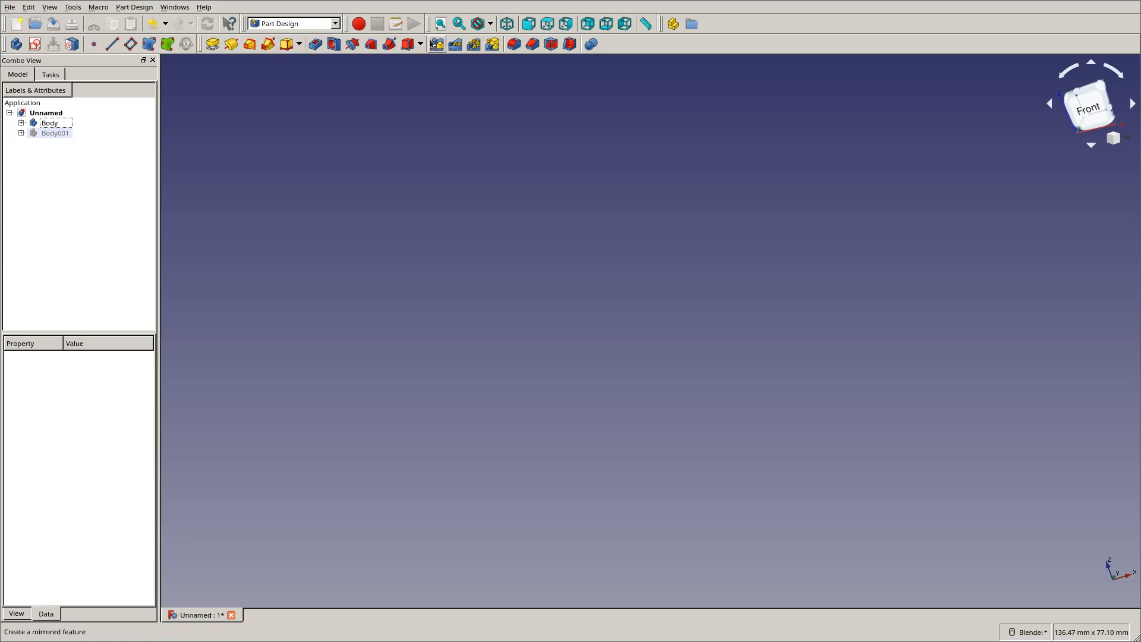
Make the empty Body the active body
{"action": "left_click", "coordinate": [59, 132]}
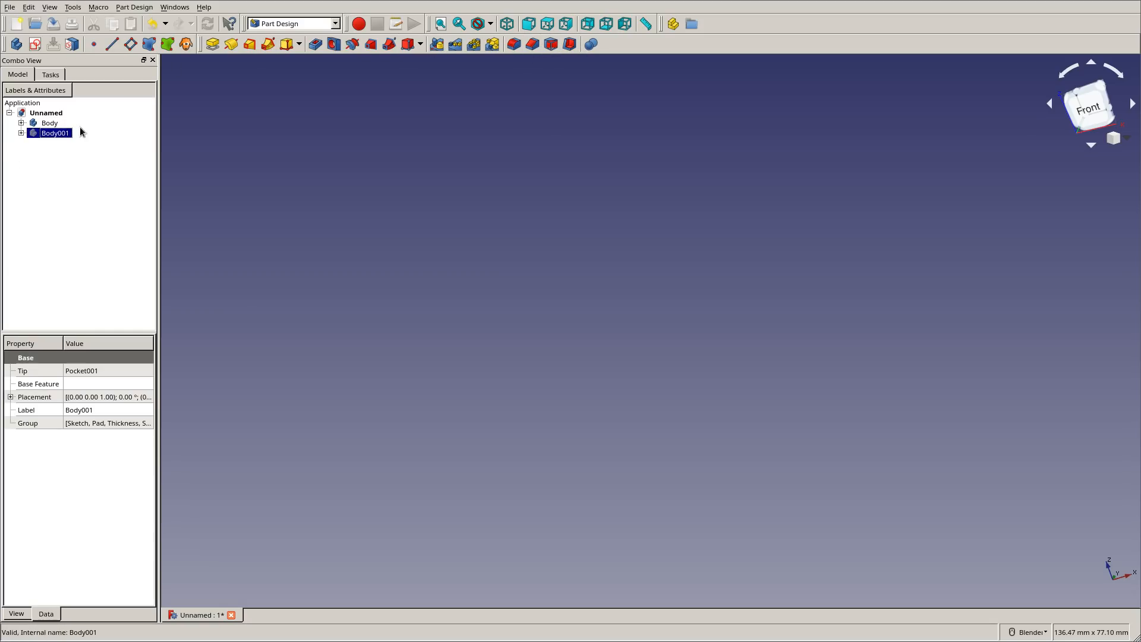
{"action": "left_click", "coordinate": [45, 167]}
{"action": "left_click", "coordinate": [51, 130]}
{"action": "left_click", "coordinate": [52, 122]}
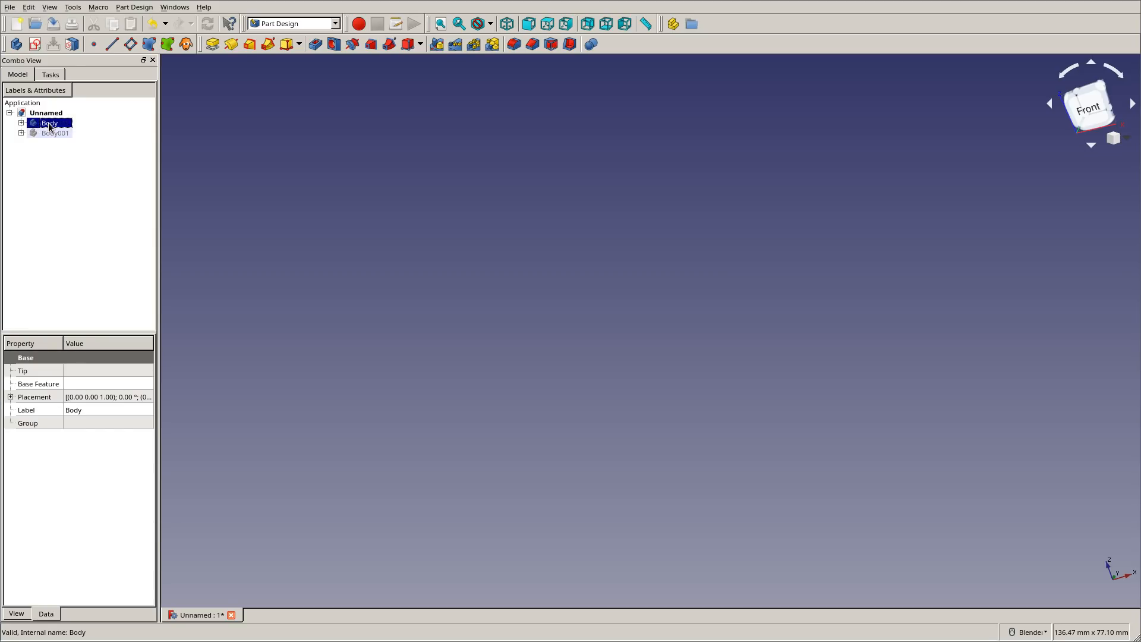
{"action": "left_click", "coordinate": [55, 149]}
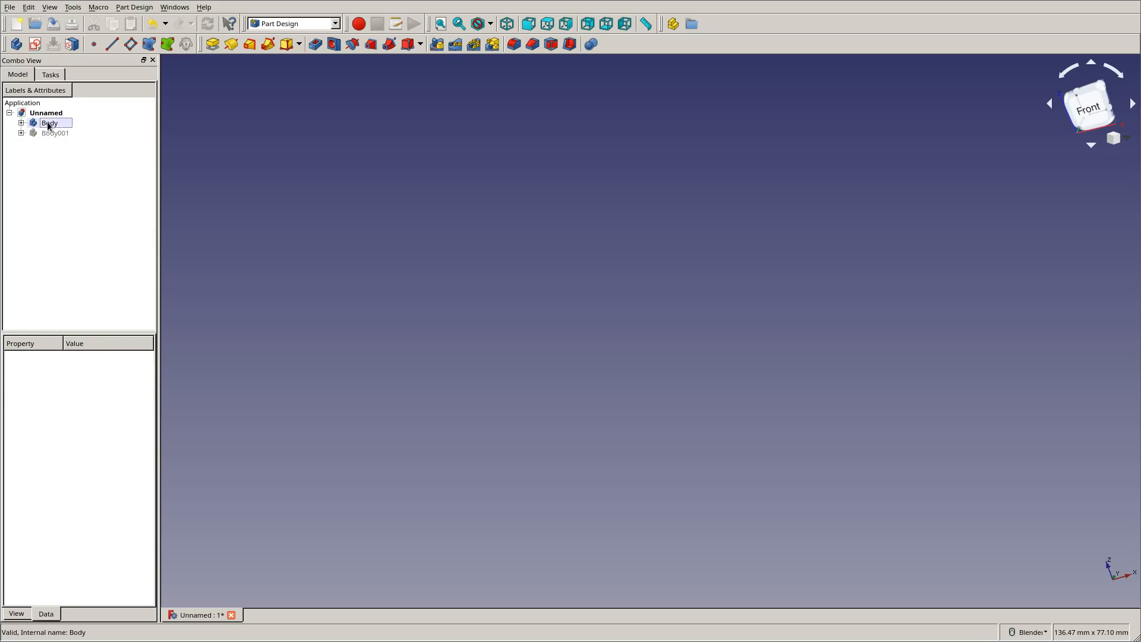
Create a new sketch on the XY plane of the empty Body
{"action": "left_click", "coordinate": [35, 44]}
{"action": "middle_click_drag", "start_coordinate": [985, 117], "coordinate": [1027, 131]}
{"action": "left_click", "coordinate": [1094, 86]}
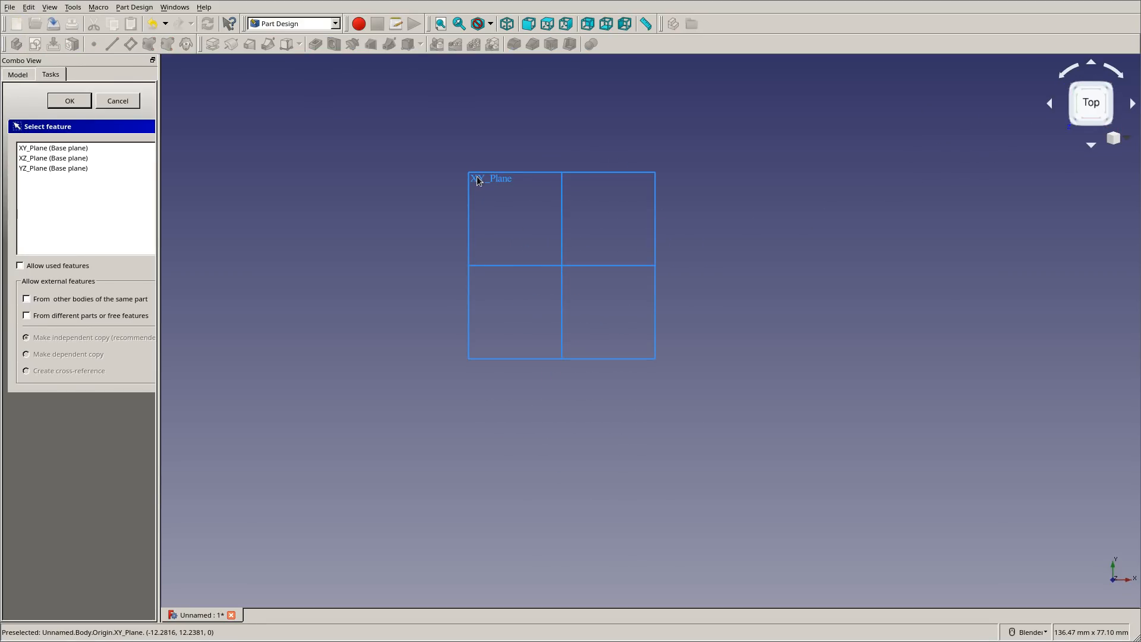
{"action": "double_click", "coordinate": [82, 149]}
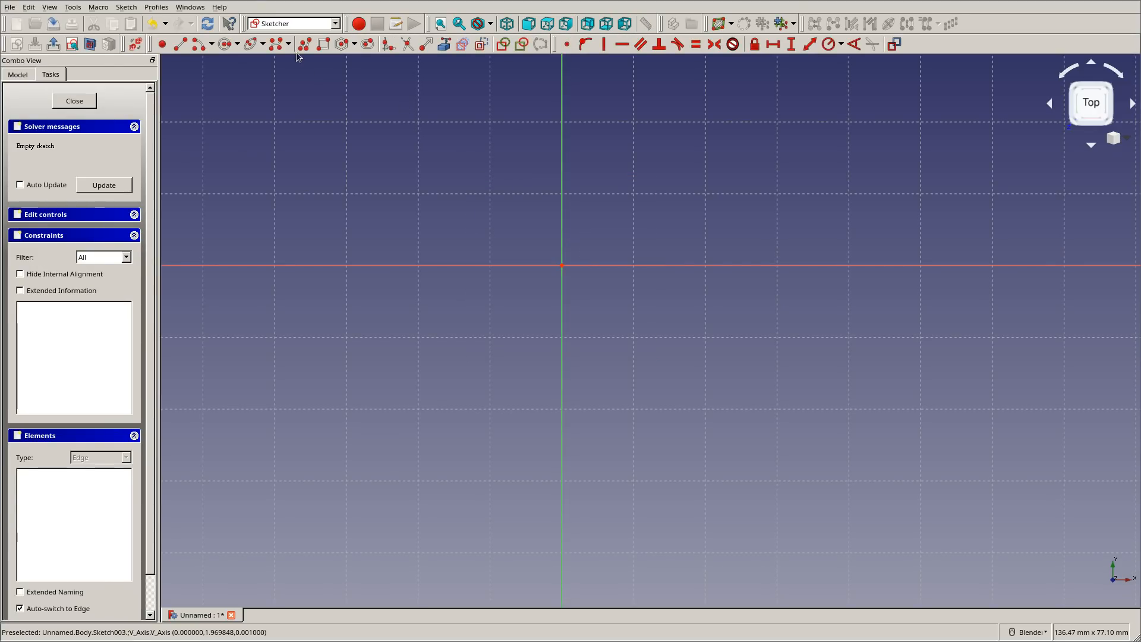
Draw a circle centred on the origin, constrain its radius to 20 mm and close the sketch
{"action": "left_click", "coordinate": [225, 45]}
{"action": "left_click", "coordinate": [561, 265]}
{"action": "left_click", "coordinate": [437, 164]}
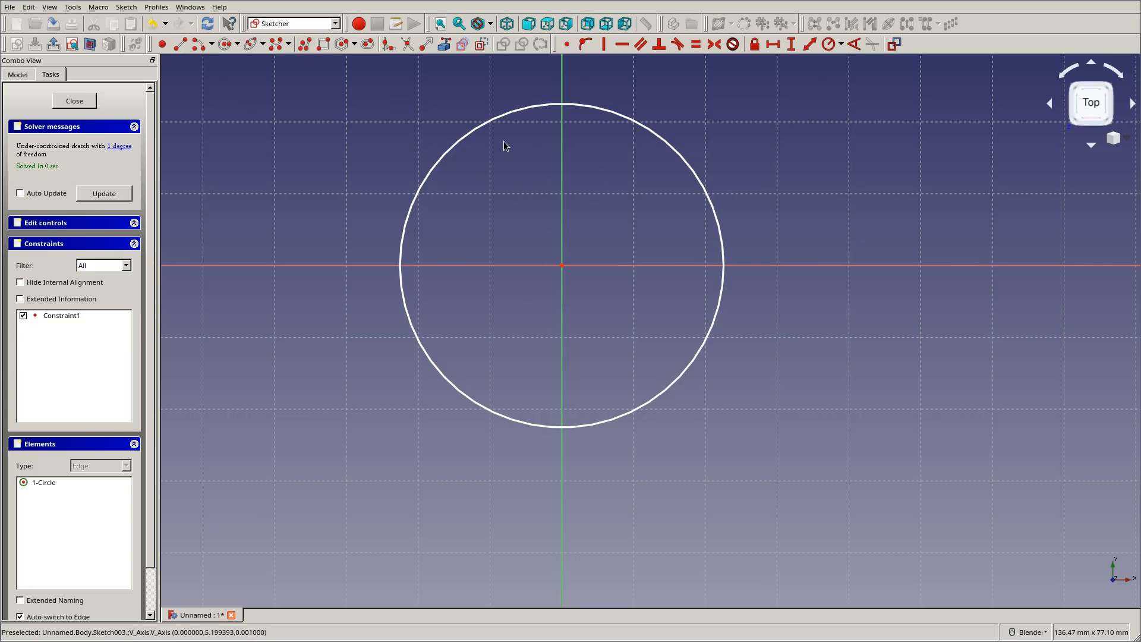
{"action": "left_click", "coordinate": [498, 120]}
{"action": "left_click", "coordinate": [836, 45]}
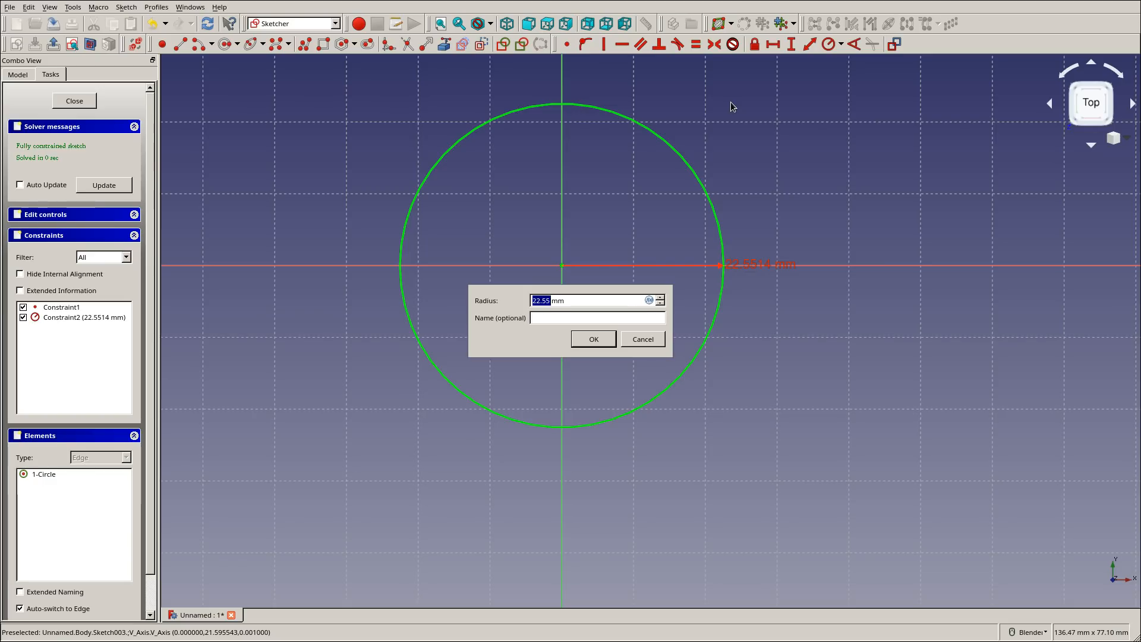
{"action": "type", "text": "20"}
{"action": "key", "text": "Return"}
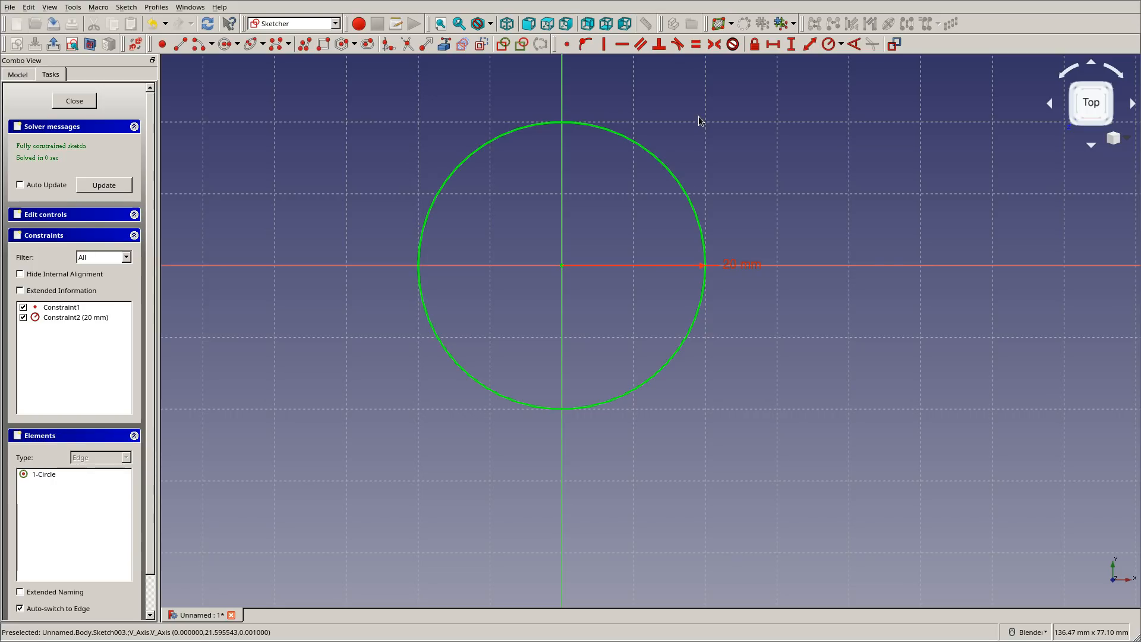
{"action": "left_click", "coordinate": [74, 101]}
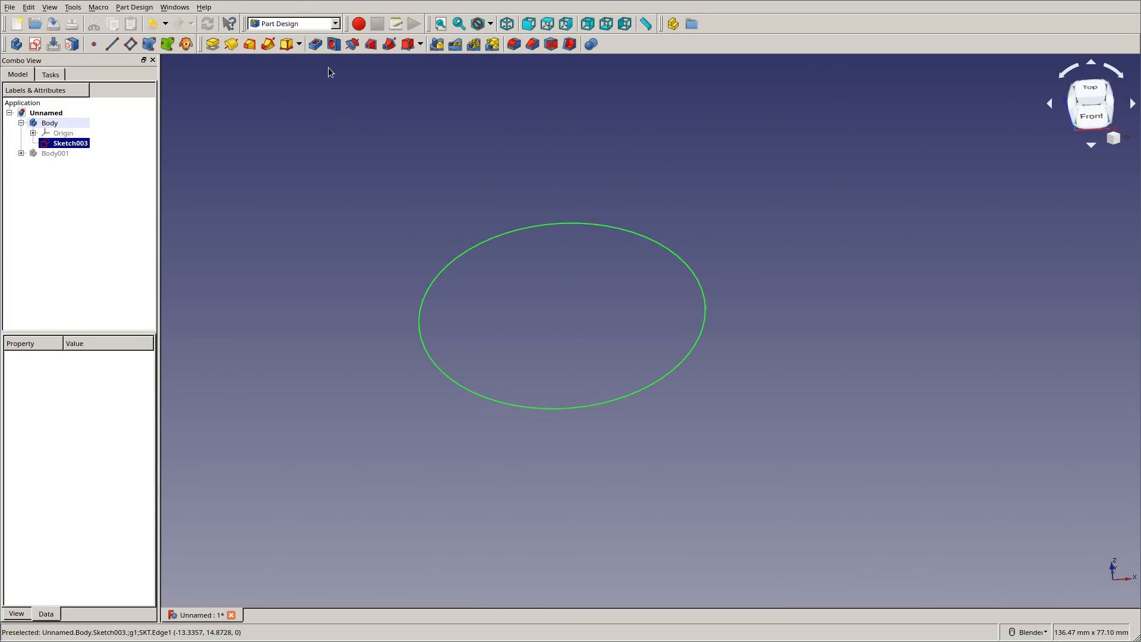
Pad the 20 mm radius circle 1 mm to form the impeller's base disc
{"action": "left_click", "coordinate": [212, 44]}
{"action": "type", "text": "1"}
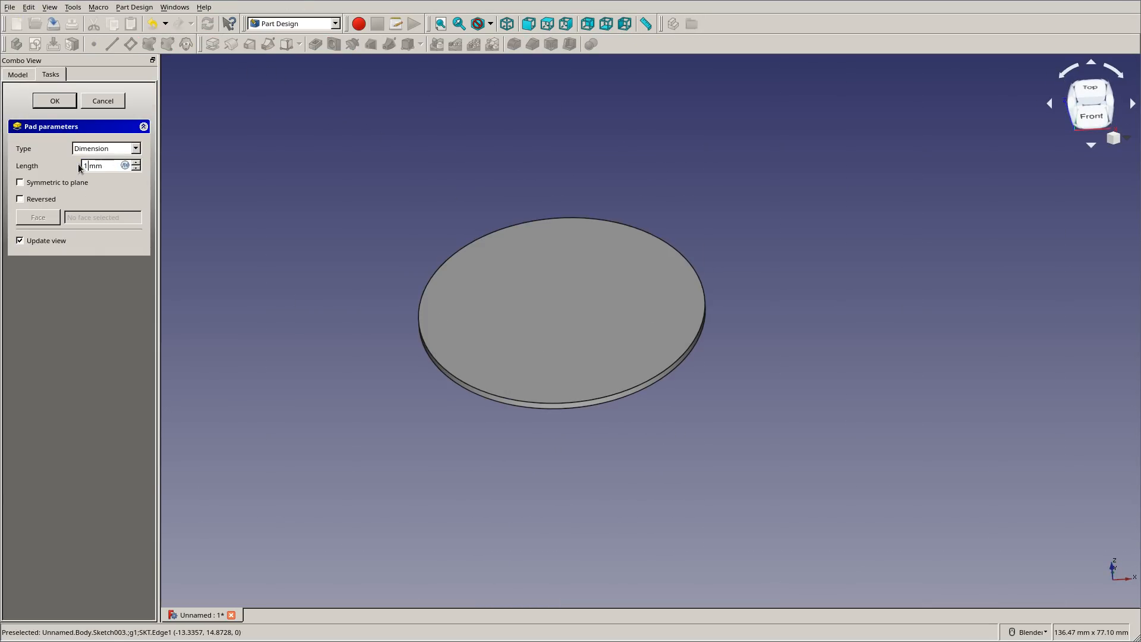
{"action": "left_click", "coordinate": [53, 102]}
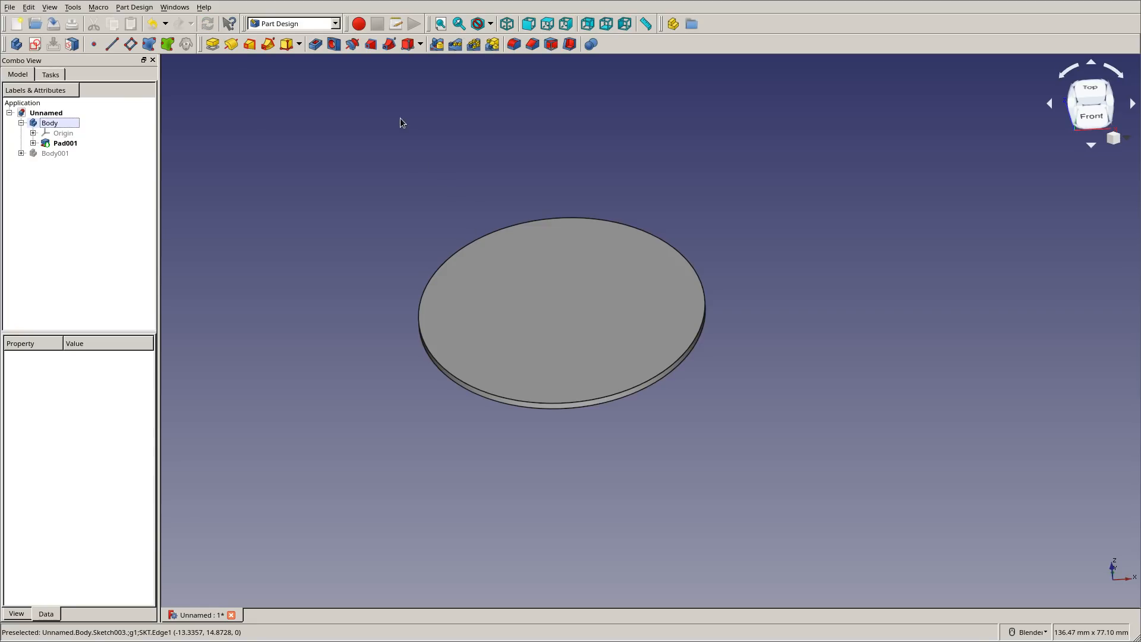
Create a shape binder in the Body from the top face of the base disc
{"action": "left_click", "coordinate": [568, 259]}
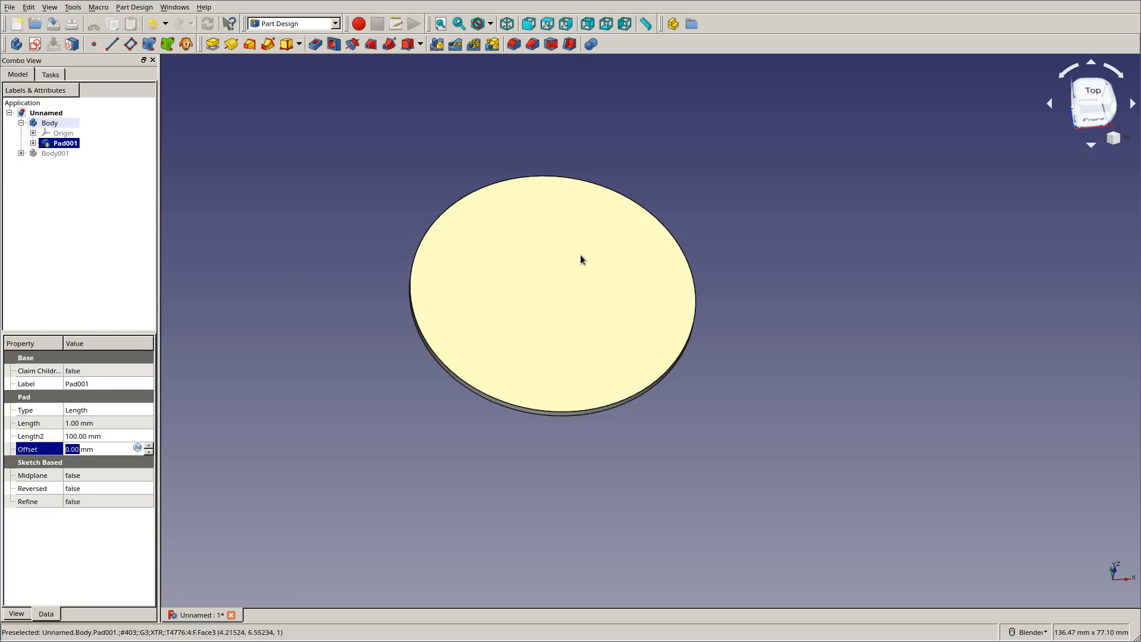
{"action": "middle_click_drag", "start_coordinate": [719, 148], "coordinate": [740, 336]}
{"action": "left_click", "coordinate": [235, 154]}
{"action": "left_click", "coordinate": [581, 301]}
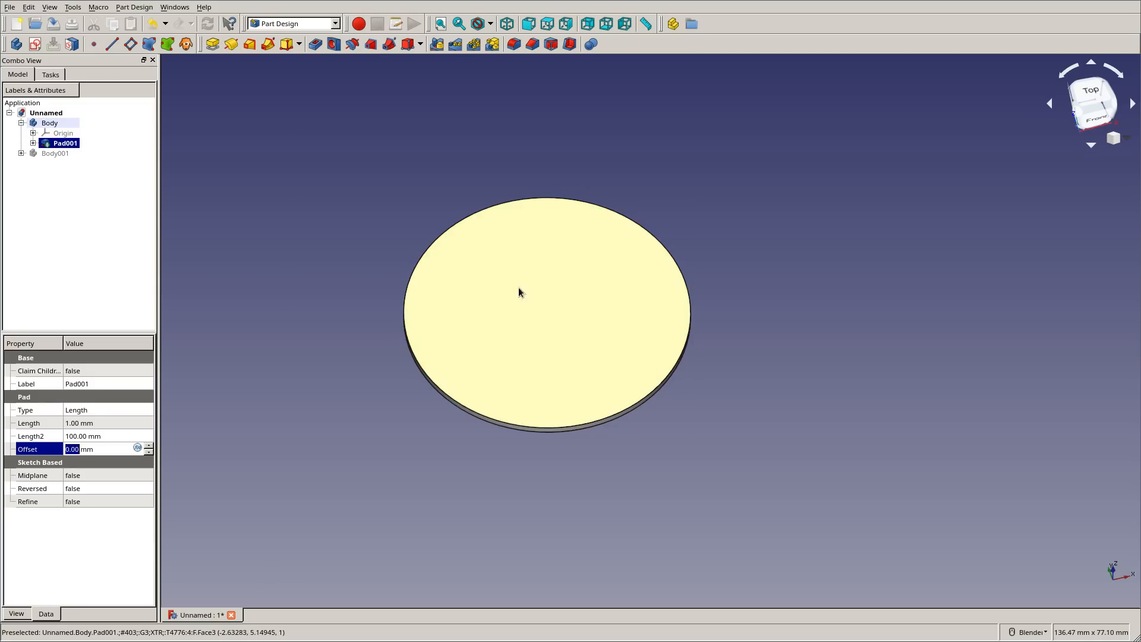
{"action": "left_click", "coordinate": [149, 45]}
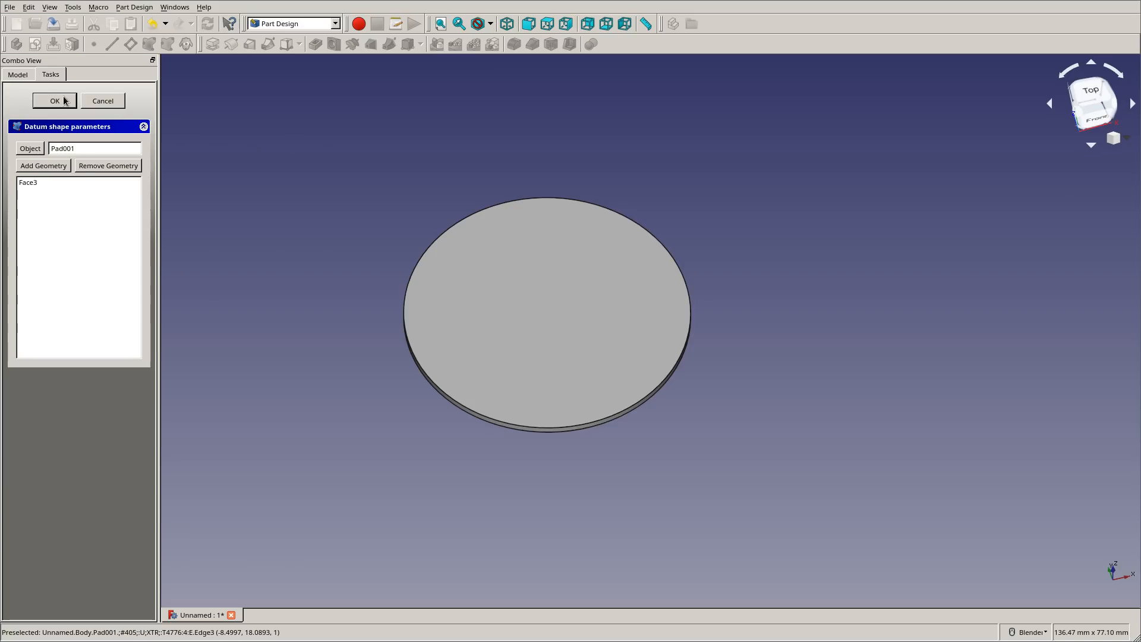
{"action": "key", "text": "Return"}
Hide Pad001 and create a new sketch on the shape binder's face
{"action": "left_click", "coordinate": [47, 145]}
{"action": "key", "text": "space"}
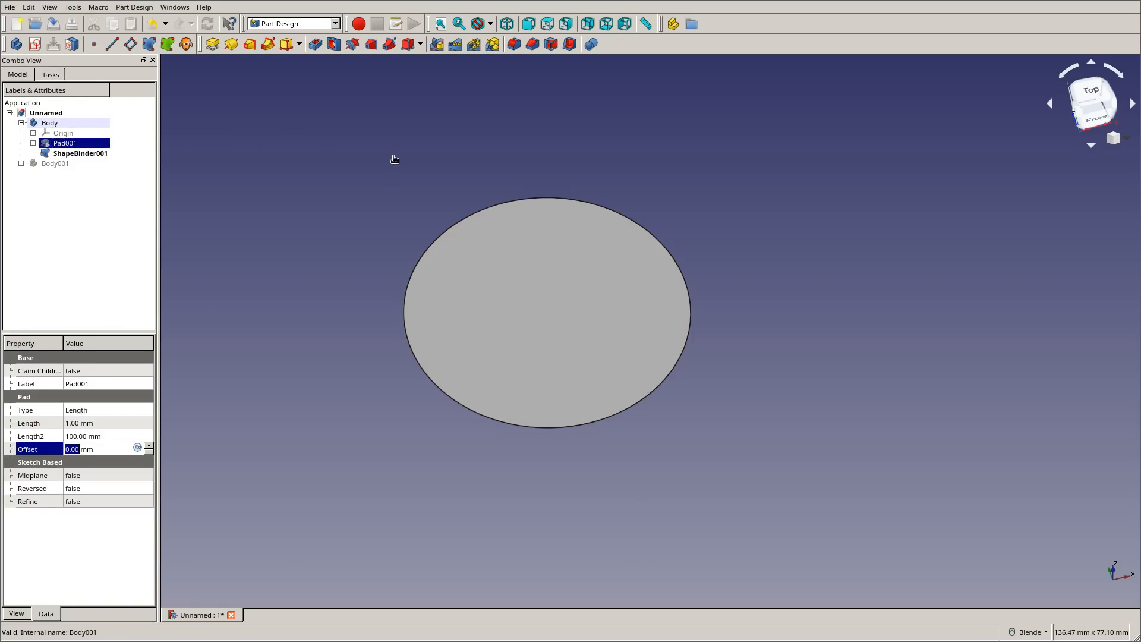
{"action": "left_click", "coordinate": [393, 156]}
{"action": "left_click", "coordinate": [555, 270]}
{"action": "left_click", "coordinate": [35, 44]}
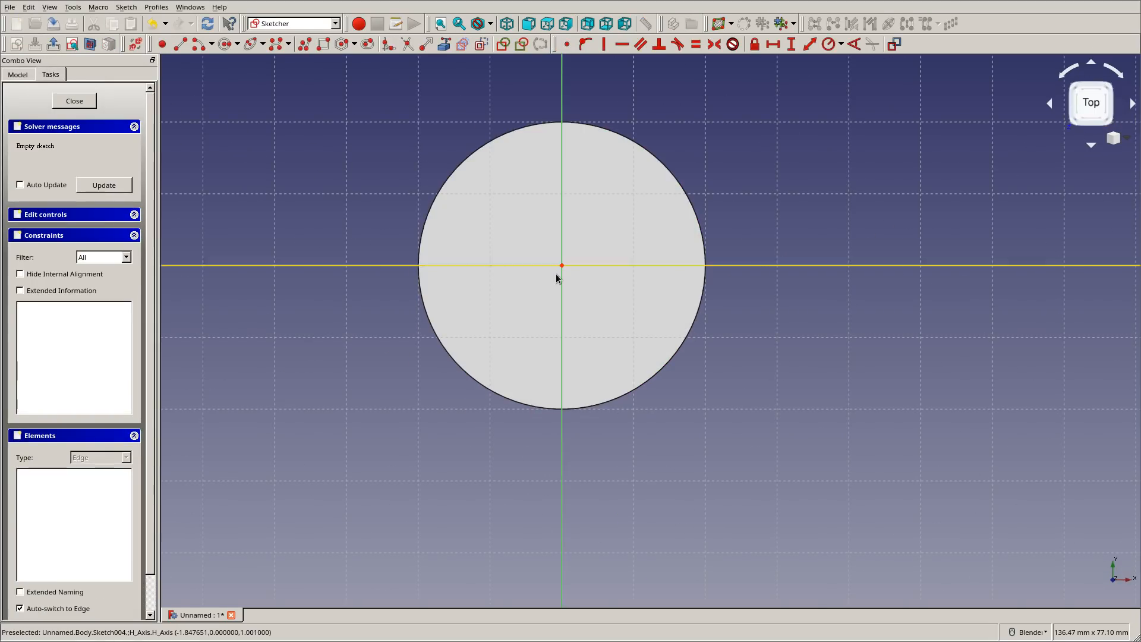
Draw a hub circle centred on the origin, constrain its radius to 12.1 mm and close the sketch
{"action": "scroll", "coordinate": [572, 262], "scroll_direction": "up", "scroll_amount": 5}
{"action": "left_click", "coordinate": [226, 44]}
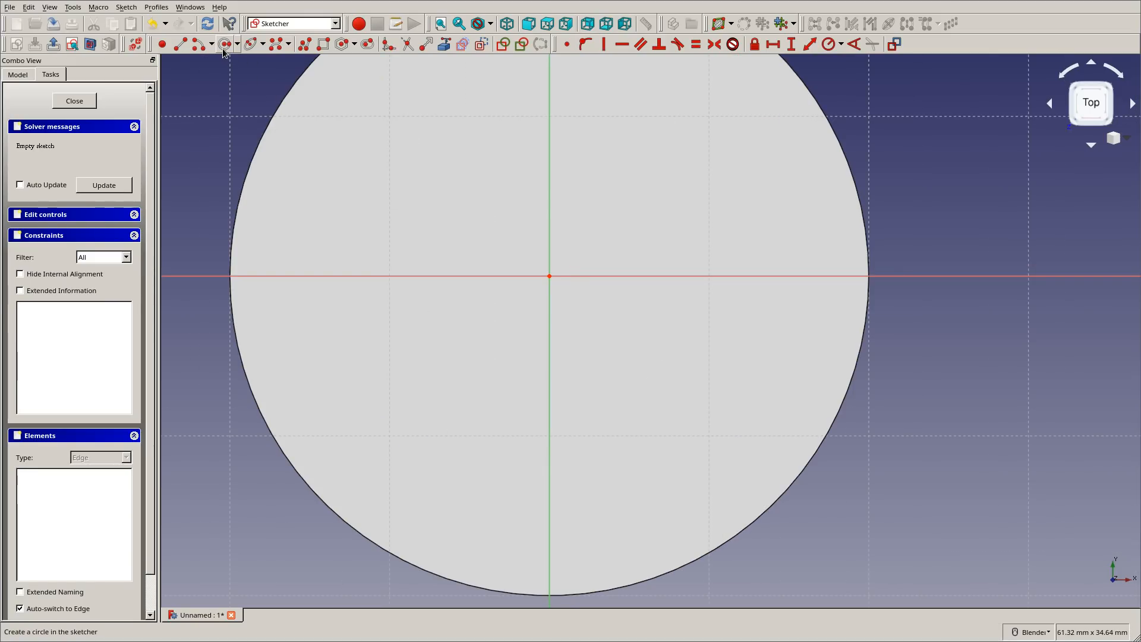
{"action": "left_click", "coordinate": [549, 277]}
{"action": "left_click", "coordinate": [456, 165]}
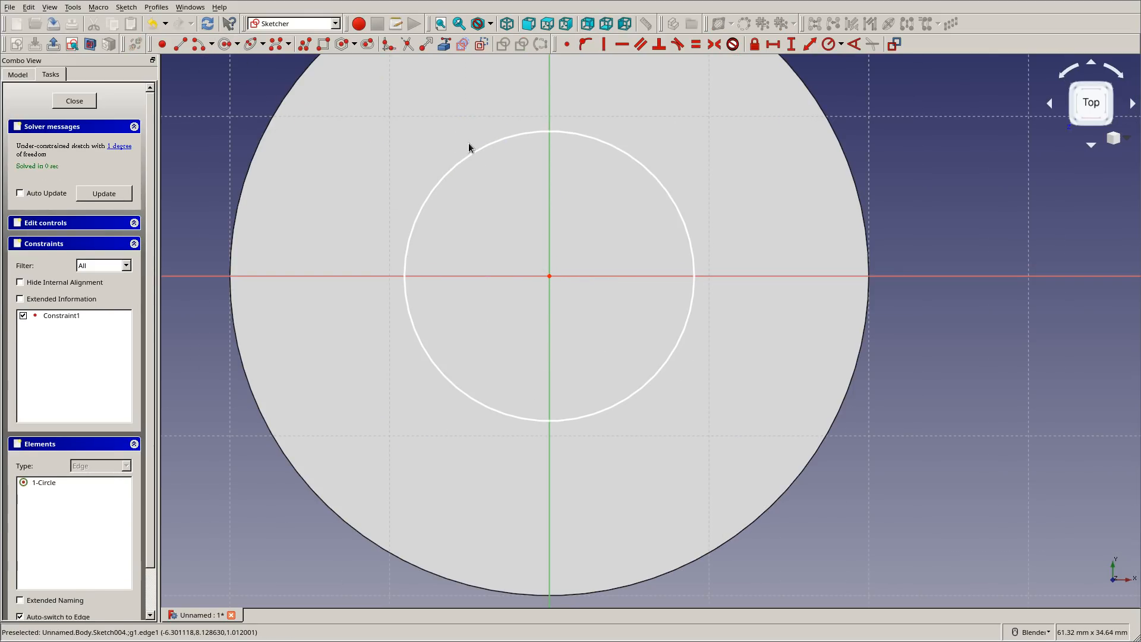
{"action": "left_click", "coordinate": [830, 45]}
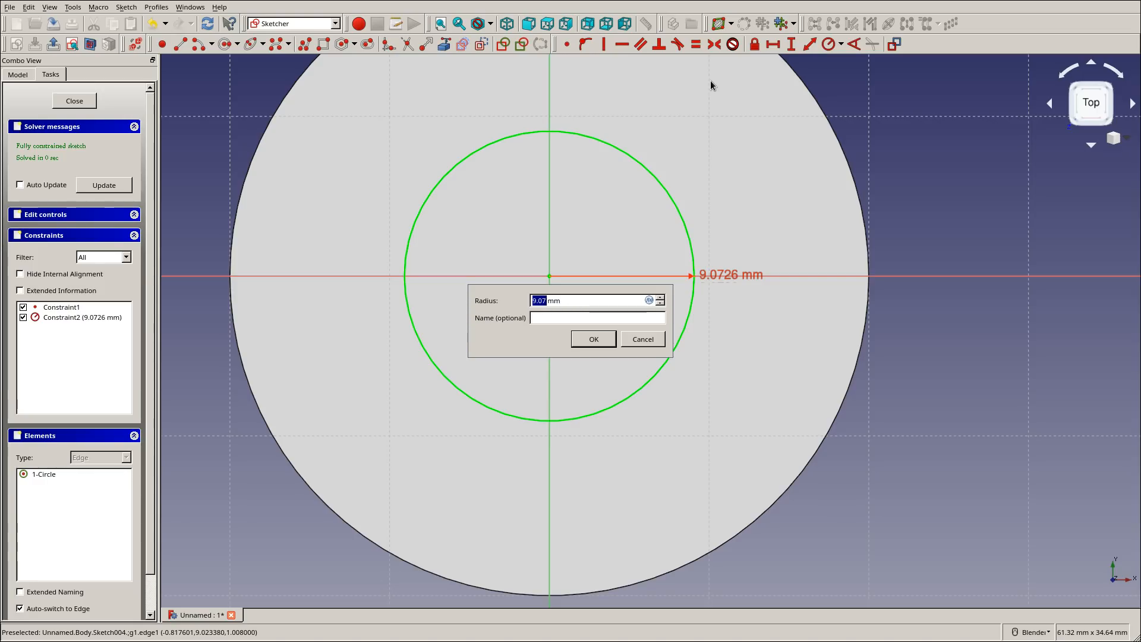
{"action": "type", "text": "2"}
{"action": "key", "text": "Return"}
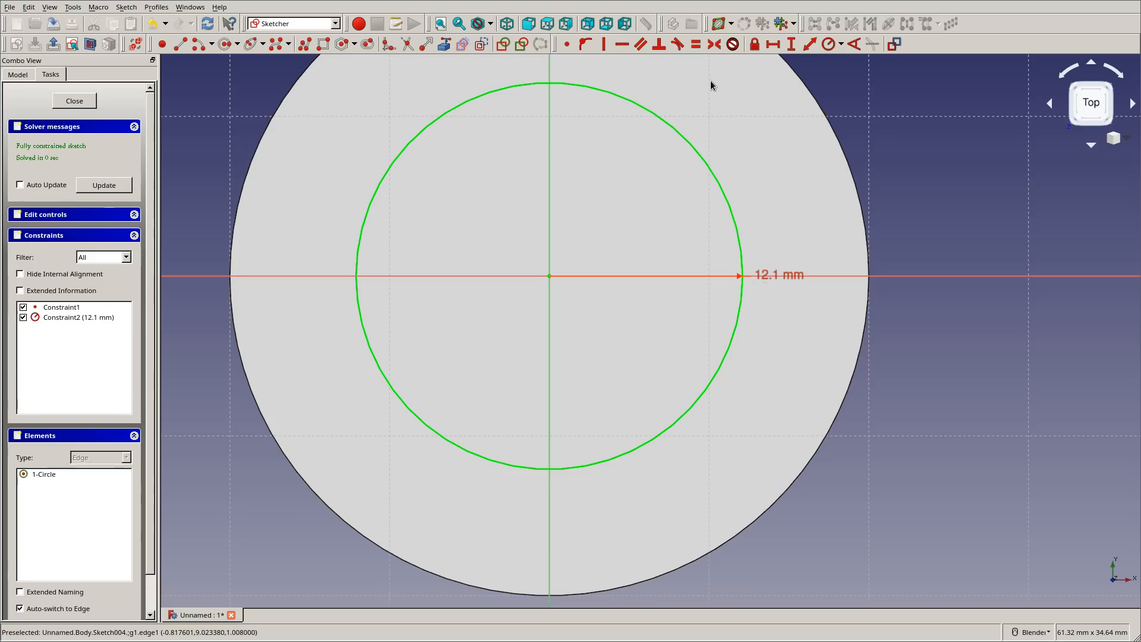
{"action": "left_click", "coordinate": [83, 104]}
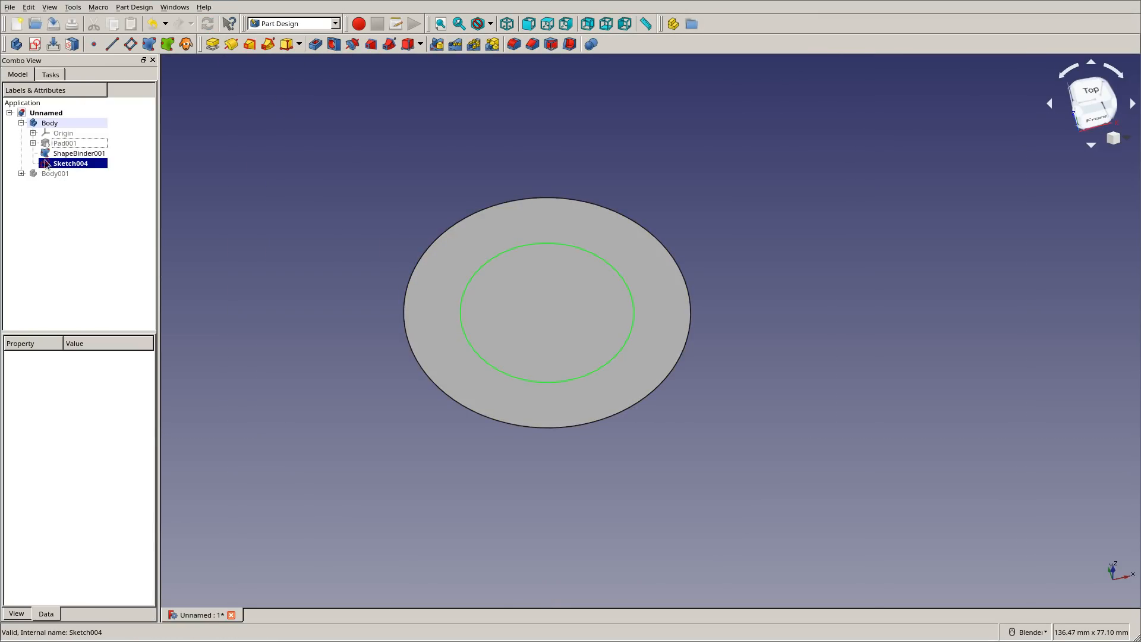
Pad the hub circle 10 mm up from the base disc
{"action": "left_click", "coordinate": [211, 45]}
{"action": "middle_click_drag", "start_coordinate": [648, 464], "coordinate": [660, 400]}
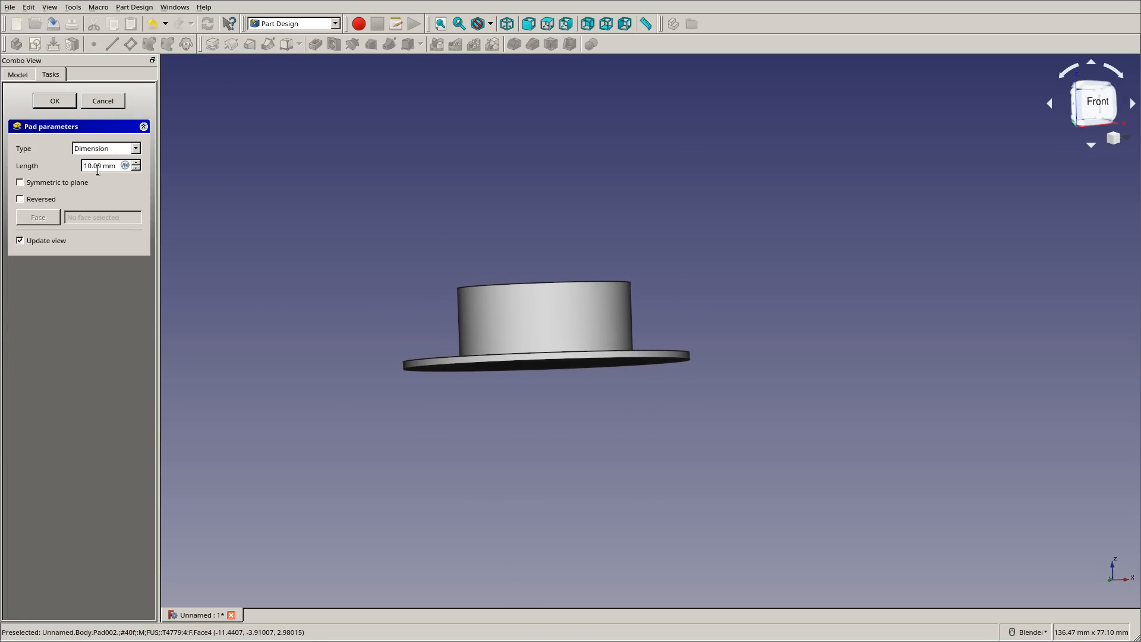
{"action": "left_click", "coordinate": [55, 100]}
Show the housing Body001 briefly to compare its height with the disc and hub, and hide it again
{"action": "left_click", "coordinate": [47, 172]}
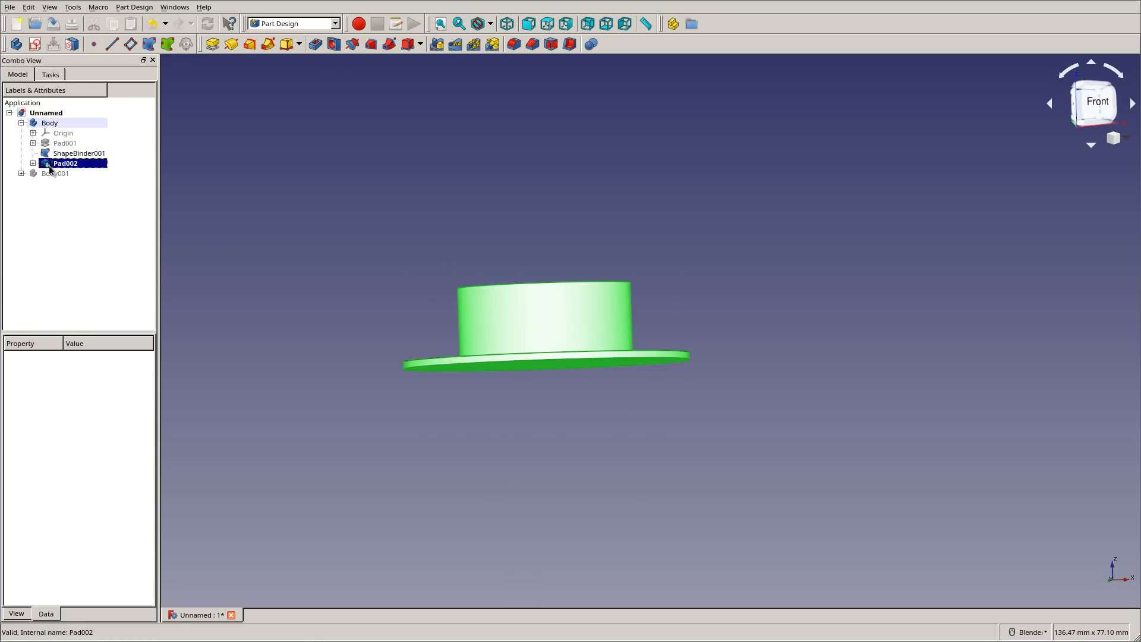
{"action": "key", "text": "space"}
{"action": "left_click", "coordinate": [424, 143]}
{"action": "middle_click_drag", "start_coordinate": [424, 143], "coordinate": [423, 139]}
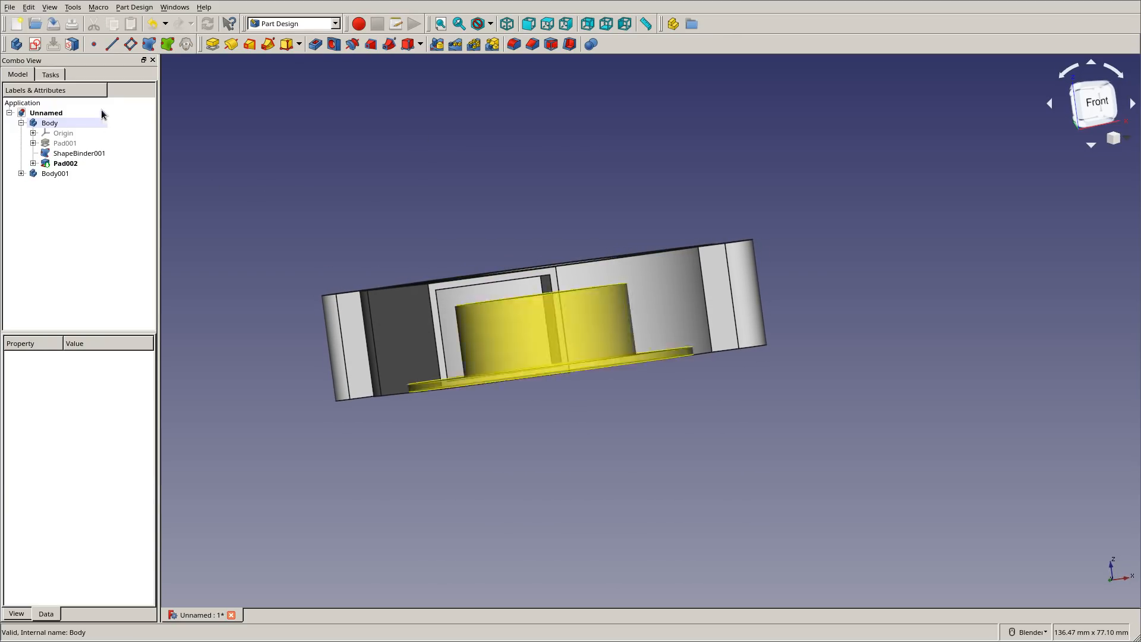
{"action": "left_click", "coordinate": [49, 173]}
{"action": "key", "text": "space"}
{"action": "left_click", "coordinate": [683, 123]}
{"action": "middle_click_drag", "start_coordinate": [682, 123], "coordinate": [699, 289]}
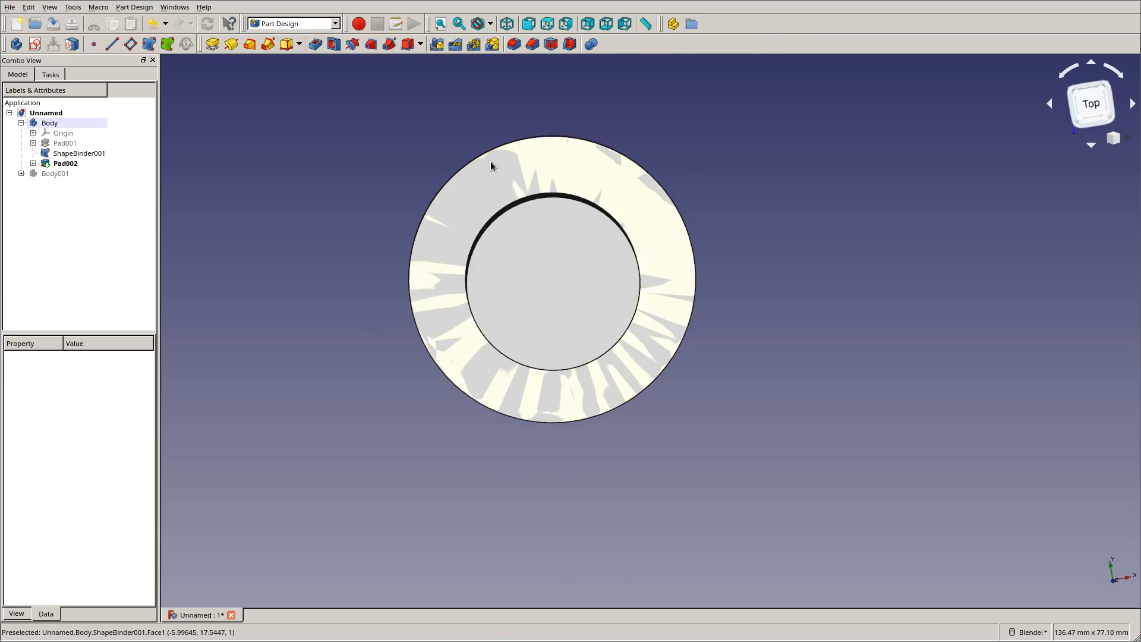
{"action": "middle_click_drag", "start_coordinate": [770, 446], "coordinate": [765, 380]}
{"action": "left_click", "coordinate": [48, 161]}
{"action": "key", "text": "space"}
{"action": "left_click", "coordinate": [445, 170]}
{"action": "left_click", "coordinate": [79, 153]}
{"action": "left_click", "coordinate": [66, 163]}
{"action": "key", "text": "space"}
{"action": "left_click", "coordinate": [437, 387]}
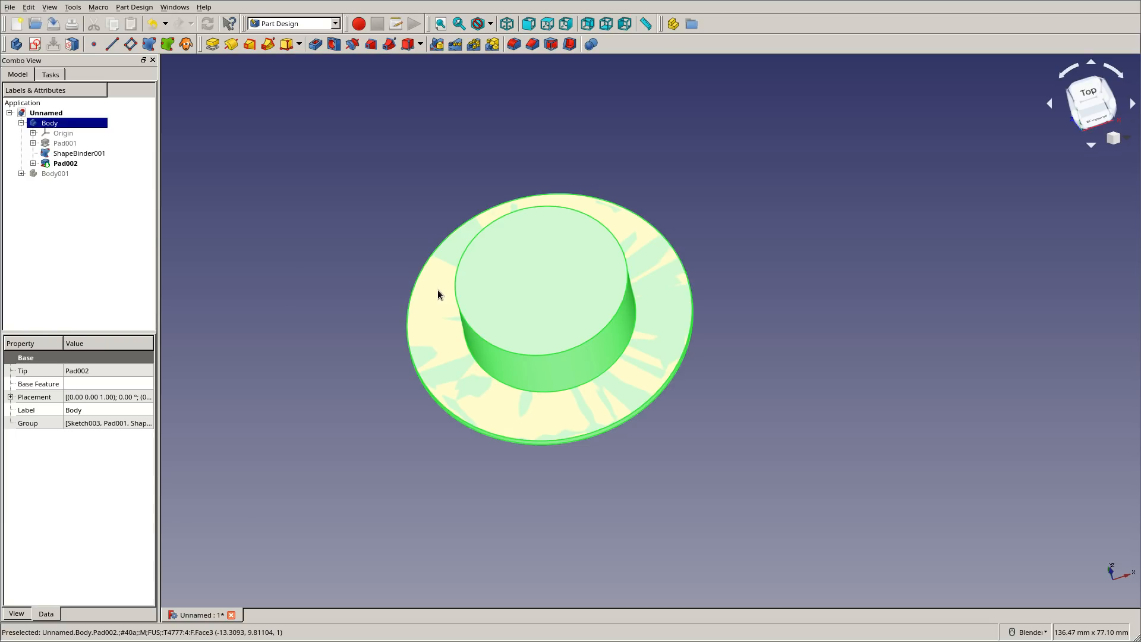
Hide Pad002 and create another new sketch on the shape binder's circular face
{"action": "left_click", "coordinate": [65, 164]}
{"action": "key", "text": "space"}
{"action": "left_click", "coordinate": [72, 155]}
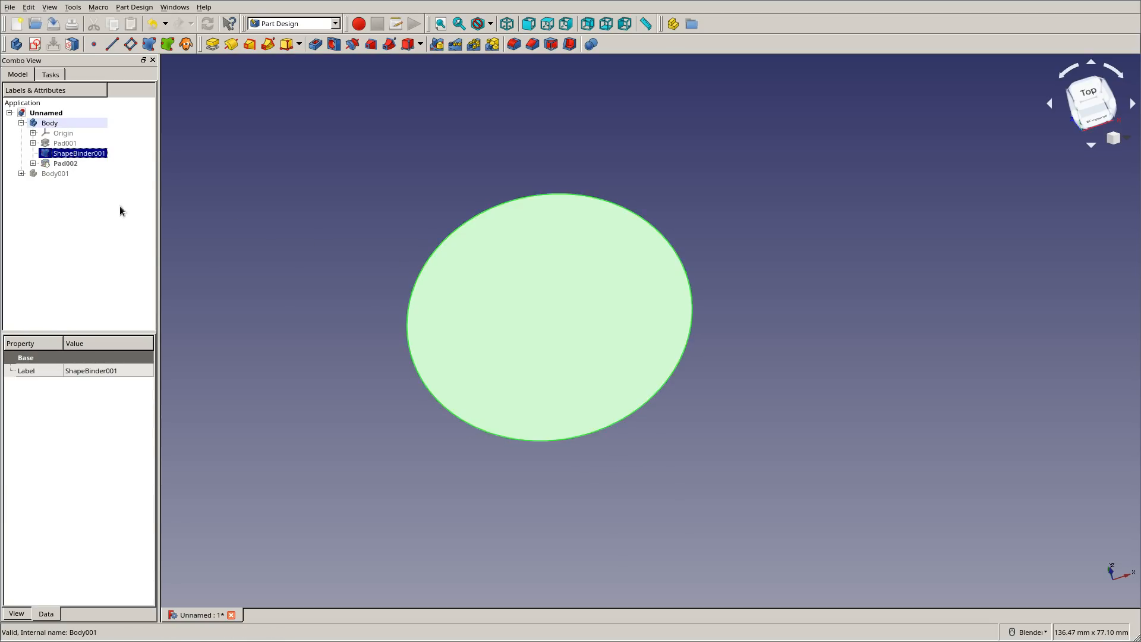
{"action": "left_click", "coordinate": [34, 44]}
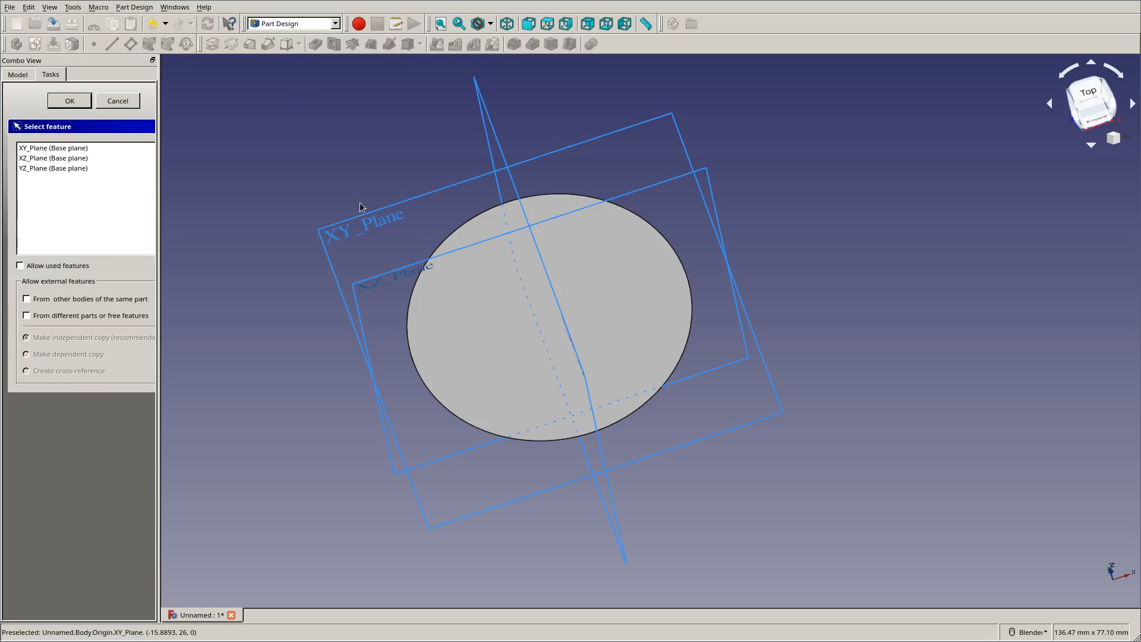
{"action": "left_click", "coordinate": [117, 100]}
{"action": "left_click", "coordinate": [526, 284]}
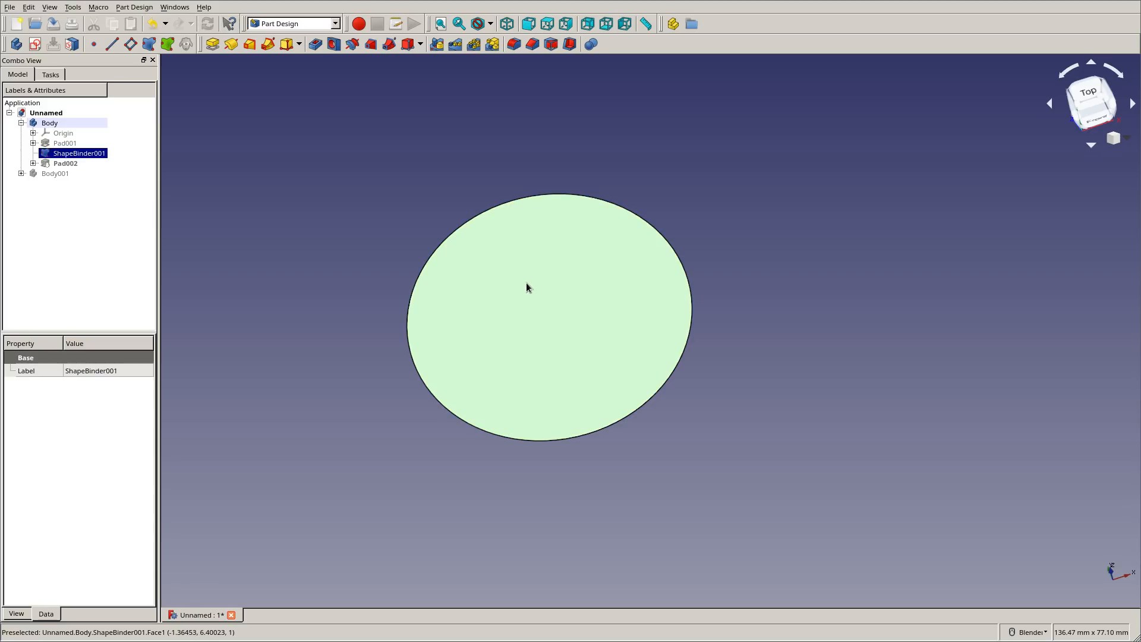
{"action": "left_click", "coordinate": [34, 44]}
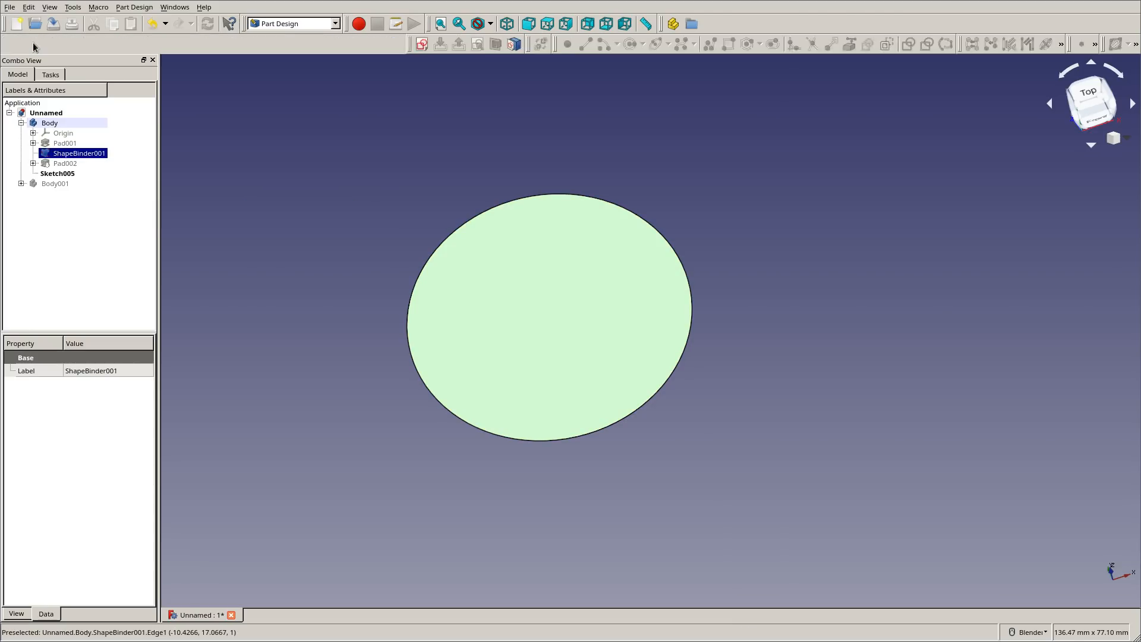
Bring the disc's circular edge into the sketch as external geometry
{"action": "scroll", "coordinate": [586, 232], "scroll_direction": "up", "scroll_amount": 5}
{"action": "middle_click_drag", "start_coordinate": [556, 168], "coordinate": [625, 318], "text": "shift"}
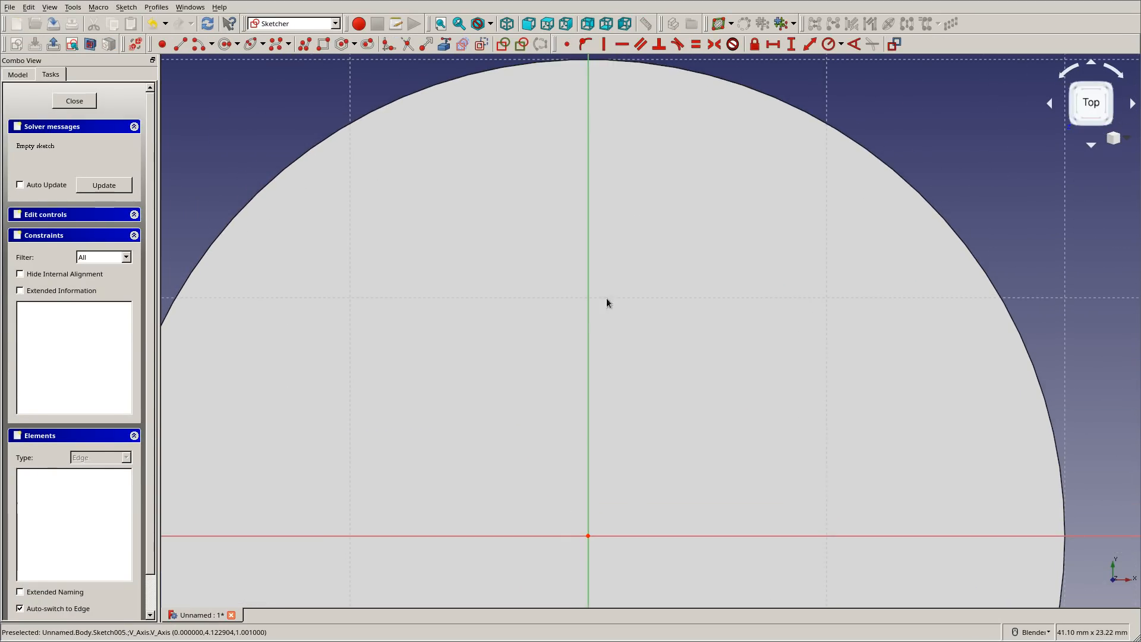
{"action": "left_click", "coordinate": [180, 44]}
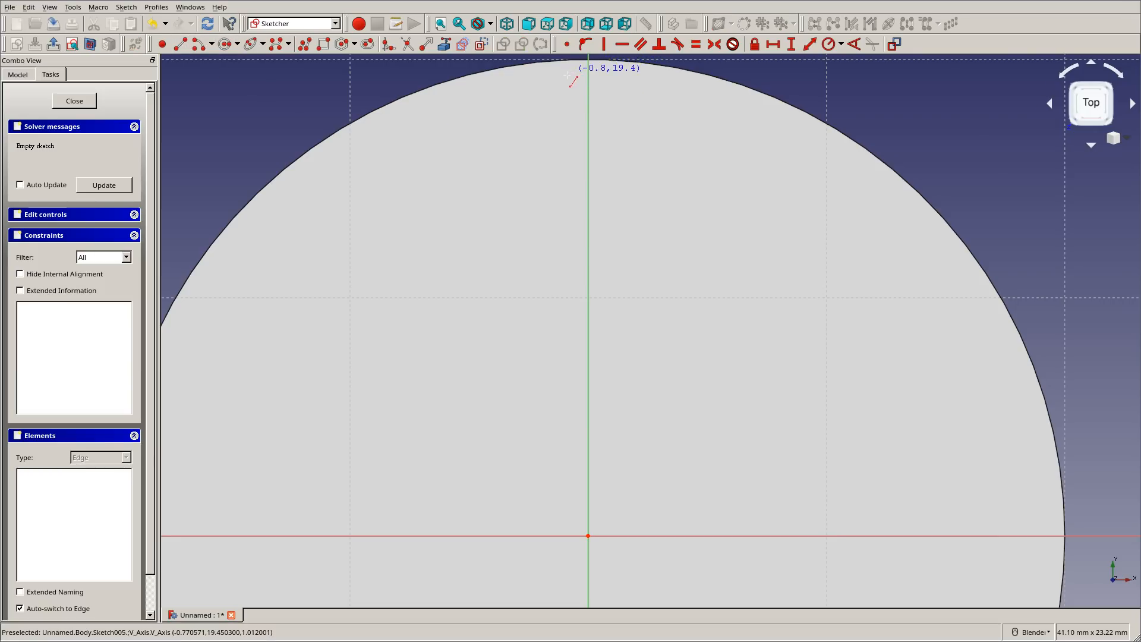
{"action": "scroll", "coordinate": [595, 95], "scroll_direction": "down", "scroll_amount": 3}
{"action": "key", "text": "Escape"}
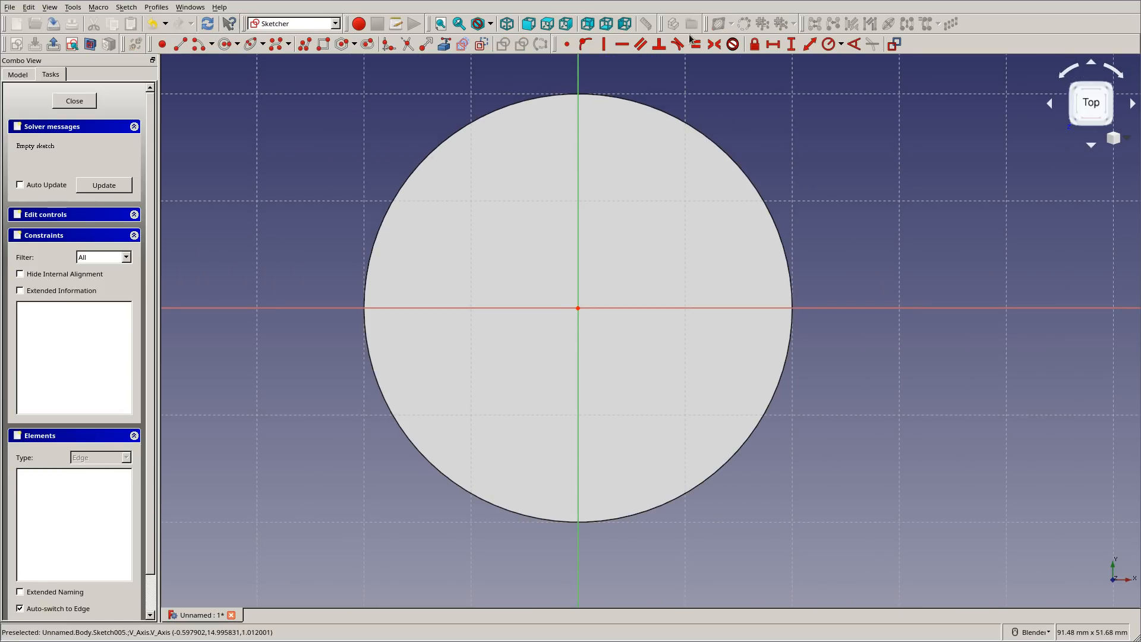
{"action": "left_click", "coordinate": [444, 44]}
{"action": "left_click", "coordinate": [475, 121]}
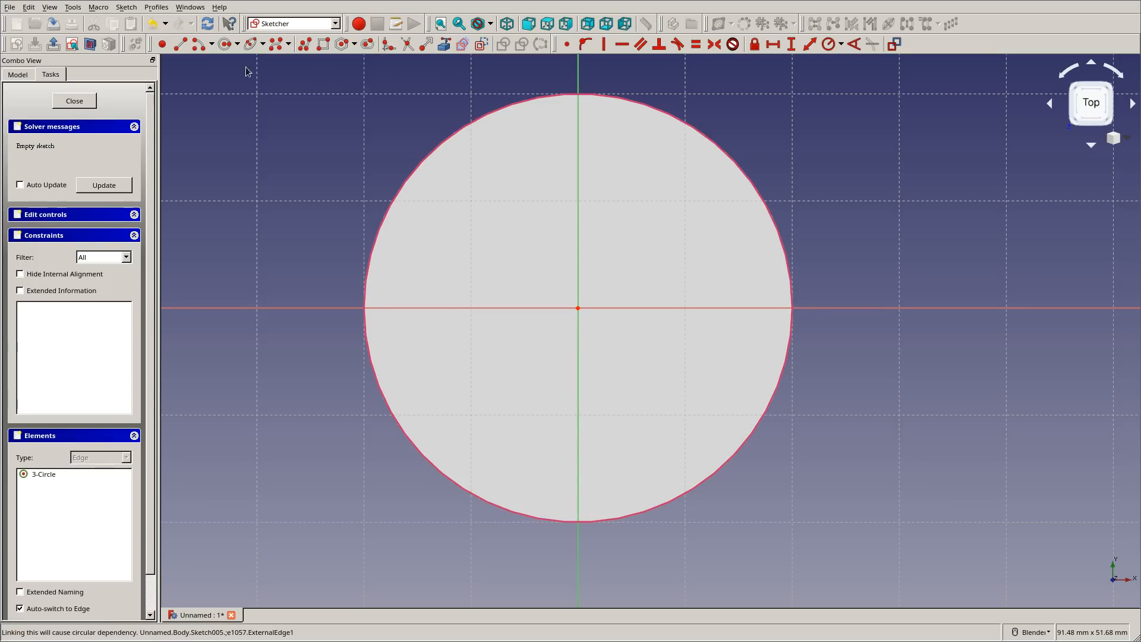
Draw a closed four-line blade profile from the circle's uppermost point on the vertical axis inward to about halfway to the centre
{"action": "left_click", "coordinate": [180, 44]}
{"action": "left_click", "coordinate": [579, 94]}
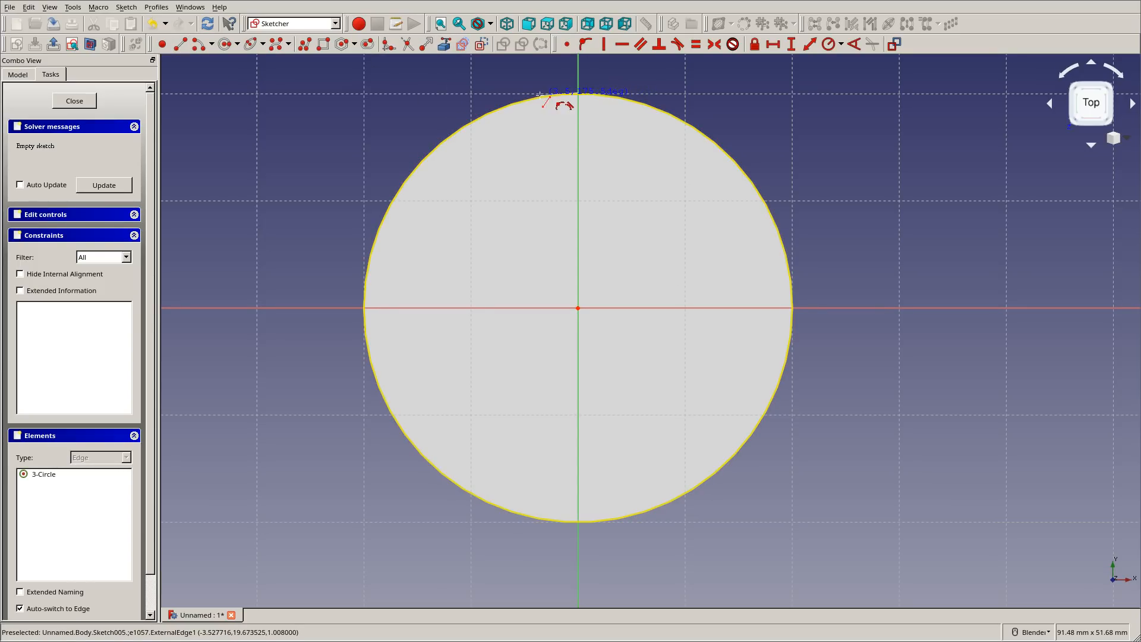
{"action": "left_click", "coordinate": [537, 116]}
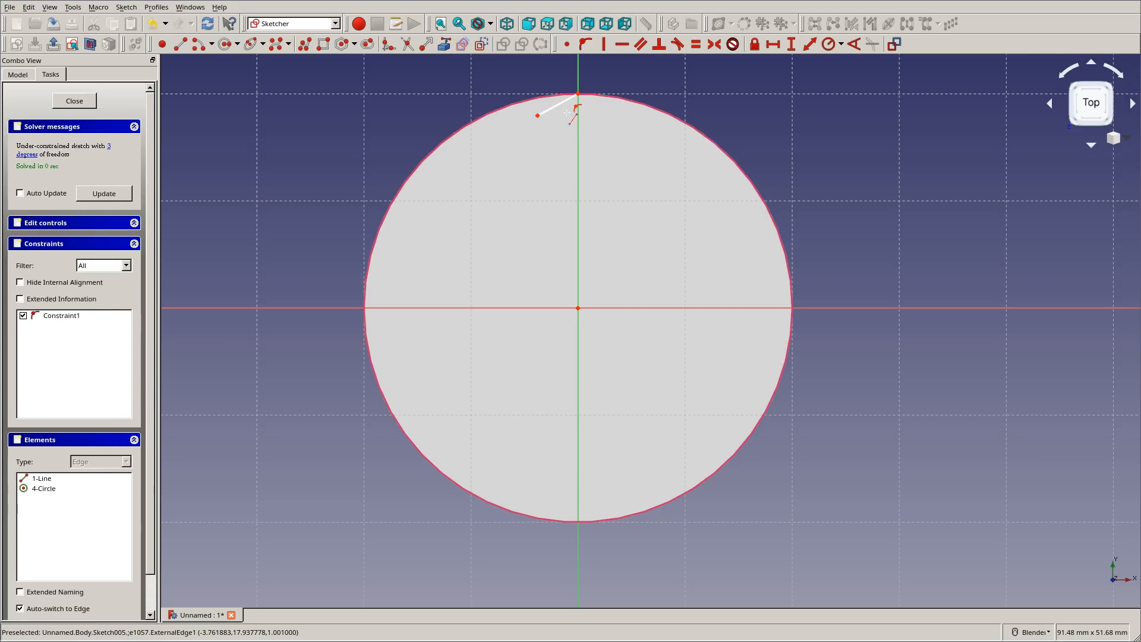
{"action": "left_click", "coordinate": [538, 115]}
{"action": "left_click", "coordinate": [560, 206]}
{"action": "left_click", "coordinate": [559, 205]}
{"action": "left_click", "coordinate": [595, 200]}
{"action": "left_click", "coordinate": [595, 201]}
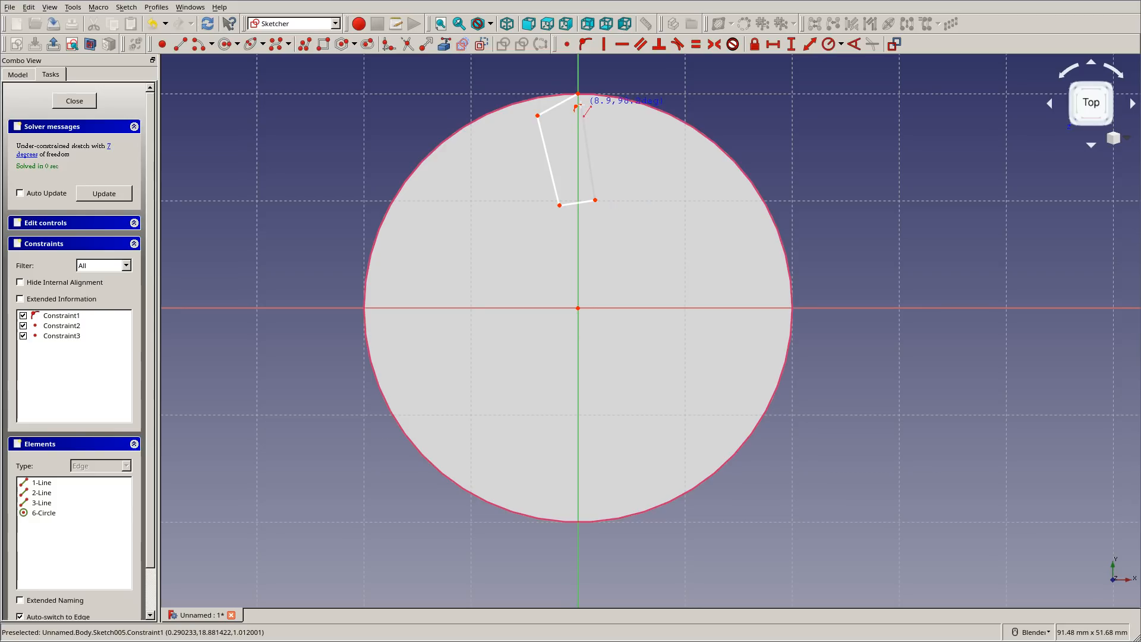
{"action": "right_click", "coordinate": [607, 72]}
Constrain the blade profile's free outer corner to lie on the external circle
{"action": "left_click", "coordinate": [538, 116]}
{"action": "left_click", "coordinate": [534, 100]}
{"action": "left_click", "coordinate": [585, 44]}
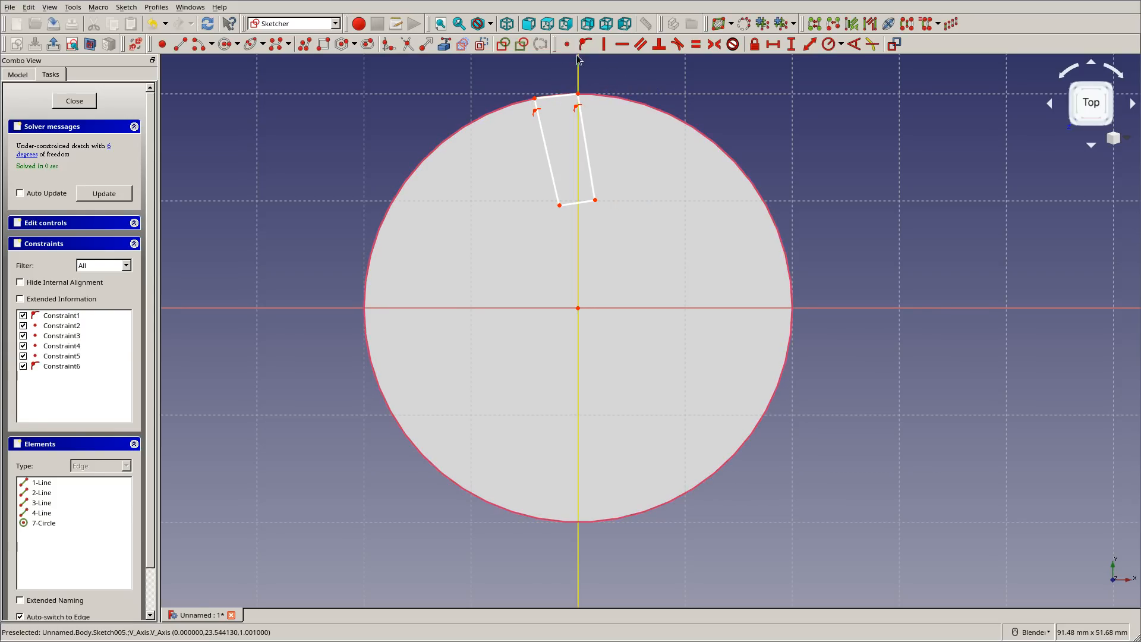
Constrain the blade profile's two long sides equal and its two short sides equal, and pull its inner end further outward
{"action": "left_click", "coordinate": [548, 156]}
{"action": "left_click", "coordinate": [584, 123]}
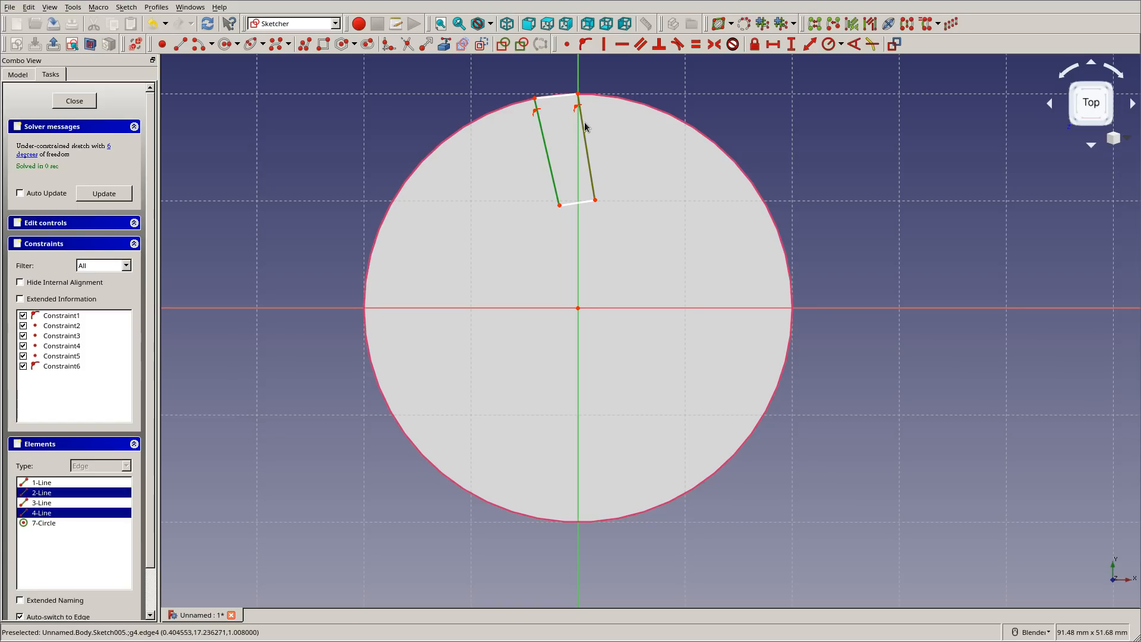
{"action": "key", "text": "e"}
{"action": "left_click", "coordinate": [570, 209]}
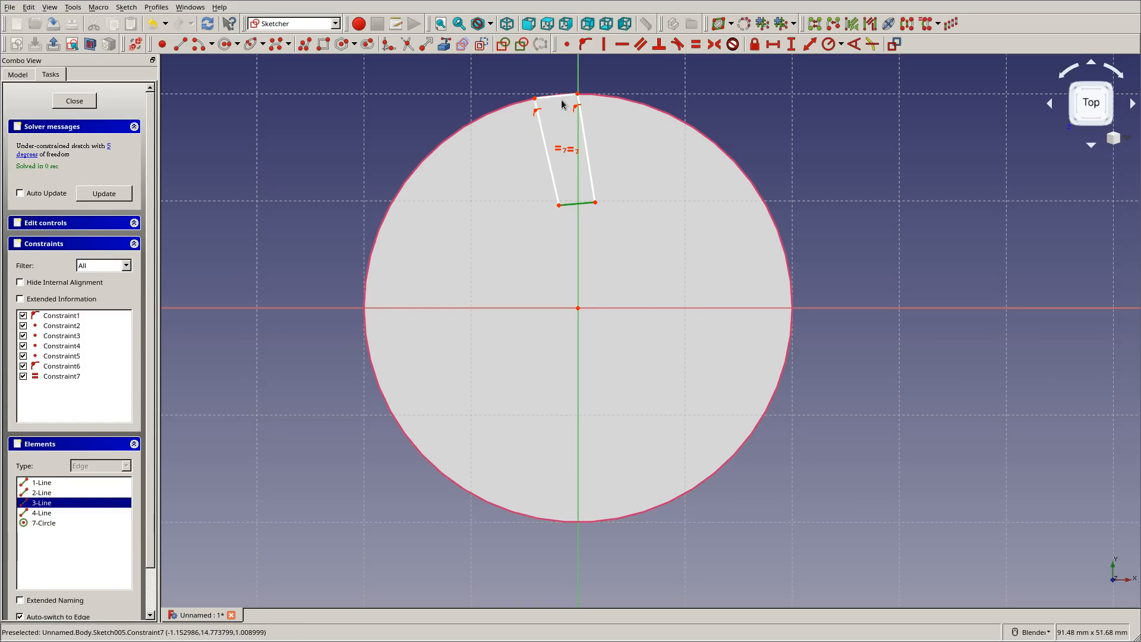
{"action": "left_click", "coordinate": [560, 96]}
{"action": "left_click", "coordinate": [695, 44]}
{"action": "left_click", "coordinate": [682, 123]}
{"action": "left_click_drag", "start_coordinate": [557, 206], "coordinate": [592, 182]}
{"action": "left_click", "coordinate": [588, 168]}
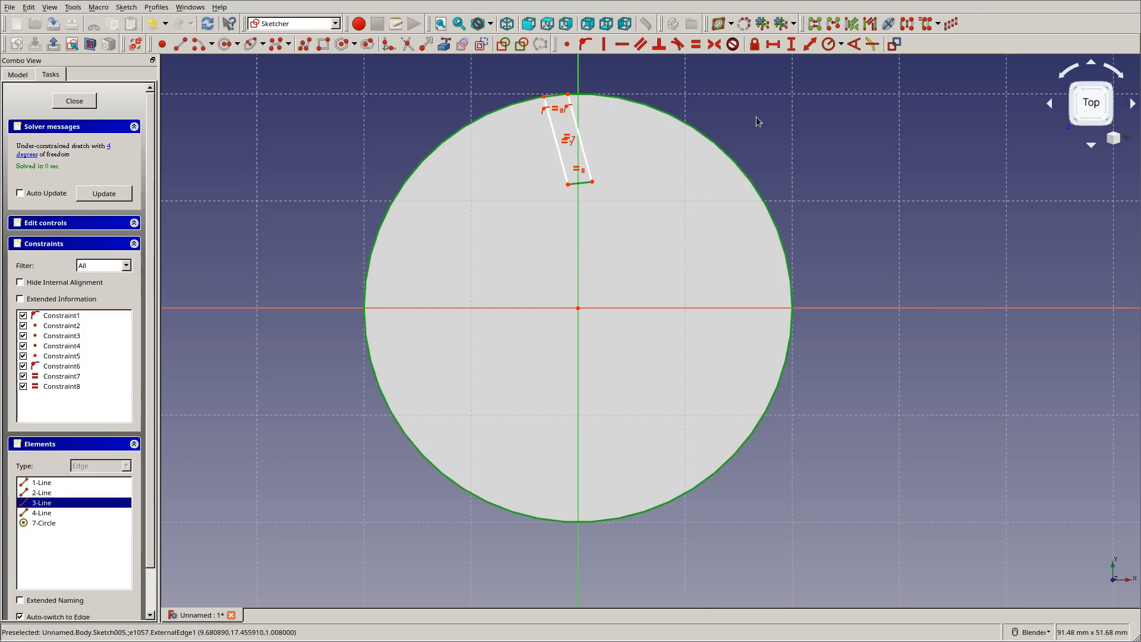
Set the blade's thickness to 0.8 mm as the distance between its free inner corner and the opposite long side
{"action": "left_click", "coordinate": [568, 184]}
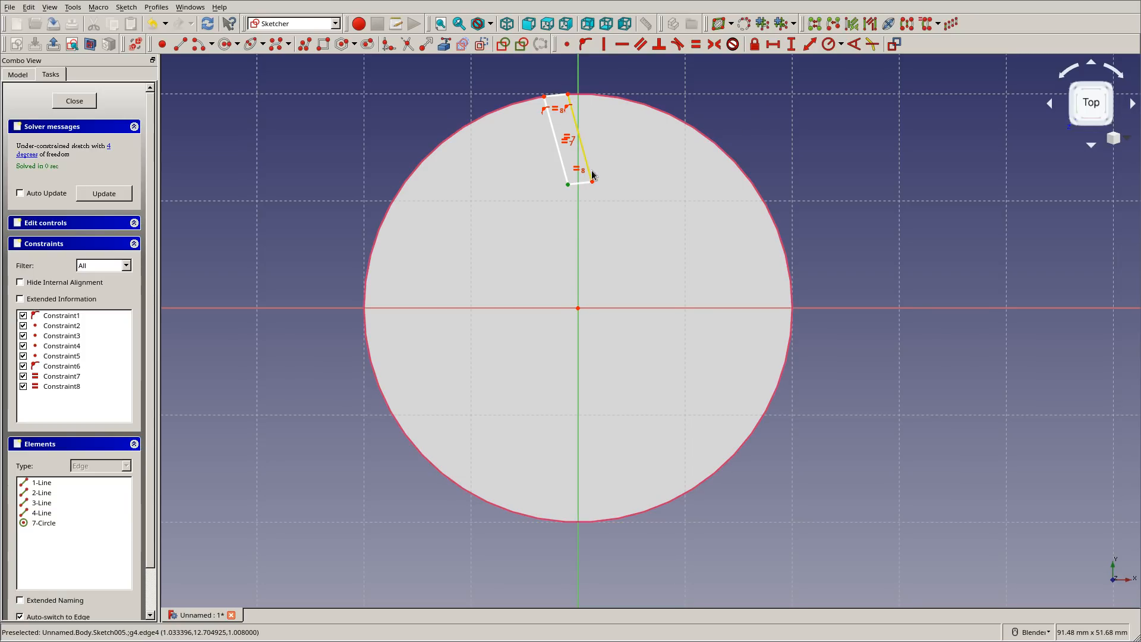
{"action": "left_click", "coordinate": [590, 175]}
{"action": "scroll", "coordinate": [592, 152], "scroll_direction": "up", "scroll_amount": 2}
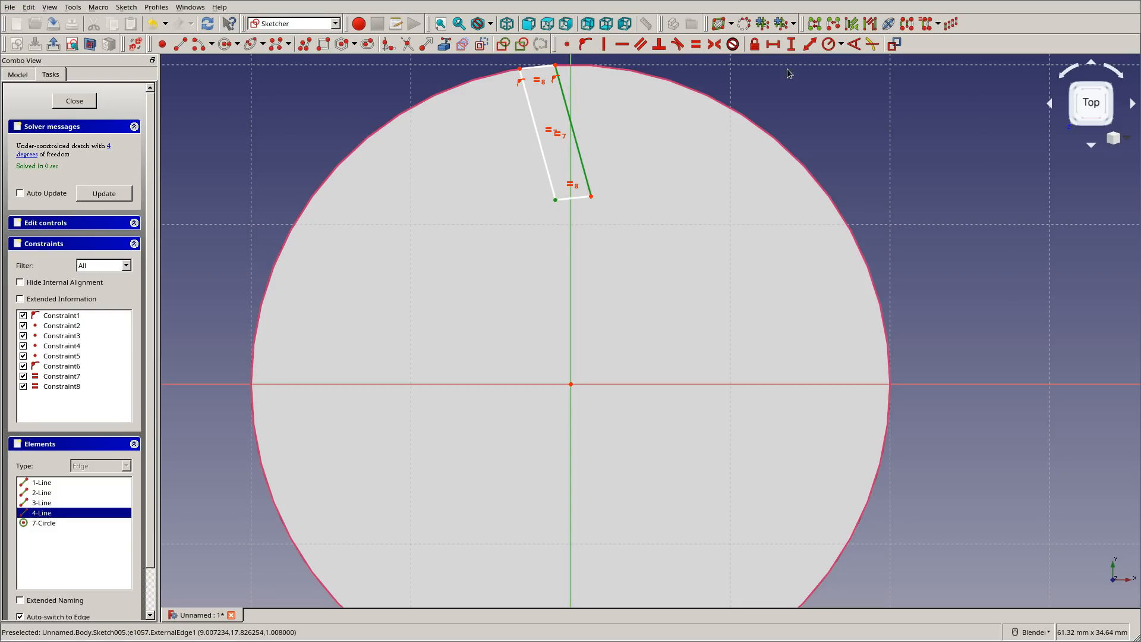
{"action": "left_click", "coordinate": [810, 44]}
{"action": "type", "text": "0.8"}
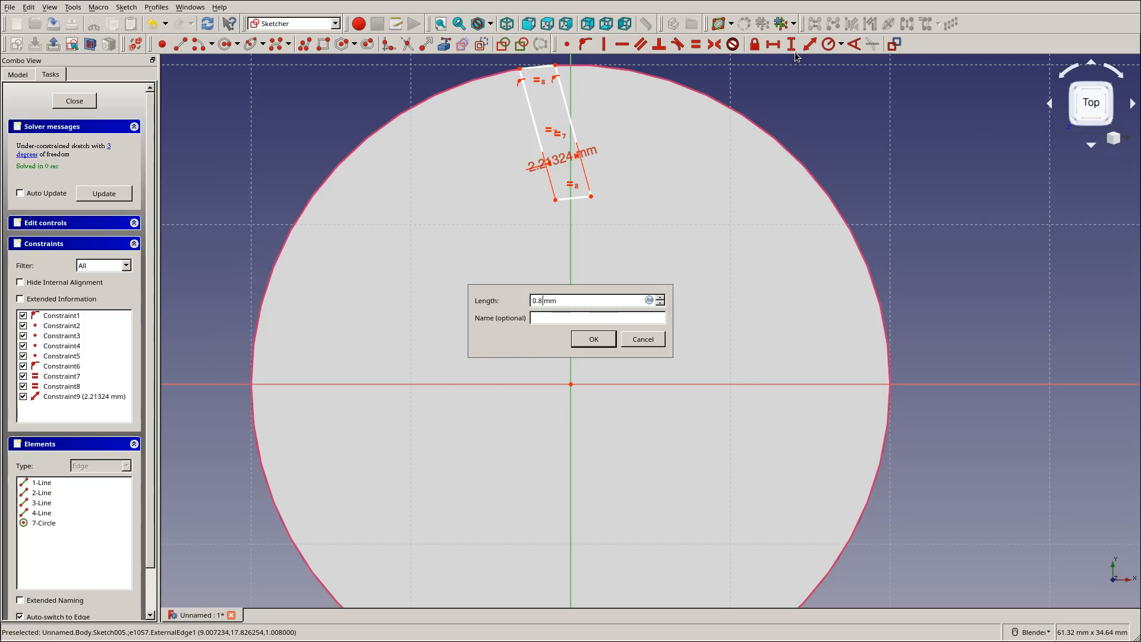
{"action": "key", "text": "Return"}
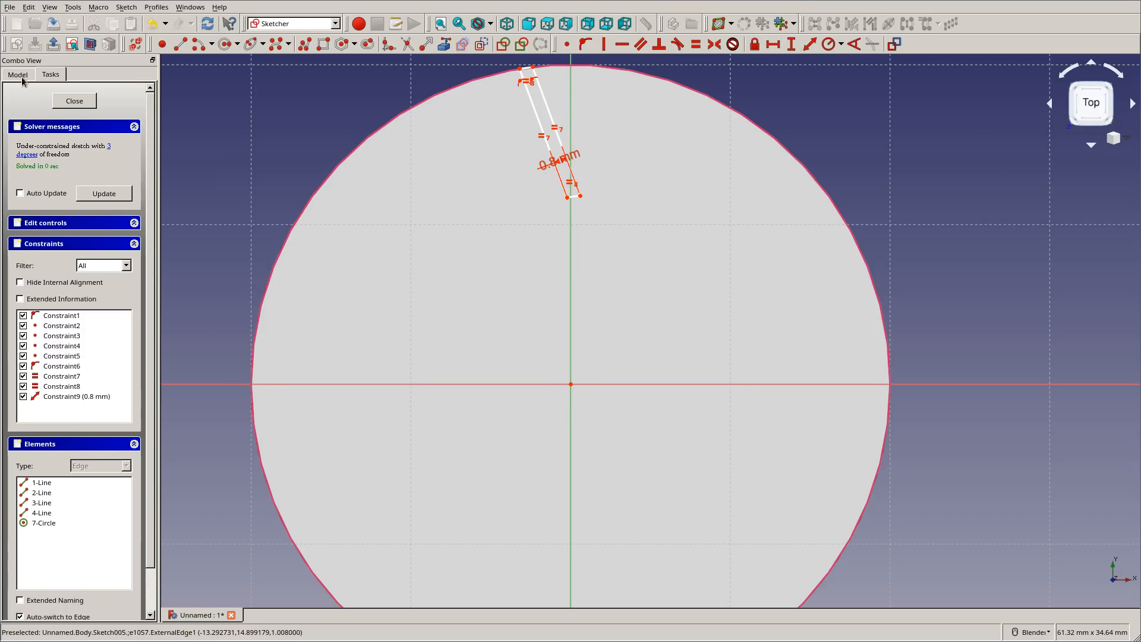
Show Pad002 for reference and reposition the blade profile's corners so it slants more and stays clear of the hub
{"action": "mouse_move", "coordinate": [563, 287]}
{"action": "middle_mouse_down"}
{"action": "mouse_move", "coordinate": [663, 308]}
{"action": "mouse_move", "coordinate": [637, 275]}
{"action": "middle_mouse_up"}
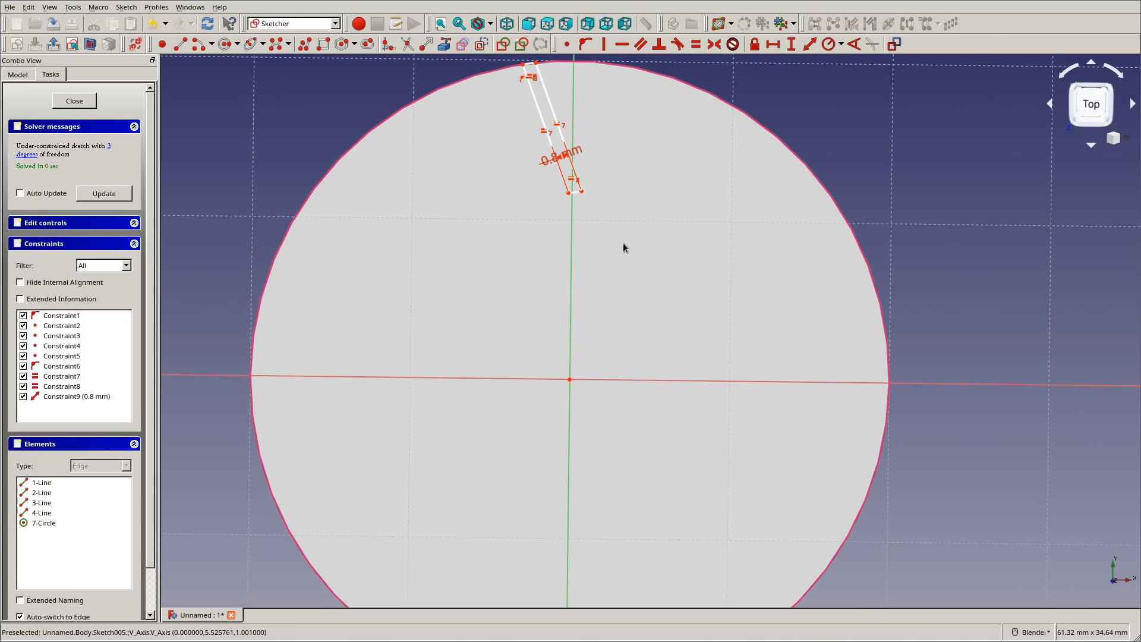
{"action": "left_click_drag", "start_coordinate": [569, 193], "coordinate": [573, 173]}
{"action": "left_click_drag", "start_coordinate": [522, 69], "coordinate": [512, 67]}
{"action": "left_click", "coordinate": [18, 75]}
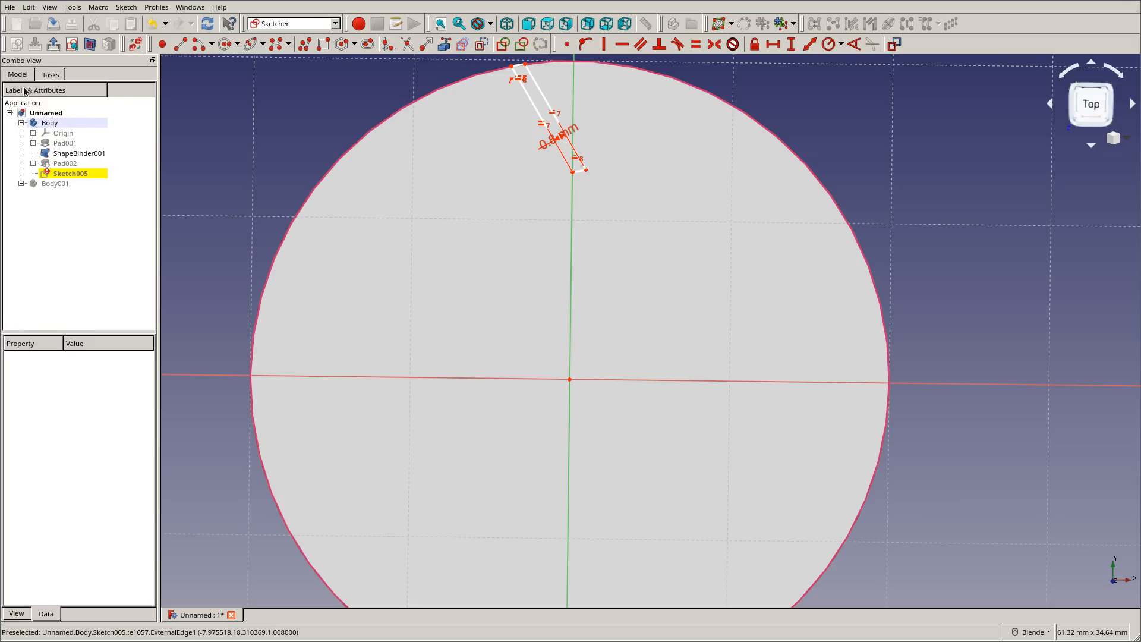
{"action": "left_click", "coordinate": [66, 164]}
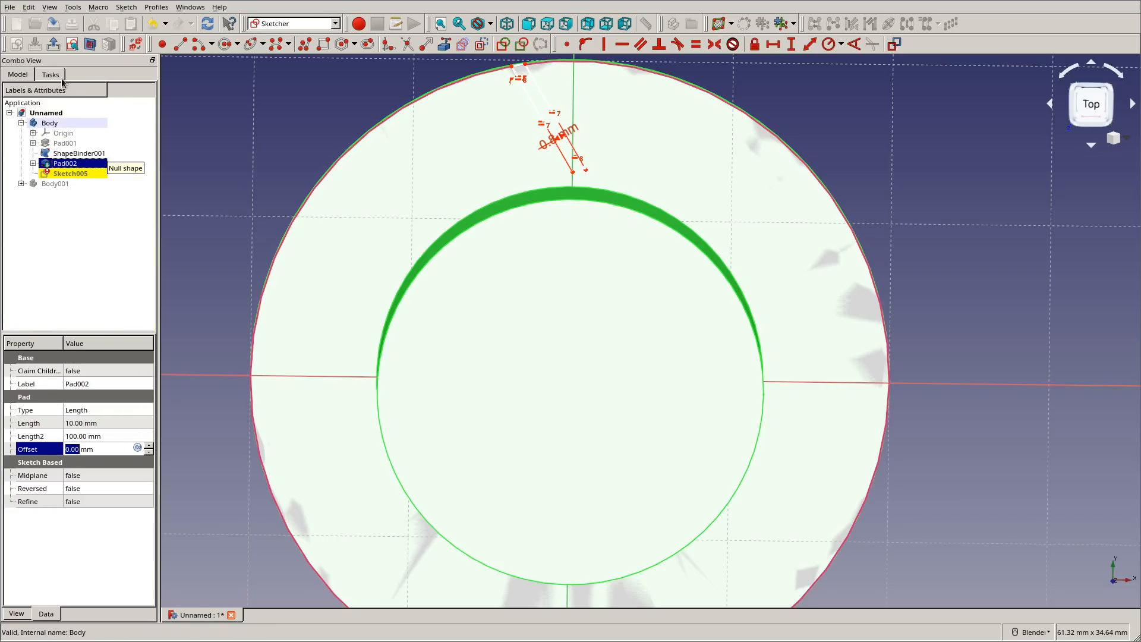
{"action": "left_click", "coordinate": [49, 75]}
{"action": "left_click_drag", "start_coordinate": [572, 172], "coordinate": [569, 151]}
{"action": "left_click_drag", "start_coordinate": [508, 67], "coordinate": [489, 77]}
{"action": "left_click_drag", "start_coordinate": [565, 147], "coordinate": [569, 141]}
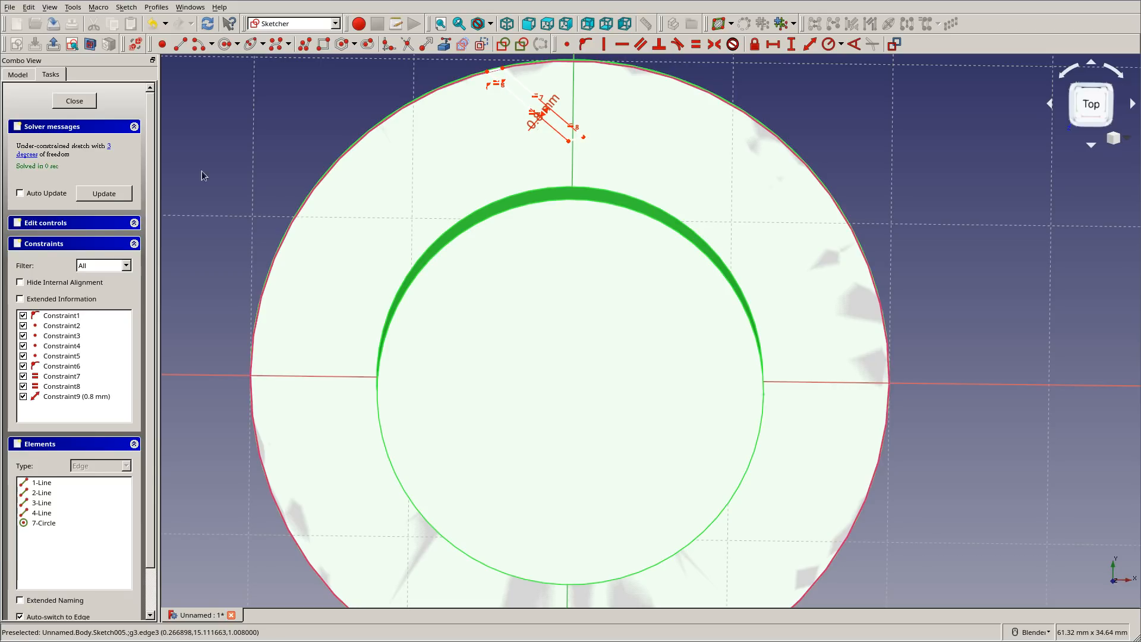
Finish the blade sketch and pad it 10 mm
{"action": "left_click", "coordinate": [88, 101]}
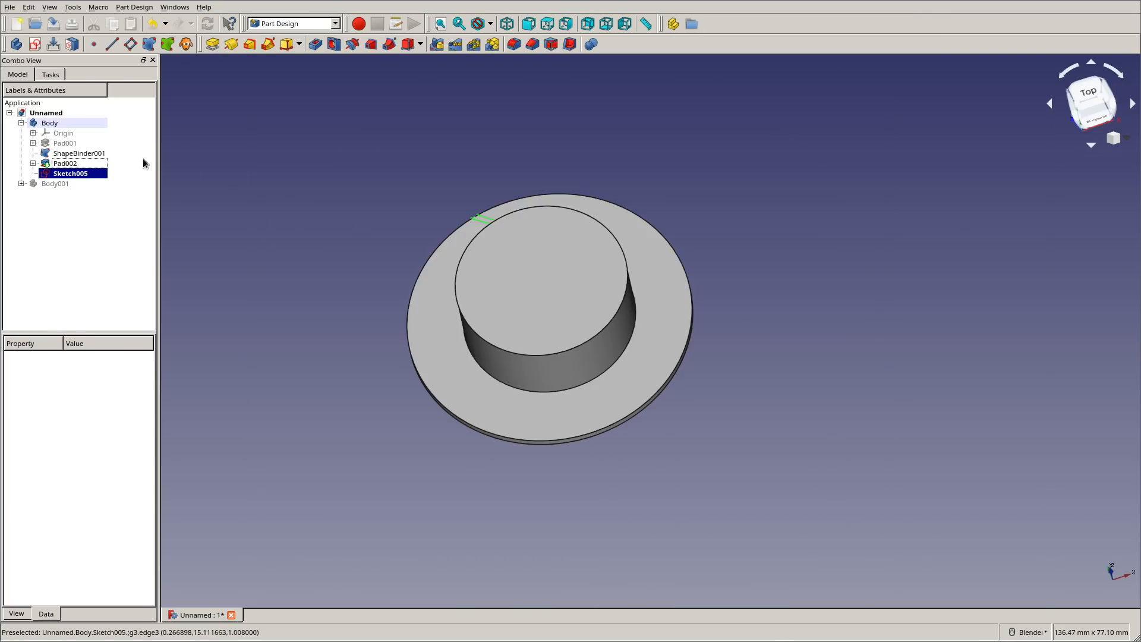
{"action": "left_click", "coordinate": [213, 44]}
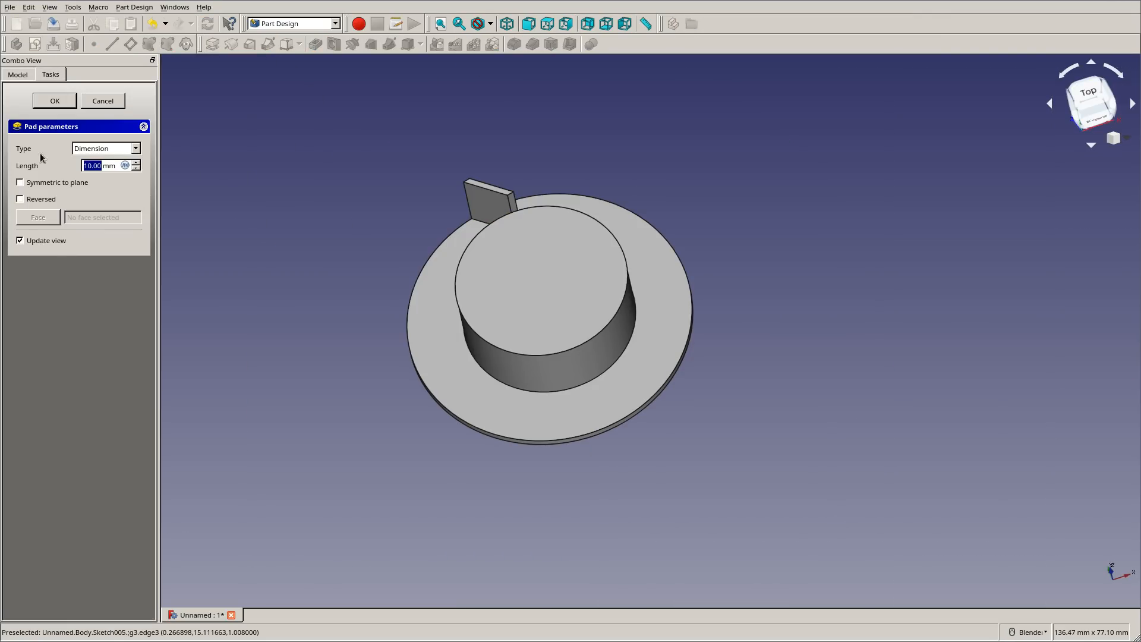
{"action": "left_click", "coordinate": [50, 98]}
{"action": "middle_click_drag", "start_coordinate": [395, 140], "coordinate": [419, 179]}
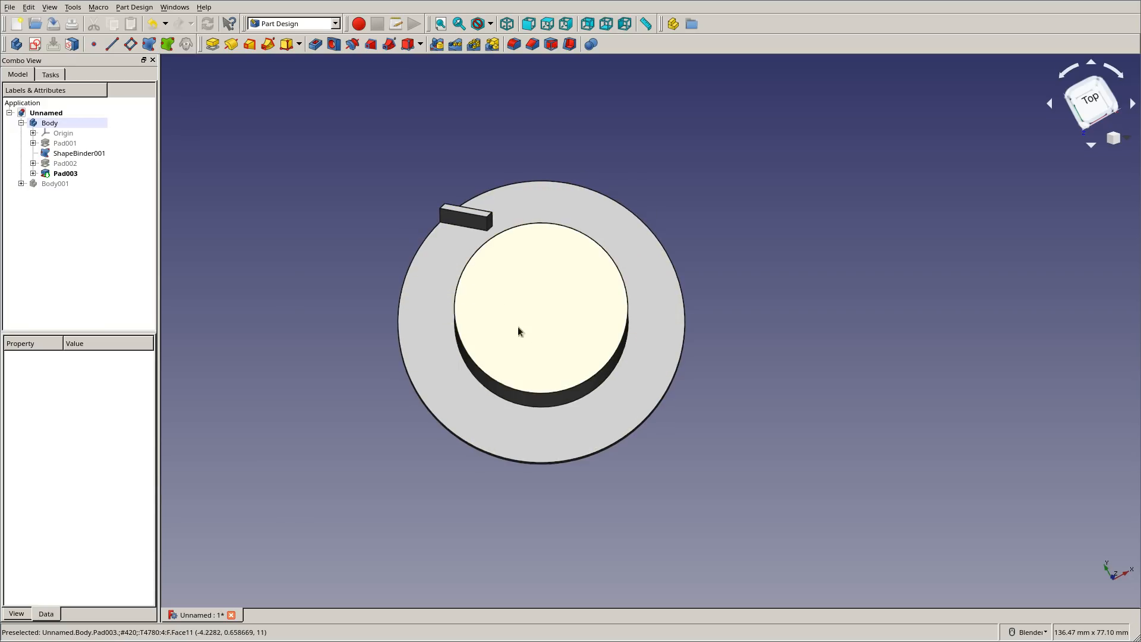
Hide ShapeBinder001, keeping Pad003 visible
{"action": "left_click", "coordinate": [63, 174]}
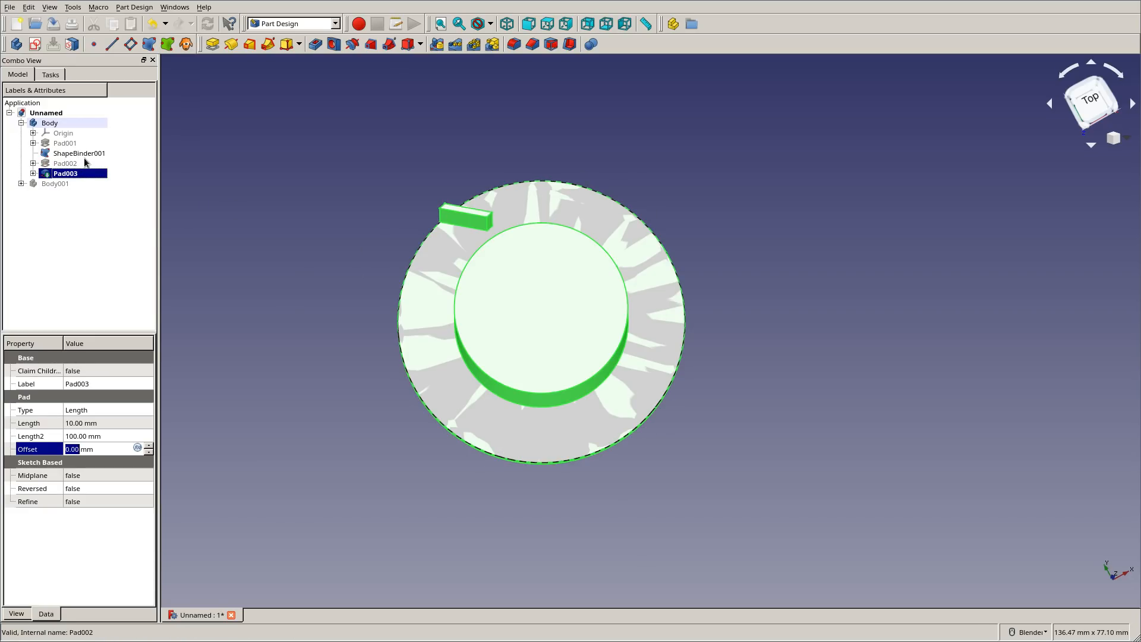
{"action": "left_click", "coordinate": [79, 153]}
{"action": "left_click", "coordinate": [65, 174]}
{"action": "left_click", "coordinate": [398, 183]}
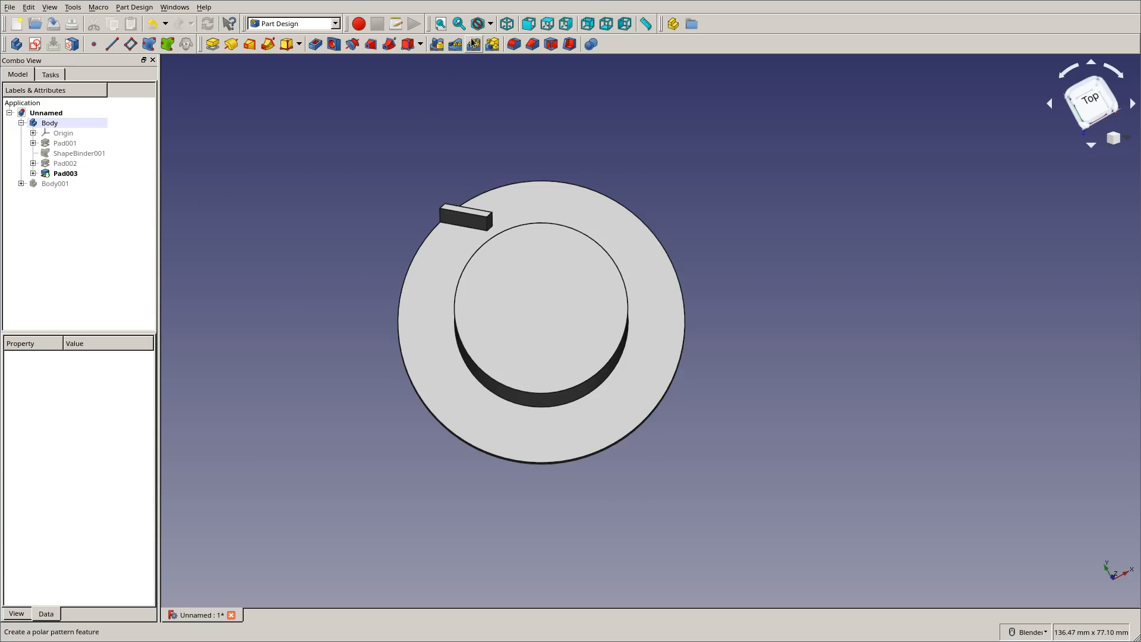
Create a polar pattern of the blade Pad003 around the normal sketch axis with 30 occurrences over 360°
{"action": "left_click", "coordinate": [70, 172]}
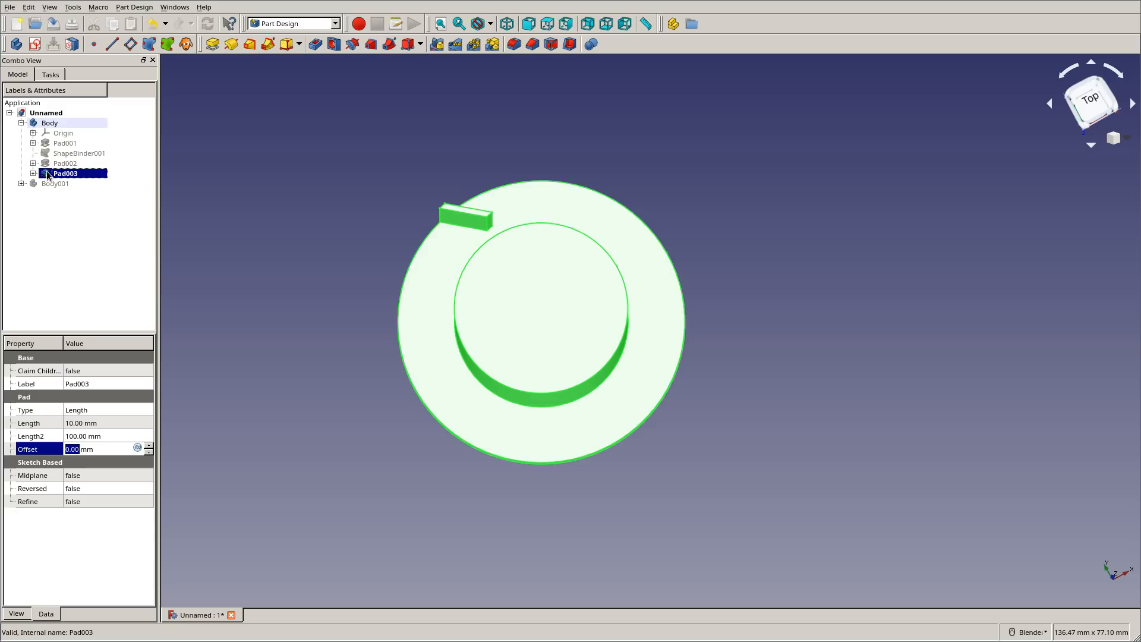
{"action": "left_click", "coordinate": [475, 45]}
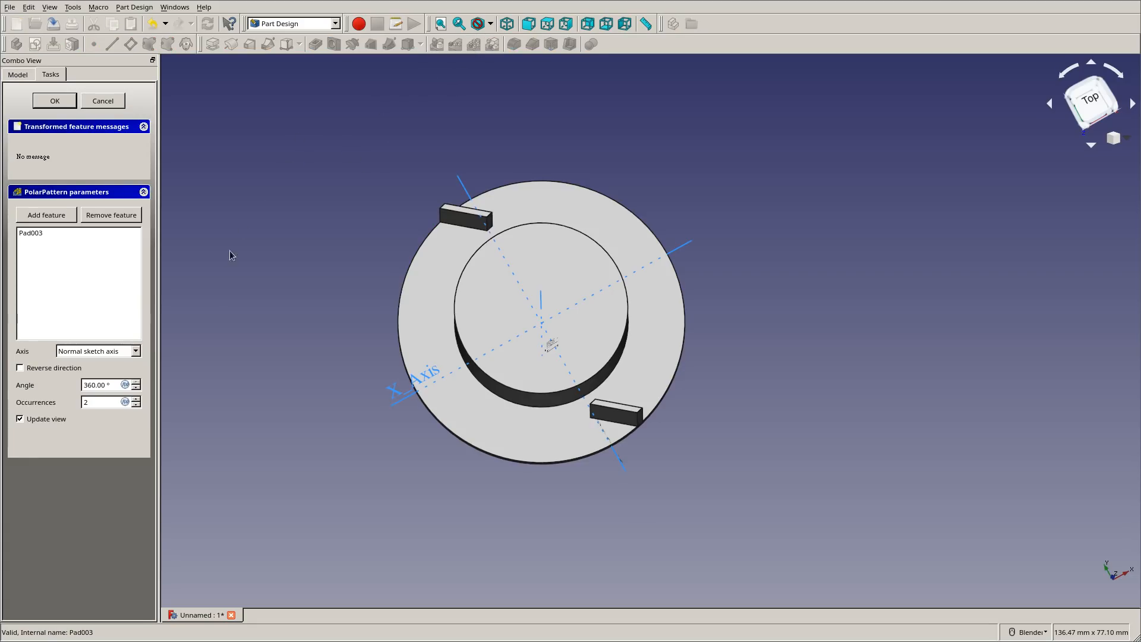
{"action": "left_click_drag", "start_coordinate": [98, 402], "coordinate": [75, 401]}
{"action": "type", "text": "30"}
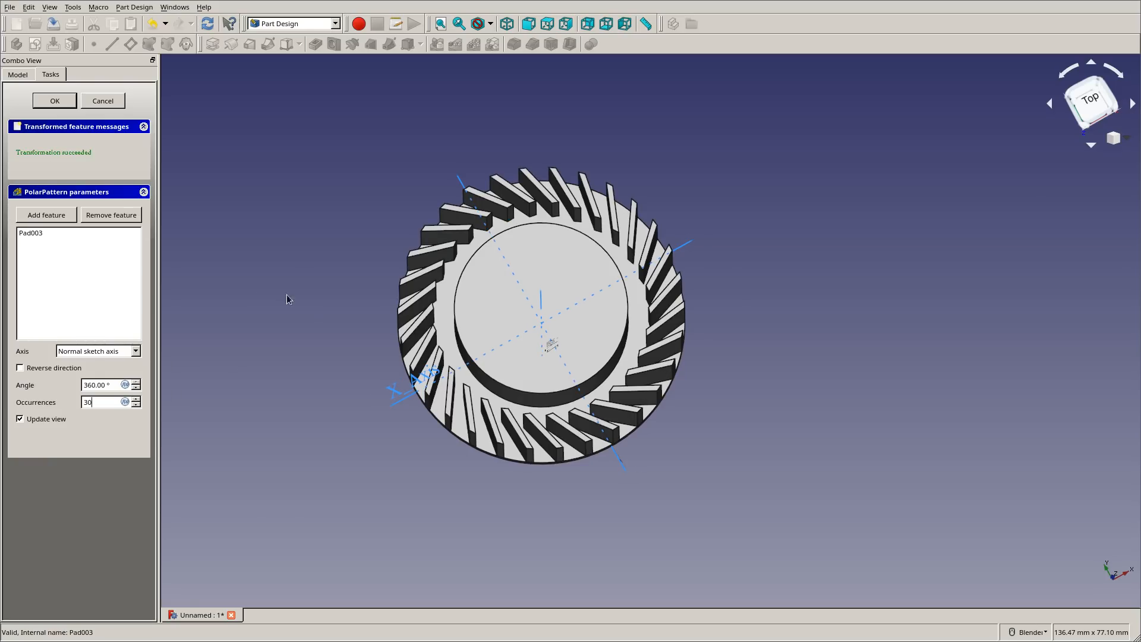
{"action": "middle_click_drag", "start_coordinate": [776, 159], "coordinate": [752, 258]}
{"action": "middle_click_drag", "start_coordinate": [560, 270], "coordinate": [555, 222]}
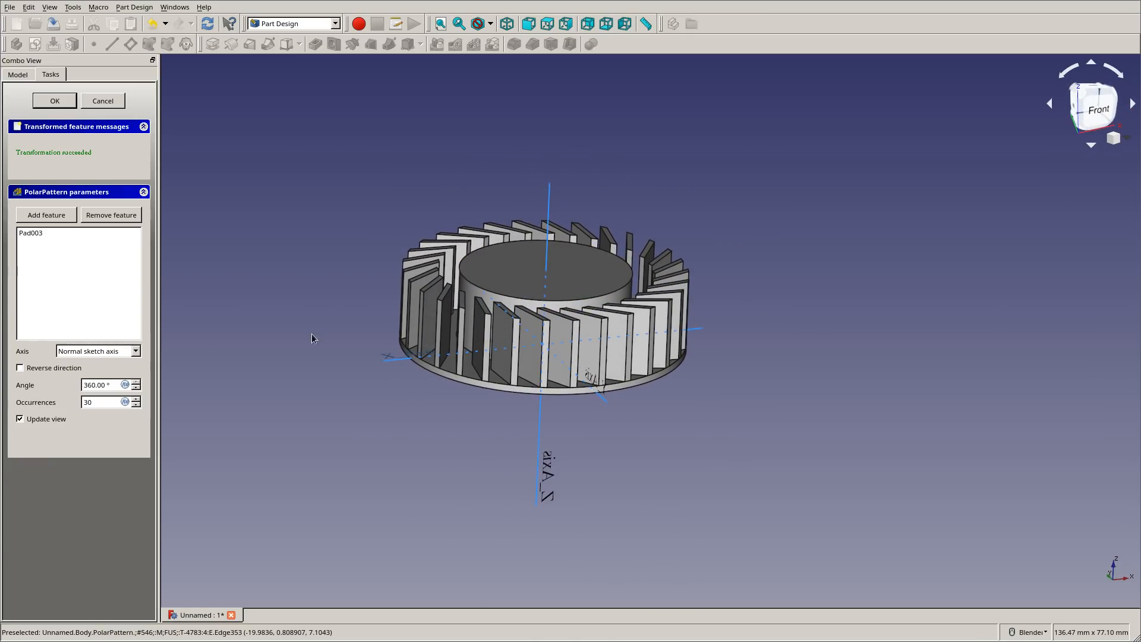
{"action": "middle_click_drag", "start_coordinate": [645, 458], "coordinate": [628, 408]}
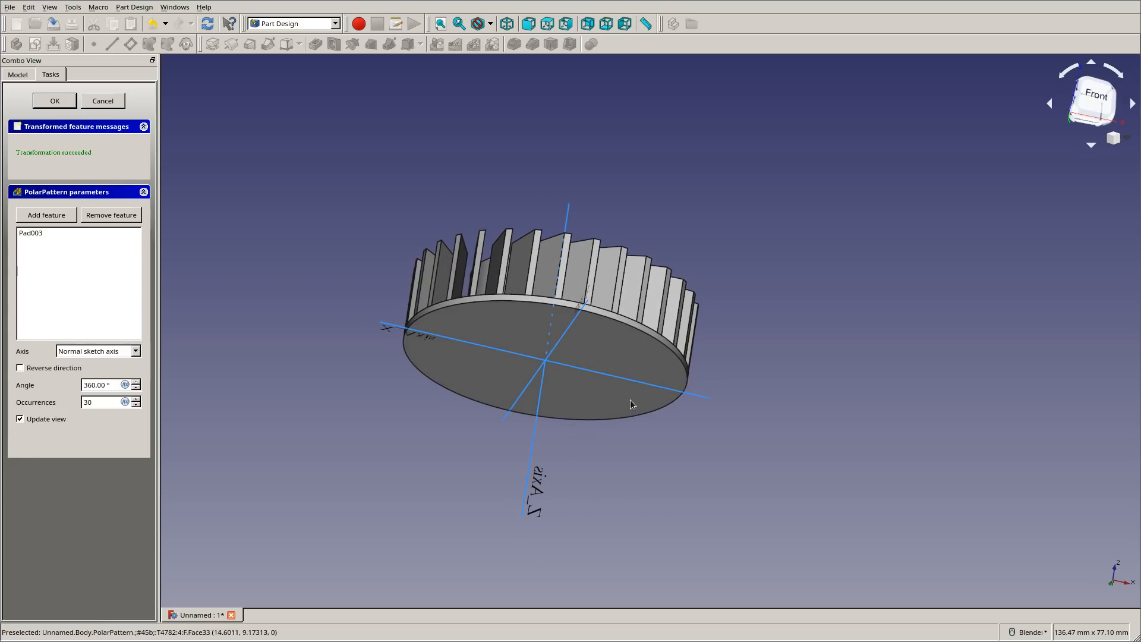
{"action": "middle_click_drag", "start_coordinate": [662, 89], "coordinate": [729, 121]}
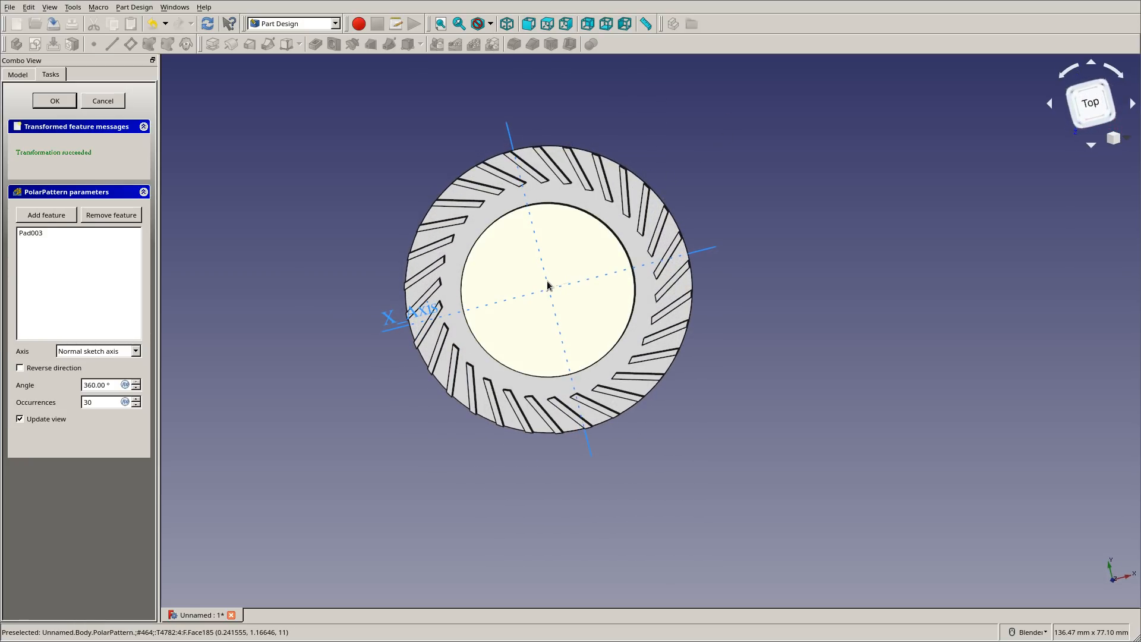
{"action": "middle_click_drag", "start_coordinate": [547, 285], "coordinate": [588, 420]}
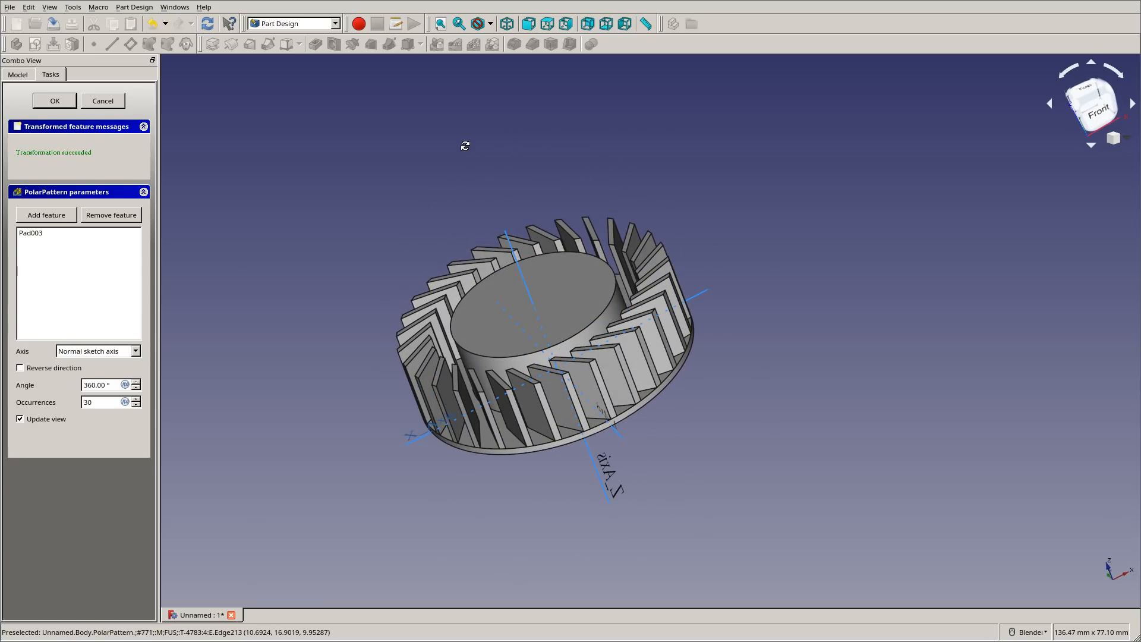
{"action": "middle_click_drag", "start_coordinate": [466, 145], "coordinate": [532, 118]}
{"action": "key", "text": "2"}
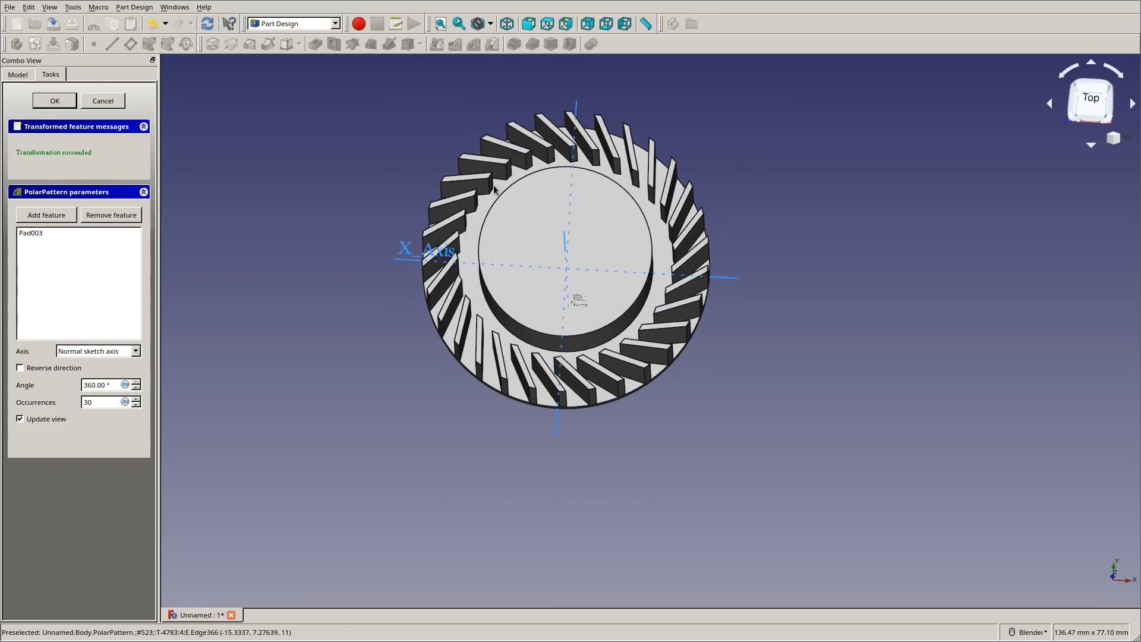
{"action": "key", "text": "Escape"}
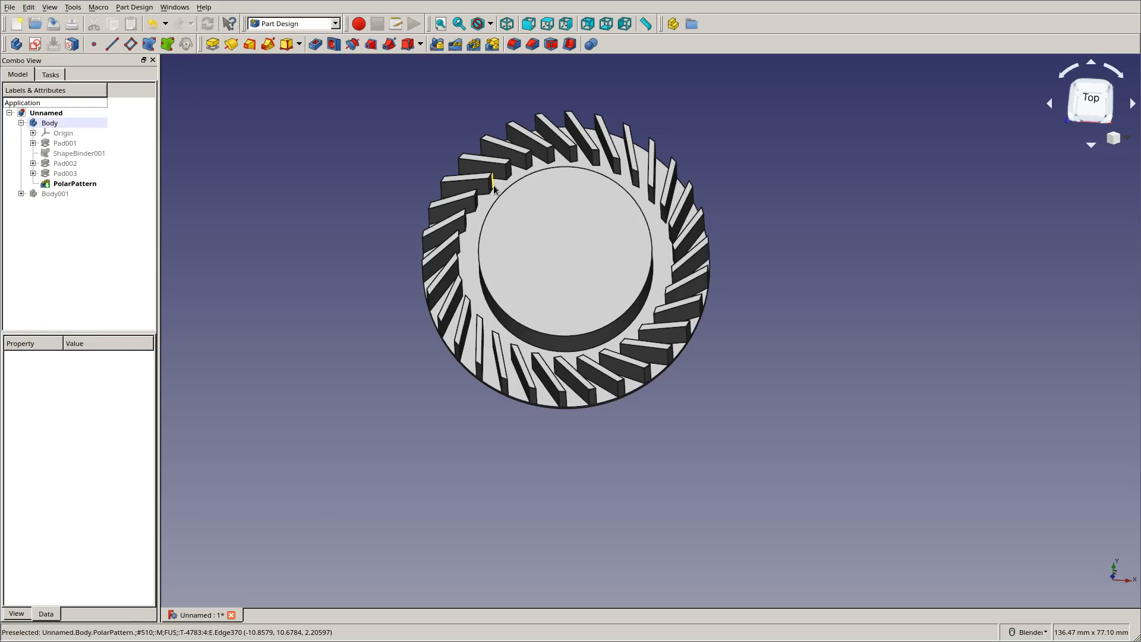
Show the housing Body001 again together with the impeller and view how the two fit
{"action": "middle_click_drag", "start_coordinate": [473, 464], "coordinate": [708, 240]}
{"action": "left_click_drag", "start_coordinate": [50, 123], "coordinate": [53, 193]}
{"action": "left_click", "coordinate": [871, 204]}
{"action": "middle_click_drag", "start_coordinate": [871, 203], "coordinate": [841, 212]}
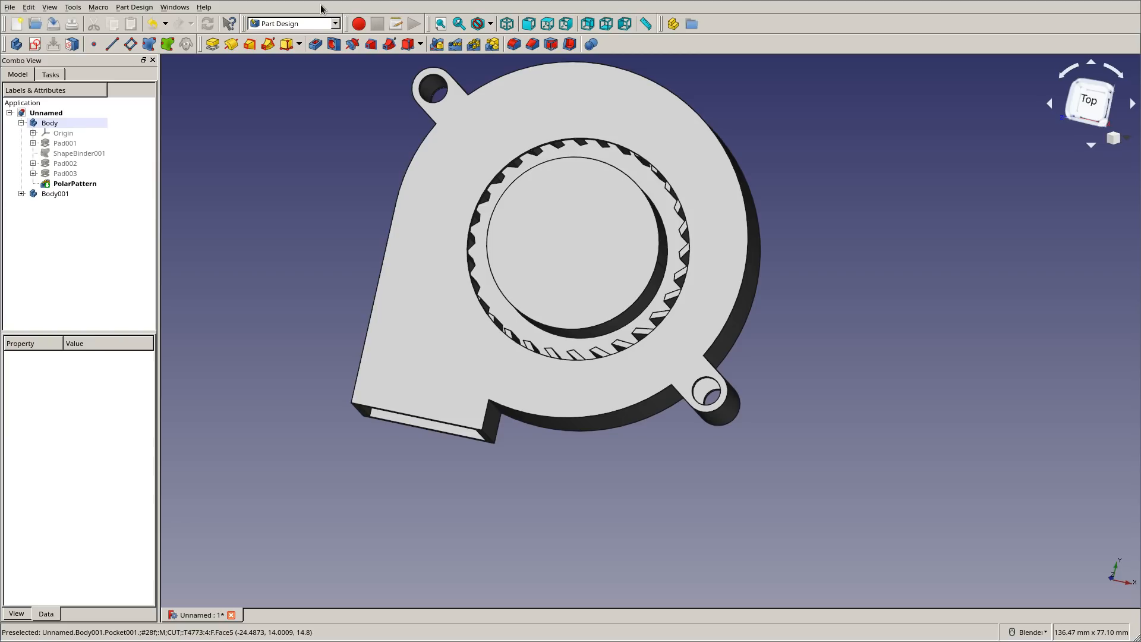
{"action": "middle_click_drag", "start_coordinate": [329, 224], "coordinate": [898, 190]}
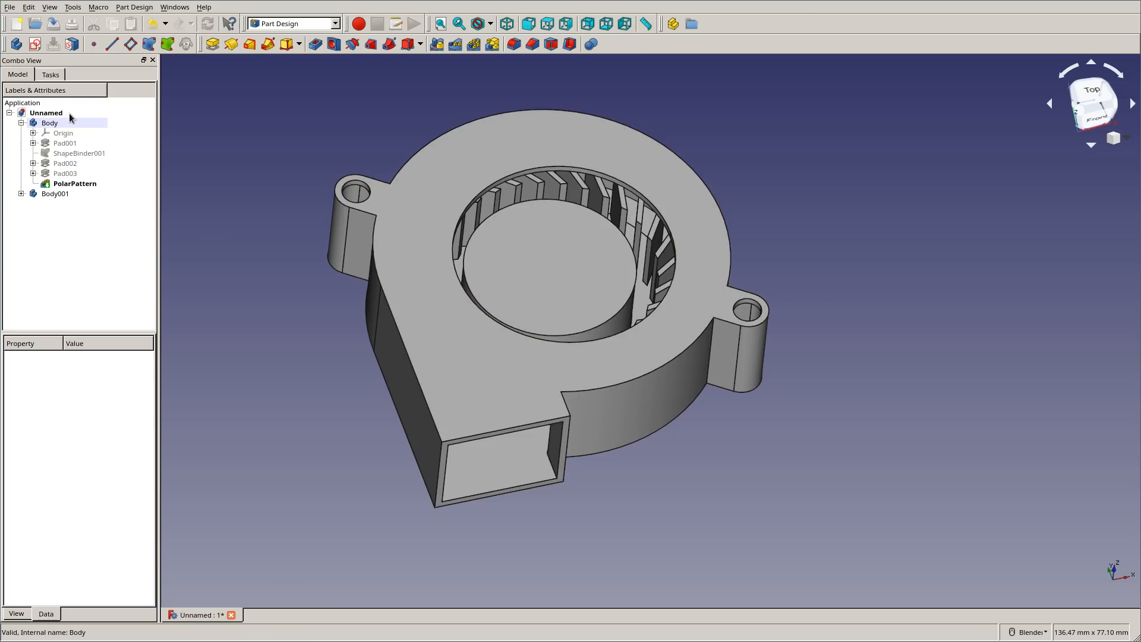
Switch to the Assembly 3 workbench and create two new assemblies
{"action": "left_click", "coordinate": [279, 24]}
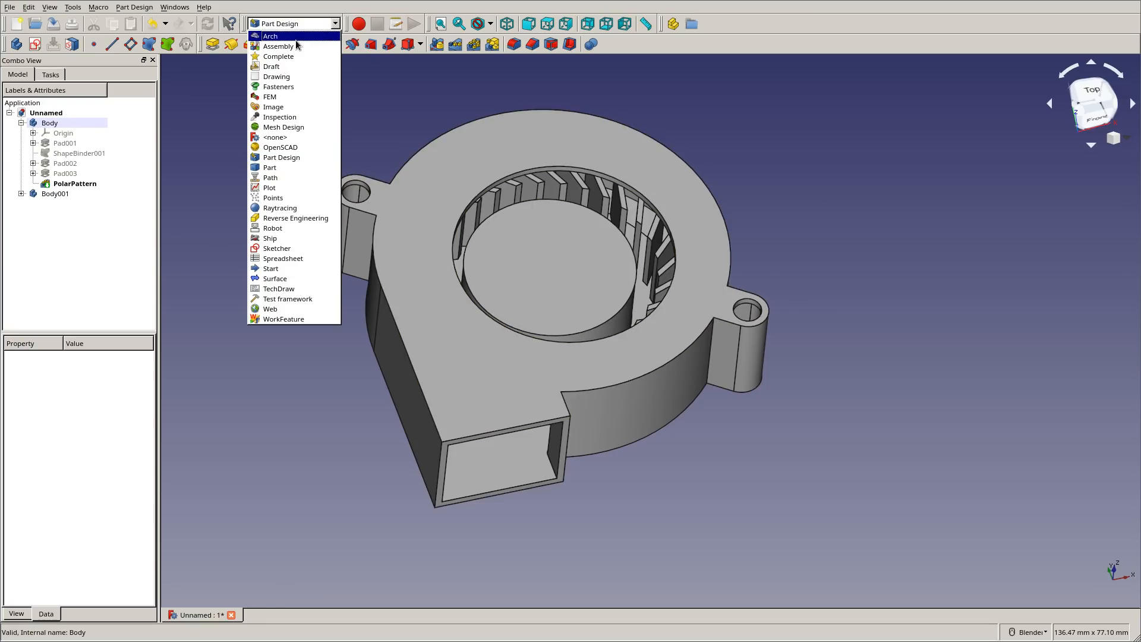
{"action": "left_click", "coordinate": [291, 46]}
{"action": "middle_click_drag", "start_coordinate": [761, 110], "coordinate": [793, 137]}
{"action": "left_click", "coordinate": [16, 44]}
{"action": "left_click", "coordinate": [16, 44]}
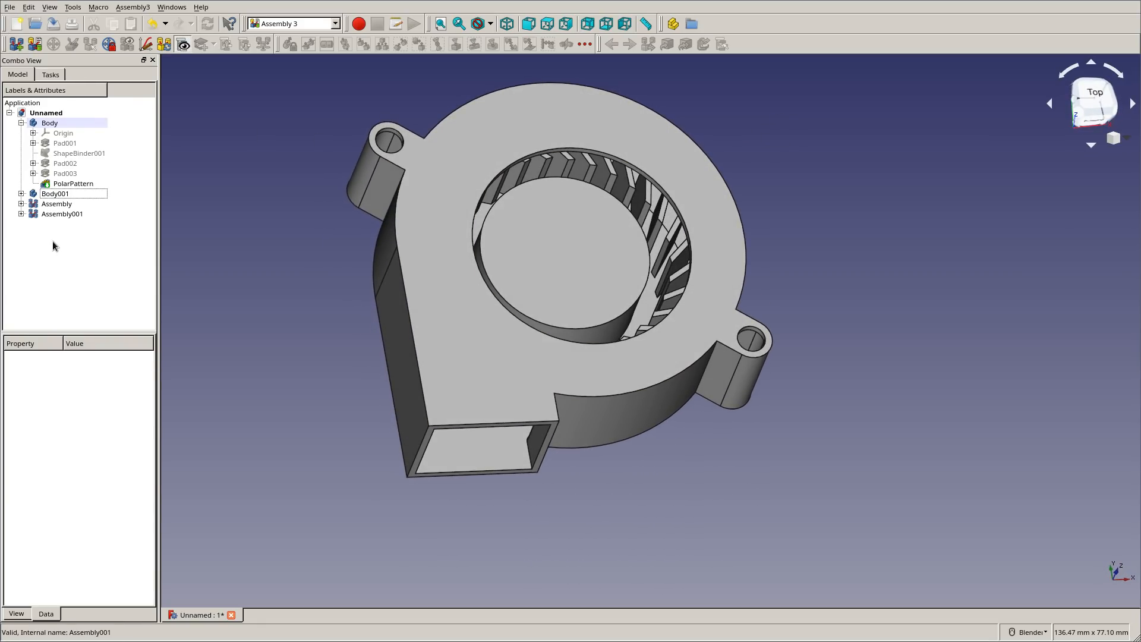
Move the impeller Body into Assembly and the housing Body001 into Assembly001
{"action": "mouse_move", "coordinate": [45, 123]}
{"action": "left_mouse_down"}
{"action": "mouse_move", "coordinate": [56, 203]}
{"action": "mouse_move", "coordinate": [65, 129]}
{"action": "mouse_move", "coordinate": [51, 144]}
{"action": "left_mouse_up"}
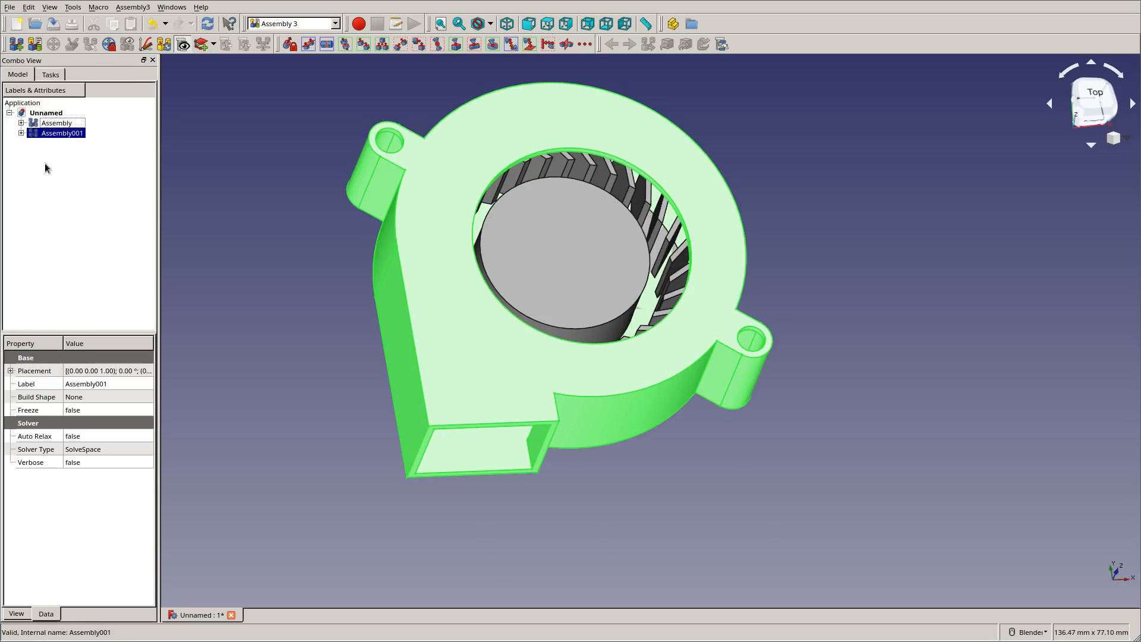
{"action": "left_click", "coordinate": [45, 161]}
{"action": "left_click", "coordinate": [48, 124]}
{"action": "left_click", "coordinate": [49, 145]}
Examine Assembly001's structure in the model tree, including its constraints, elements and parts containers
{"action": "left_click", "coordinate": [20, 132]}
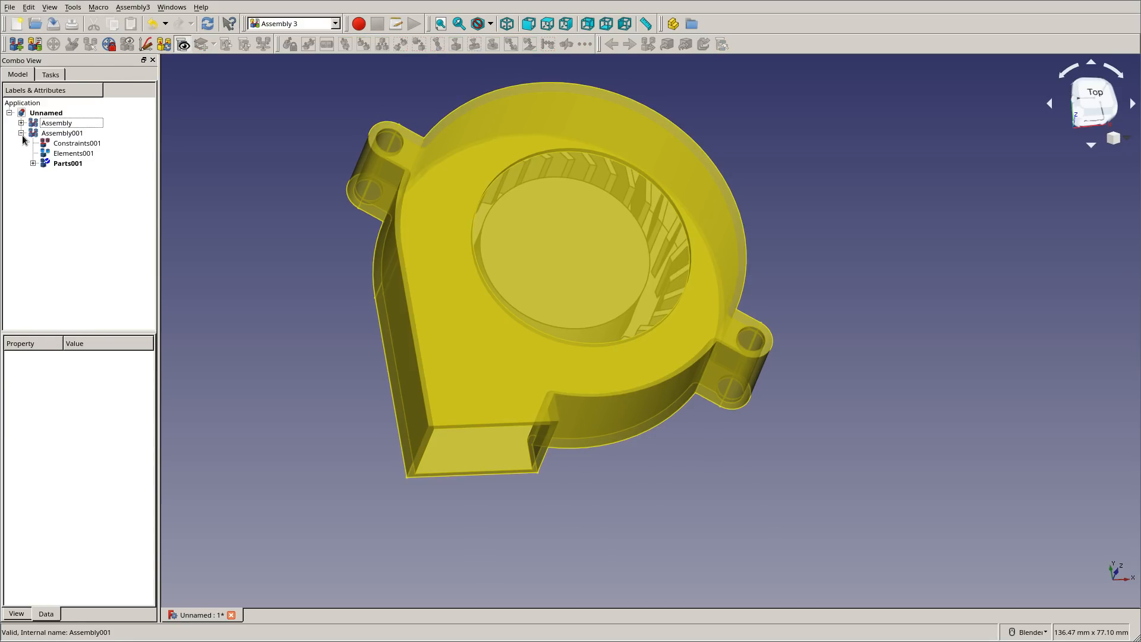
{"action": "left_click", "coordinate": [21, 132]}
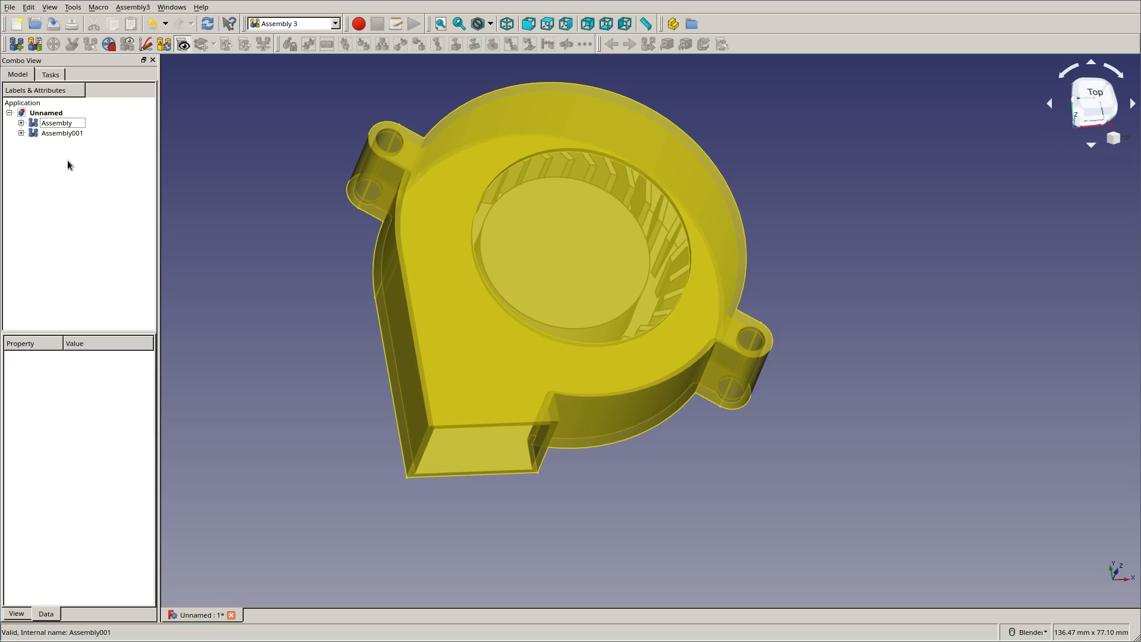
{"action": "left_click", "coordinate": [21, 133]}
{"action": "left_click", "coordinate": [34, 163]}
{"action": "left_click", "coordinate": [69, 173]}
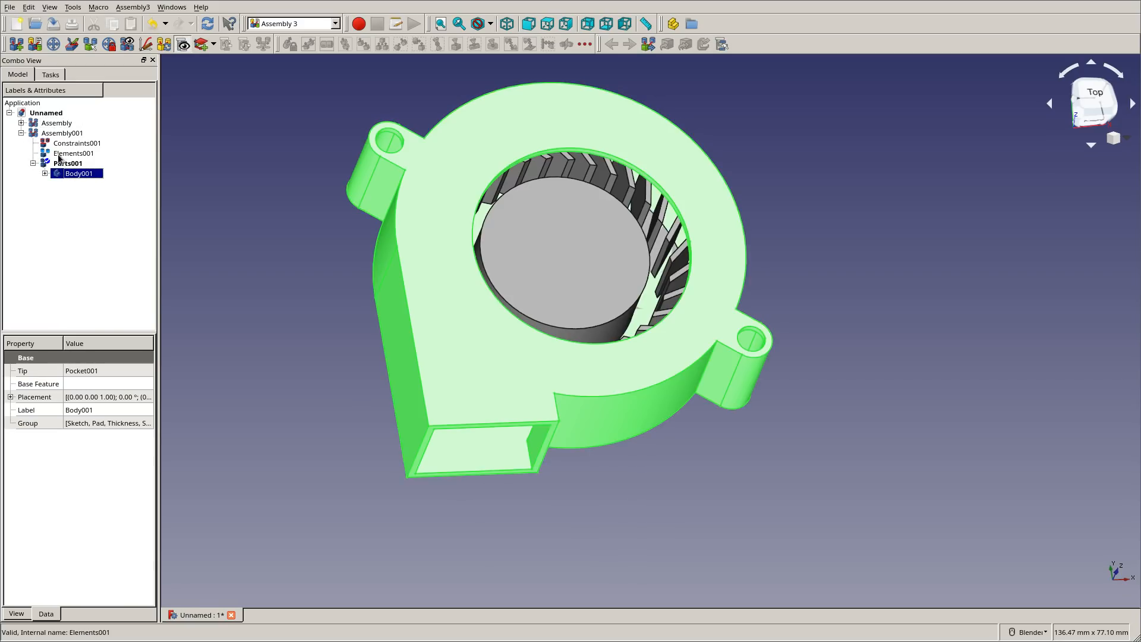
{"action": "left_click", "coordinate": [73, 154]}
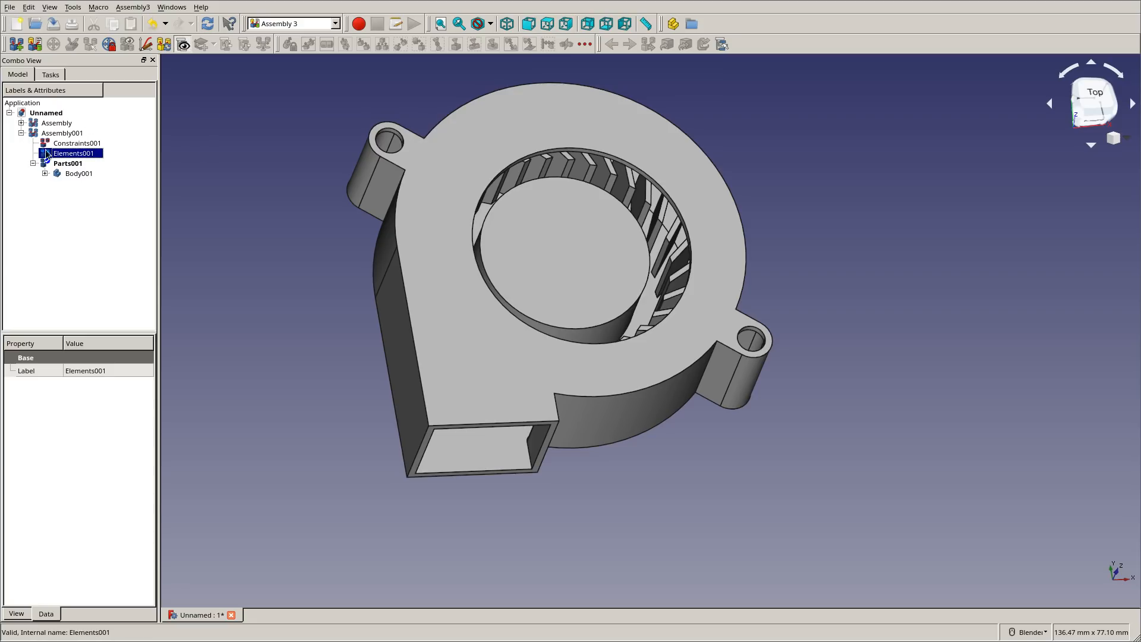
{"action": "left_click", "coordinate": [20, 134]}
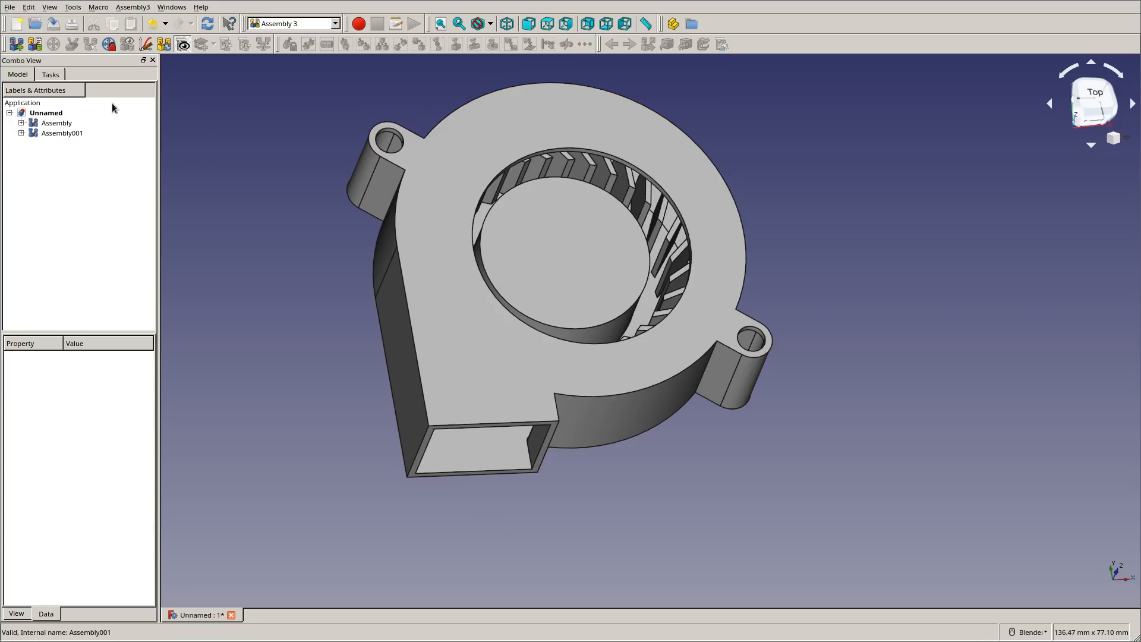
Create a third assembly and rename the impeller assembly Blades and the housing assembly Shell
{"action": "left_click", "coordinate": [16, 44]}
{"action": "left_click", "coordinate": [55, 123]}
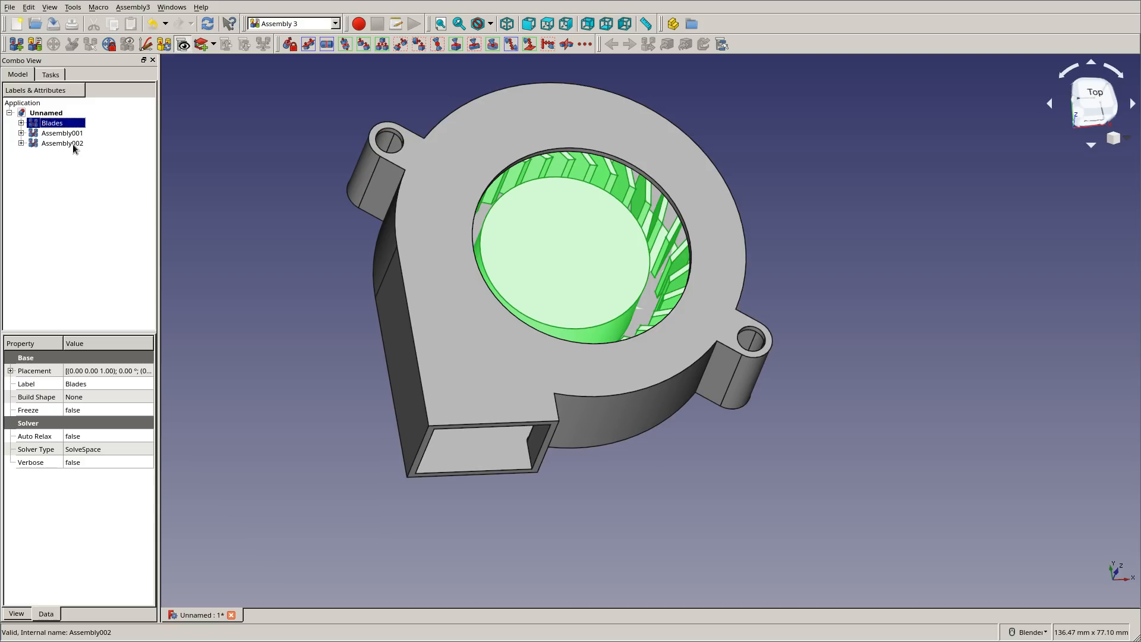
{"action": "key", "text": "Down"}
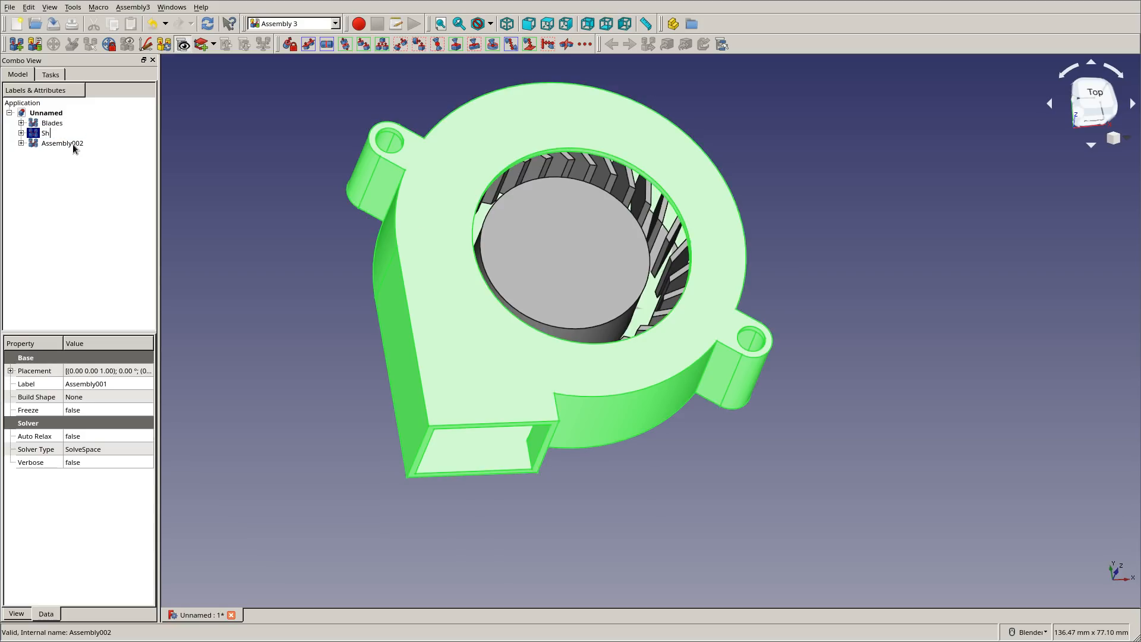
{"action": "key", "text": "Return"}
Move the Shell and Blades assemblies together into the Parts002 container of Assembly002
{"action": "left_click", "coordinate": [73, 144]}
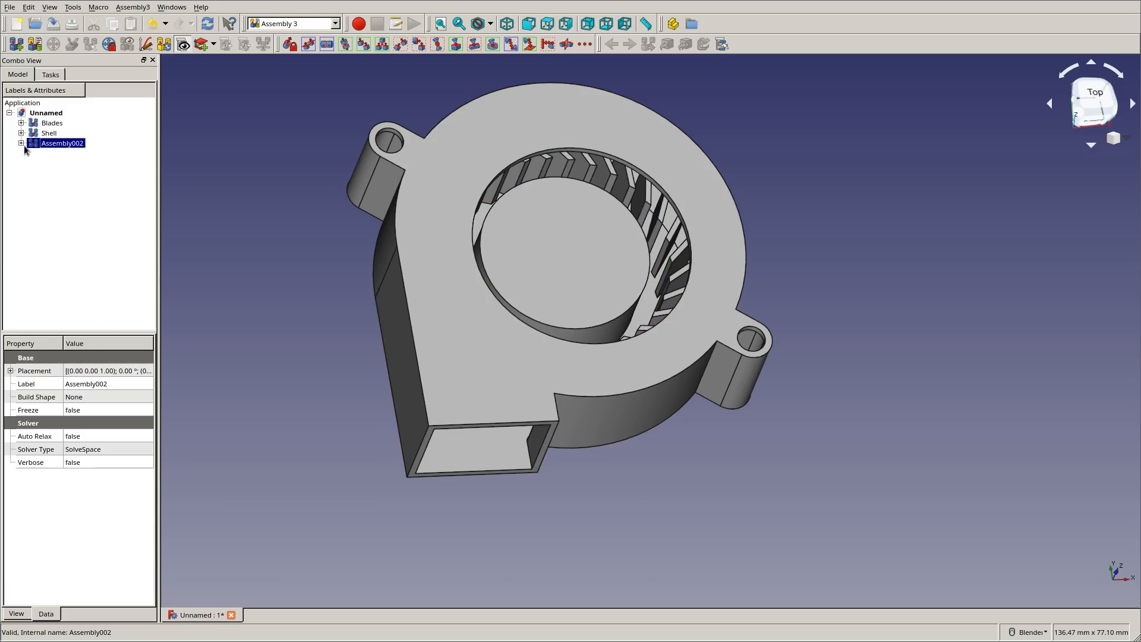
{"action": "left_click", "coordinate": [22, 144]}
{"action": "left_click", "coordinate": [49, 134]}
{"action": "left_click", "coordinate": [52, 123], "text": "ctrl"}
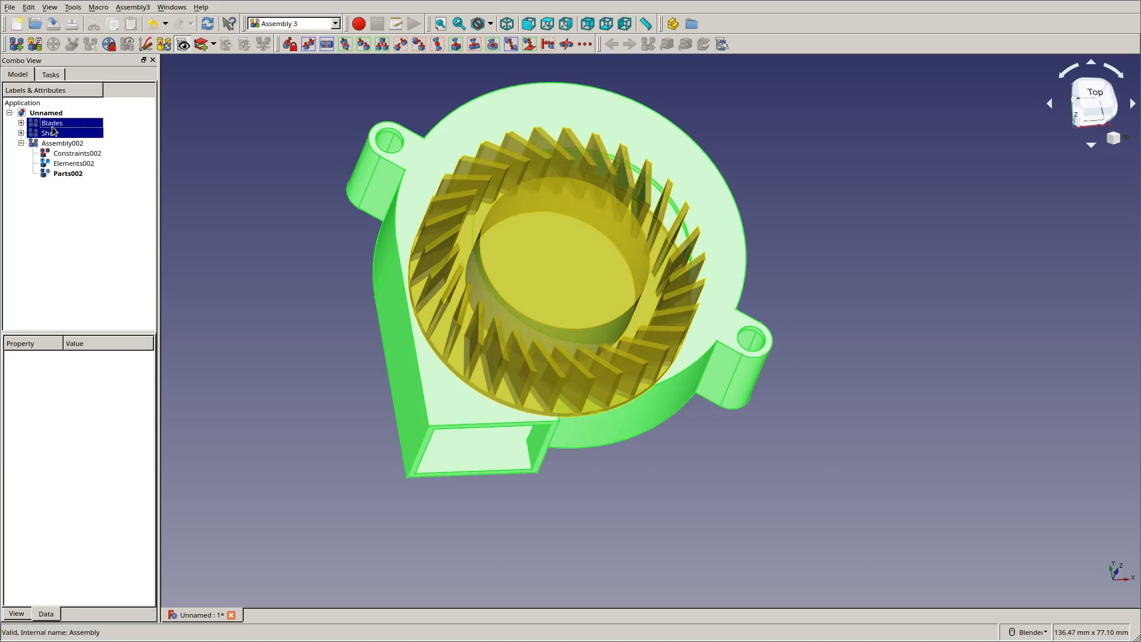
{"action": "left_click_drag", "start_coordinate": [49, 133], "coordinate": [68, 174]}
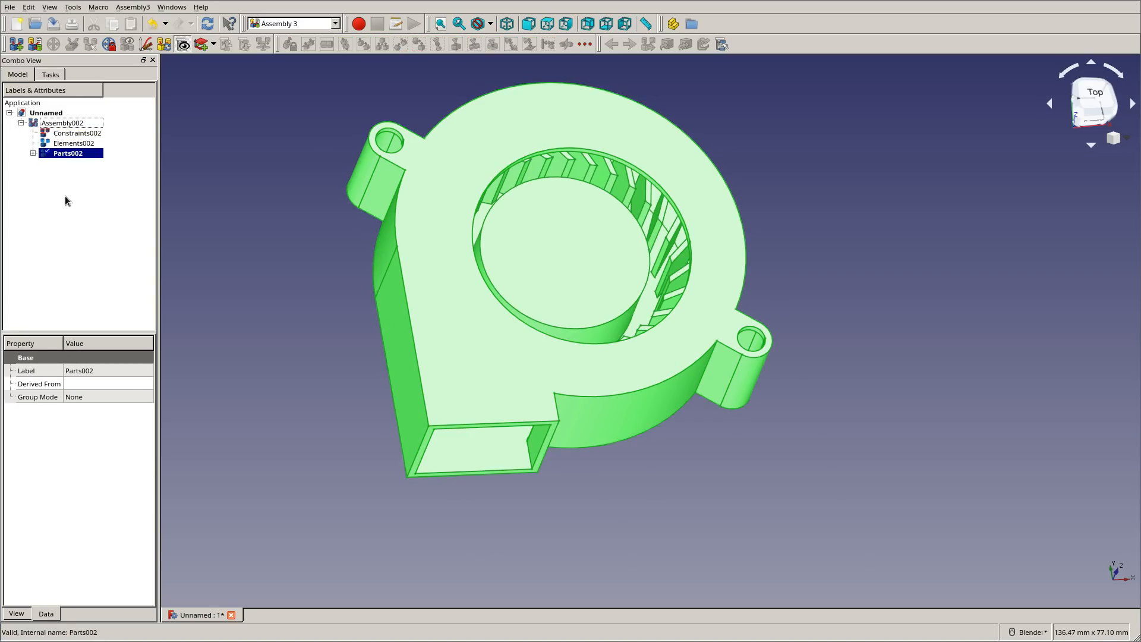
{"action": "left_click", "coordinate": [33, 153]}
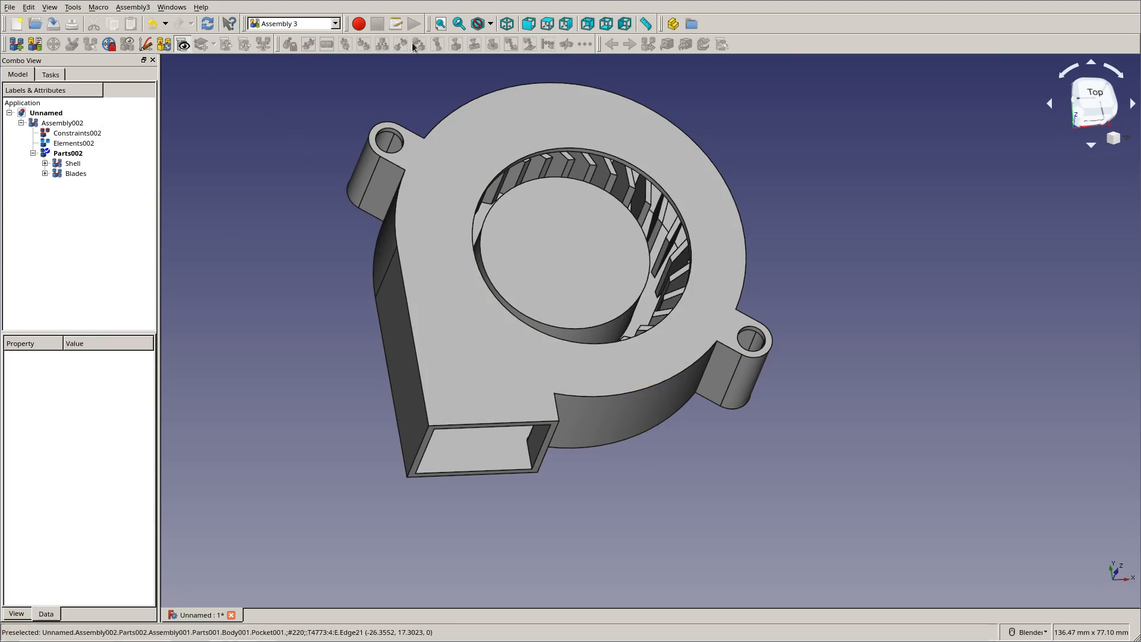
Fix the shell in place by adding a Locked constraint to its upper face around the inlet
{"action": "left_click", "coordinate": [477, 145]}
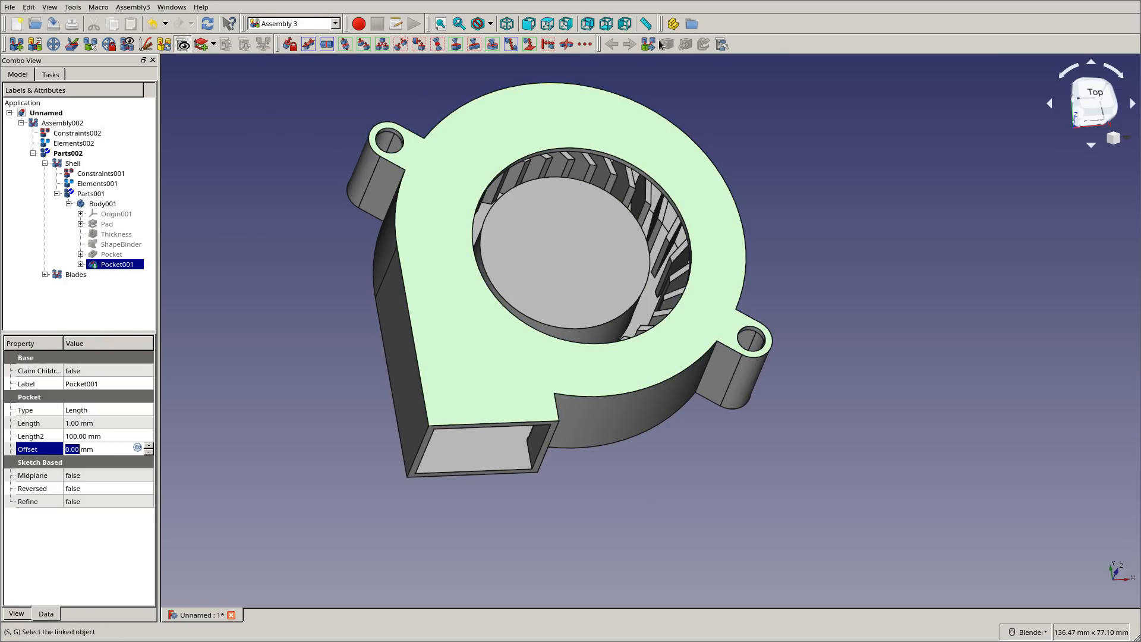
{"action": "left_click", "coordinate": [300, 233]}
{"action": "middle_click_drag", "start_coordinate": [348, 286], "coordinate": [775, 187]}
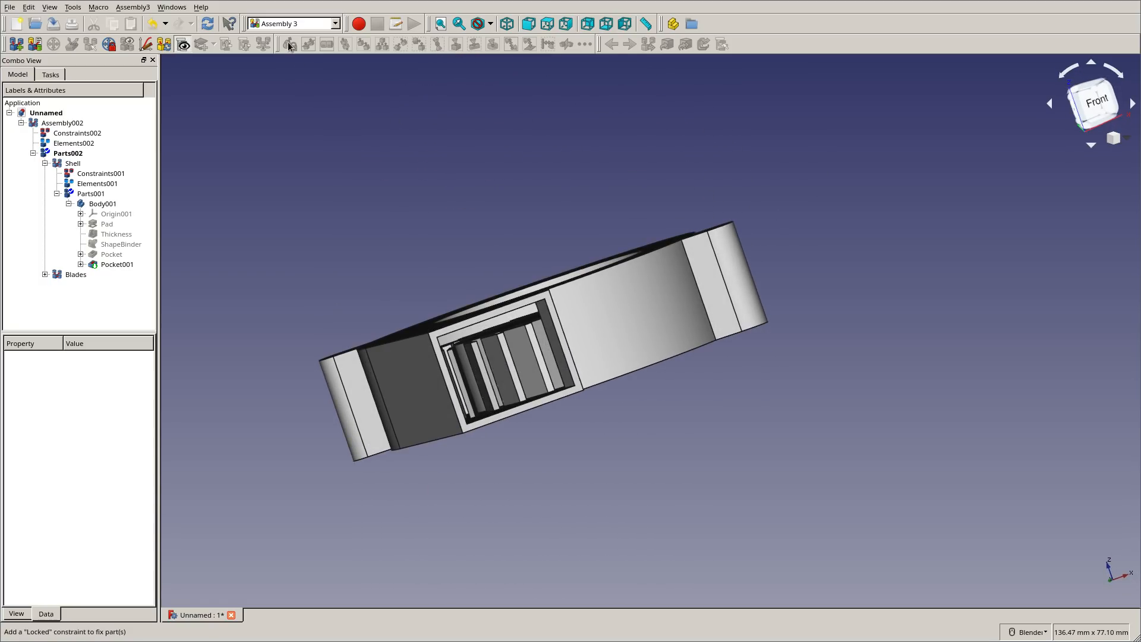
{"action": "middle_click_drag", "start_coordinate": [474, 155], "coordinate": [393, 220]}
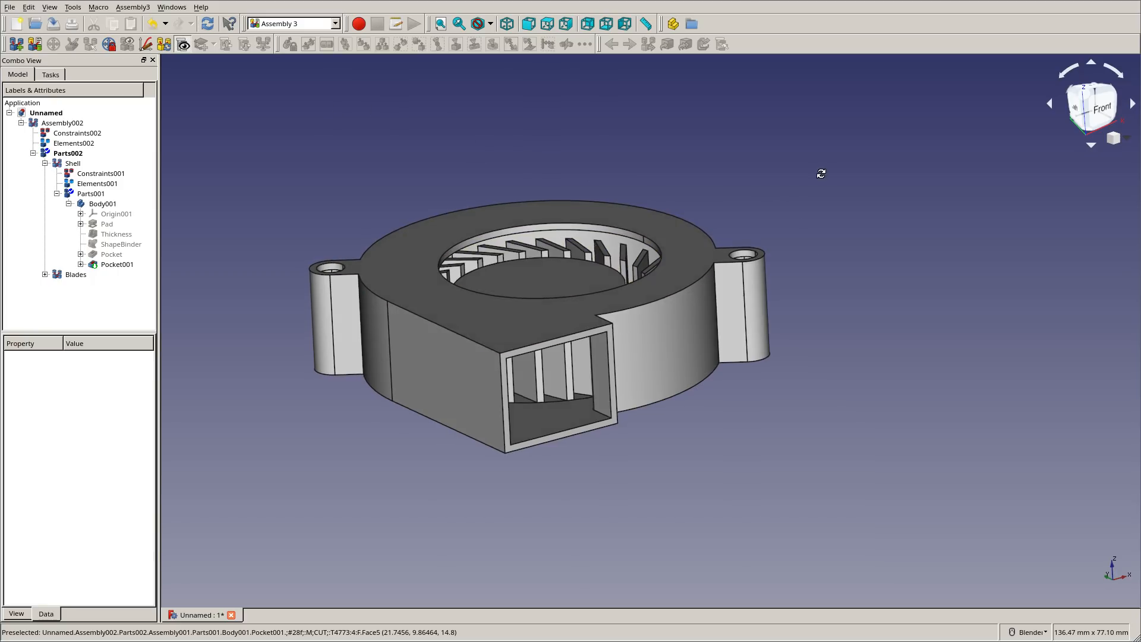
{"action": "middle_click_drag", "start_coordinate": [823, 173], "coordinate": [540, 357]}
{"action": "left_click", "coordinate": [541, 357]}
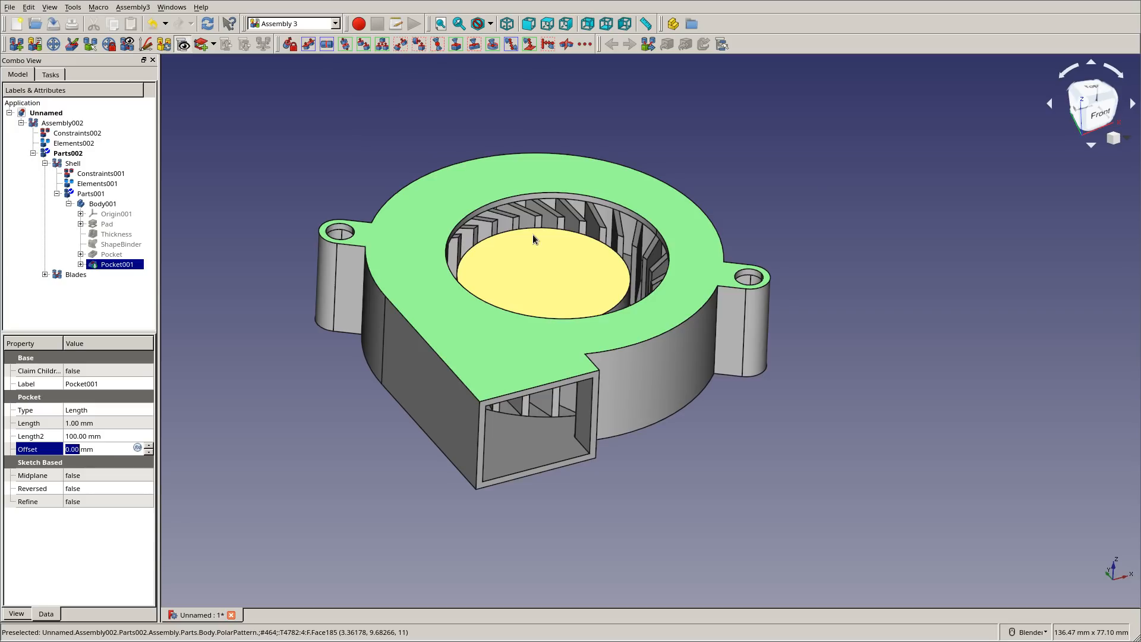
{"action": "left_click", "coordinate": [288, 45]}
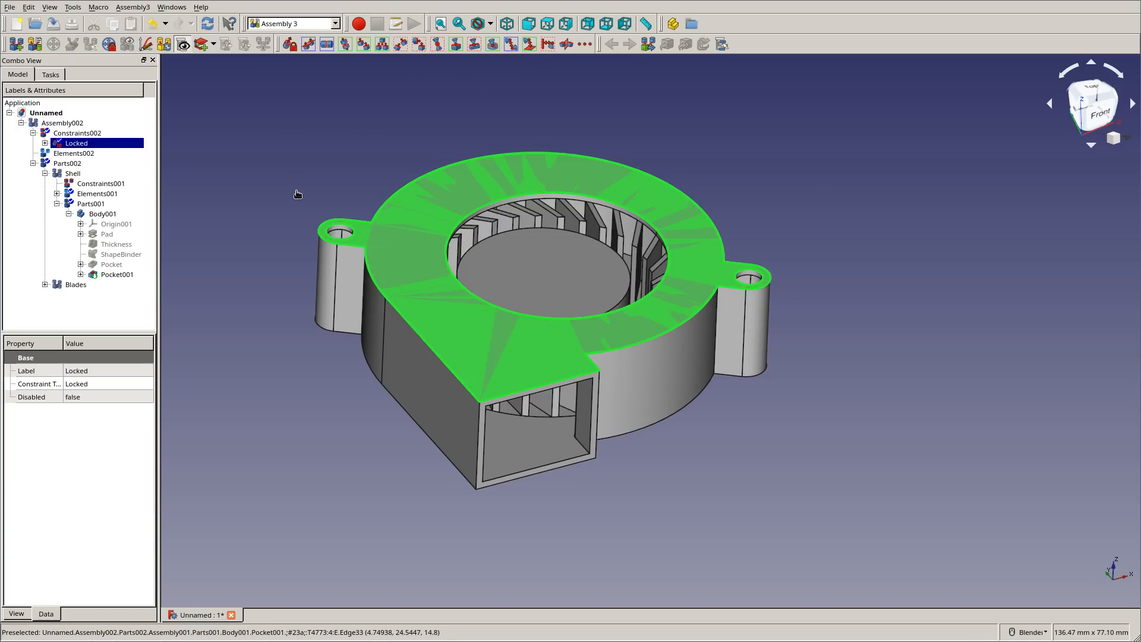
{"action": "left_click", "coordinate": [356, 179]}
Add a PlaneCoincident constraint between the impeller hub's upper face and the circular inlet edge of the shell
{"action": "middle_click_drag", "start_coordinate": [754, 126], "coordinate": [535, 270]}
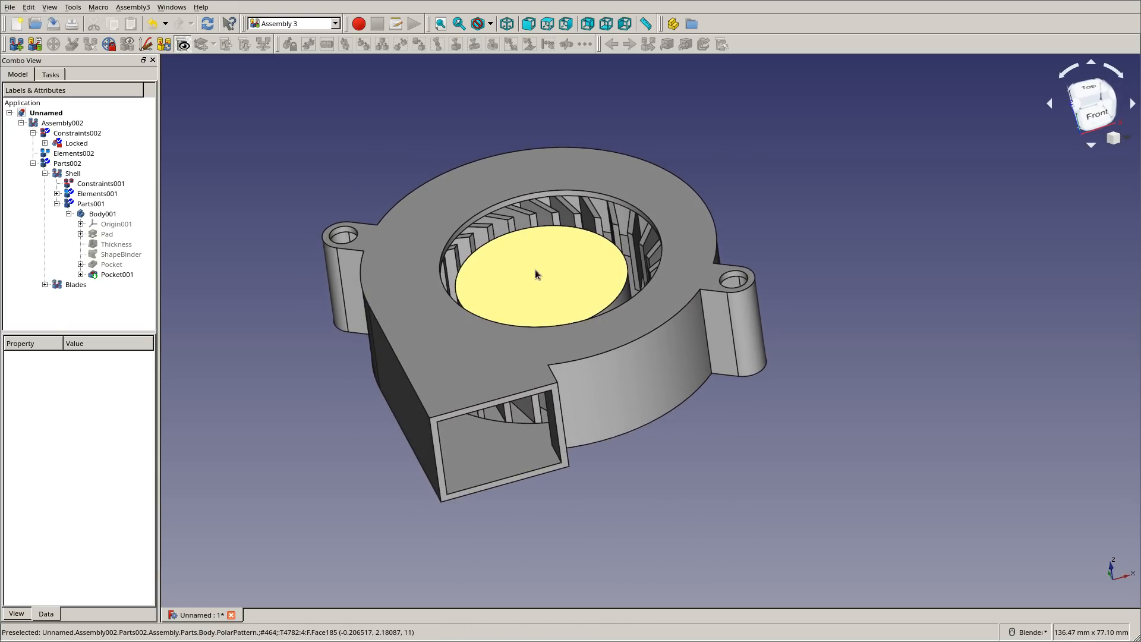
{"action": "left_click", "coordinate": [535, 271]}
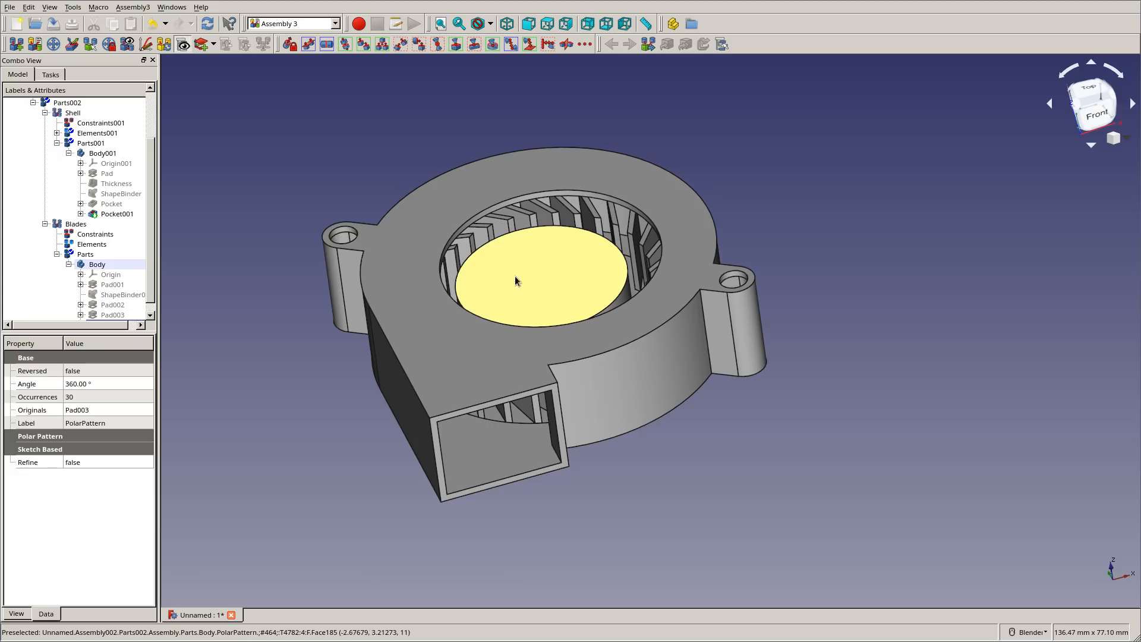
{"action": "left_click", "coordinate": [582, 192], "text": "ctrl"}
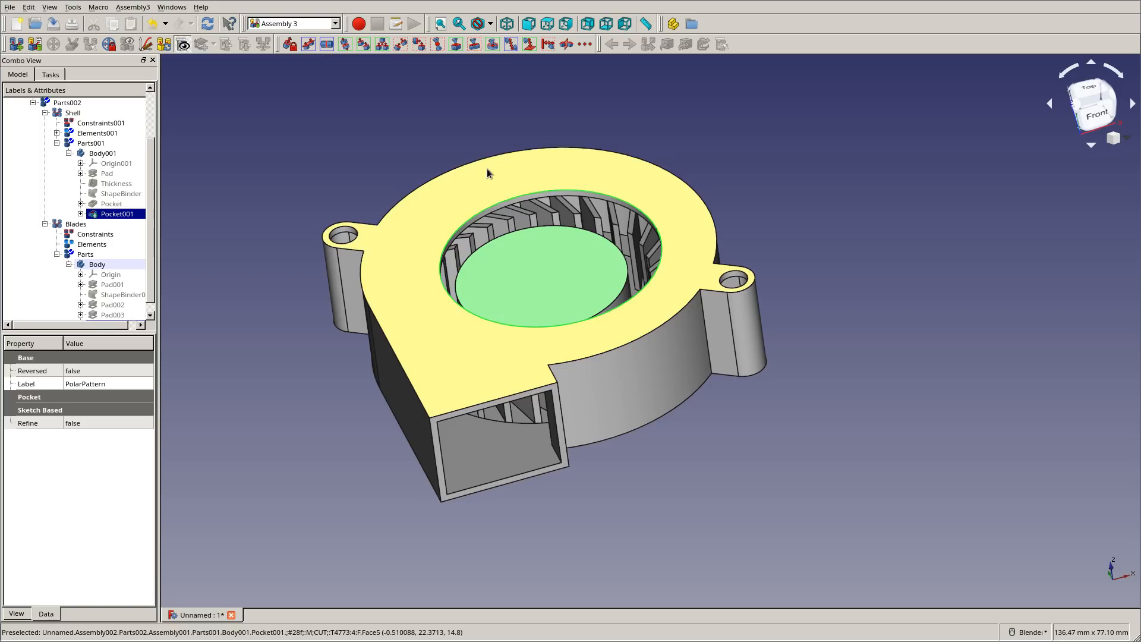
{"action": "left_click", "coordinate": [333, 48]}
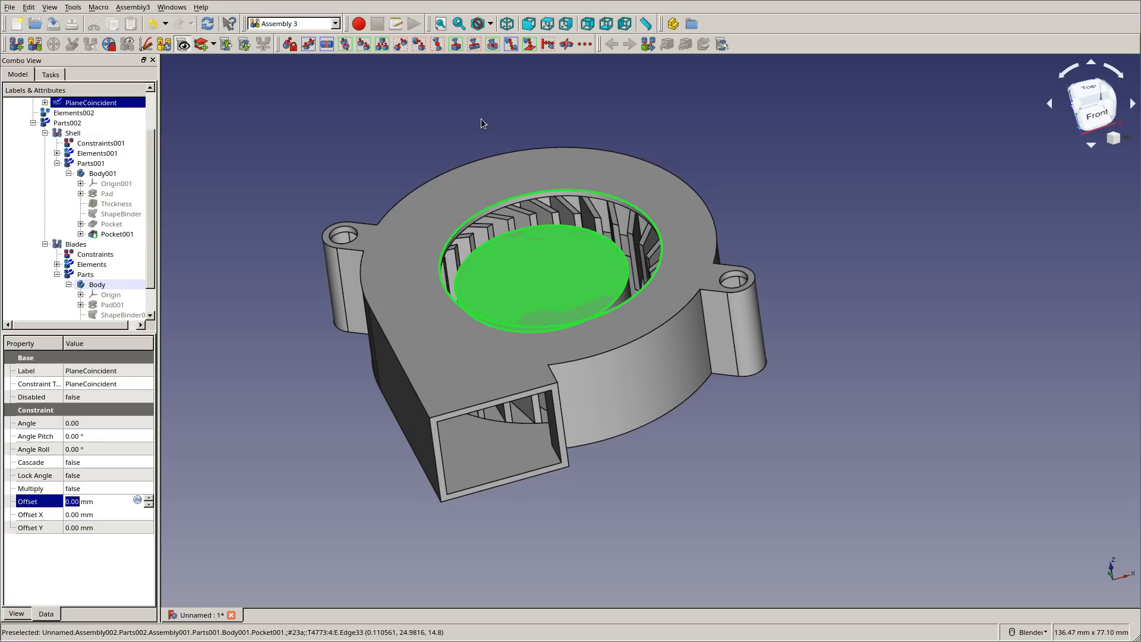
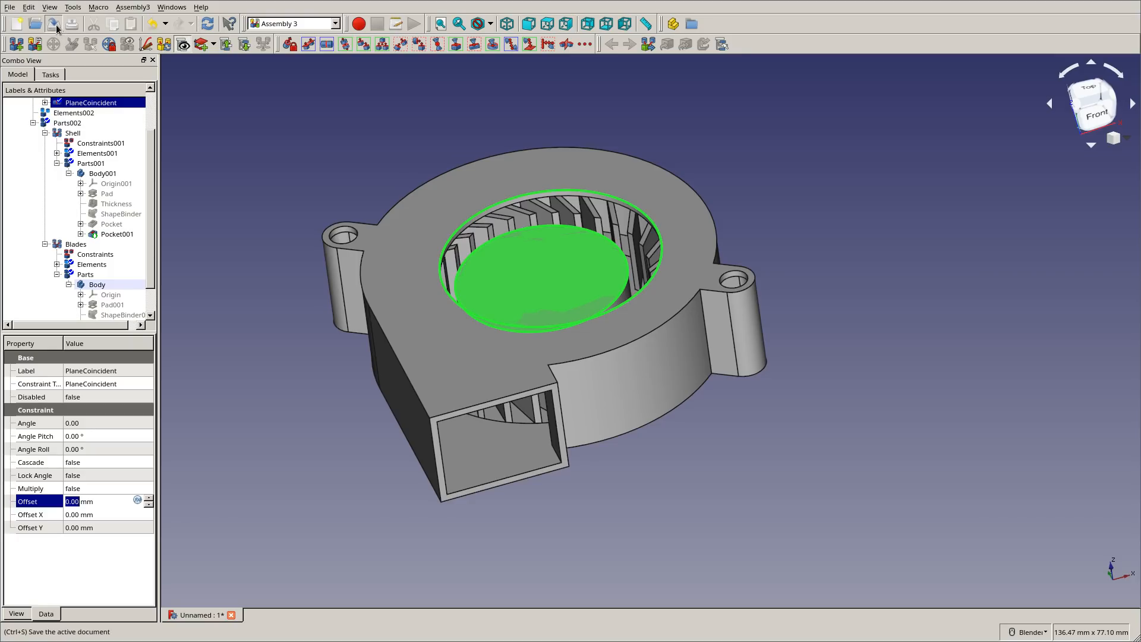
Save the document in the home folder under the file name fan
{"action": "left_click", "coordinate": [55, 25]}
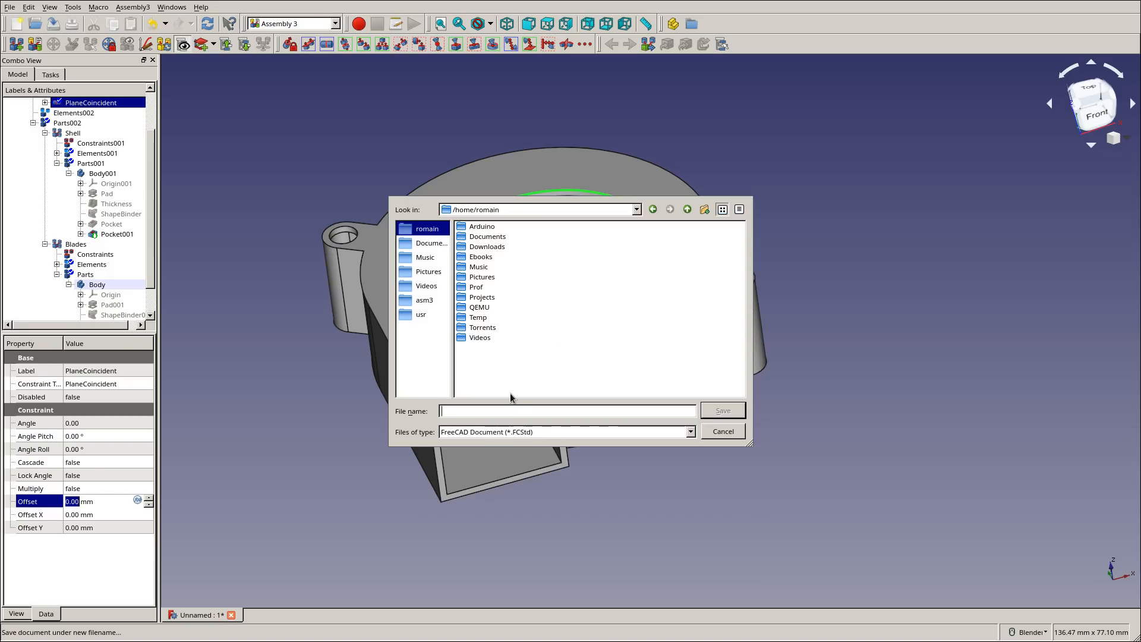
{"action": "type", "text": "fan"}
{"action": "key", "text": "Return"}
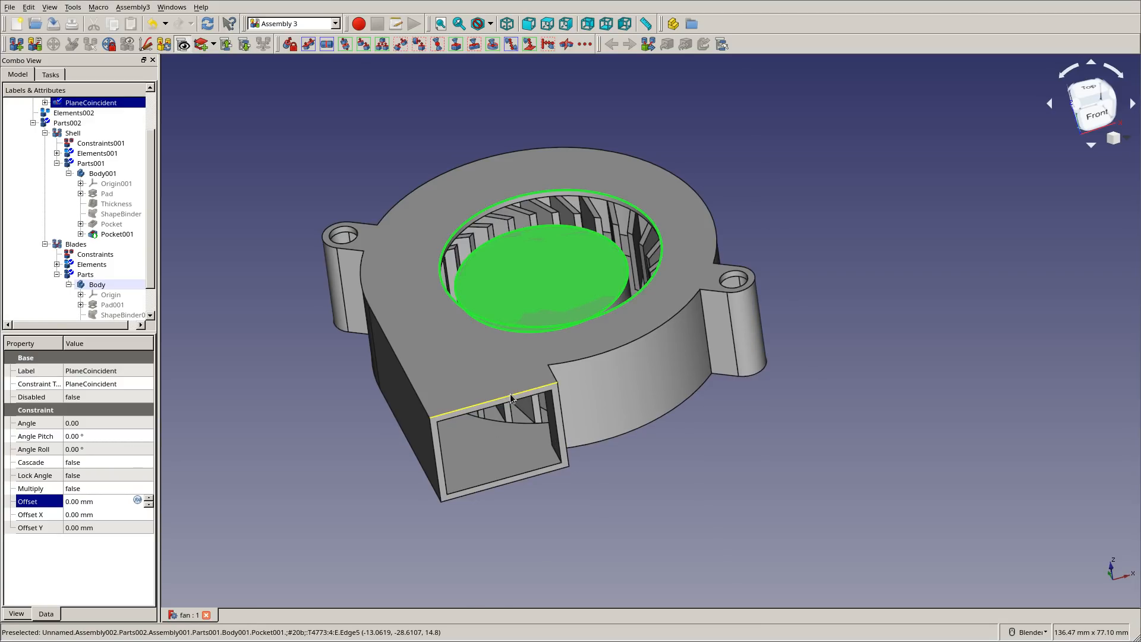
Solve the assembly constraints and check the impeller's position relative to the shell's upper face
{"action": "left_click", "coordinate": [28, 52]}
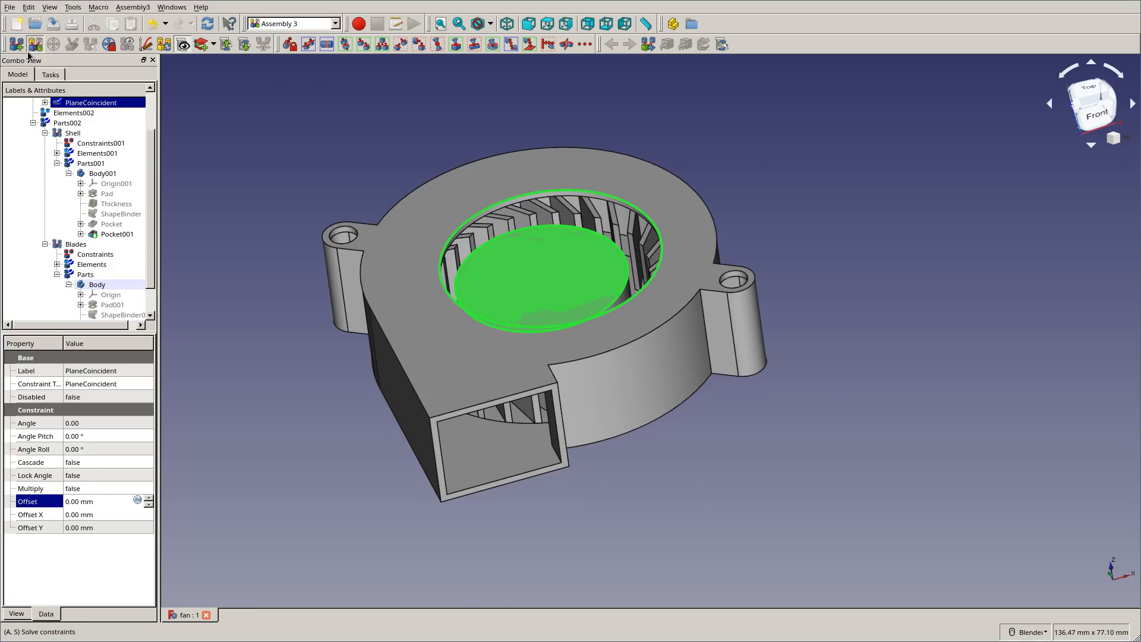
{"action": "left_click", "coordinate": [630, 407]}
{"action": "left_click", "coordinate": [589, 268]}
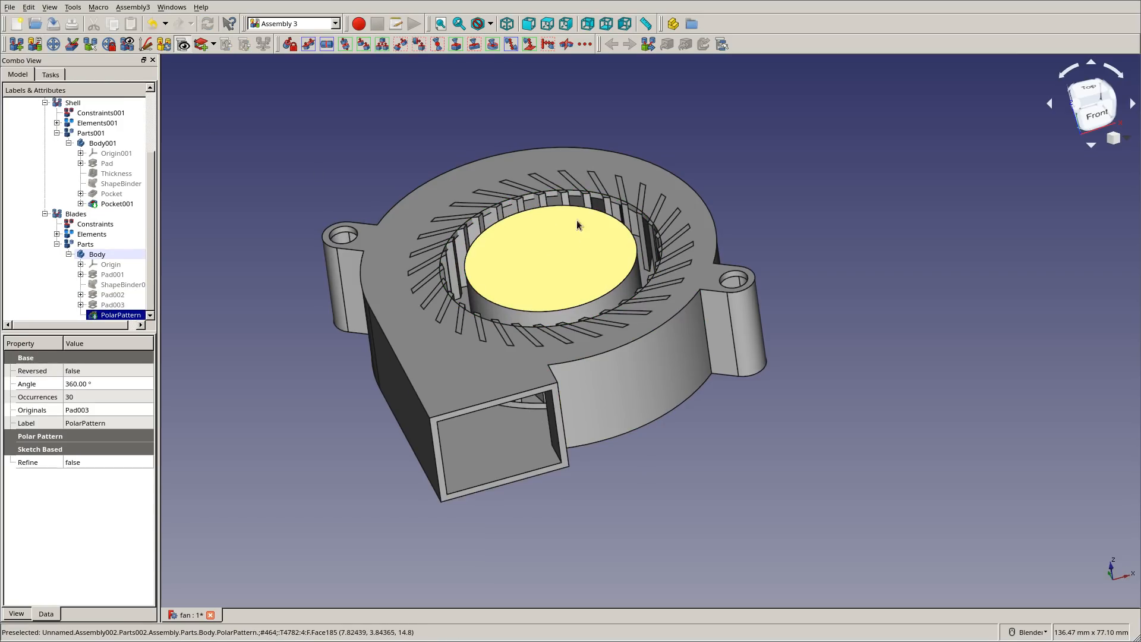
{"action": "middle_click_drag", "start_coordinate": [644, 428], "coordinate": [623, 407]}
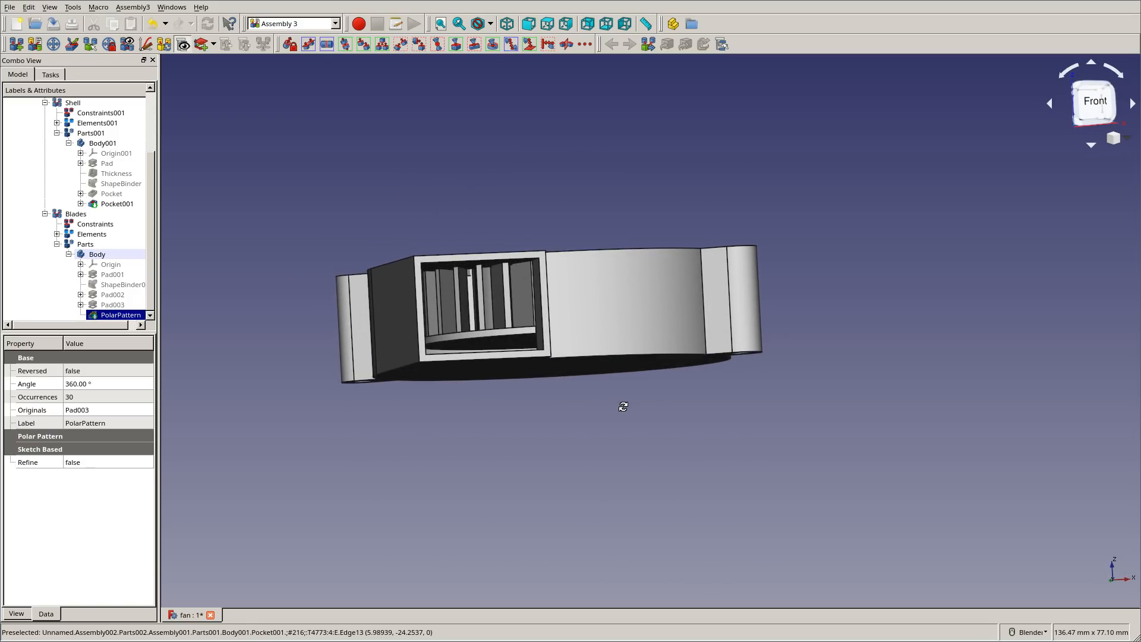
{"action": "mouse_move", "coordinate": [543, 269]}
{"action": "middle_mouse_down"}
{"action": "mouse_move", "coordinate": [601, 143]}
{"action": "mouse_move", "coordinate": [550, 275]}
{"action": "middle_mouse_up"}
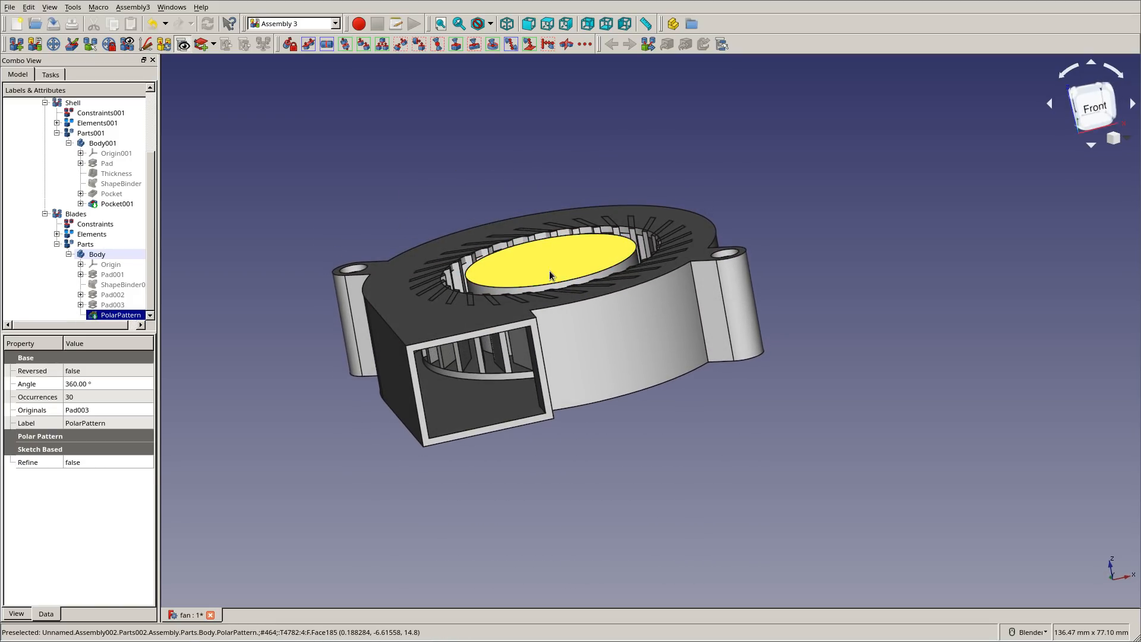
{"action": "left_click", "coordinate": [550, 272]}
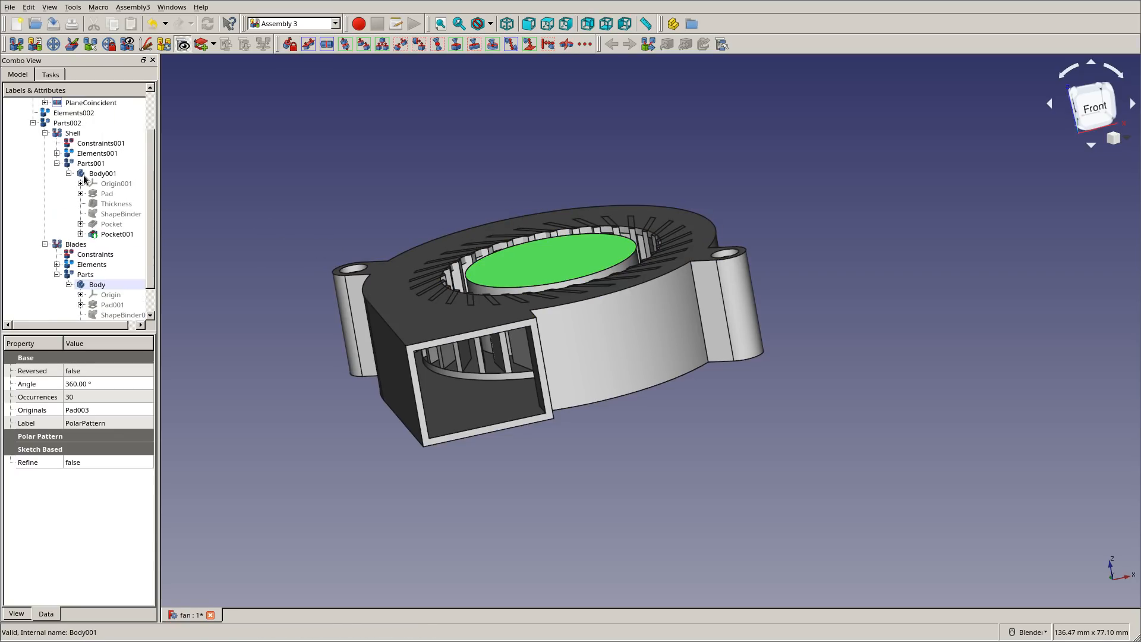
Set the PlaneCoincident constraint's offset to 1 mm and solve the assembly constraints
{"action": "scroll", "coordinate": [90, 238], "scroll_direction": "up", "scroll_amount": 2}
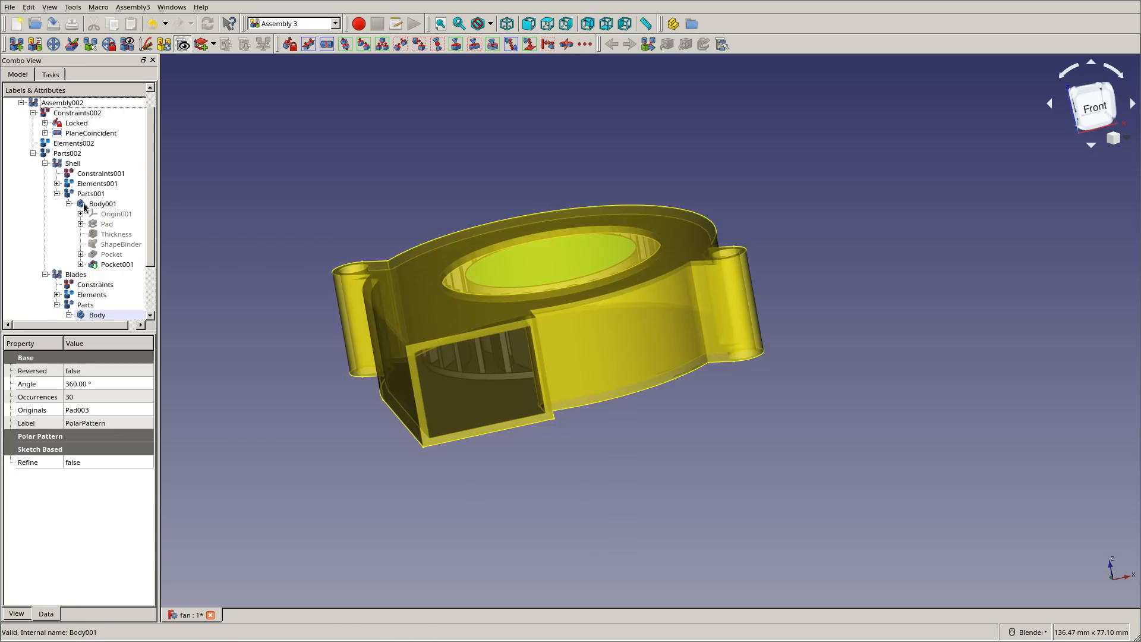
{"action": "left_click", "coordinate": [87, 143]}
{"action": "left_click", "coordinate": [89, 133]}
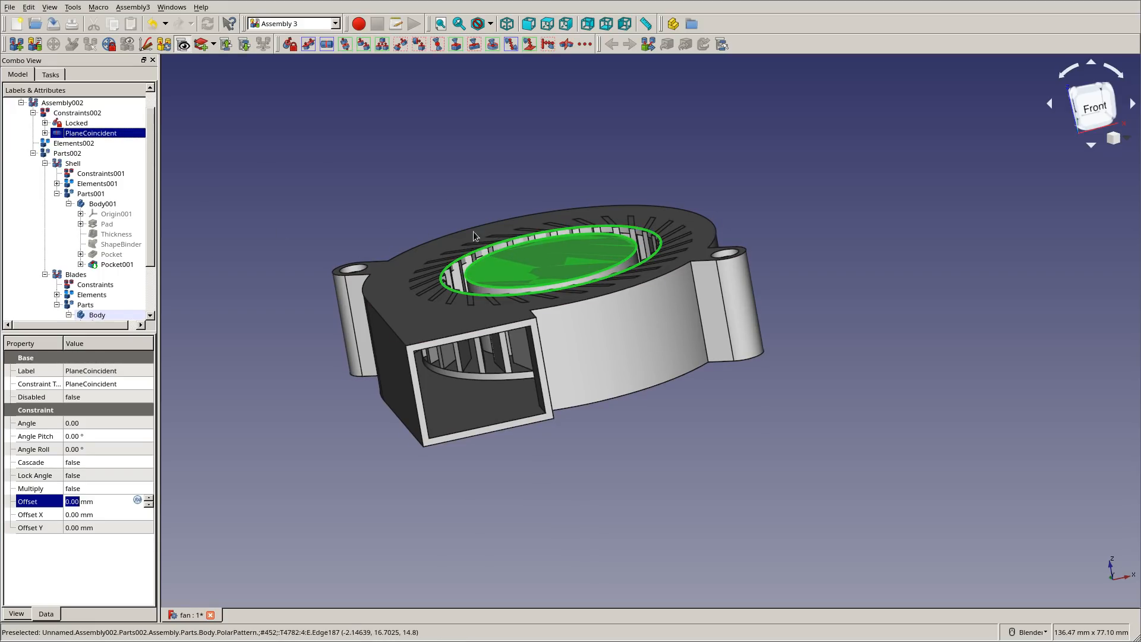
{"action": "scroll", "coordinate": [481, 289], "scroll_direction": "down", "scroll_amount": 2}
{"action": "scroll", "coordinate": [481, 289], "scroll_direction": "up", "scroll_amount": 3}
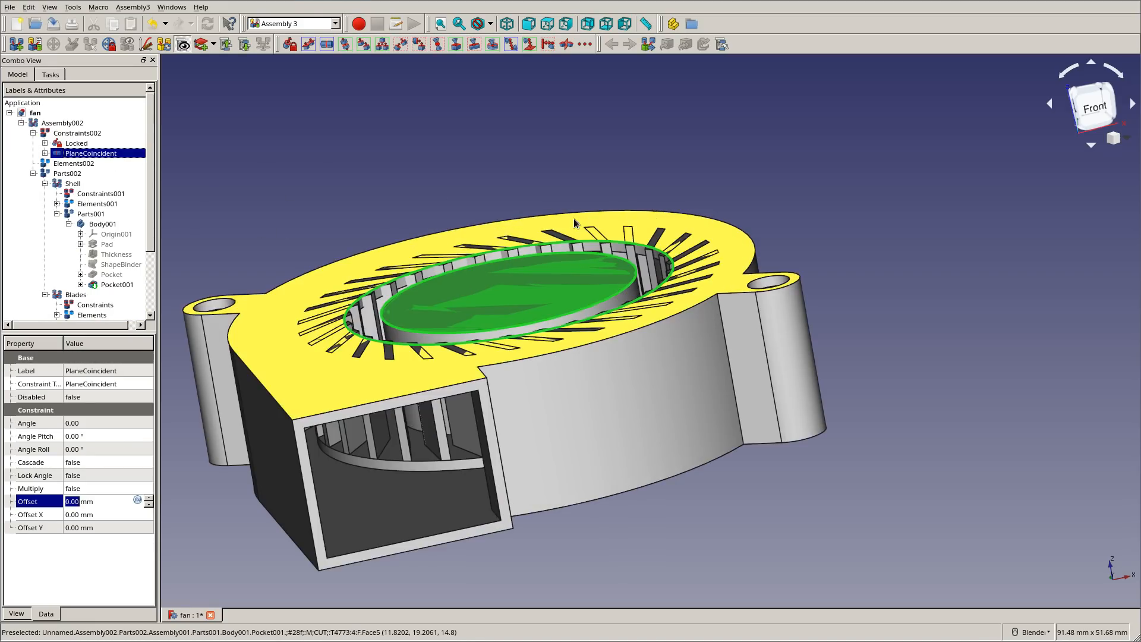
{"action": "left_click", "coordinate": [94, 500]}
{"action": "scroll", "coordinate": [94, 500], "scroll_direction": "up", "scroll_amount": 1}
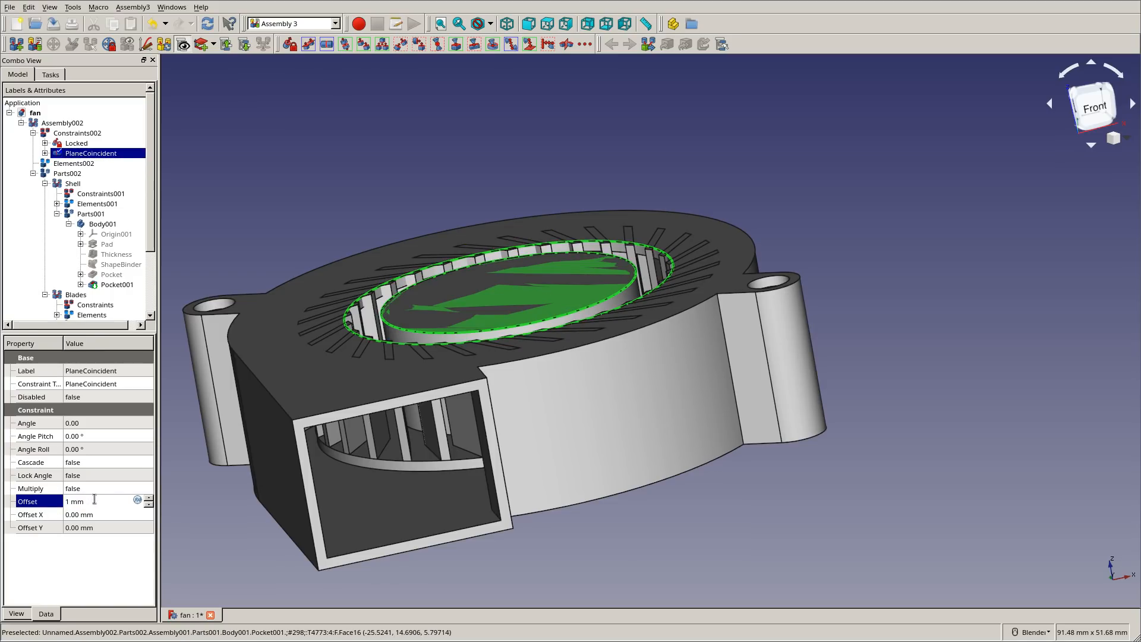
{"action": "left_click", "coordinate": [36, 48]}
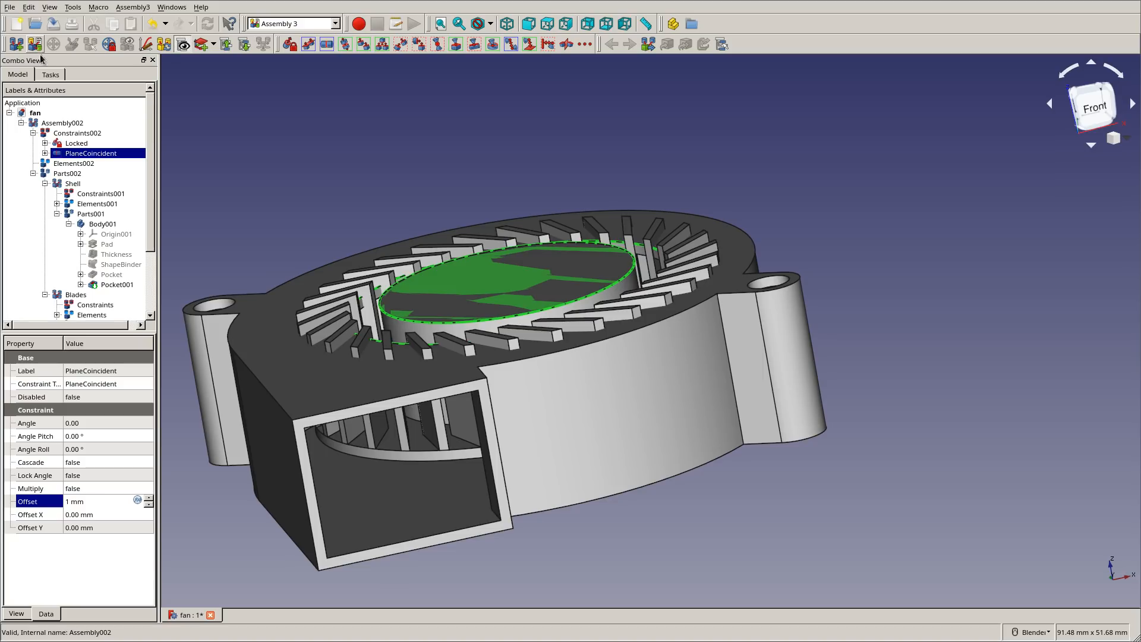
Set the PlaneCoincident constraint's offset to -2 mm and re-solve the assembly
{"action": "scroll", "coordinate": [102, 495], "scroll_direction": "down", "scroll_amount": 2}
{"action": "key", "text": "Return"}
{"action": "scroll", "coordinate": [688, 463], "scroll_direction": "down", "scroll_amount": 2}
{"action": "middle_click_drag", "start_coordinate": [687, 462], "coordinate": [678, 444]}
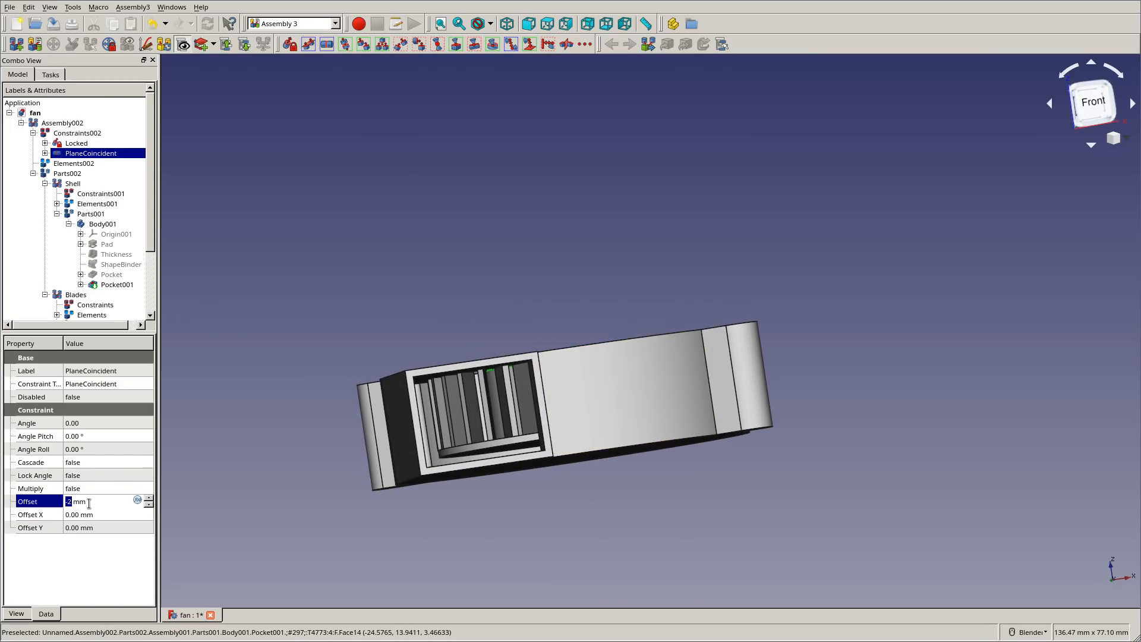
{"action": "left_click", "coordinate": [37, 47]}
{"action": "left_click", "coordinate": [428, 214]}
Examine the assembled fan from above, below and the sides, including the impeller, outlet and mounting lugs
{"action": "middle_click_drag", "start_coordinate": [428, 214], "coordinate": [476, 183]}
{"action": "middle_click_drag", "start_coordinate": [740, 182], "coordinate": [693, 312]}
{"action": "middle_click_drag", "start_coordinate": [599, 424], "coordinate": [408, 484]}
{"action": "middle_click_drag", "start_coordinate": [800, 294], "coordinate": [684, 265]}
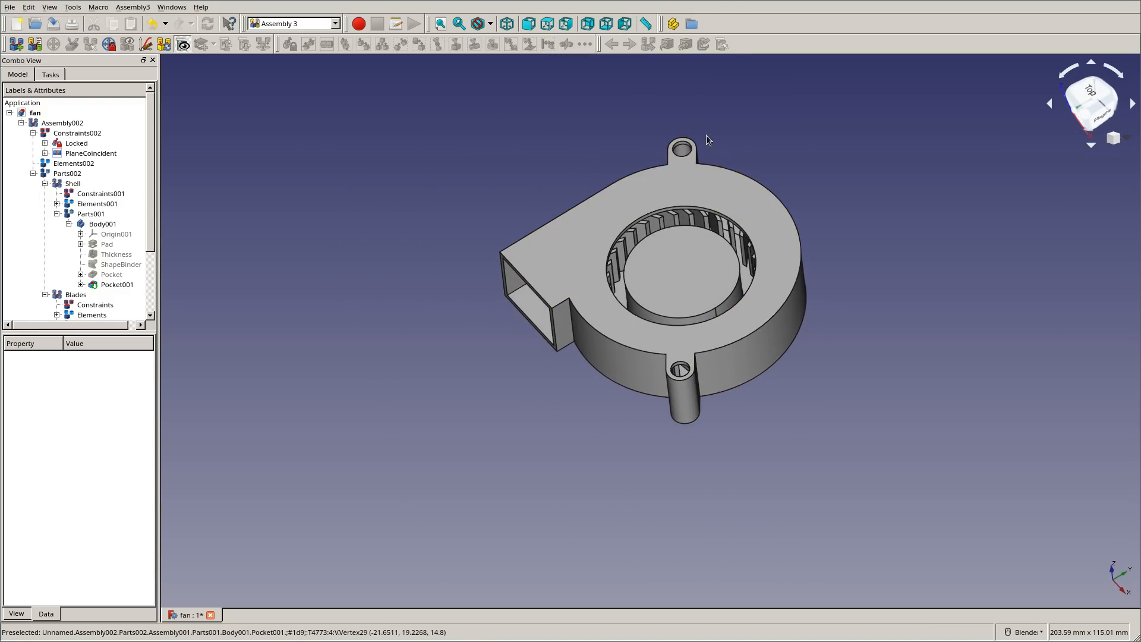
{"action": "middle_click_drag", "start_coordinate": [546, 205], "coordinate": [682, 210]}
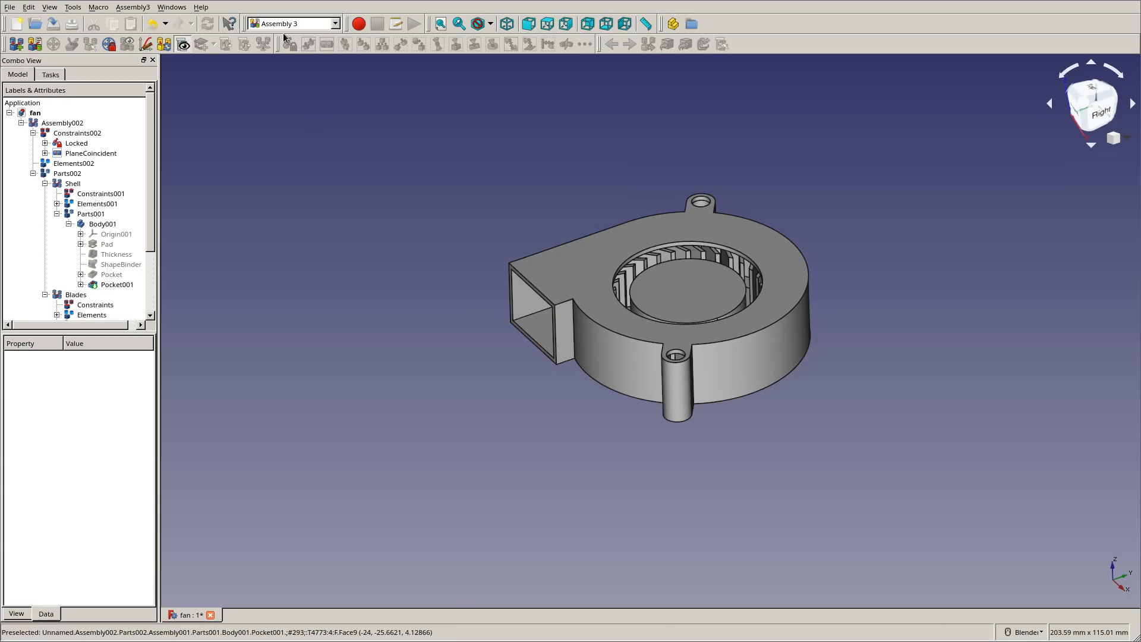
{"action": "middle_click_drag", "start_coordinate": [532, 232], "coordinate": [452, 245]}
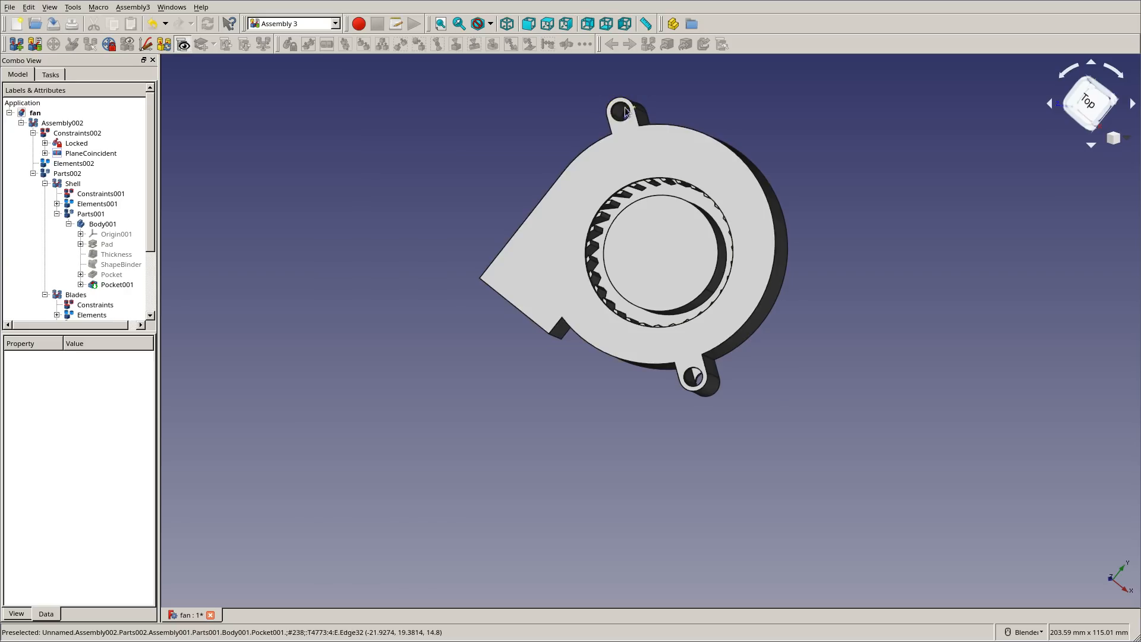
{"action": "middle_click_drag", "start_coordinate": [584, 136], "coordinate": [686, 351]}
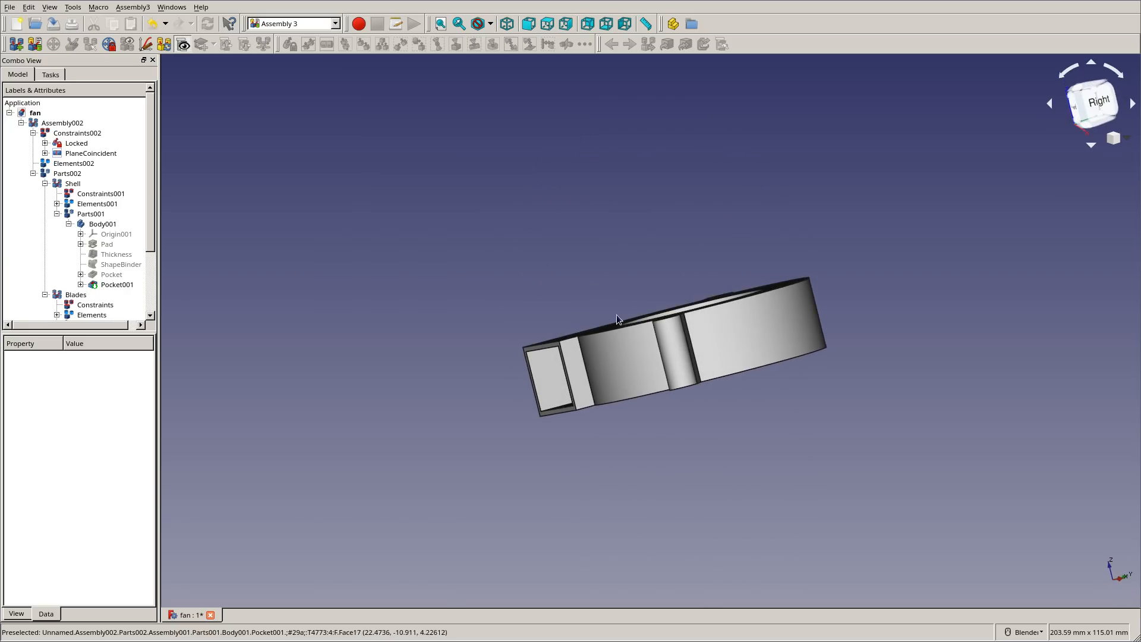
{"action": "middle_click_drag", "start_coordinate": [726, 464], "coordinate": [473, 264]}
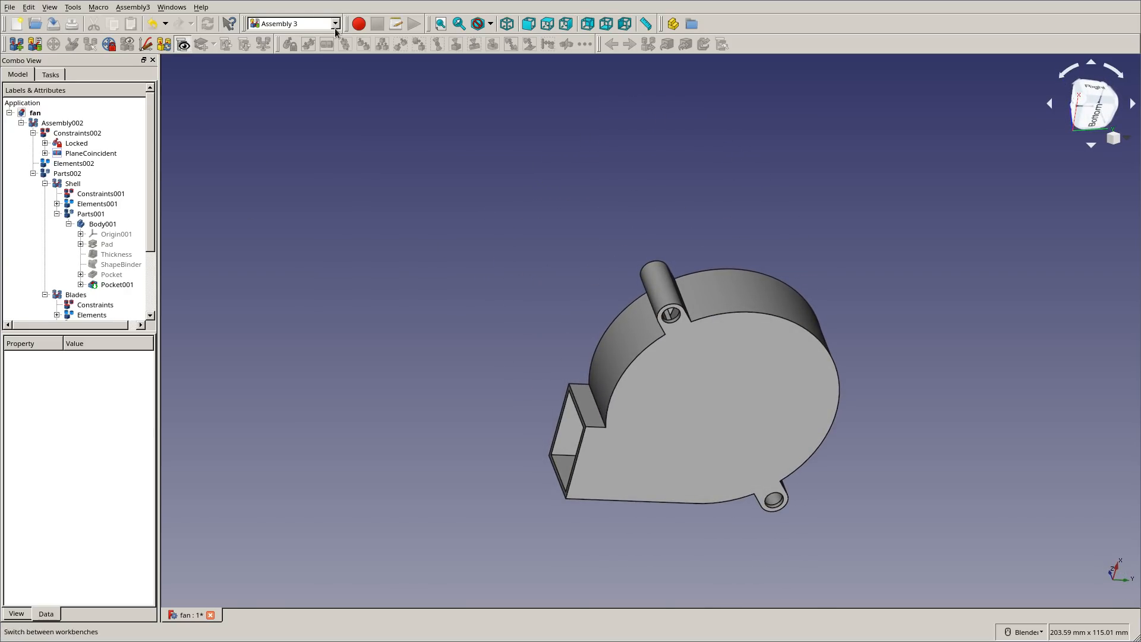
{"action": "mouse_move", "coordinate": [571, 240]}
{"action": "middle_mouse_down"}
{"action": "mouse_move", "coordinate": [648, 270]}
{"action": "mouse_move", "coordinate": [455, 200]}
{"action": "mouse_move", "coordinate": [434, 209]}
{"action": "mouse_move", "coordinate": [469, 215]}
{"action": "mouse_move", "coordinate": [565, 155]}
{"action": "mouse_move", "coordinate": [810, 219]}
{"action": "mouse_move", "coordinate": [795, 270]}
{"action": "mouse_move", "coordinate": [904, 286]}
{"action": "mouse_move", "coordinate": [858, 234]}
{"action": "mouse_move", "coordinate": [592, 240]}
{"action": "middle_mouse_up"}
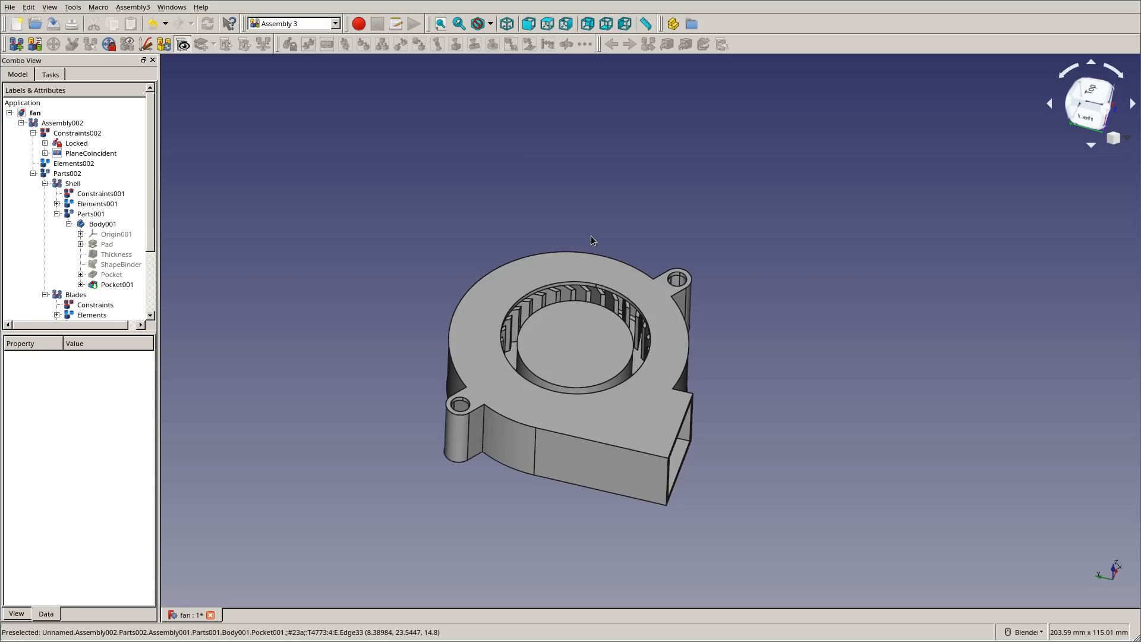
{"action": "middle_click_drag", "start_coordinate": [543, 165], "coordinate": [767, 299]}
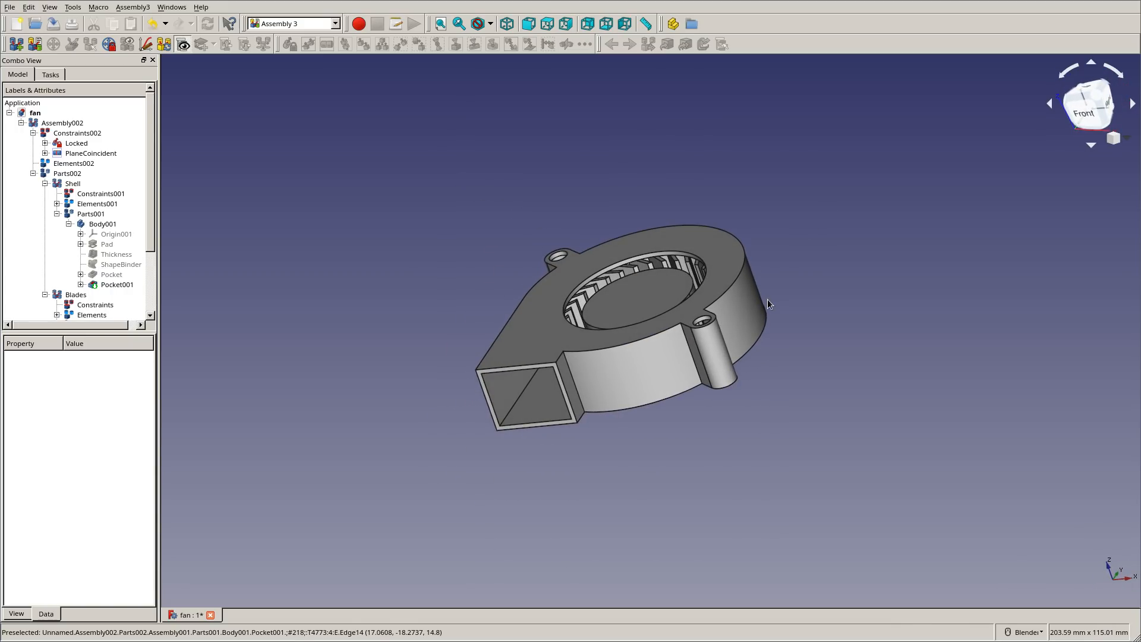